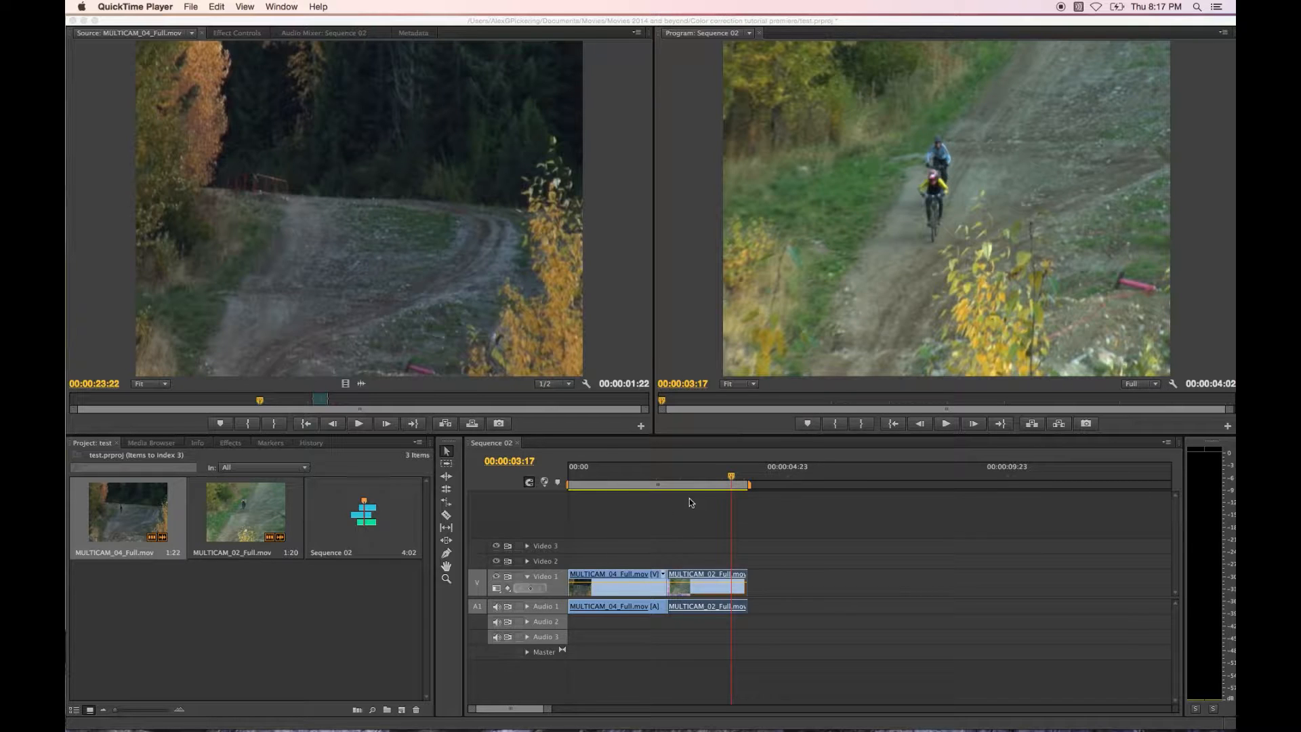
Play Sequence 02 from its start to preview both clips
click(732, 479)
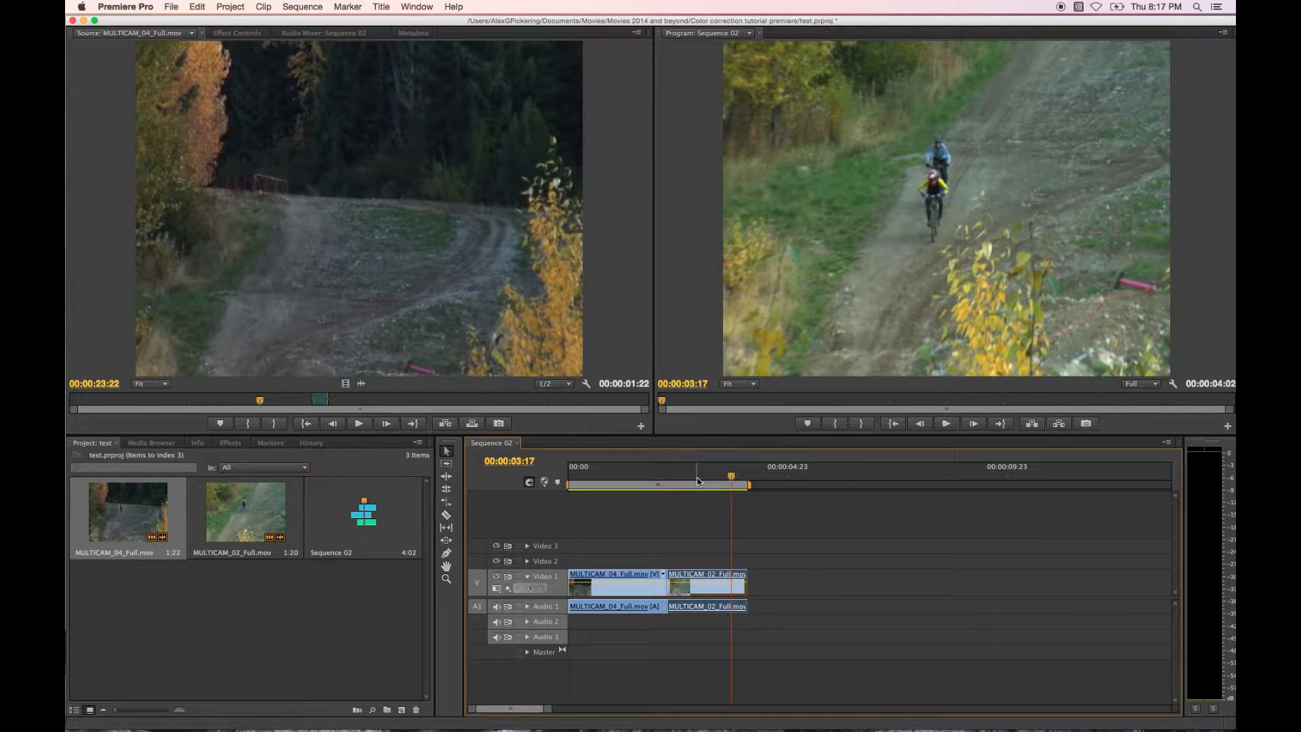
drag(698, 481, 531, 484)
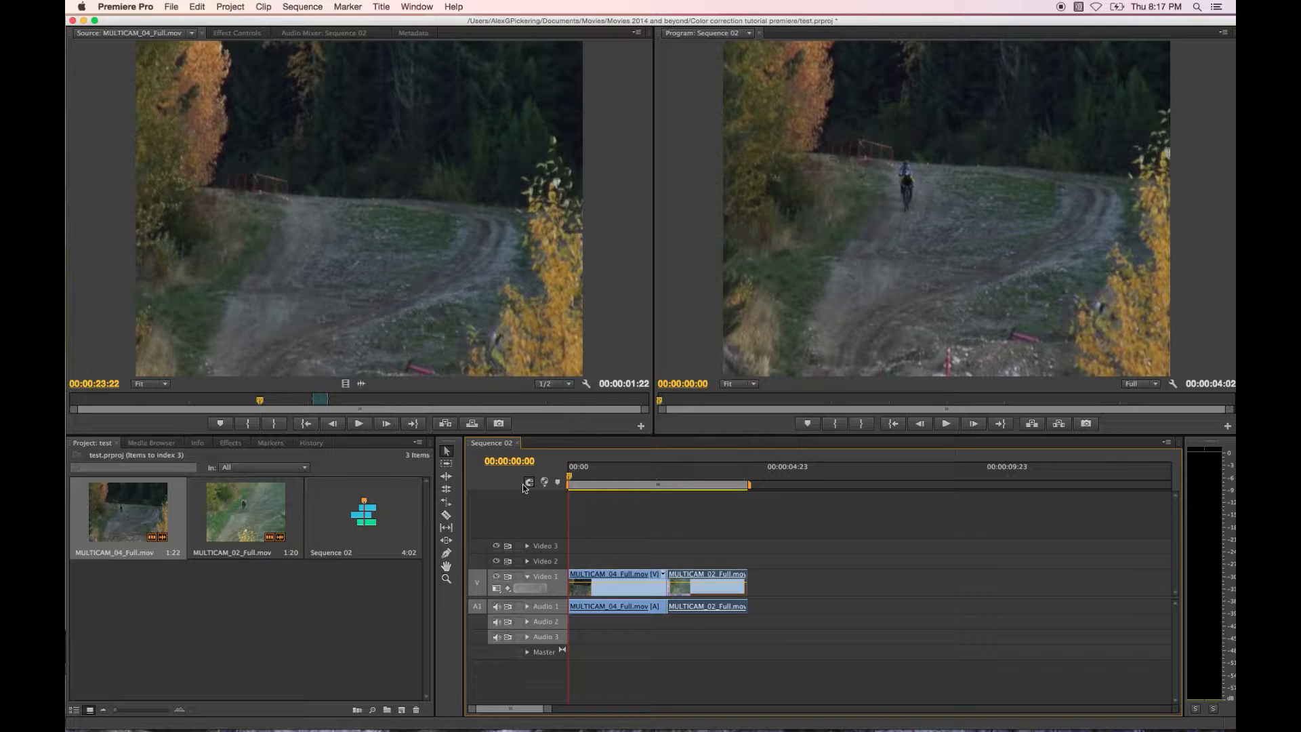
key(space)
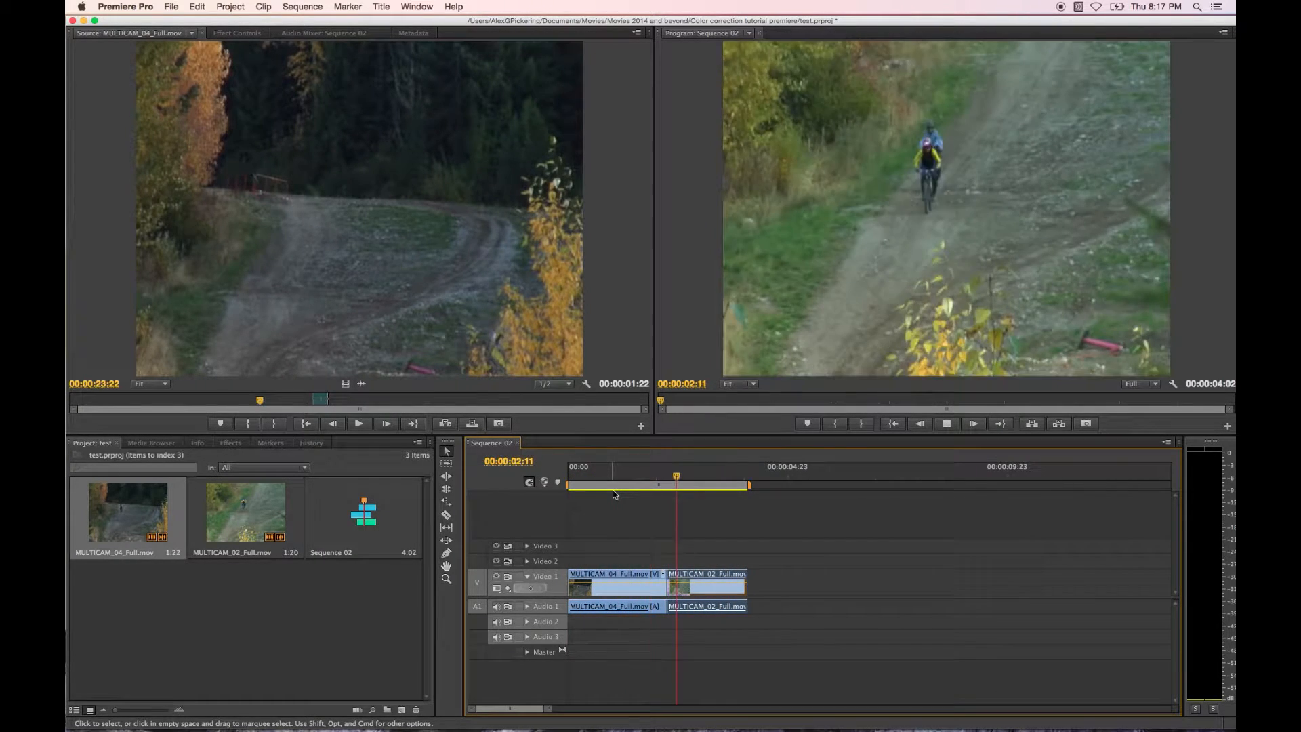
Scrub back and forth between MULTICAM_04_Full.mov and MULTICAM_02_Full.mov in the sequence to compare their colour and brightness
click(715, 479)
drag(715, 479, 676, 483)
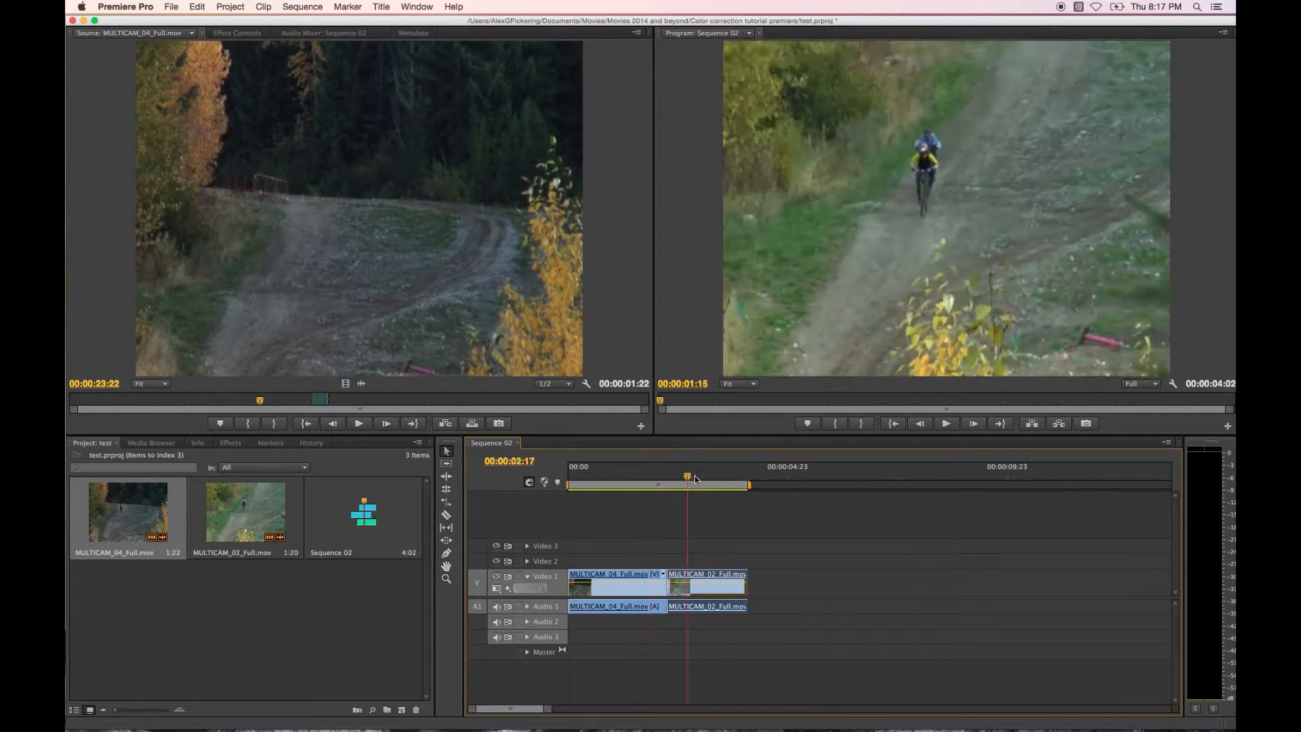
click(630, 482)
drag(630, 480, 621, 479)
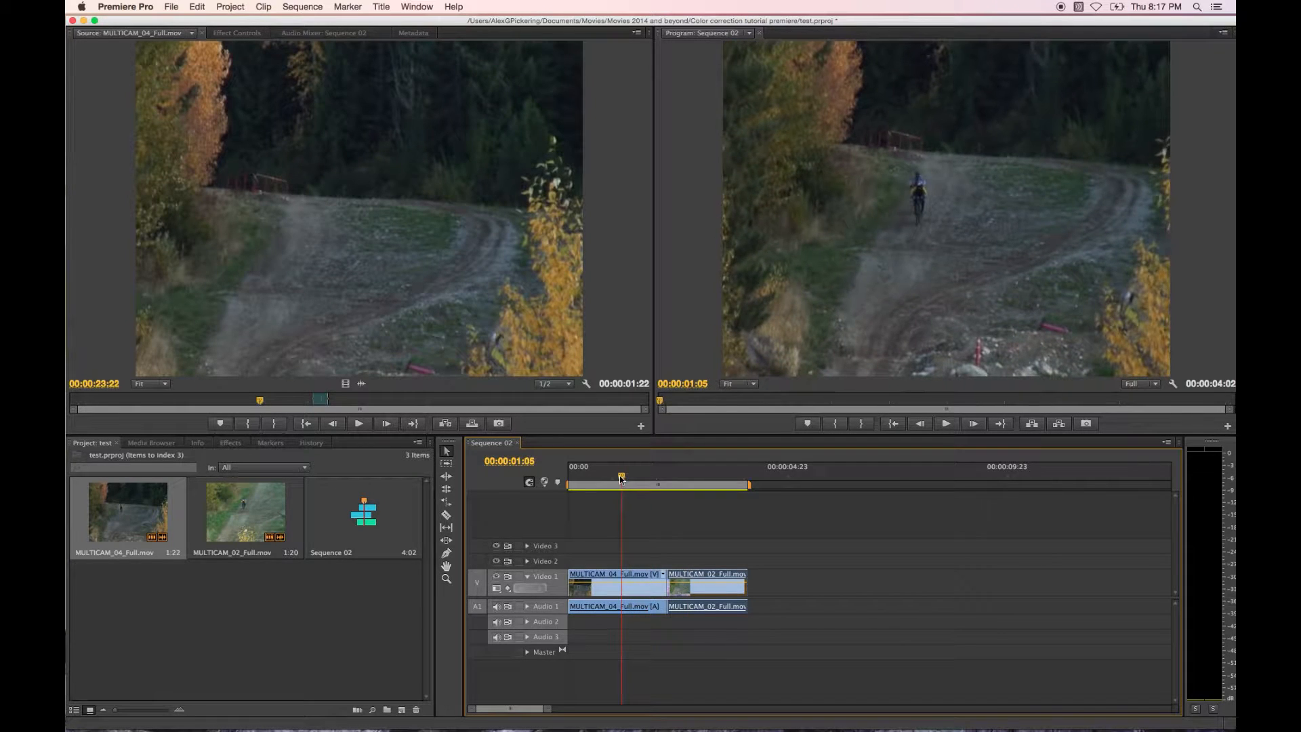
drag(621, 479, 641, 479)
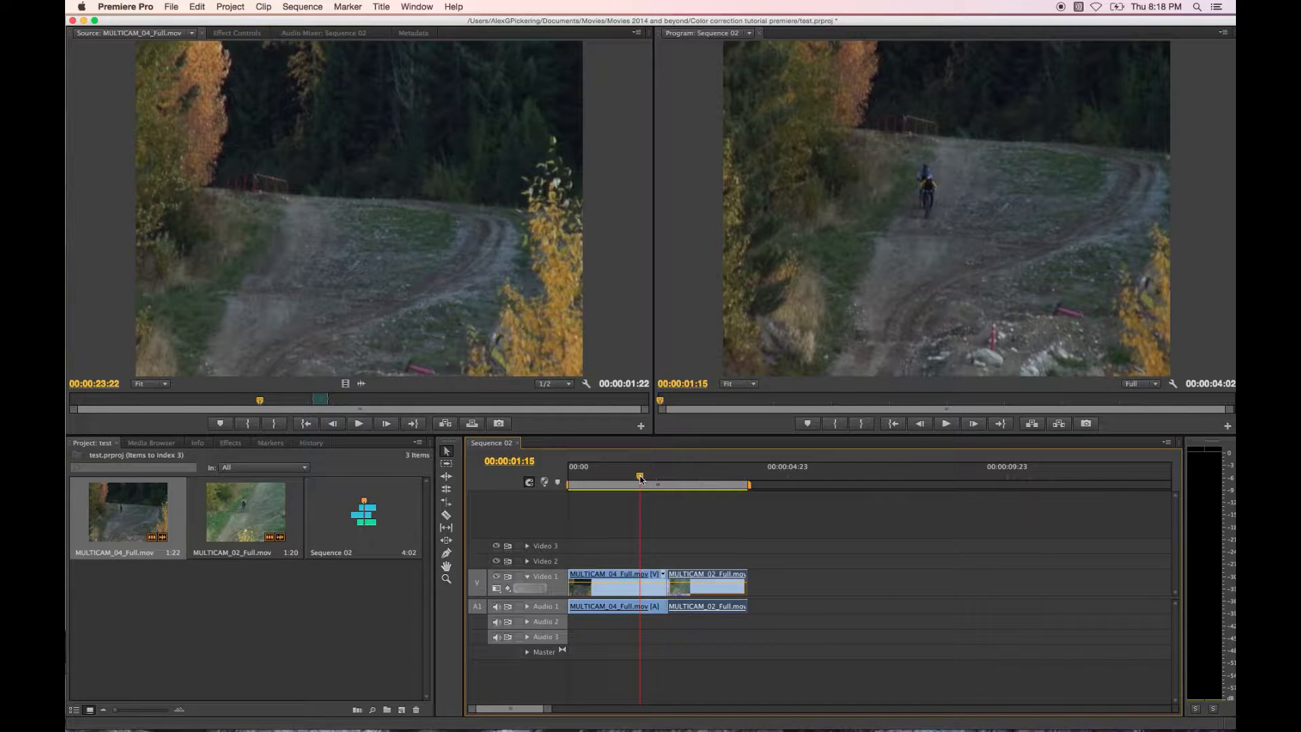
mouse_move(641, 480)
mouse_down()
mouse_move(683, 479)
mouse_move(624, 479)
mouse_move(691, 481)
mouse_move(640, 485)
mouse_up()
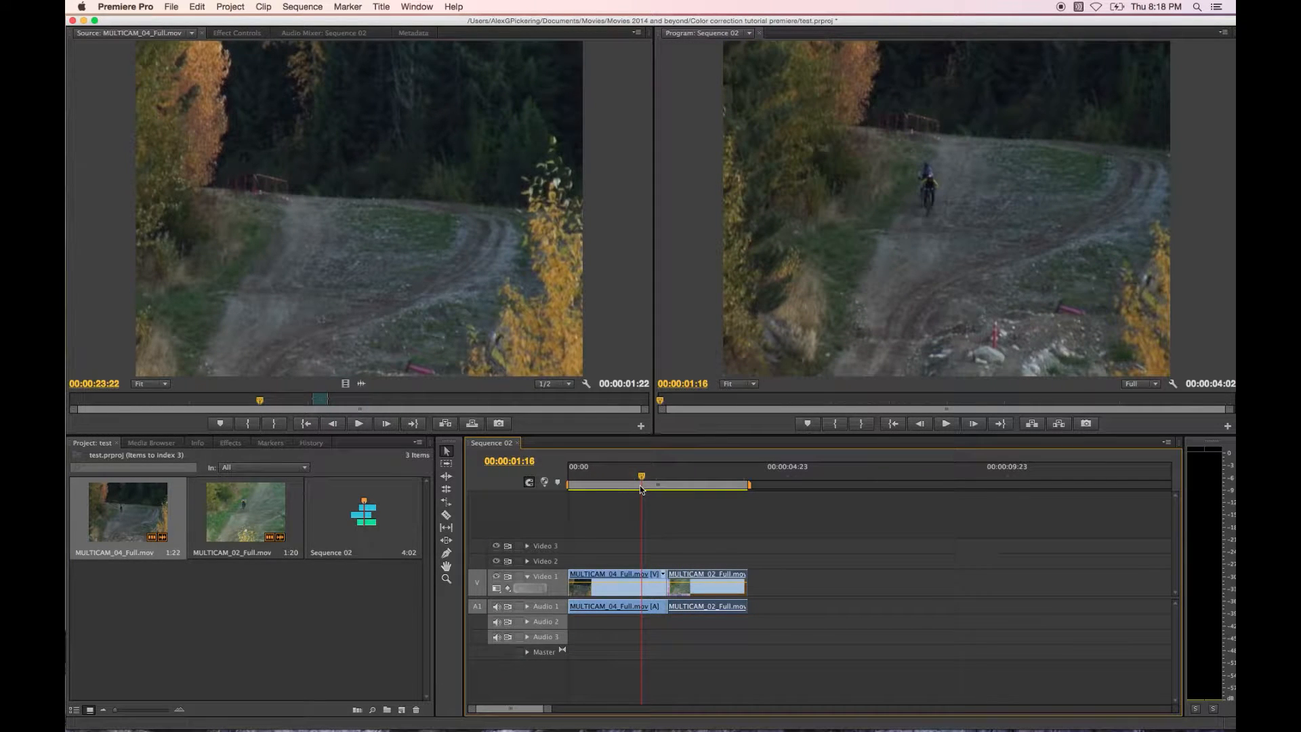
drag(641, 485, 699, 486)
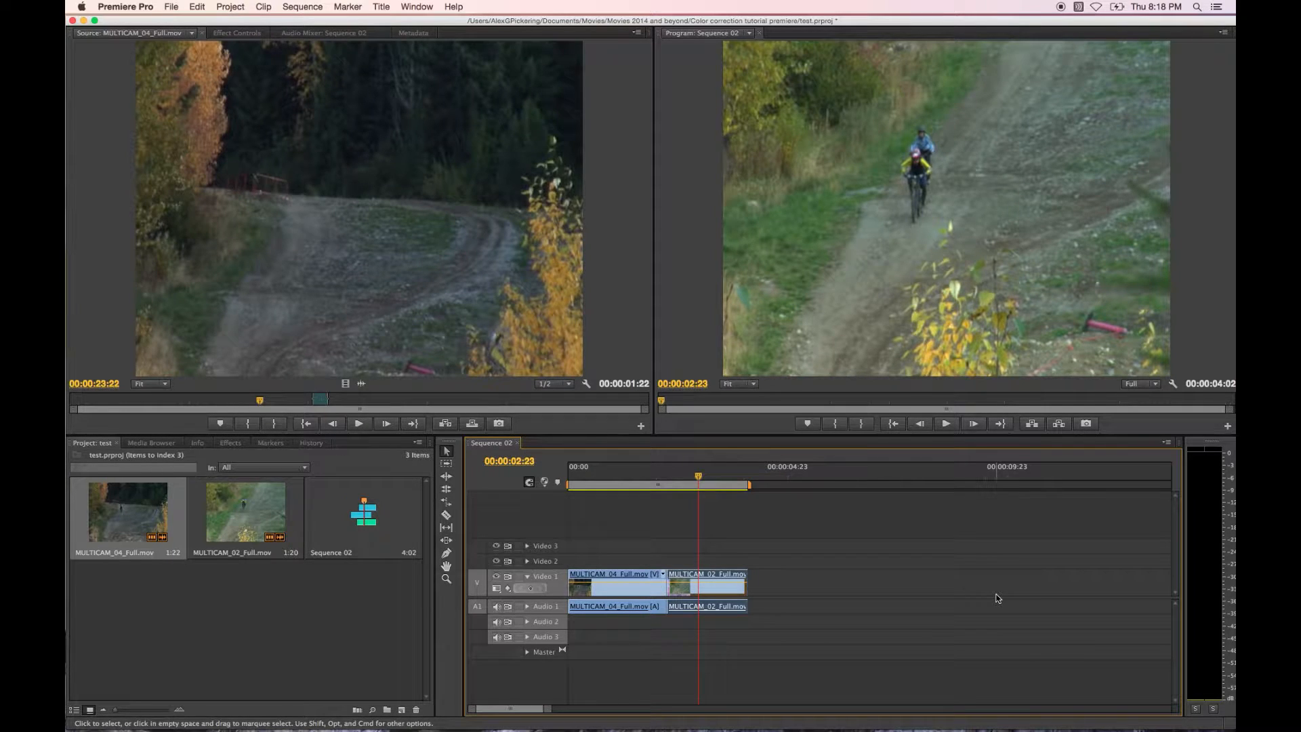
click(627, 482)
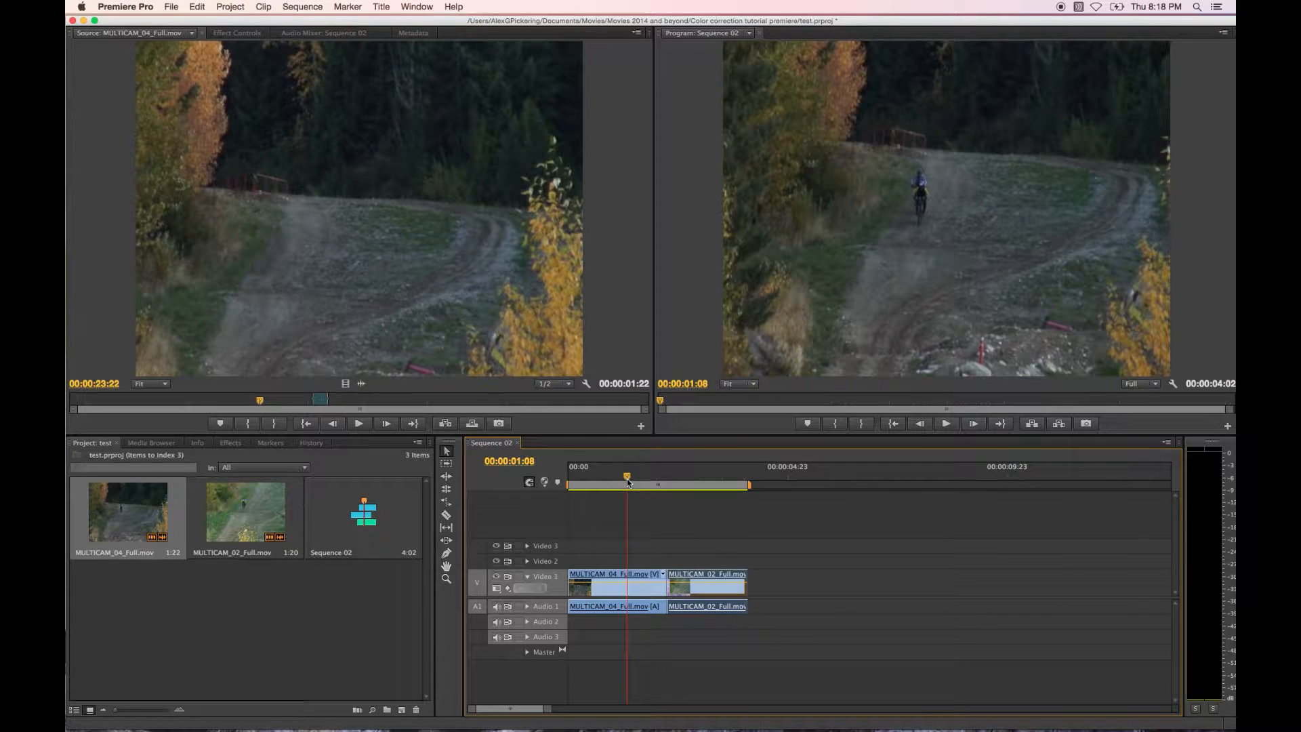
click(710, 478)
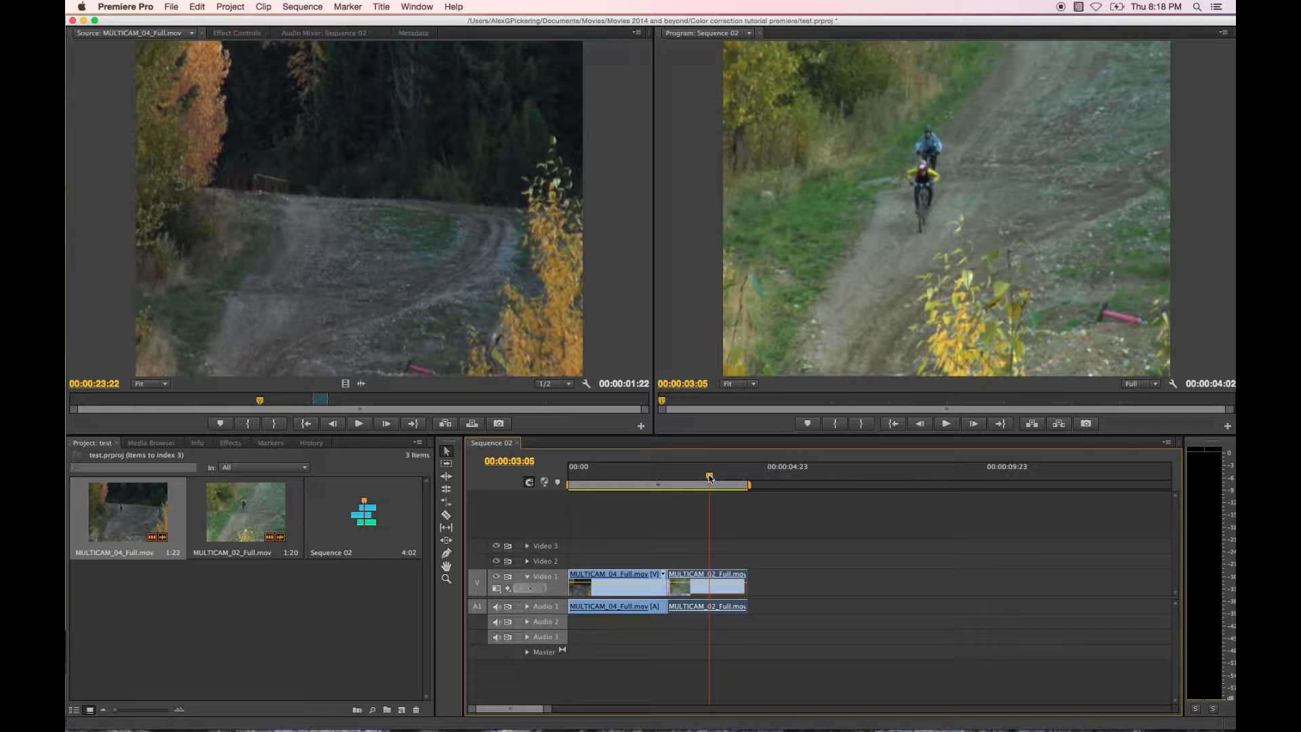
click(605, 477)
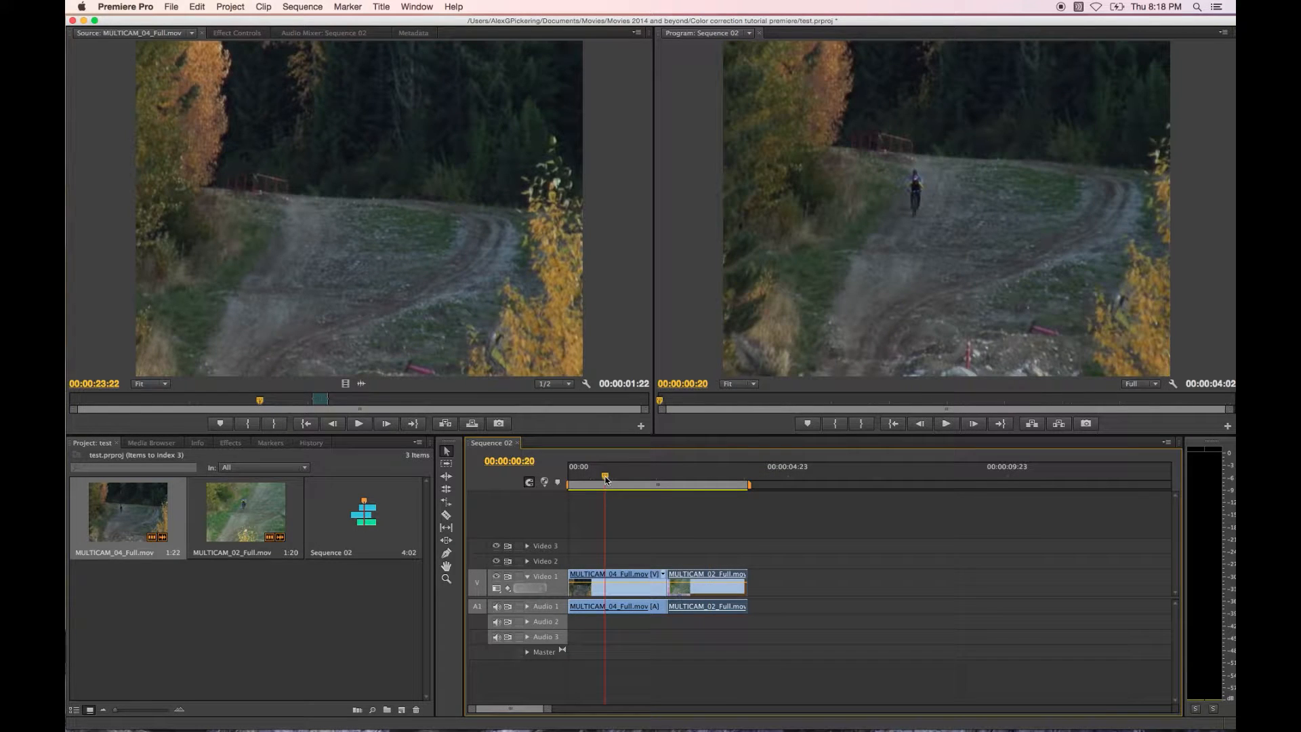
click(704, 476)
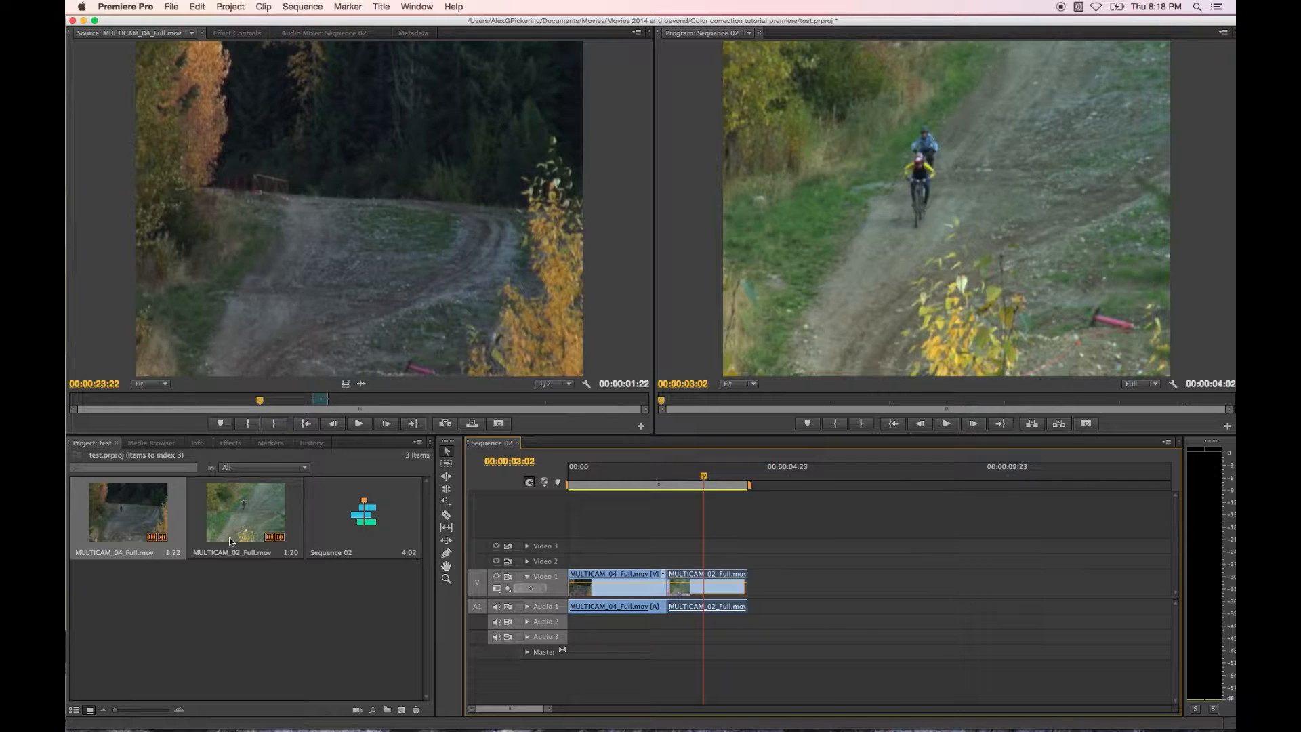
Display the effects library and expand the Color Correction group within Video Effects
click(230, 444)
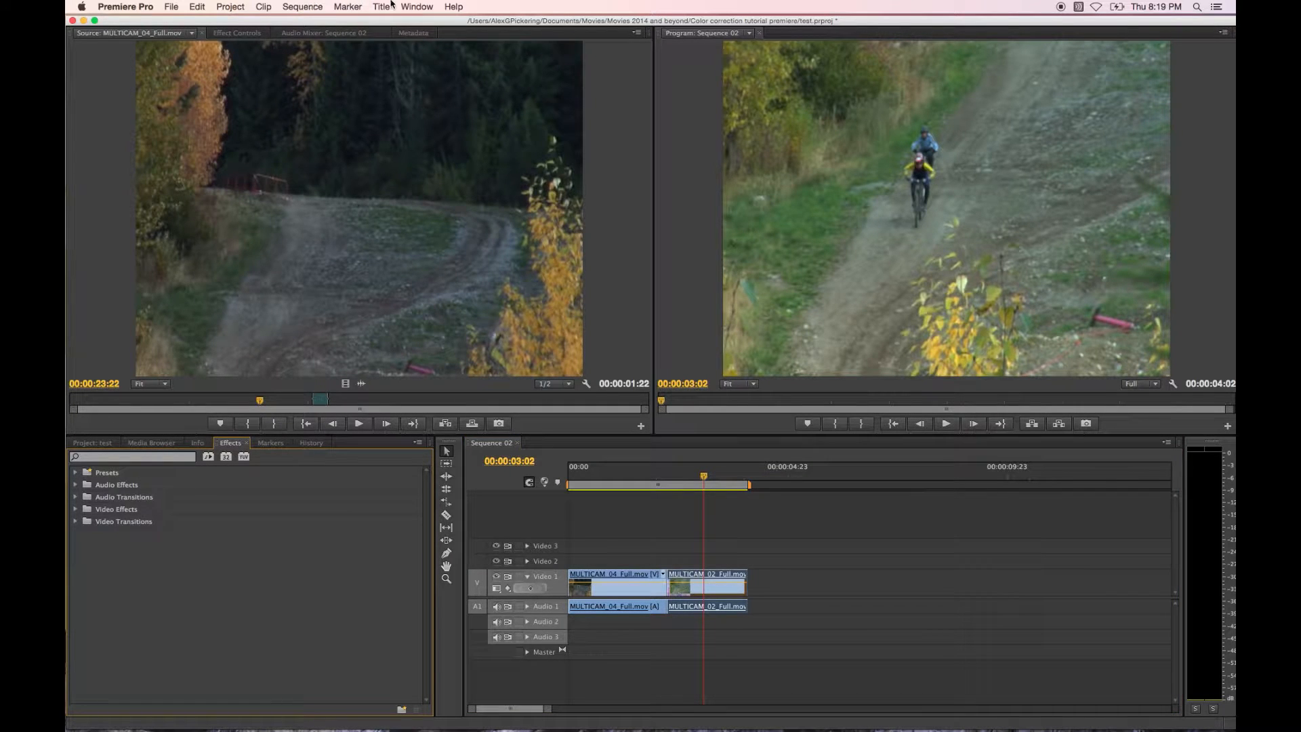
click(415, 7)
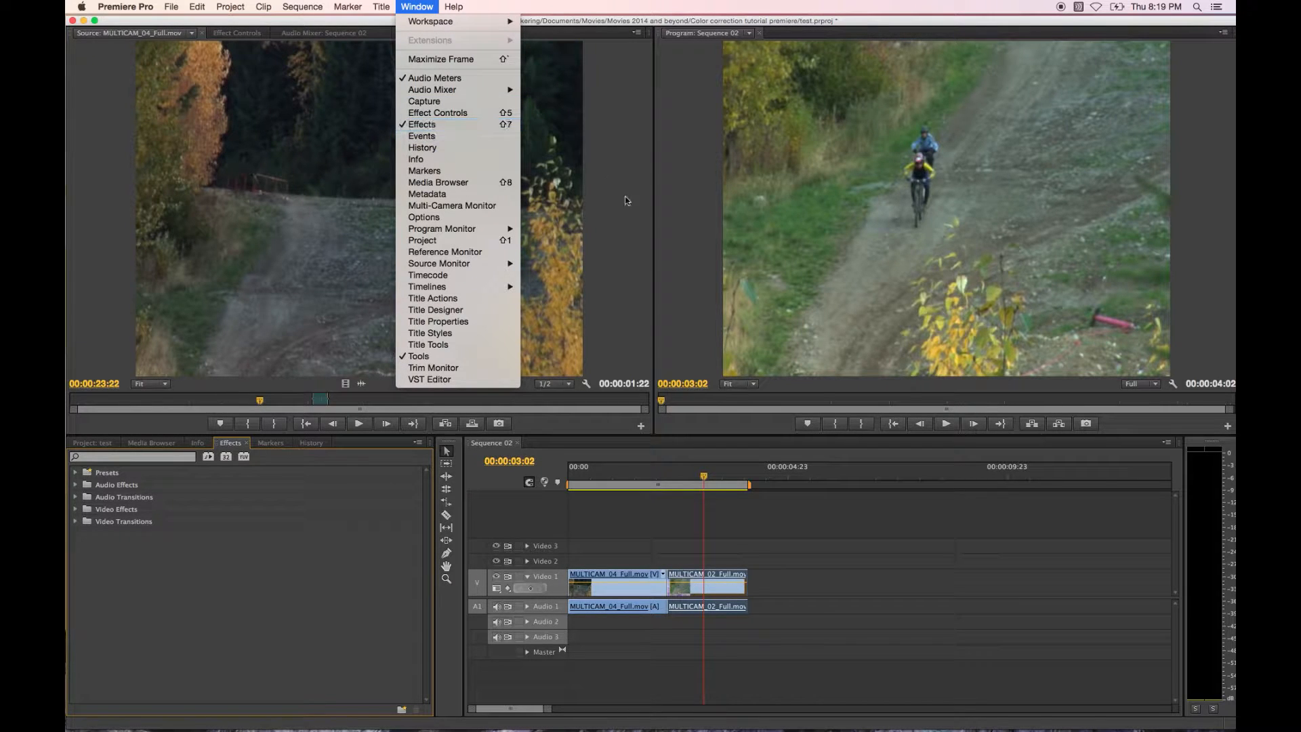
click(427, 193)
drag(289, 21, 307, 19)
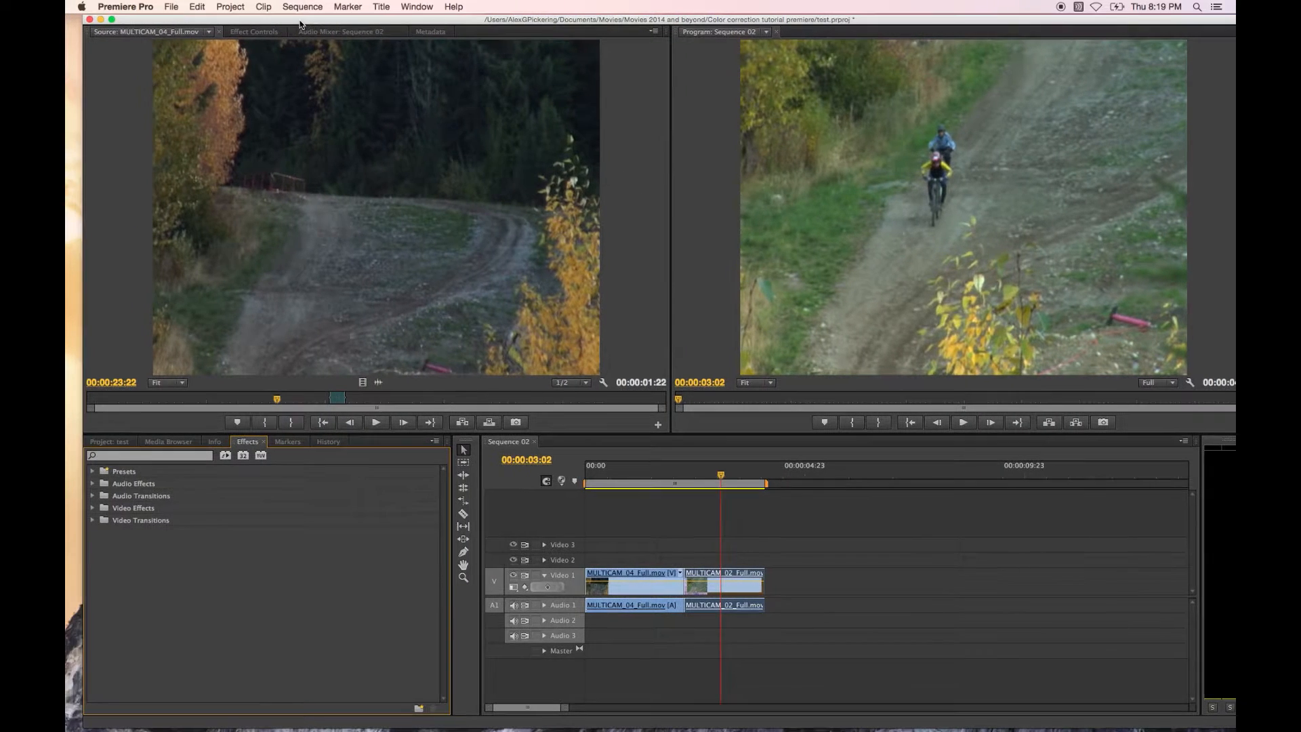
click(95, 511)
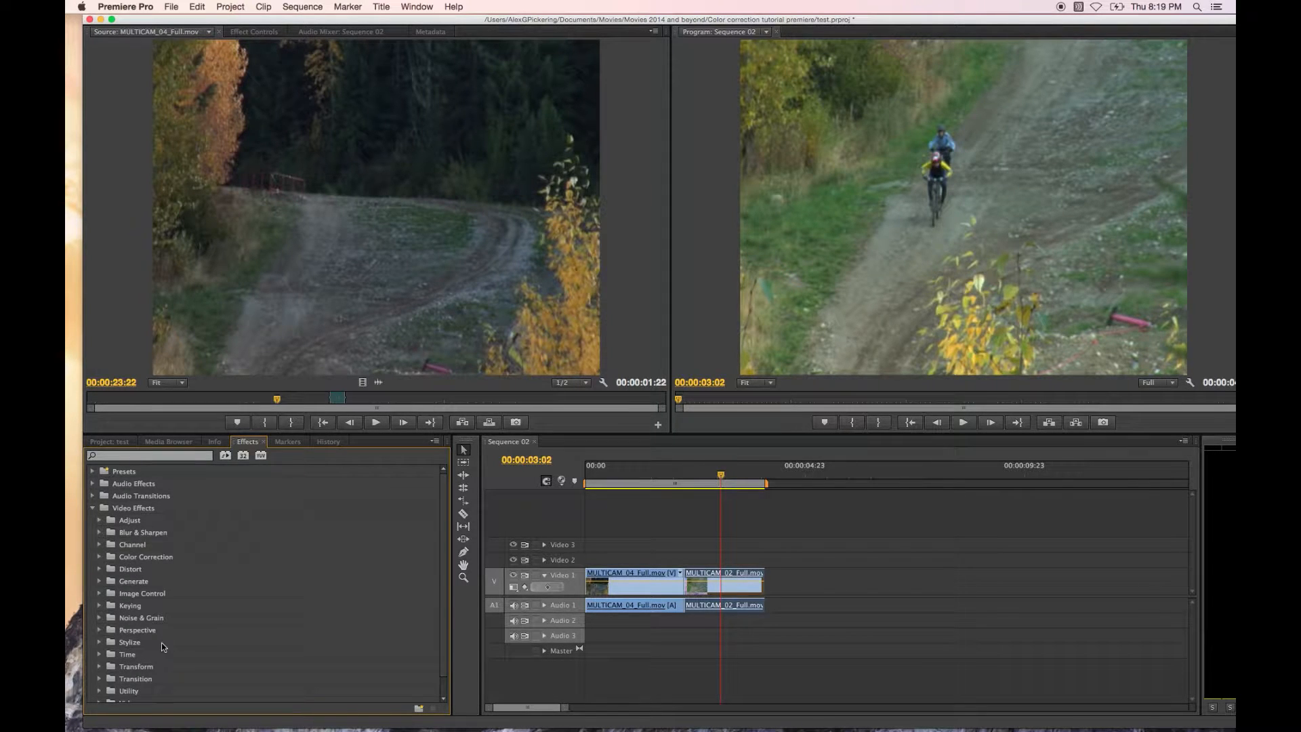
scroll(161, 643, down, 1)
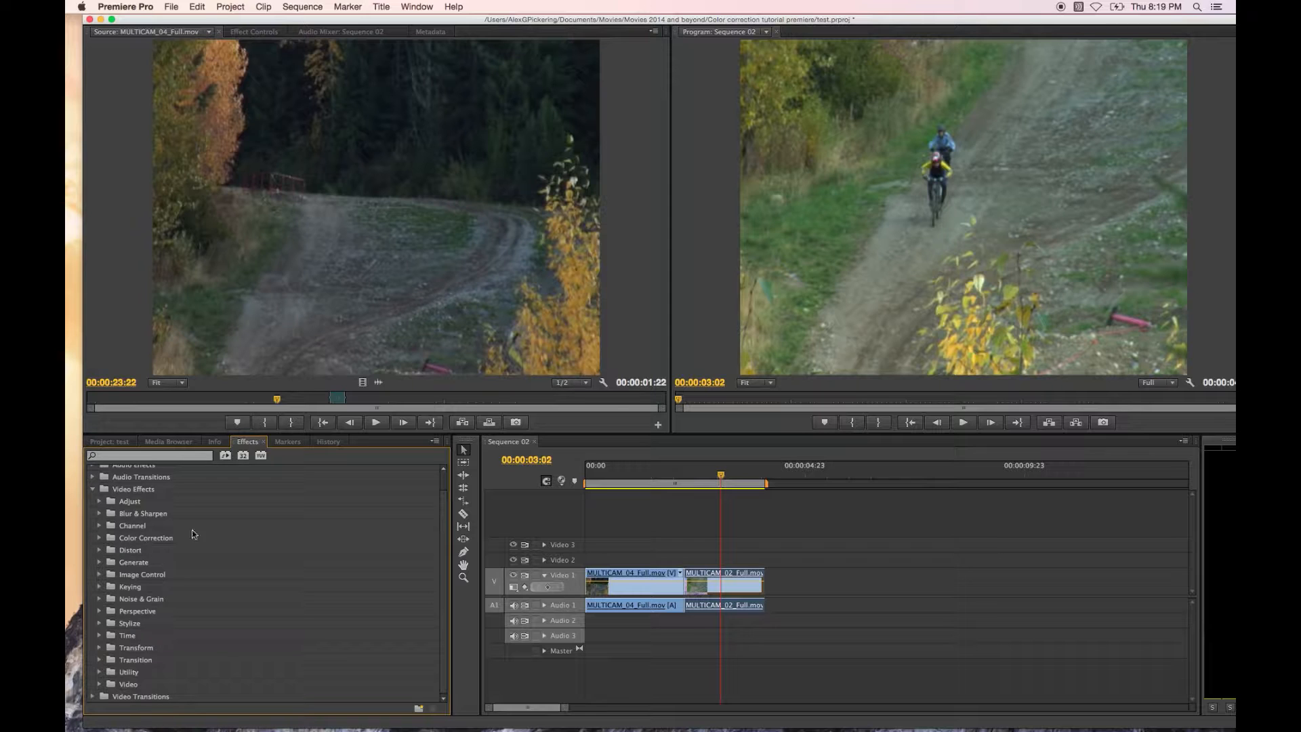
click(98, 537)
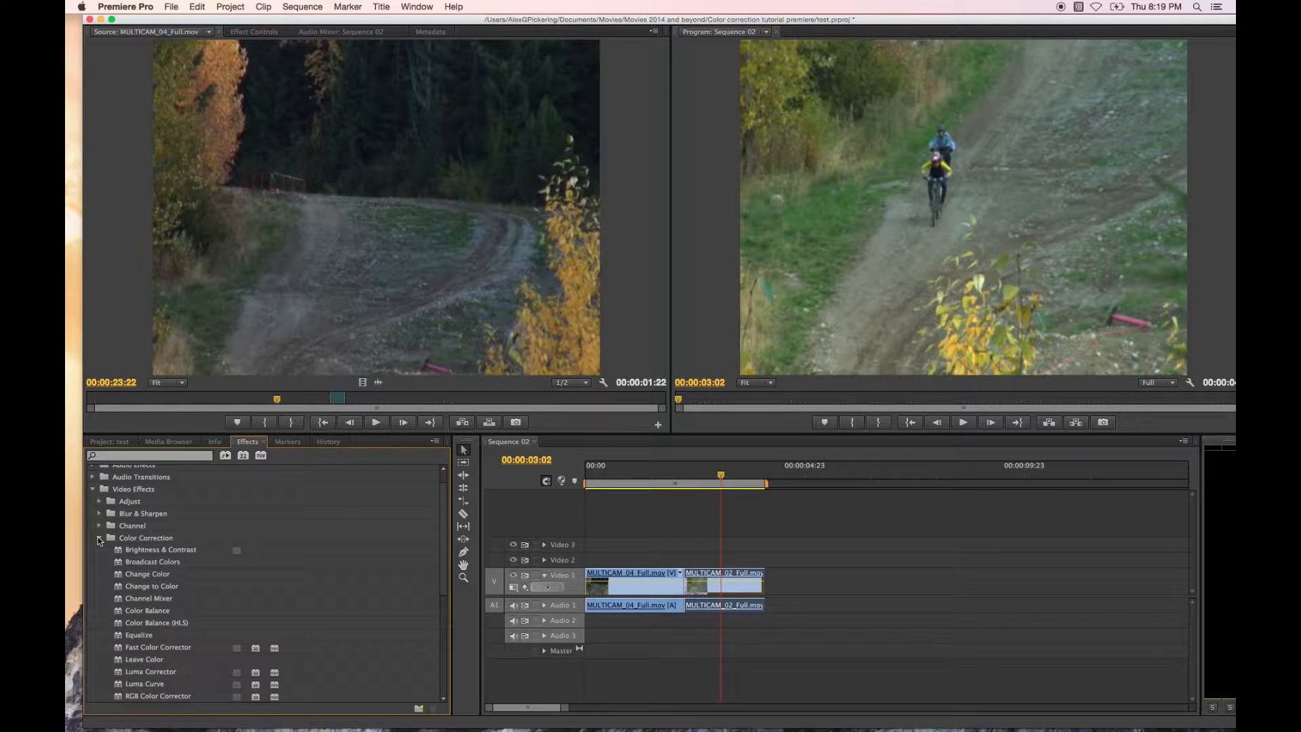
scroll(171, 579, down, 4)
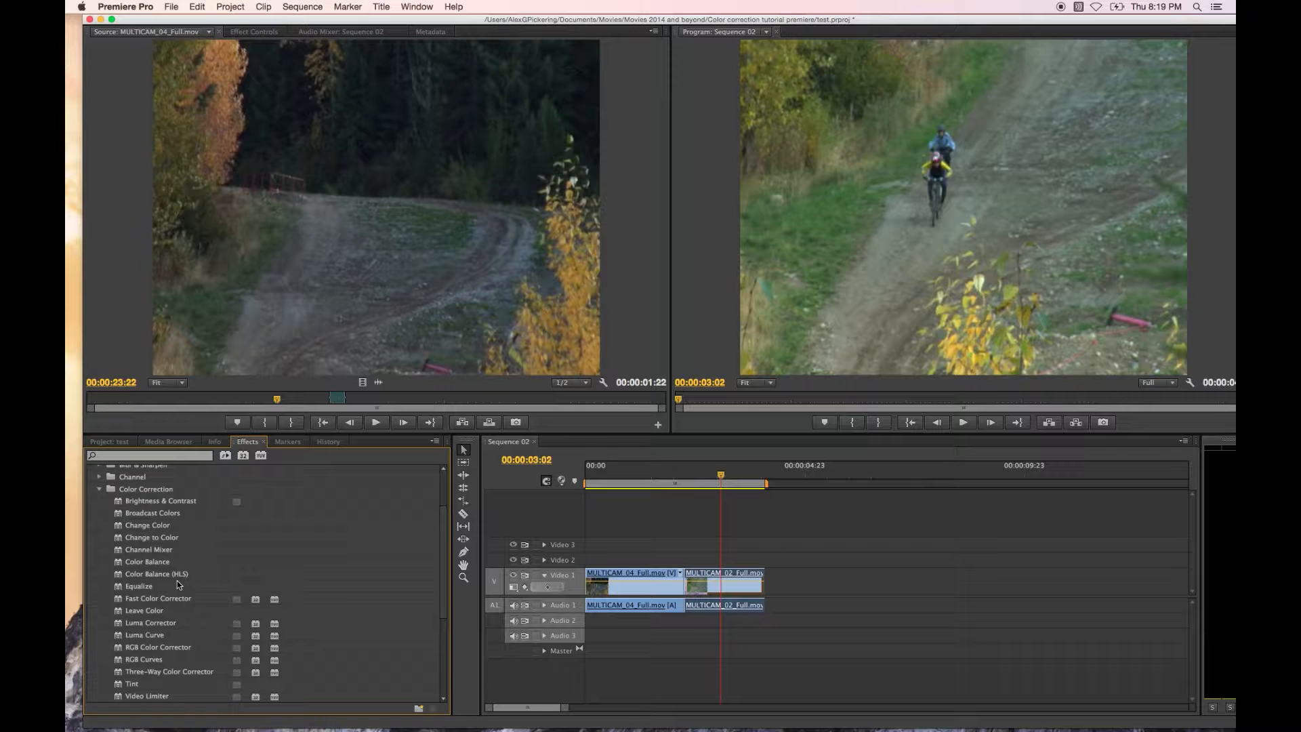
Apply the Color Balance (HLS) effect to the MULTICAM_02_Full.mov clip and show that clip's effect controls
click(145, 572)
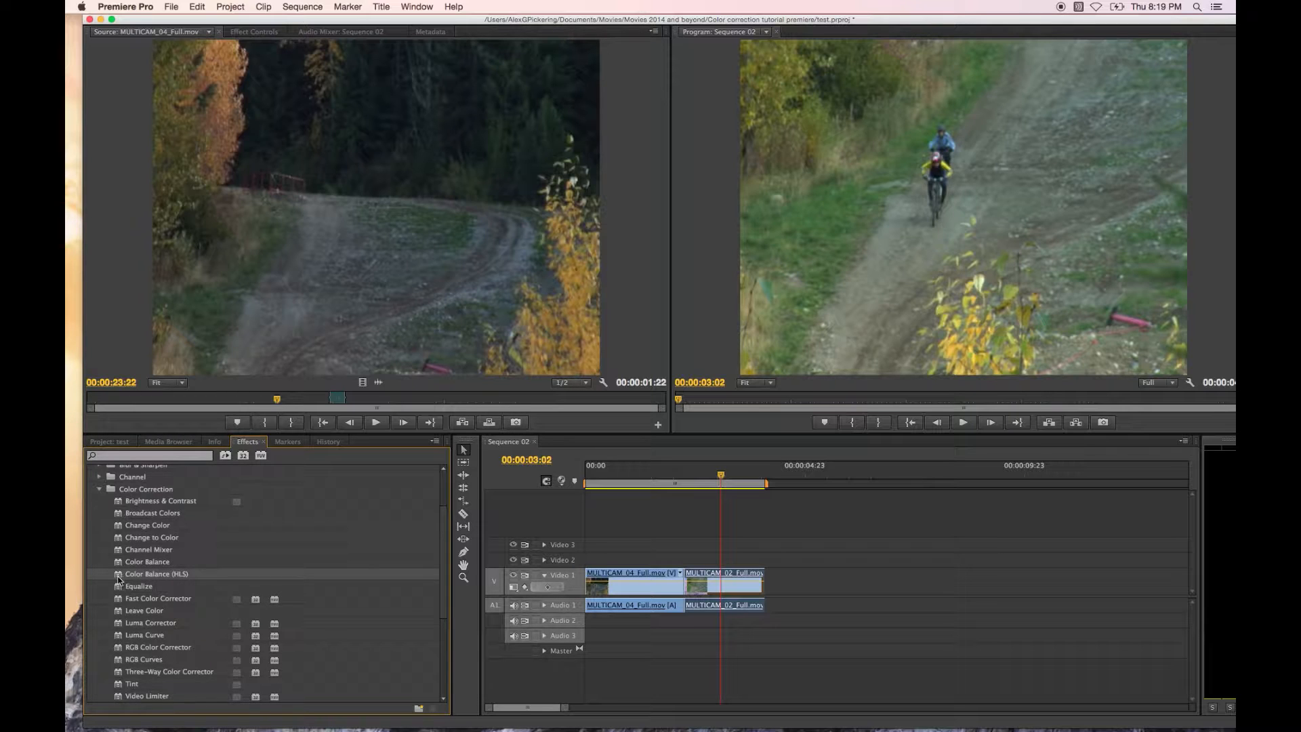
drag(118, 578, 735, 576)
click(415, 6)
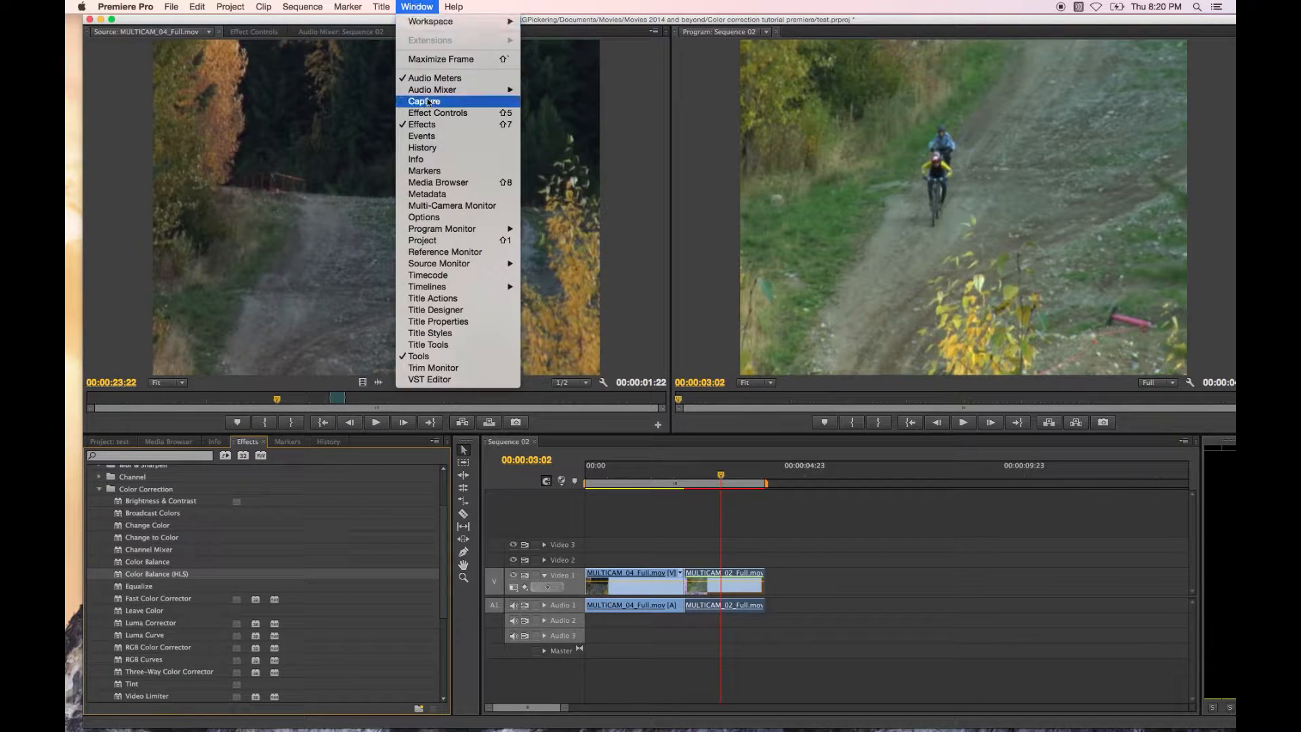
click(427, 193)
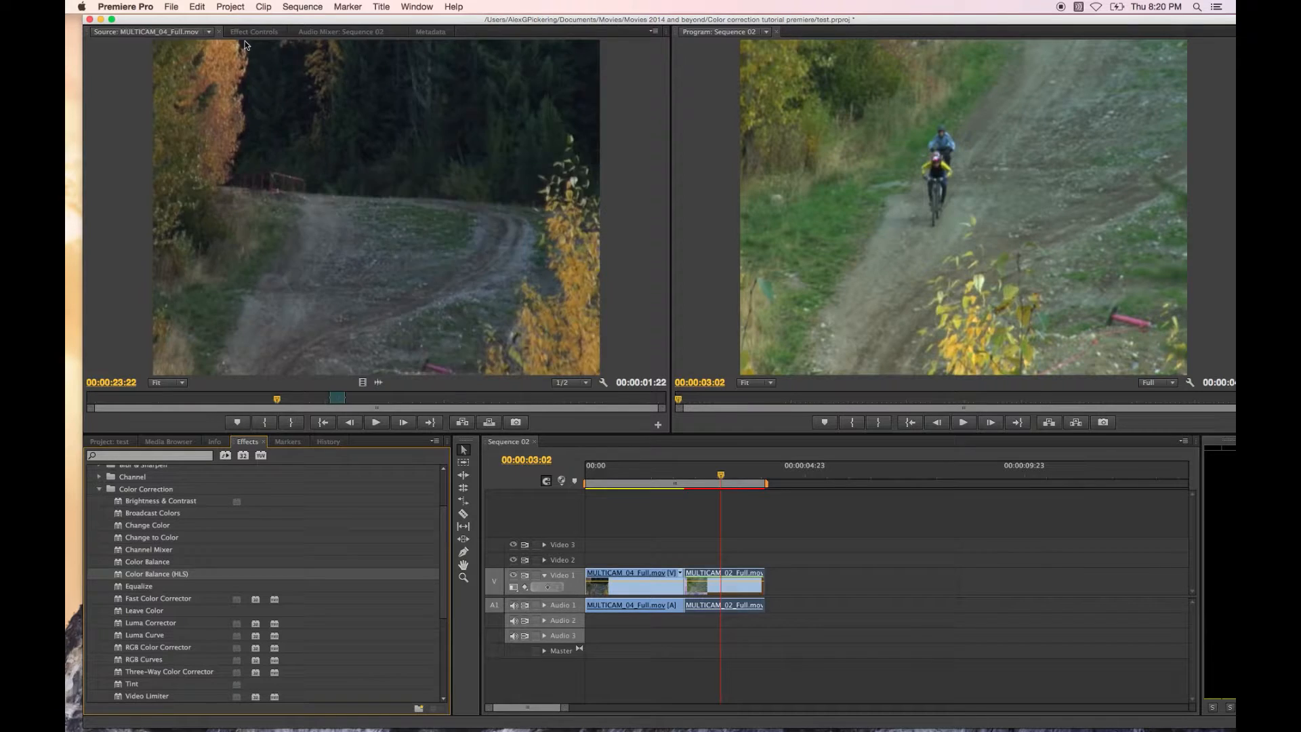
click(246, 35)
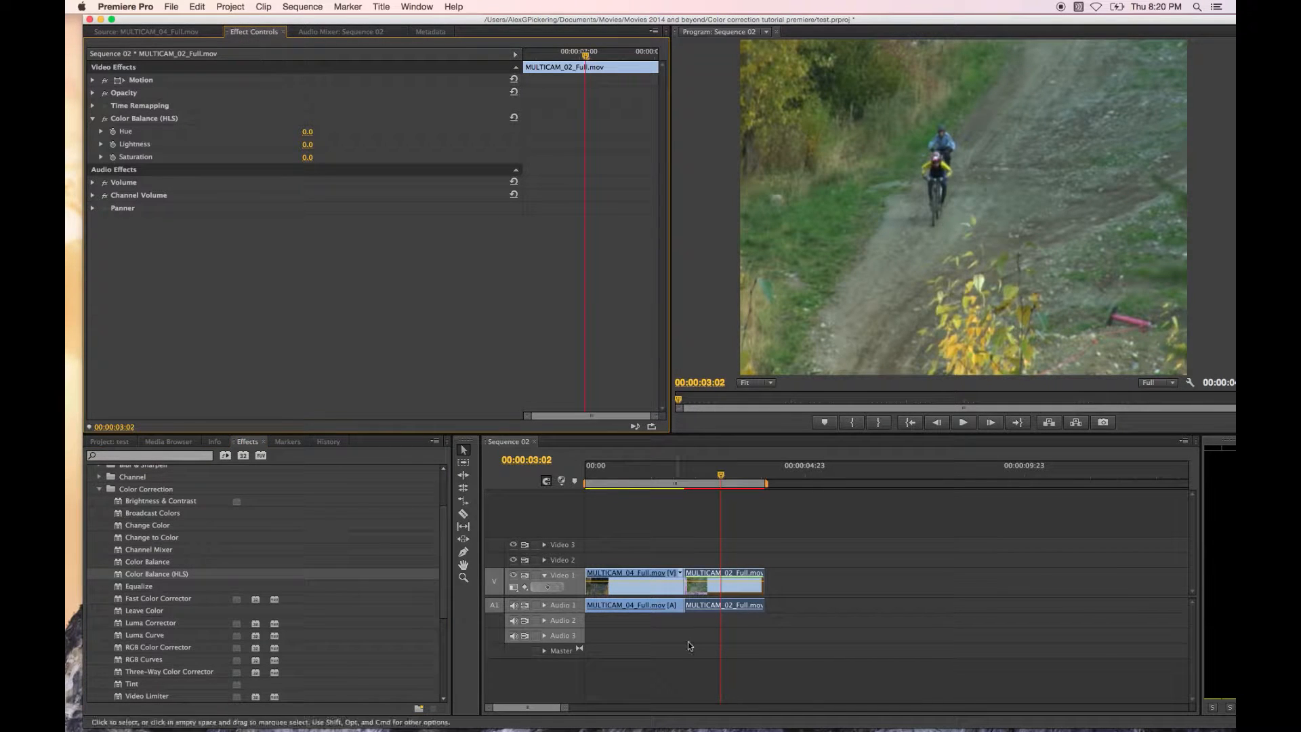
double_click(742, 573)
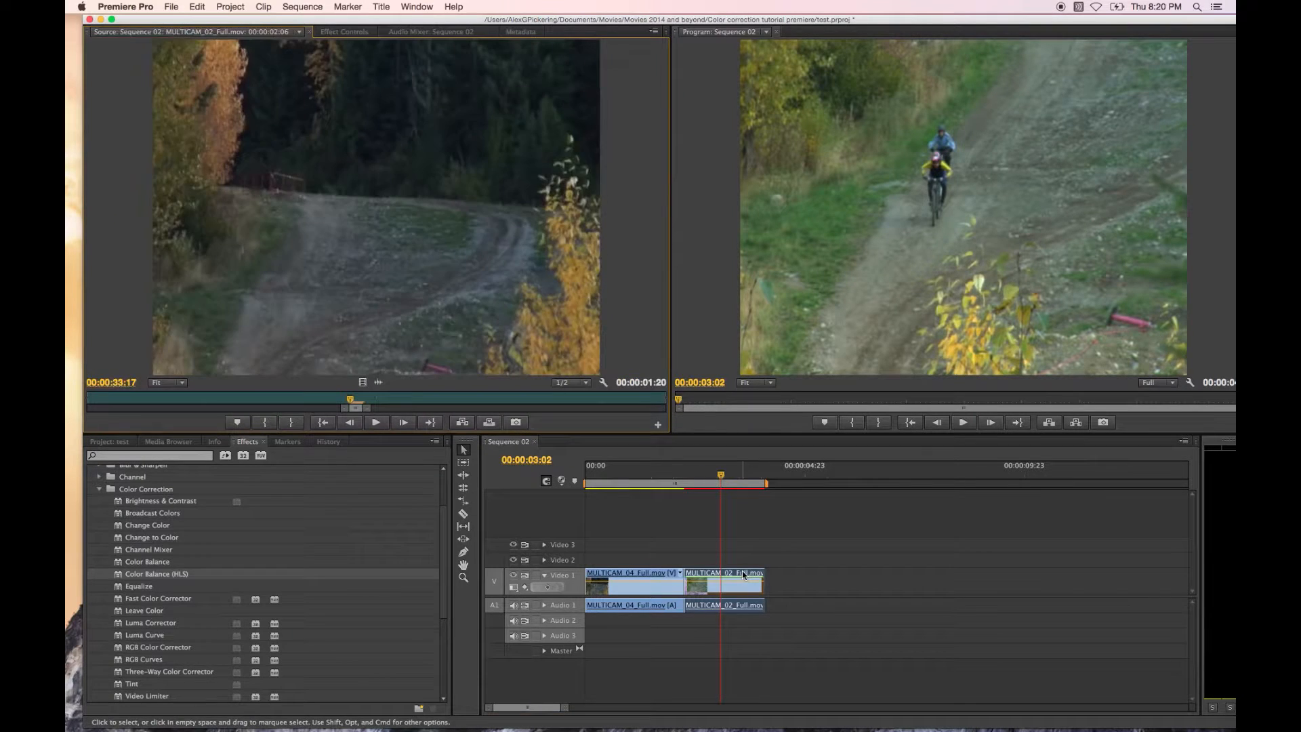
click(344, 32)
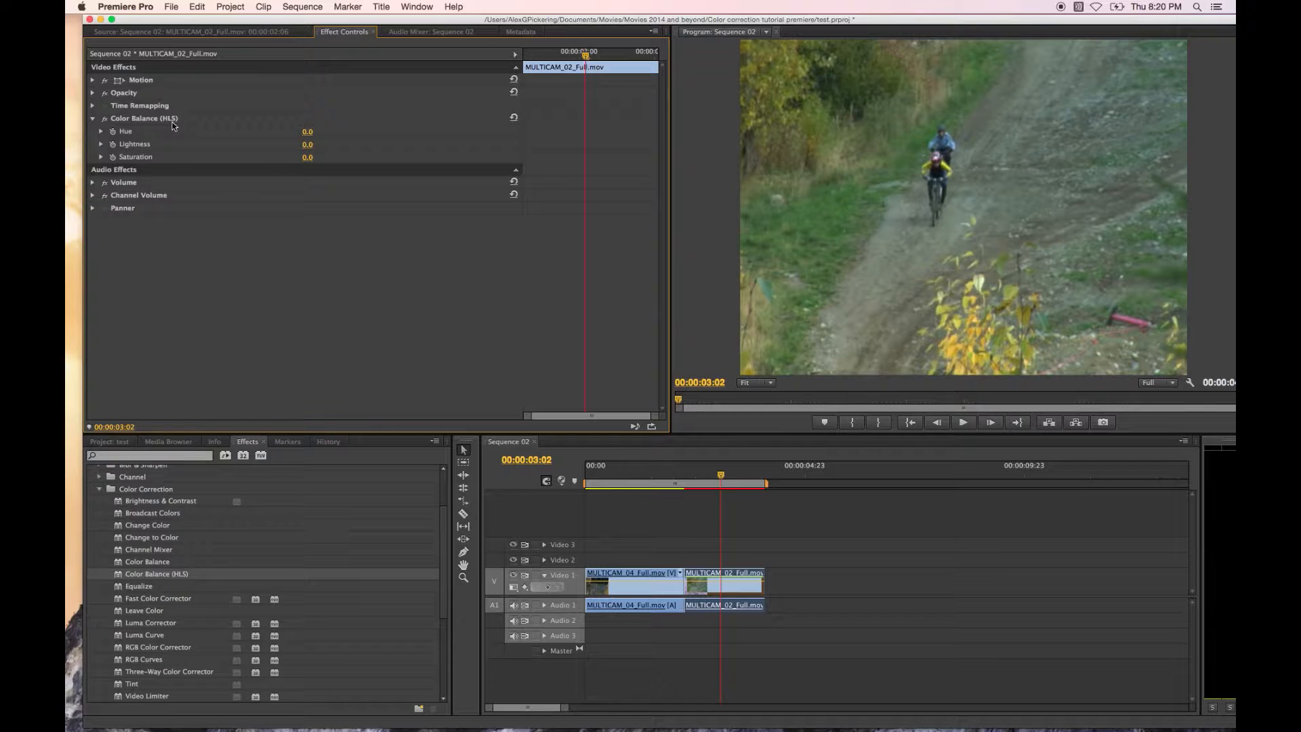
Adjust the clip's Color Balance (HLS) effect to Saturation -0.9, Lightness 2.1 and Hue -73.3°
click(101, 157)
click(315, 181)
mouse_move(327, 179)
mouse_down()
mouse_move(563, 195)
mouse_move(315, 186)
mouse_up()
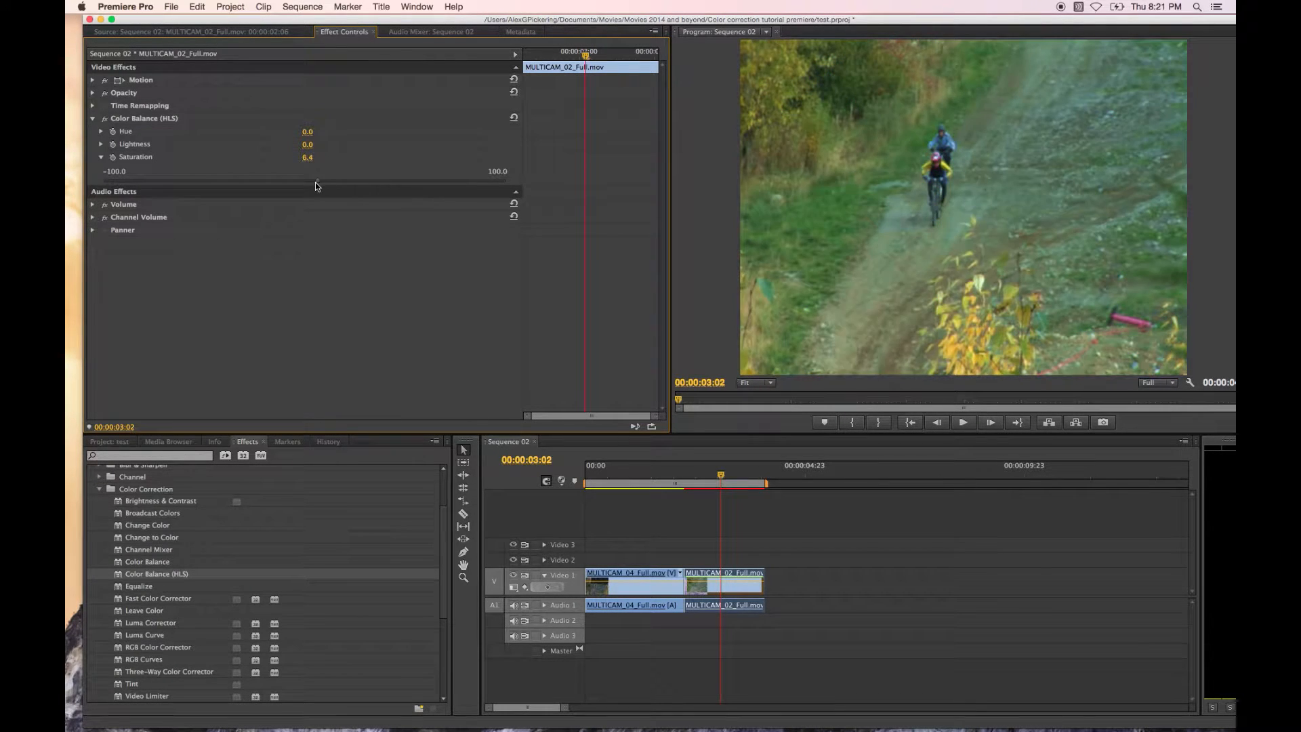
click(101, 144)
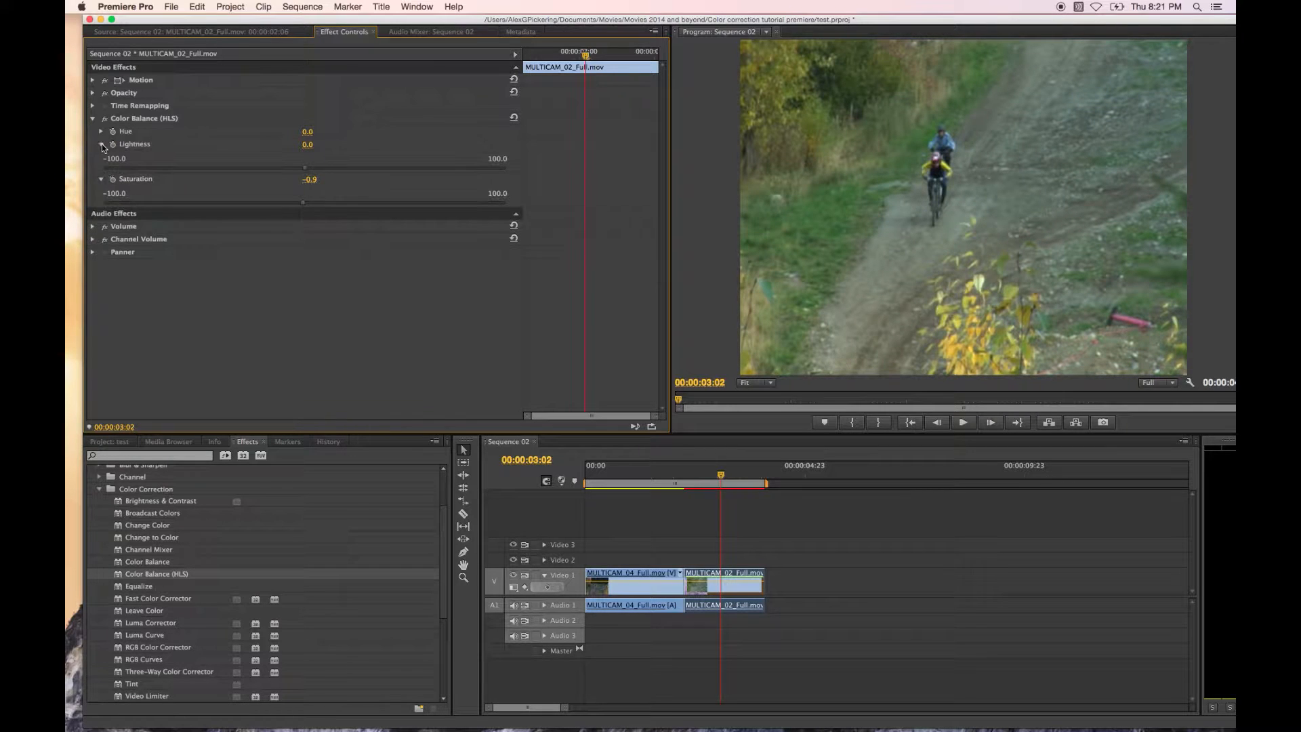
mouse_move(304, 167)
mouse_down()
mouse_move(405, 167)
mouse_move(309, 168)
mouse_up()
click(102, 131)
mouse_move(313, 147)
mouse_down()
mouse_move(307, 136)
mouse_move(312, 162)
mouse_move(297, 153)
mouse_move(303, 137)
mouse_move(317, 157)
mouse_move(318, 138)
mouse_move(304, 150)
mouse_up()
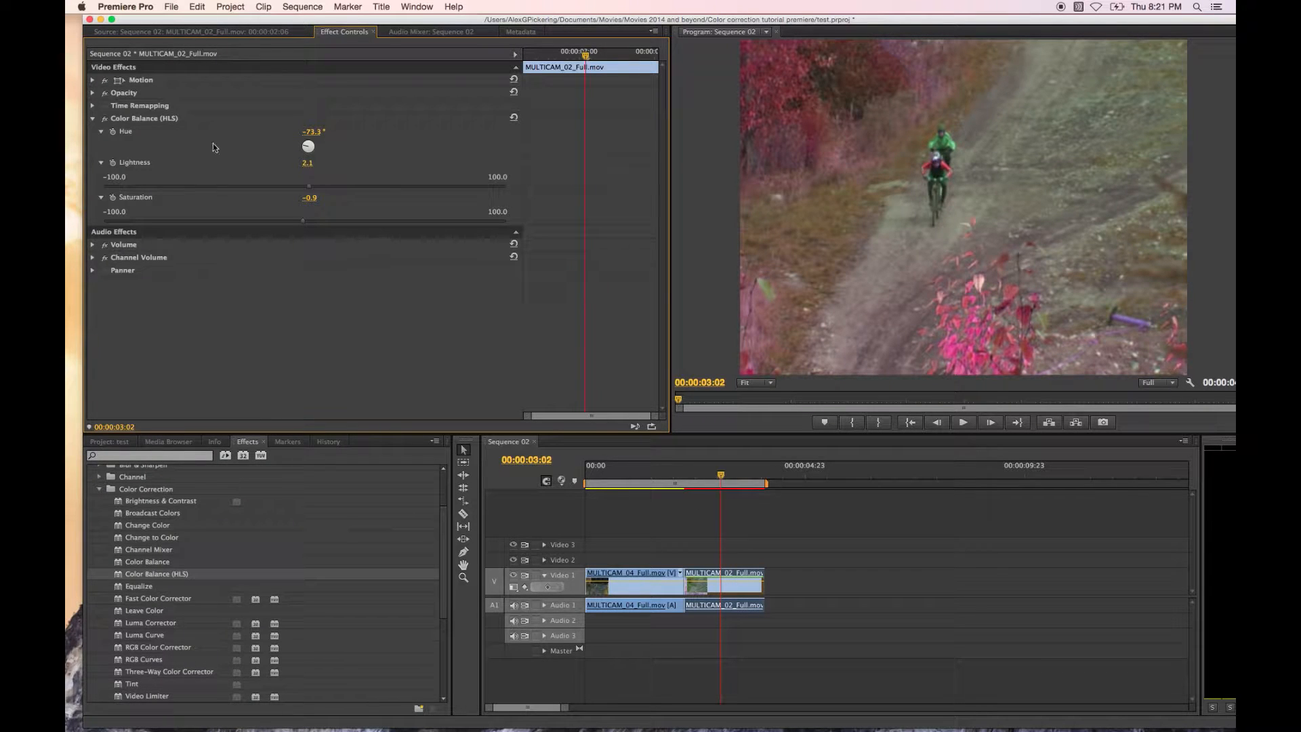
Remove the Color Balance (HLS) effect from the MULTICAM_02_Full.mov clip
click(163, 117)
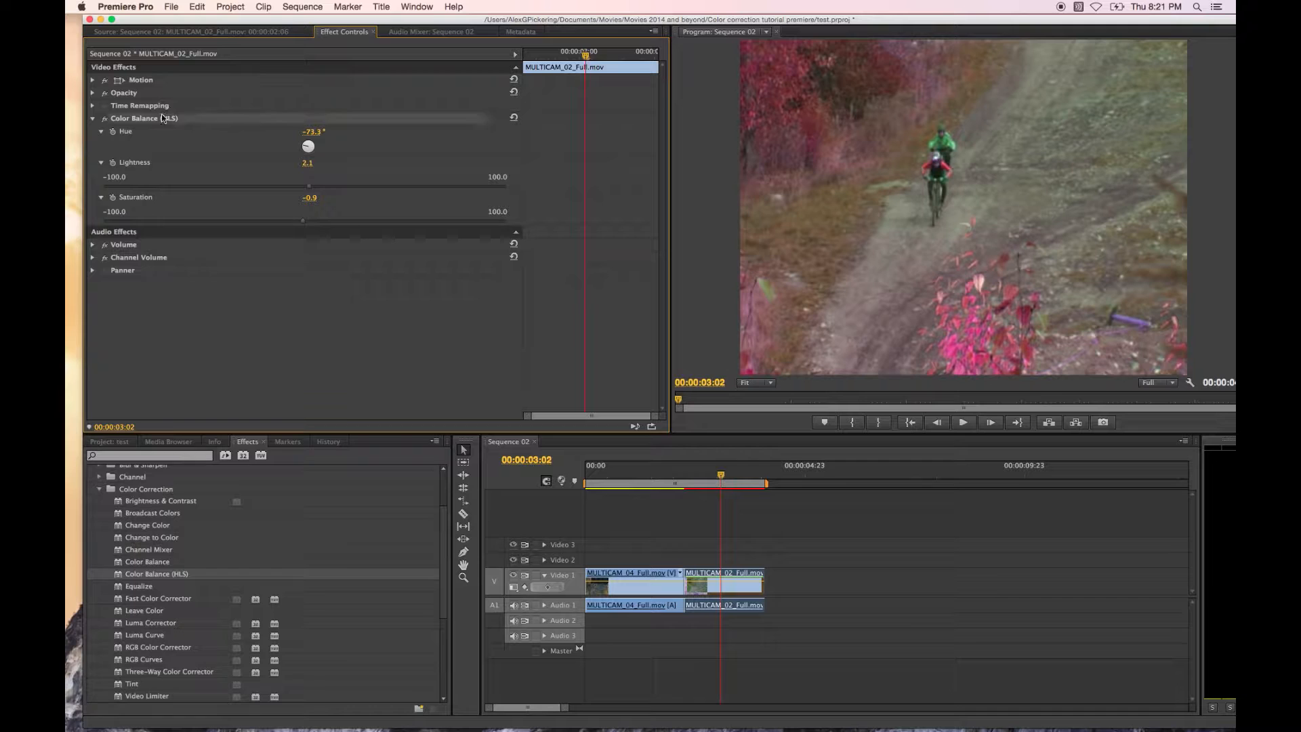
key(Delete)
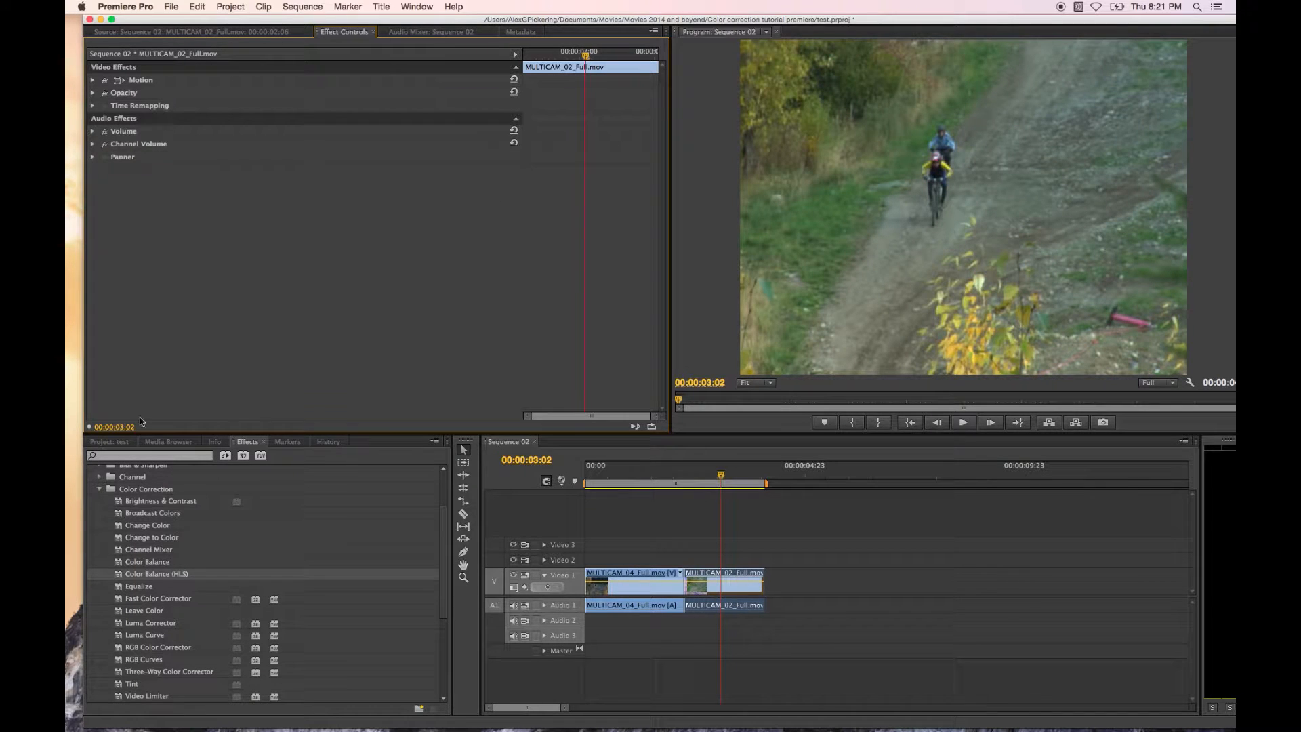
Apply the Color Balance effect to the MULTICAM_02_Full.mov clip and keep its parameter list expanded
click(144, 562)
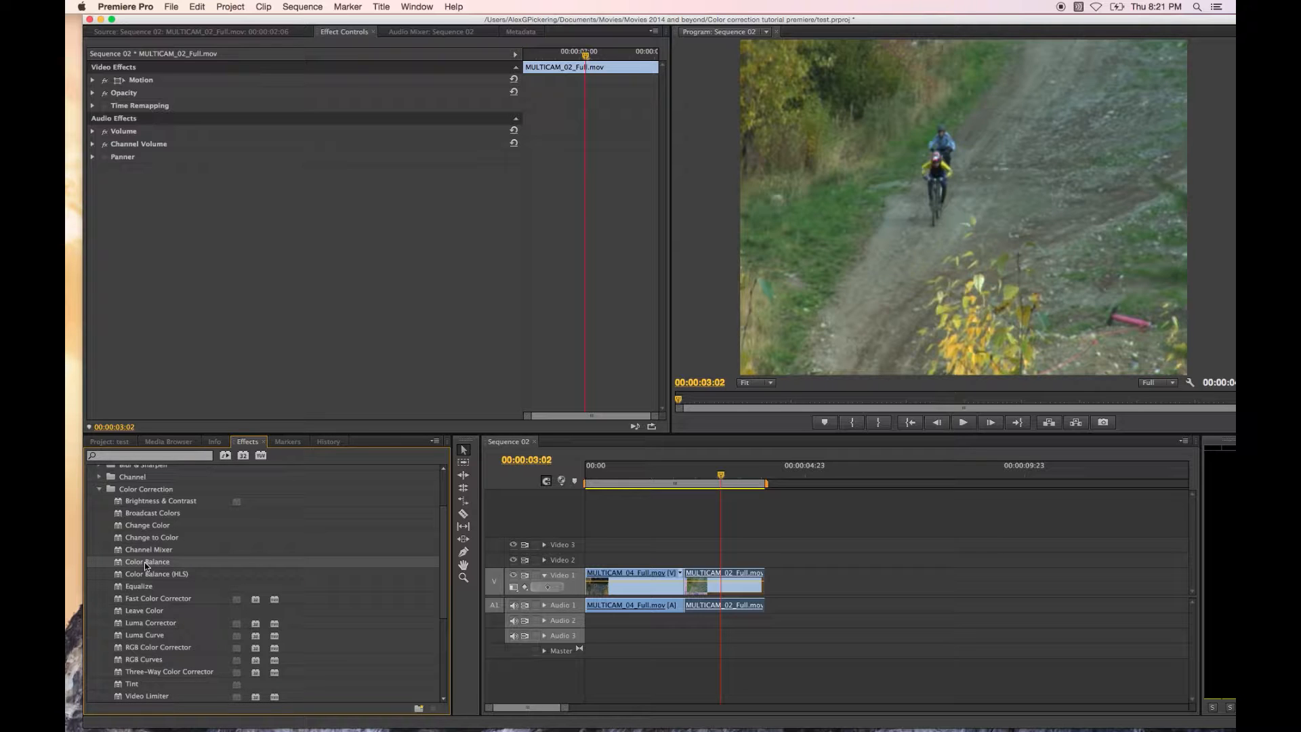
drag(116, 561, 742, 579)
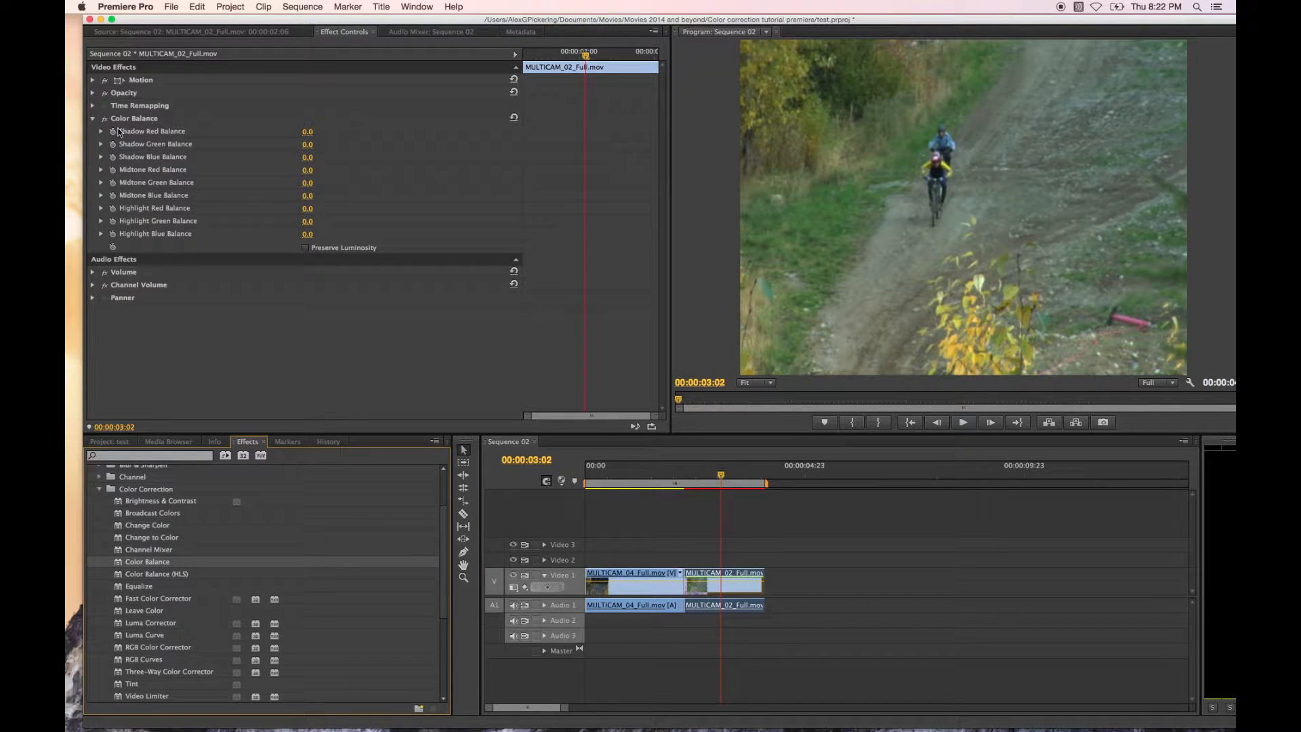
click(93, 120)
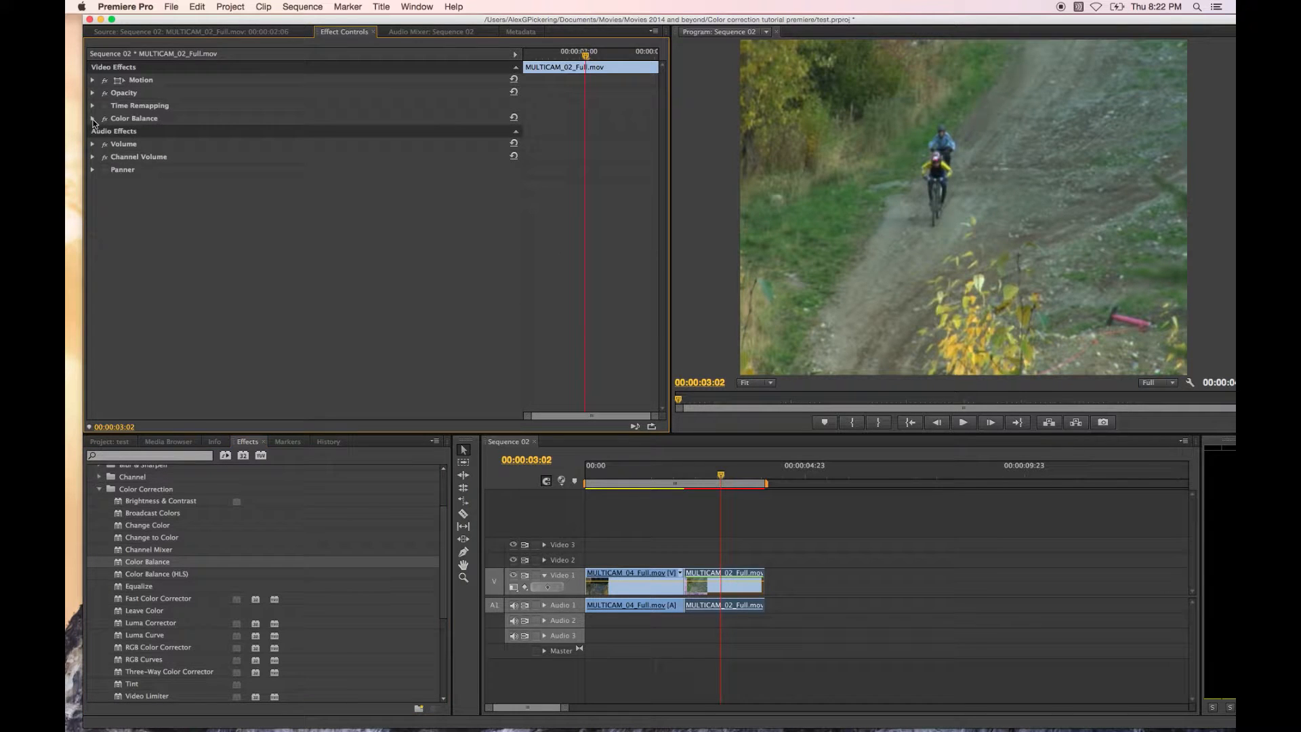
click(93, 119)
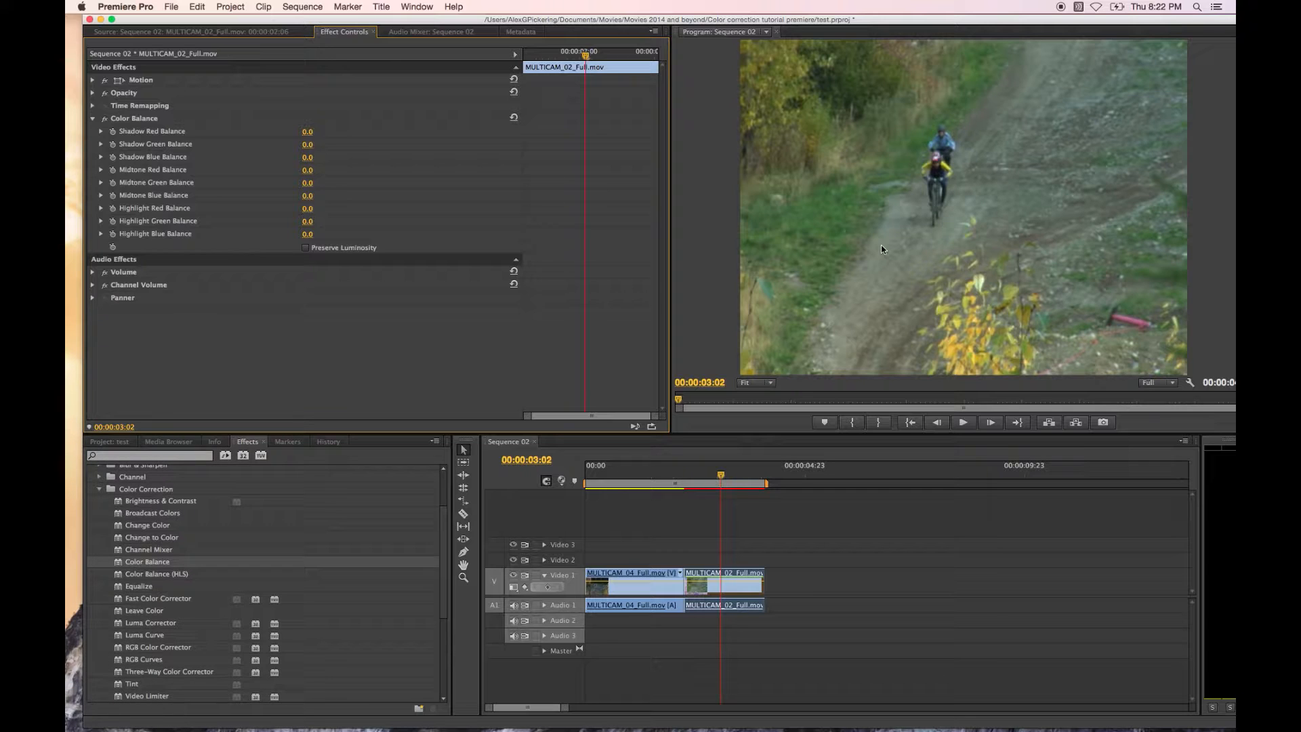
Set the Color Balance effect's Highlight Red Balance to 3.3 and Highlight Blue Balance to 0.9
click(100, 208)
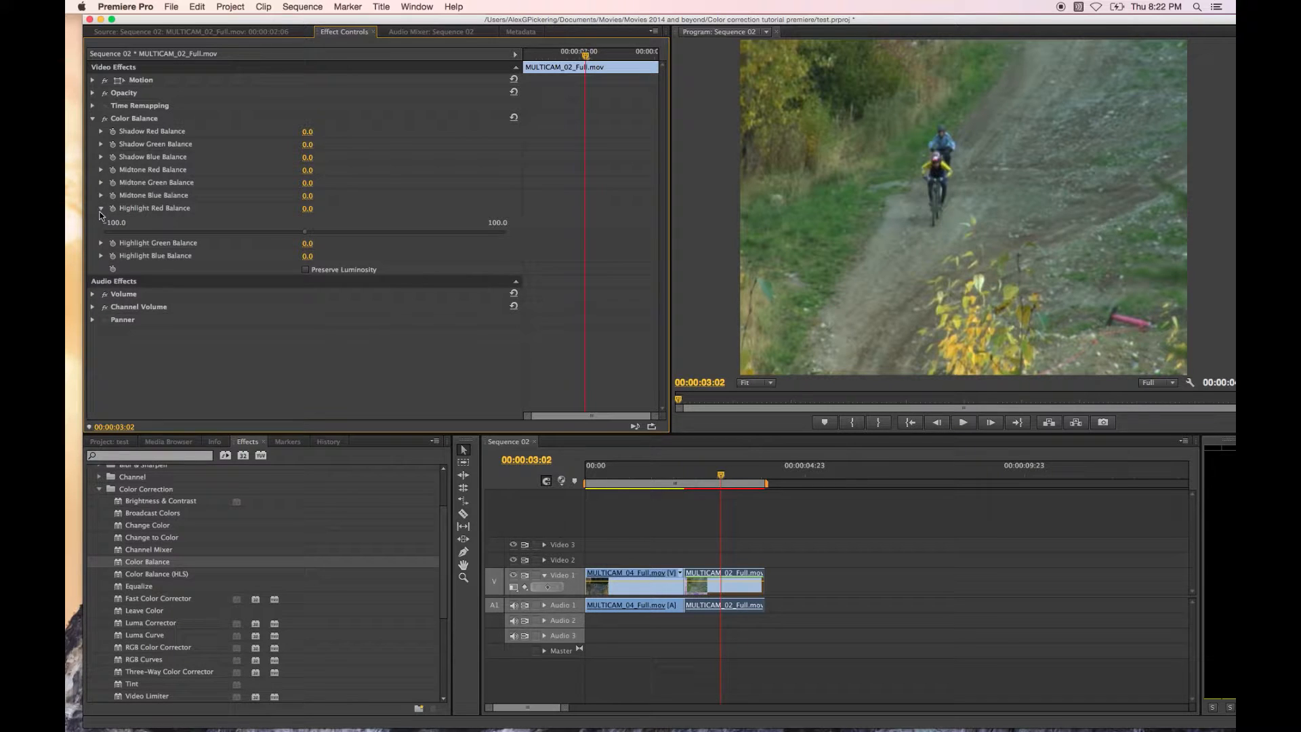
click(337, 232)
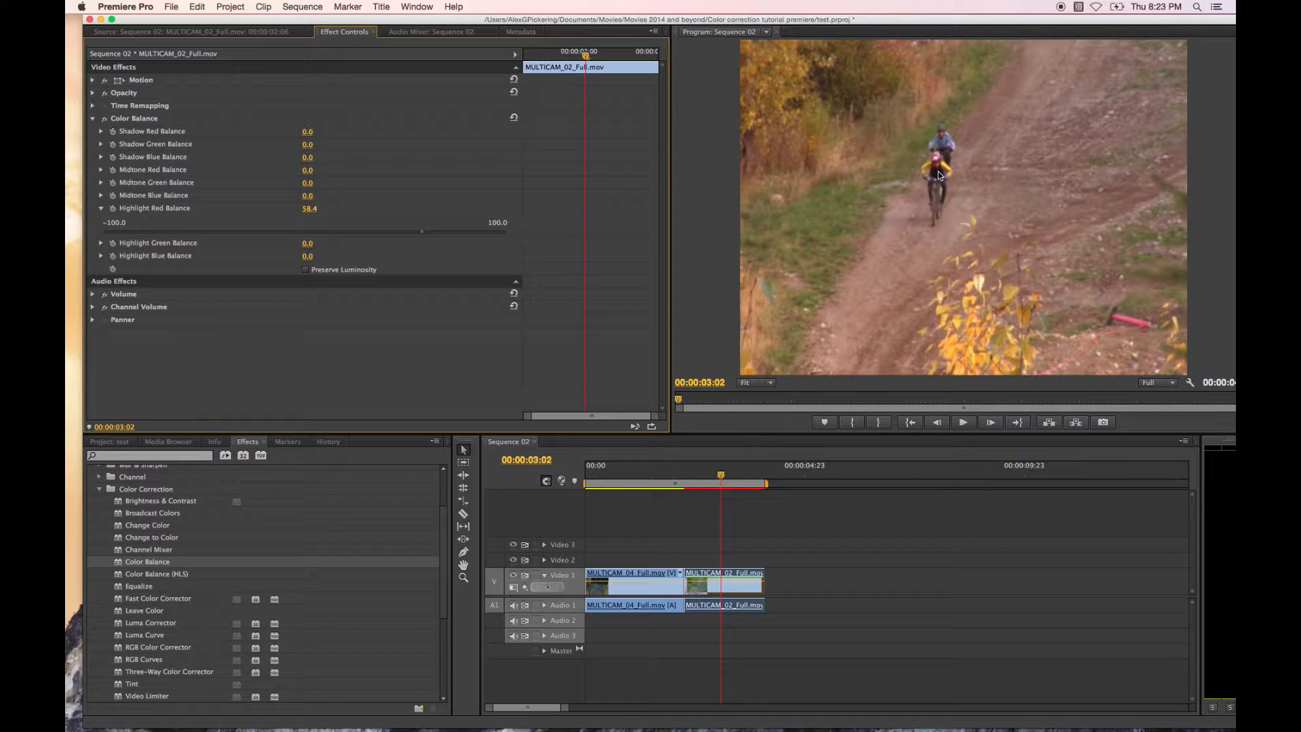
drag(423, 231, 311, 235)
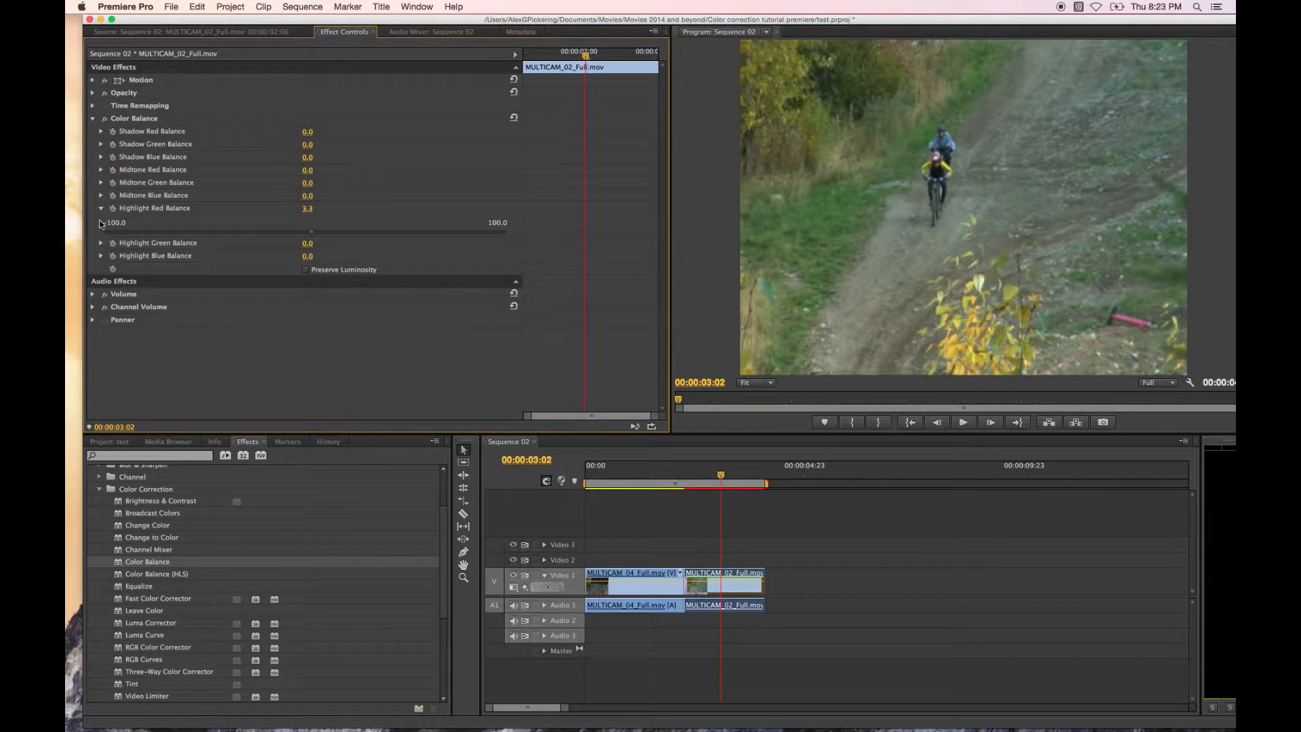
click(102, 257)
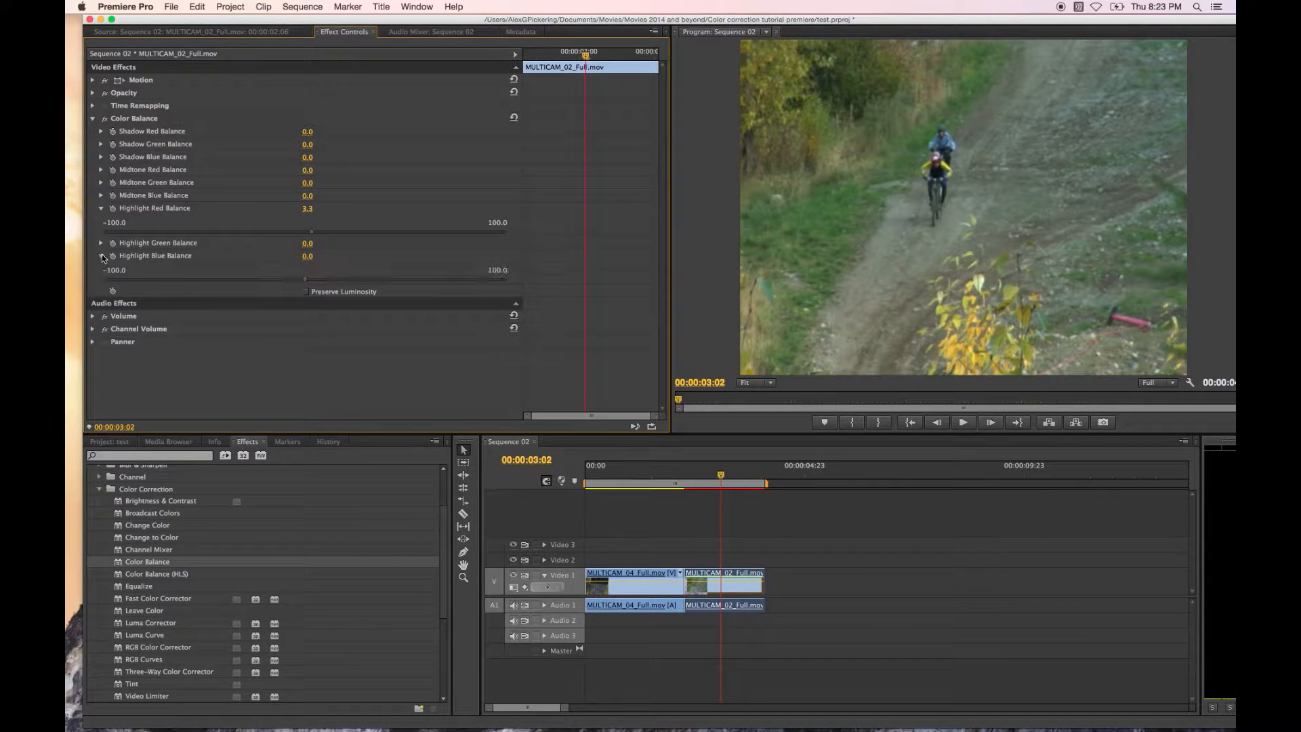
mouse_move(308, 278)
mouse_down()
mouse_move(411, 282)
mouse_move(306, 288)
mouse_up()
Try a strong Shadow Red Balance of 85.7 in the Color Balance effect, then reduce it to 3.3
click(100, 131)
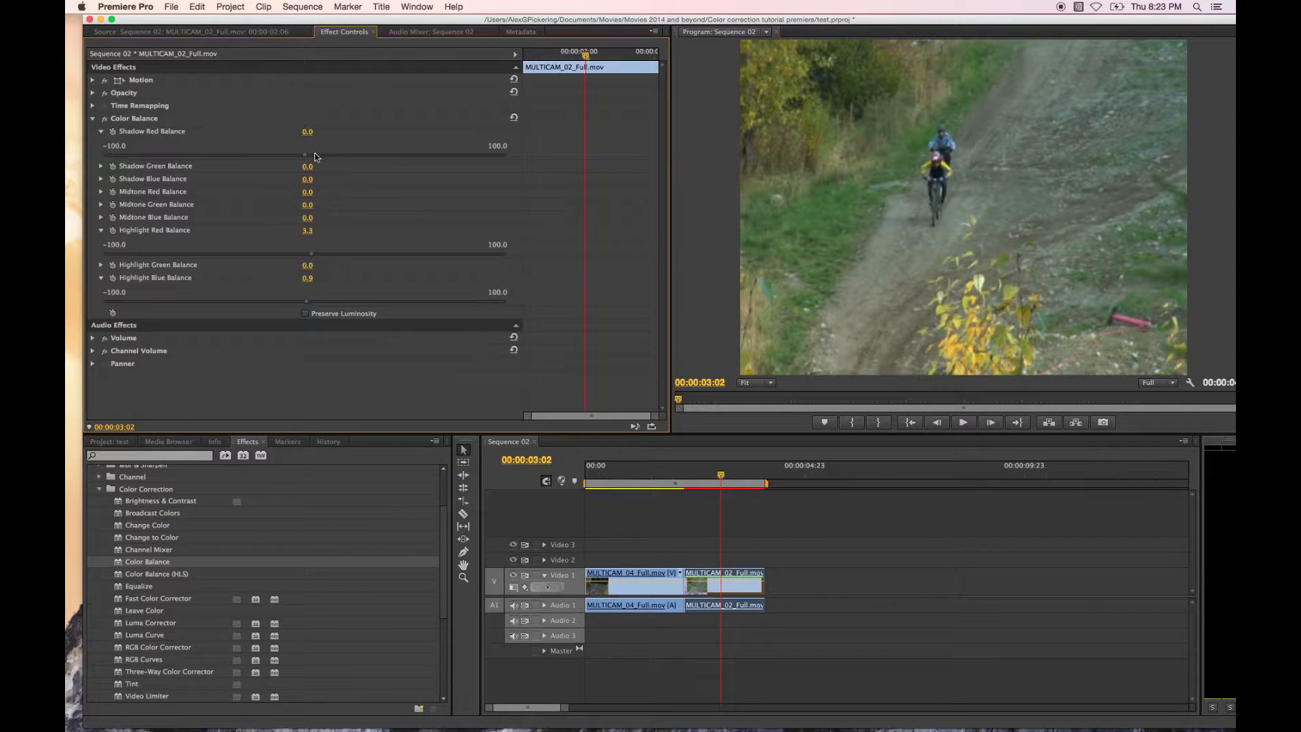
drag(341, 156, 476, 155)
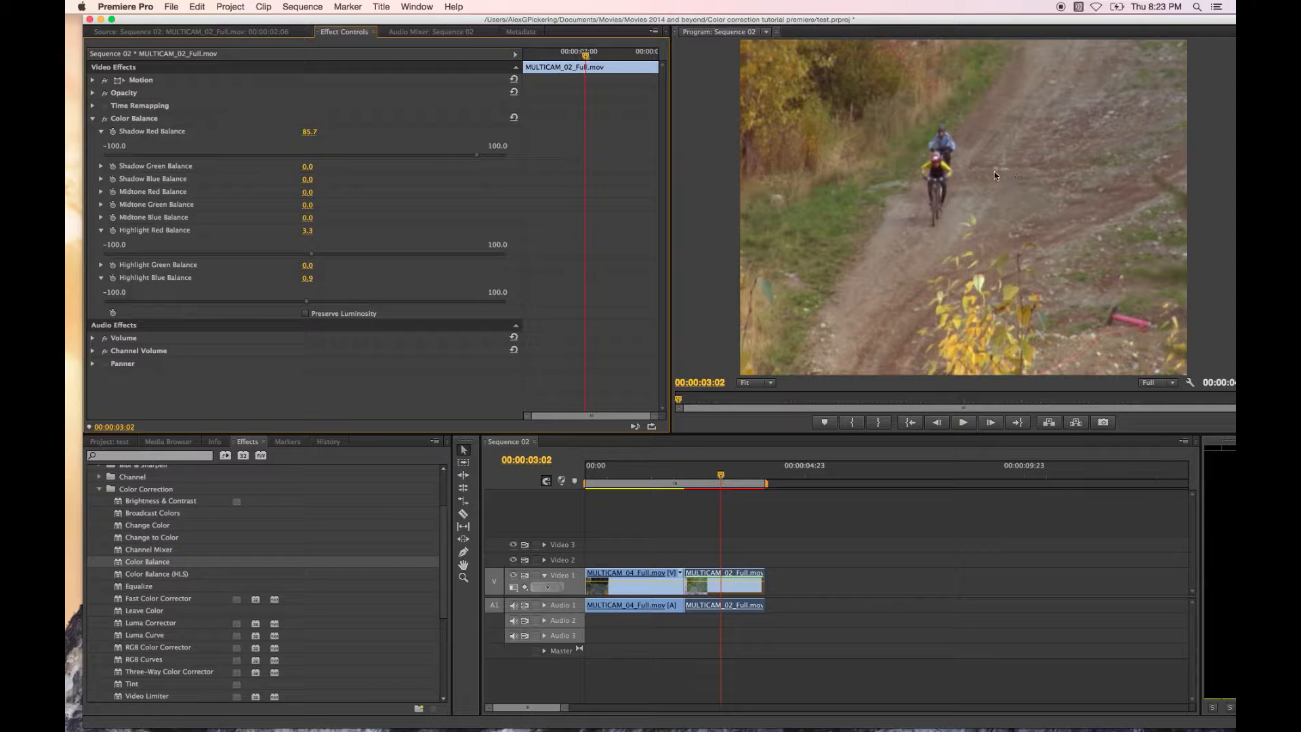
drag(352, 155, 313, 157)
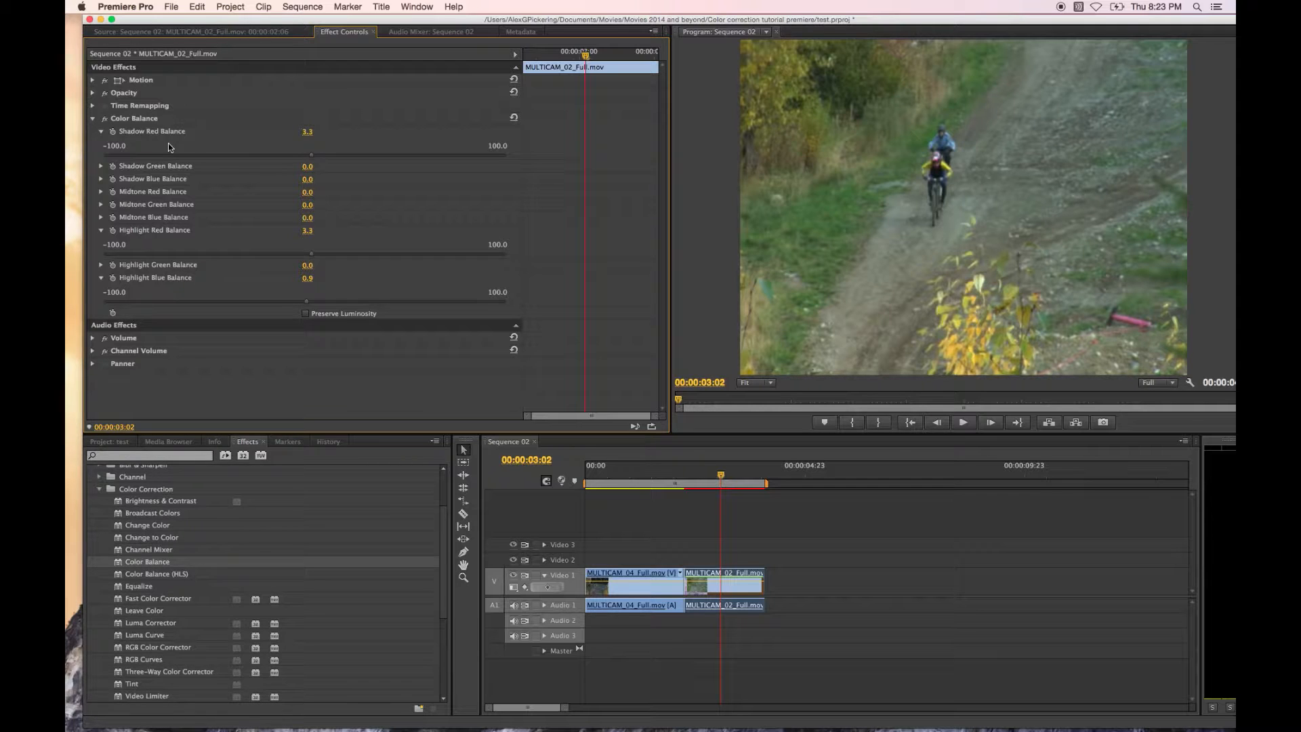
click(101, 132)
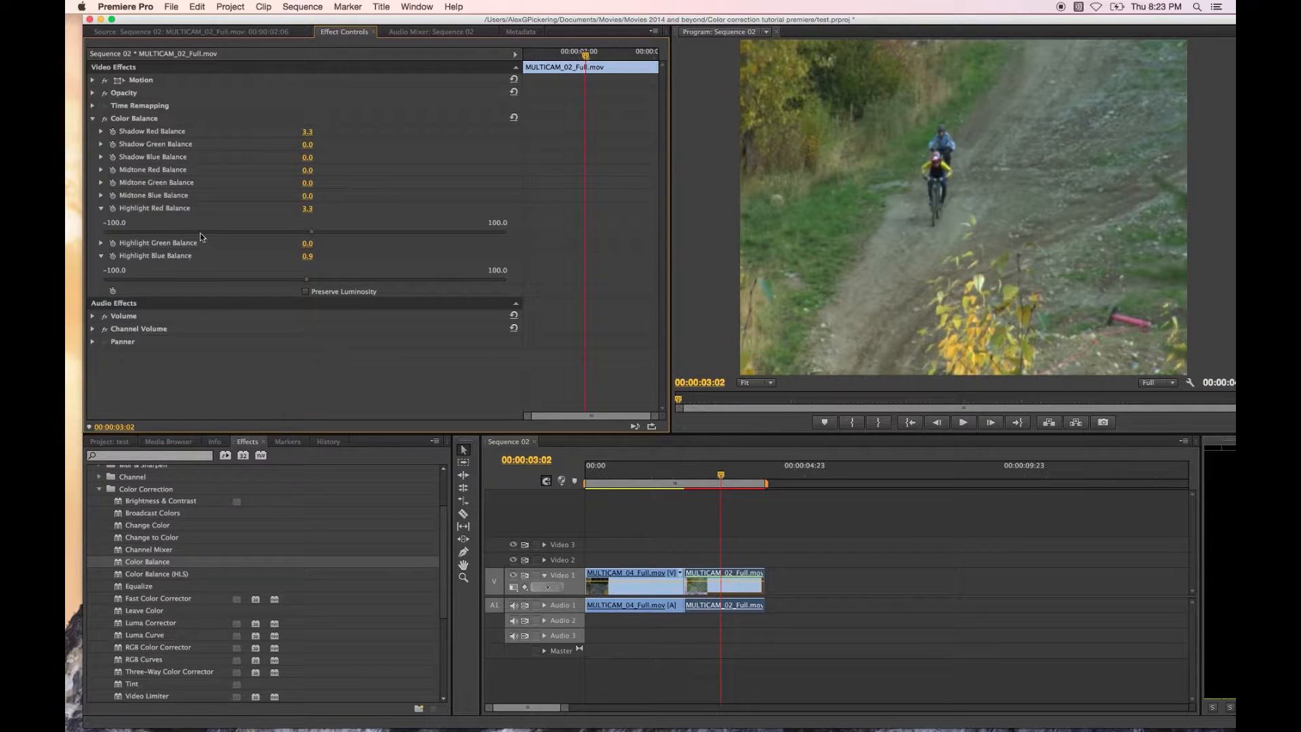
Replace the Color Balance effect on the MULTICAM_02_Full.mov clip with the Brightness & Contrast effect
click(130, 120)
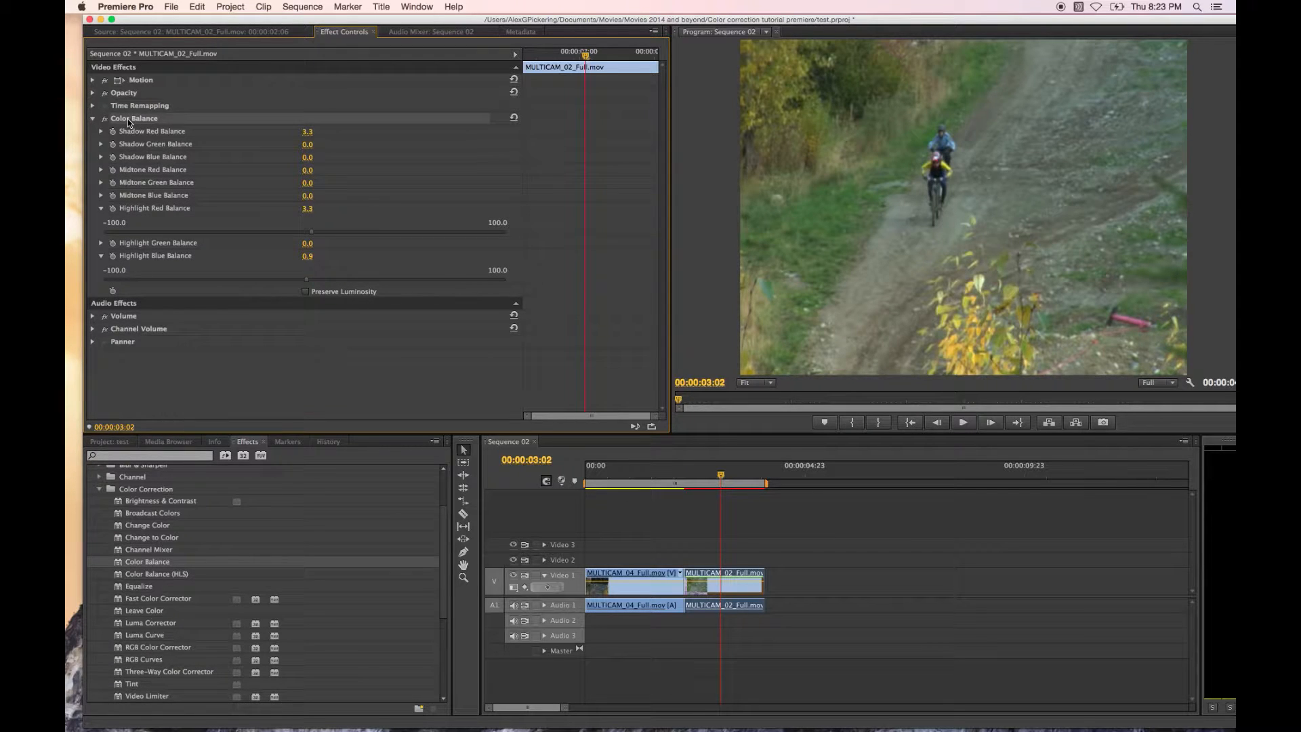
key(Delete)
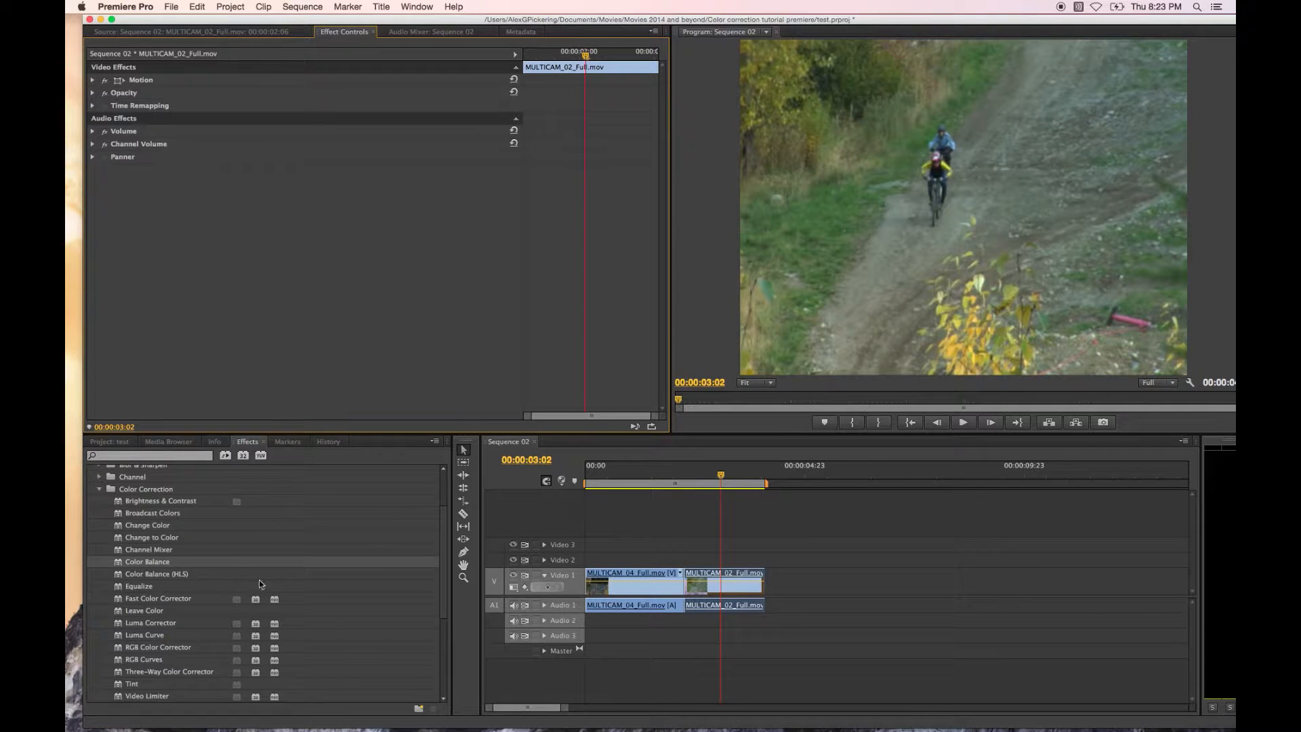
click(124, 503)
drag(115, 501, 719, 576)
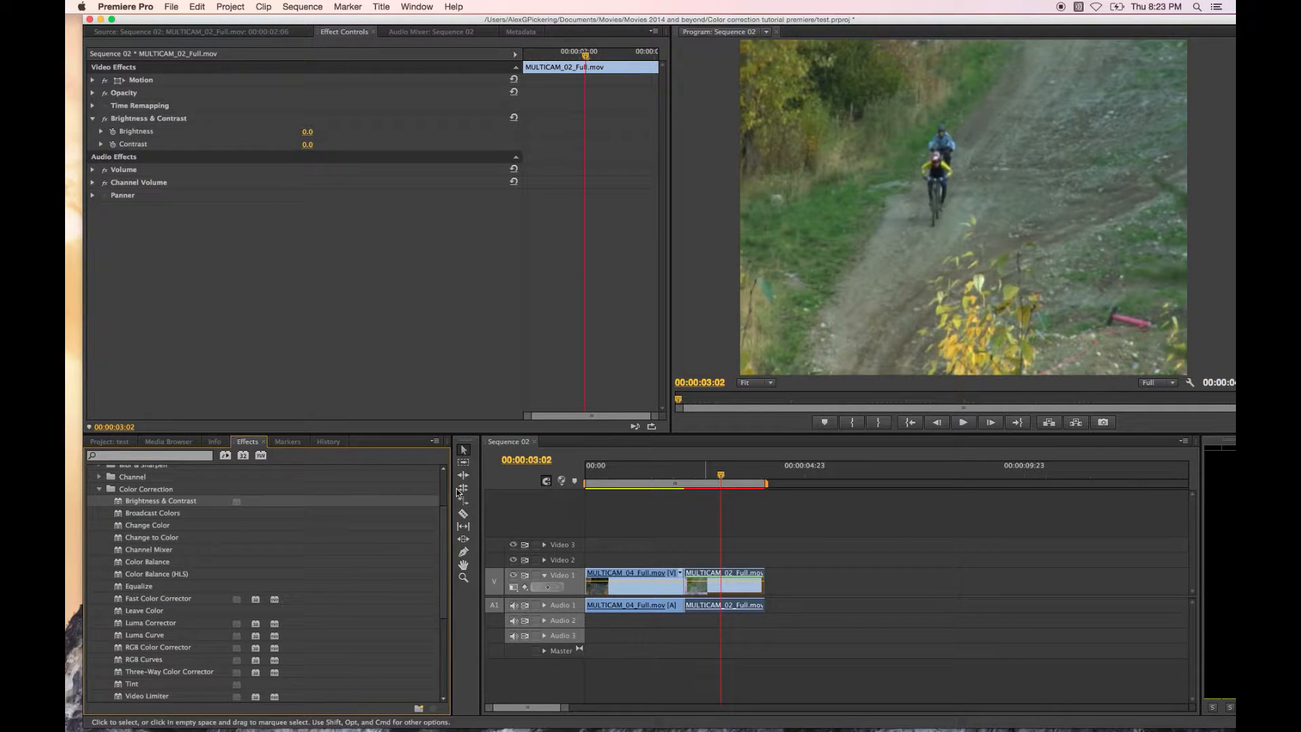
Set the Brightness & Contrast effect's Brightness to 2.7 and Contrast to 14.6
click(100, 131)
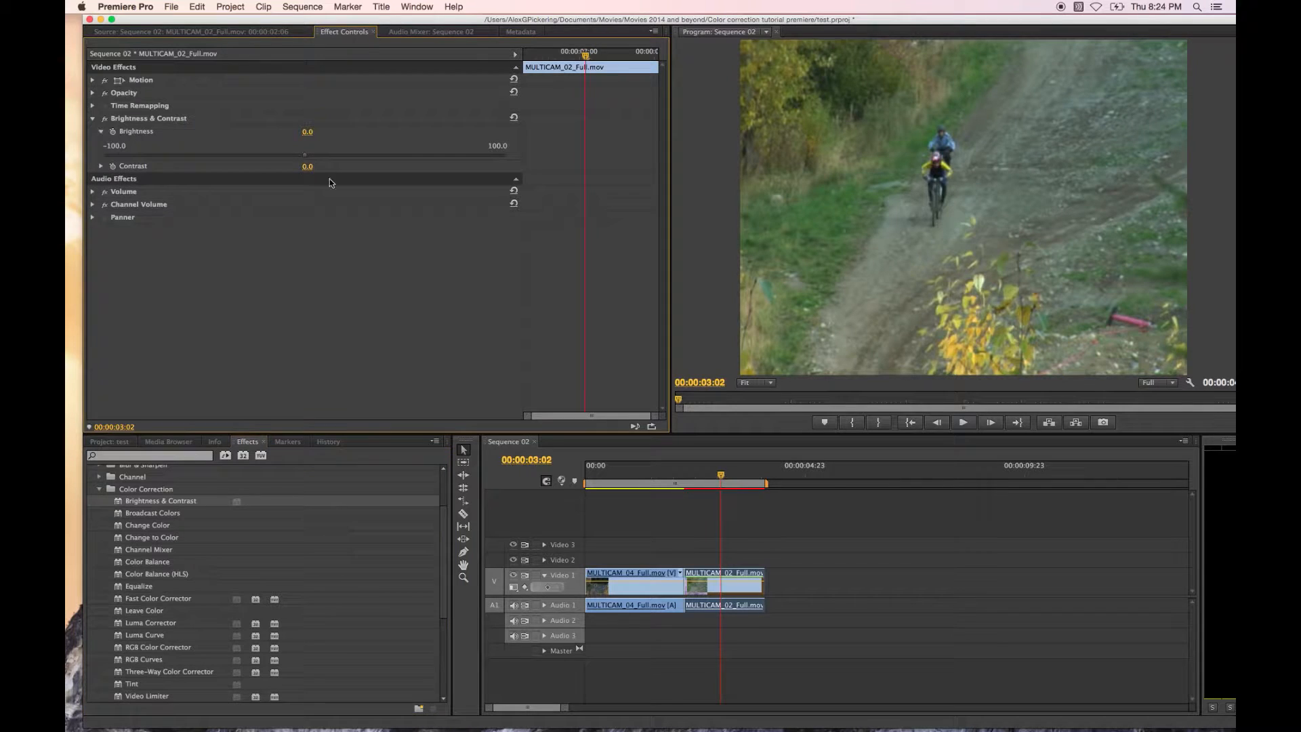
mouse_move(305, 155)
mouse_down()
mouse_move(395, 160)
mouse_move(250, 161)
mouse_move(312, 160)
mouse_up()
click(100, 166)
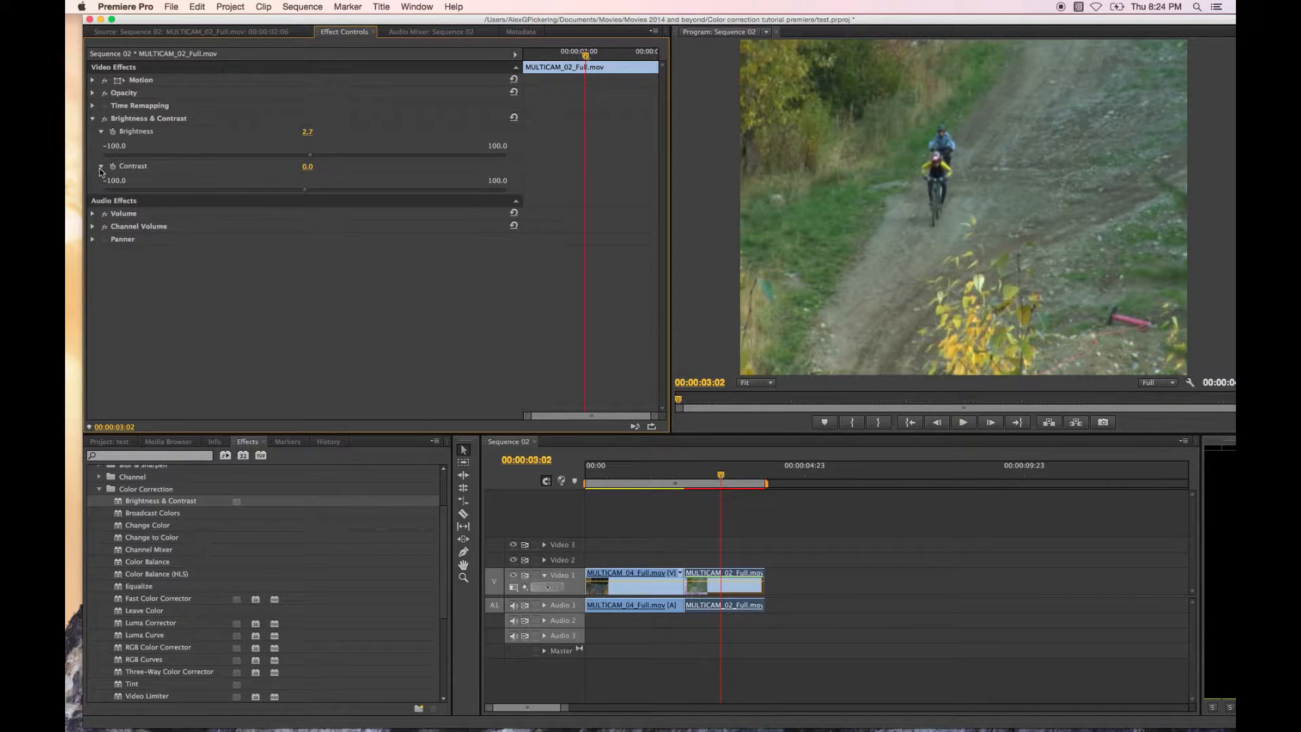
drag(308, 190, 358, 188)
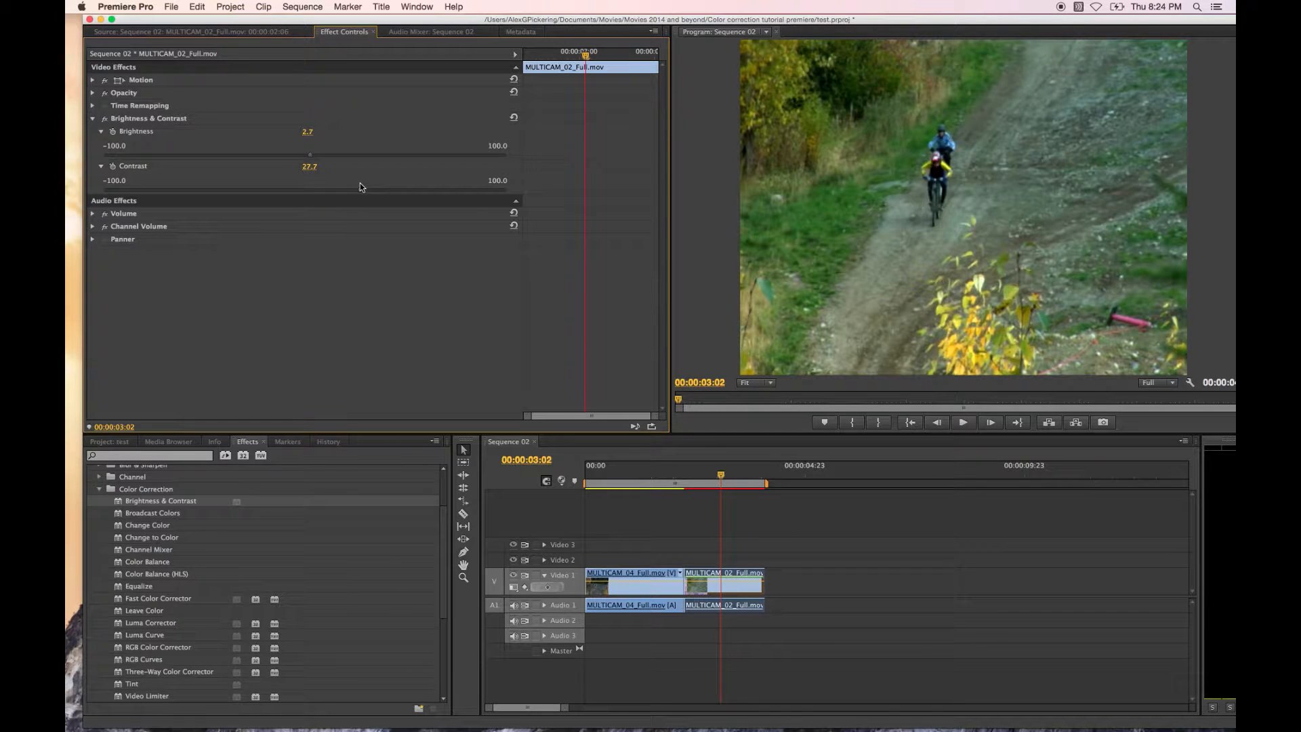
drag(350, 187, 326, 193)
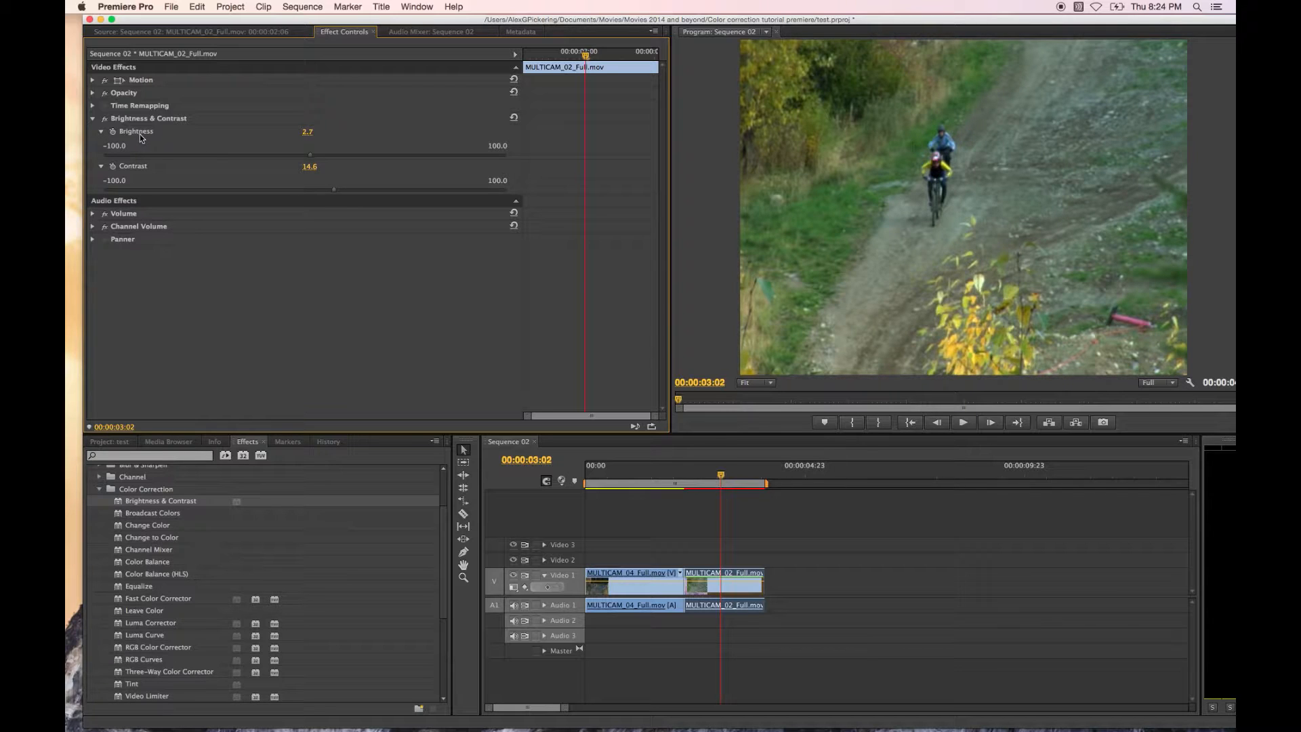
Replace the Brightness & Contrast effect on the MULTICAM_02_Full.mov clip with the Three-Way Color Corrector
click(127, 113)
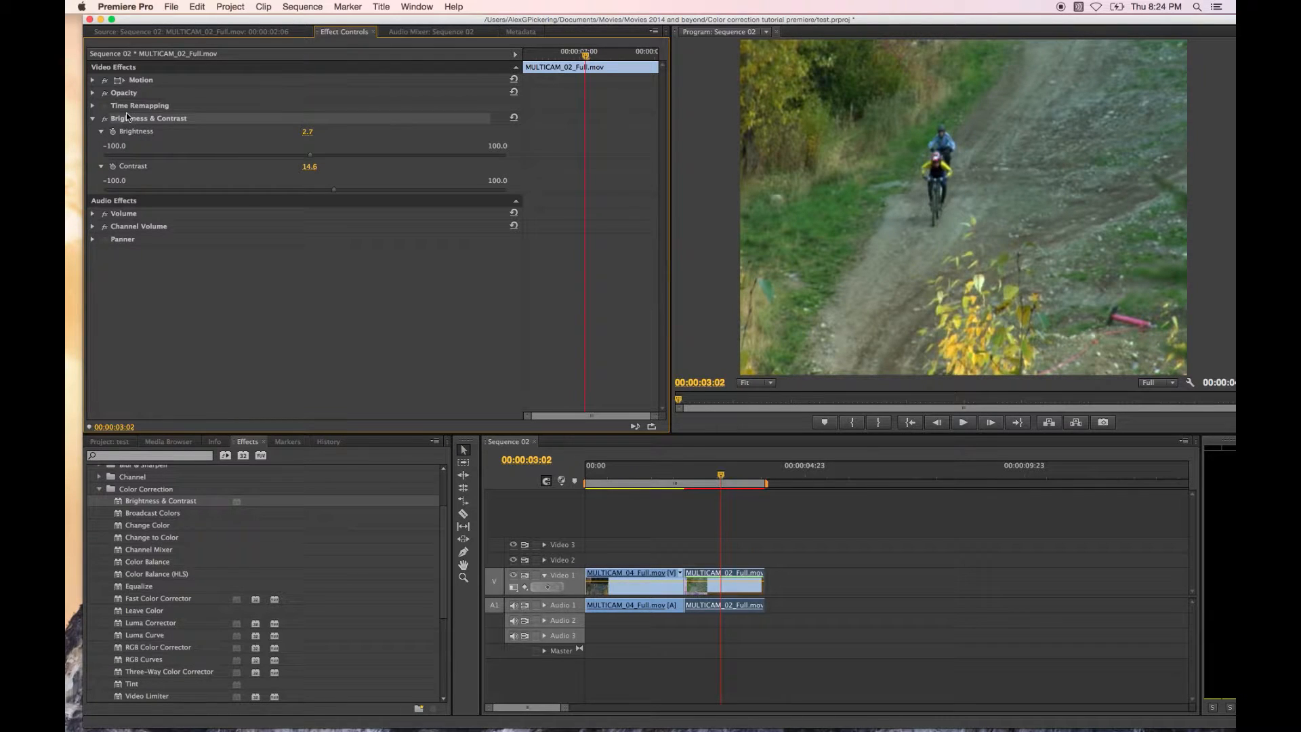
key(Delete)
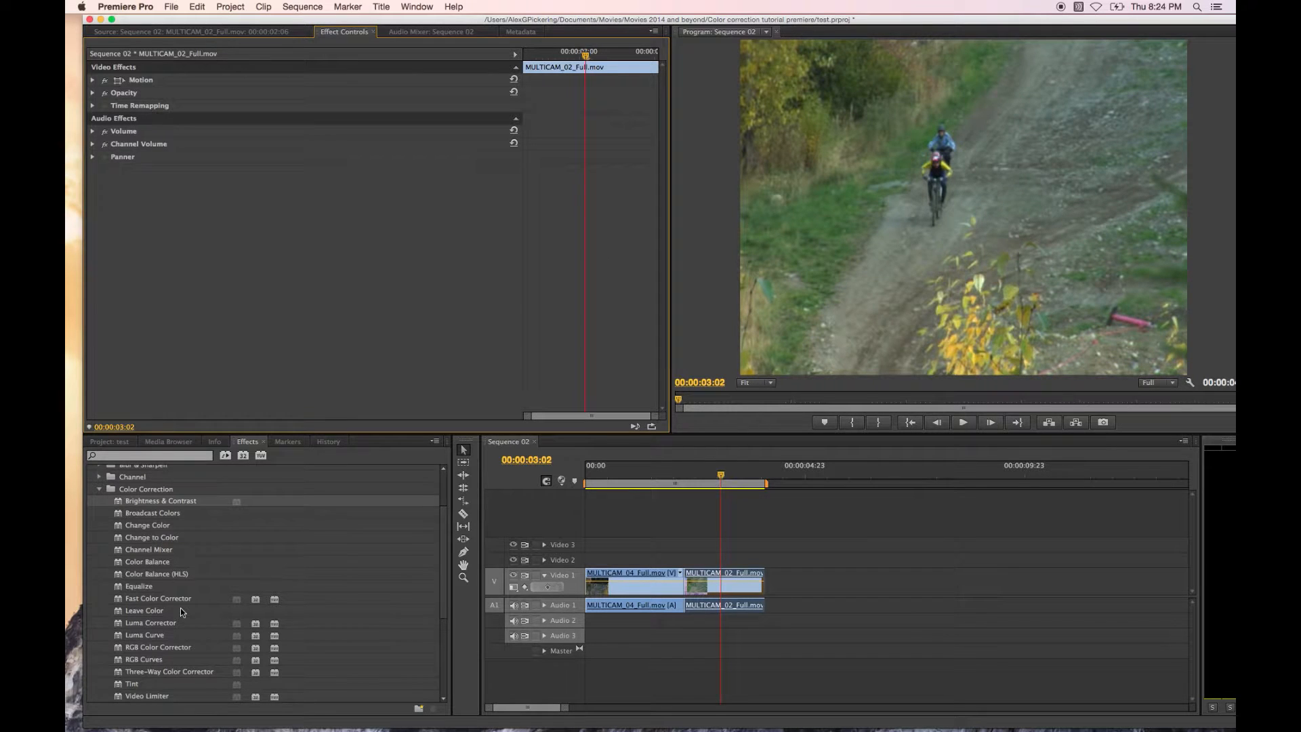
scroll(181, 607, down, 3)
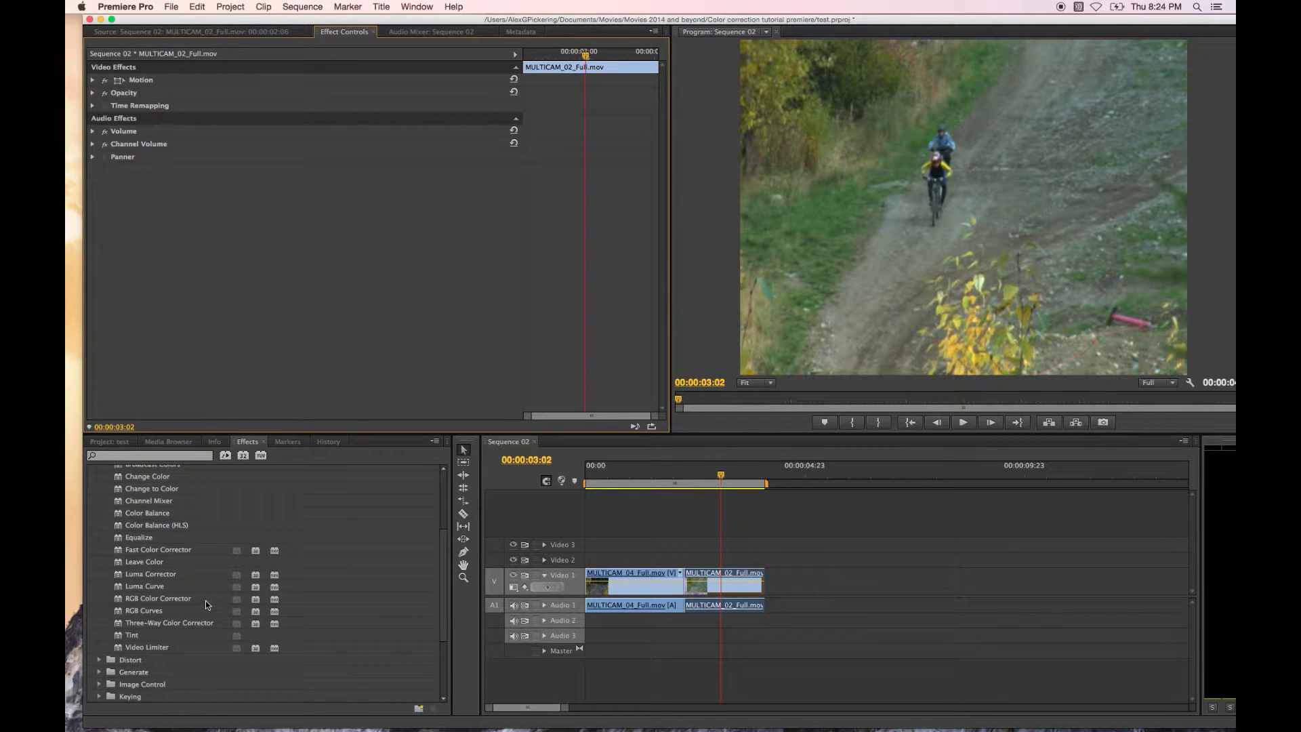
click(161, 623)
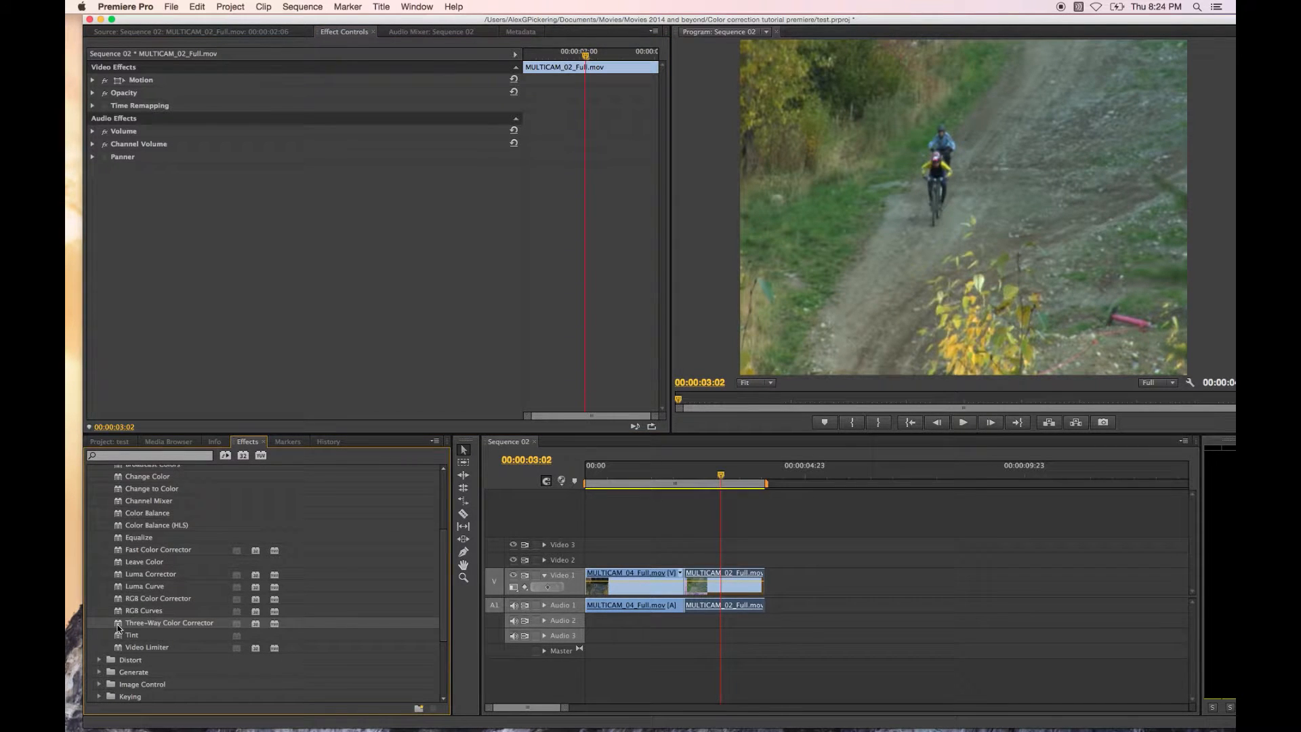
drag(118, 628, 720, 574)
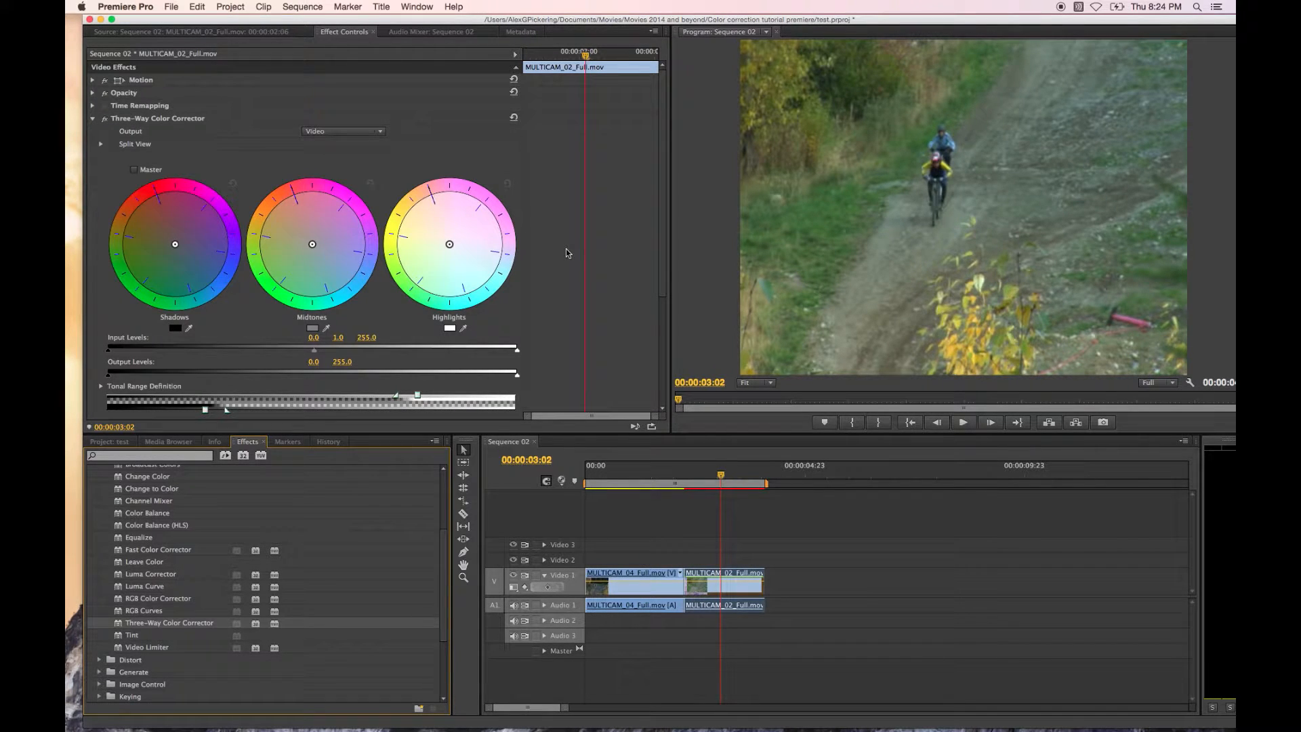
Nudge the Shadows, Midtones and Highlights colour wheels of the Three-Way Color Corrector, leaving each balance point close to its centre
scroll(567, 252, down, 3)
scroll(566, 253, up, 2)
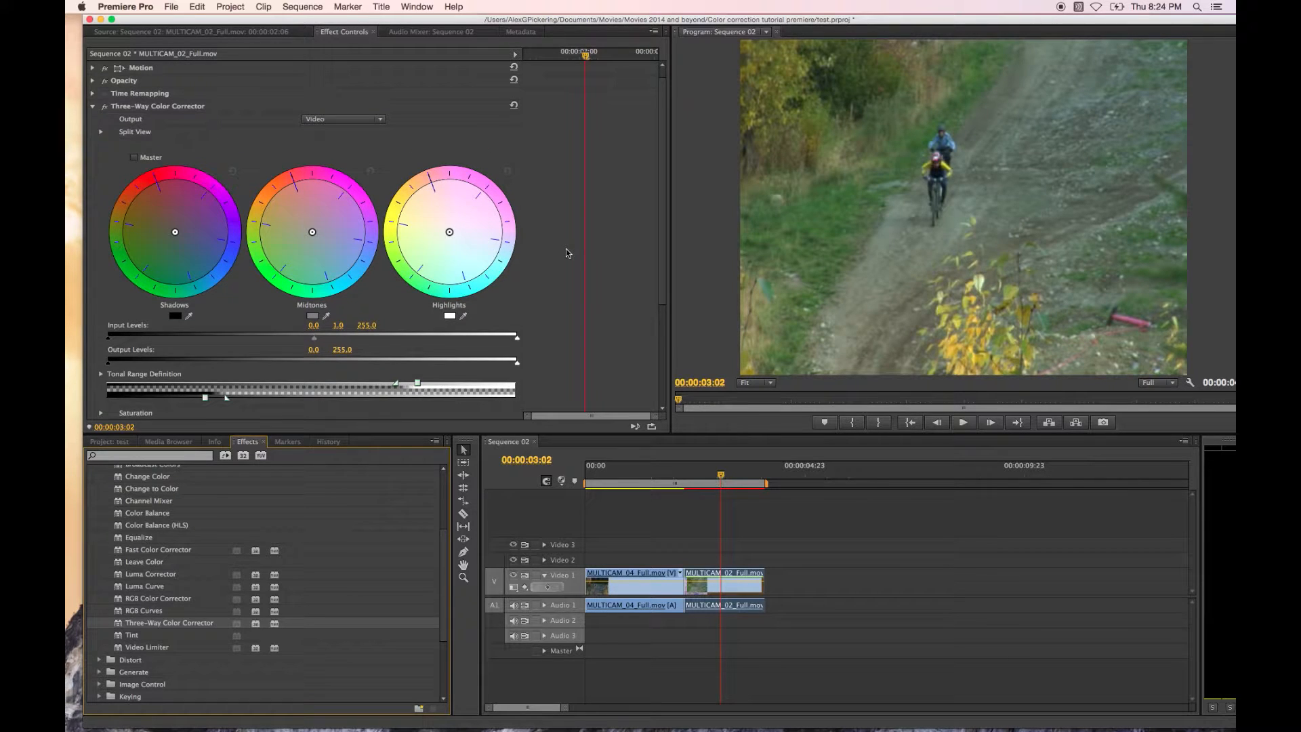
scroll(568, 253, up, 1)
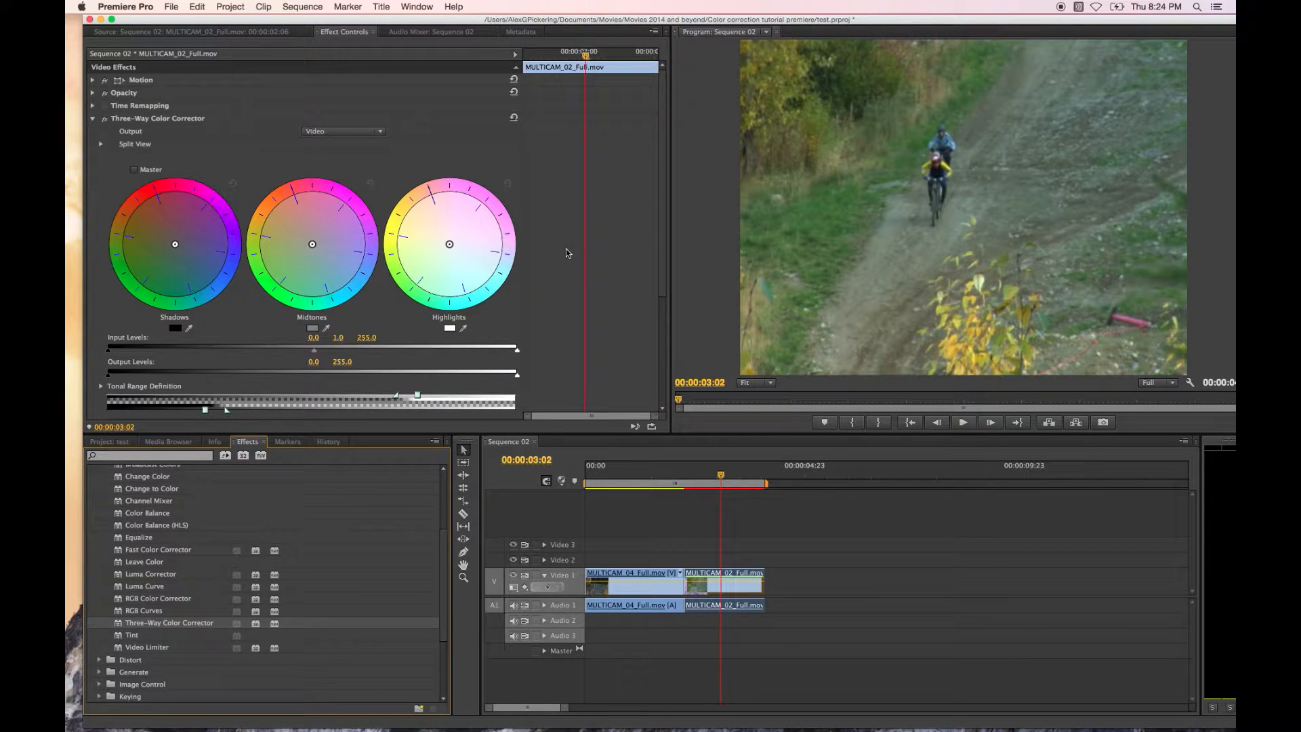
scroll(567, 253, down, 2)
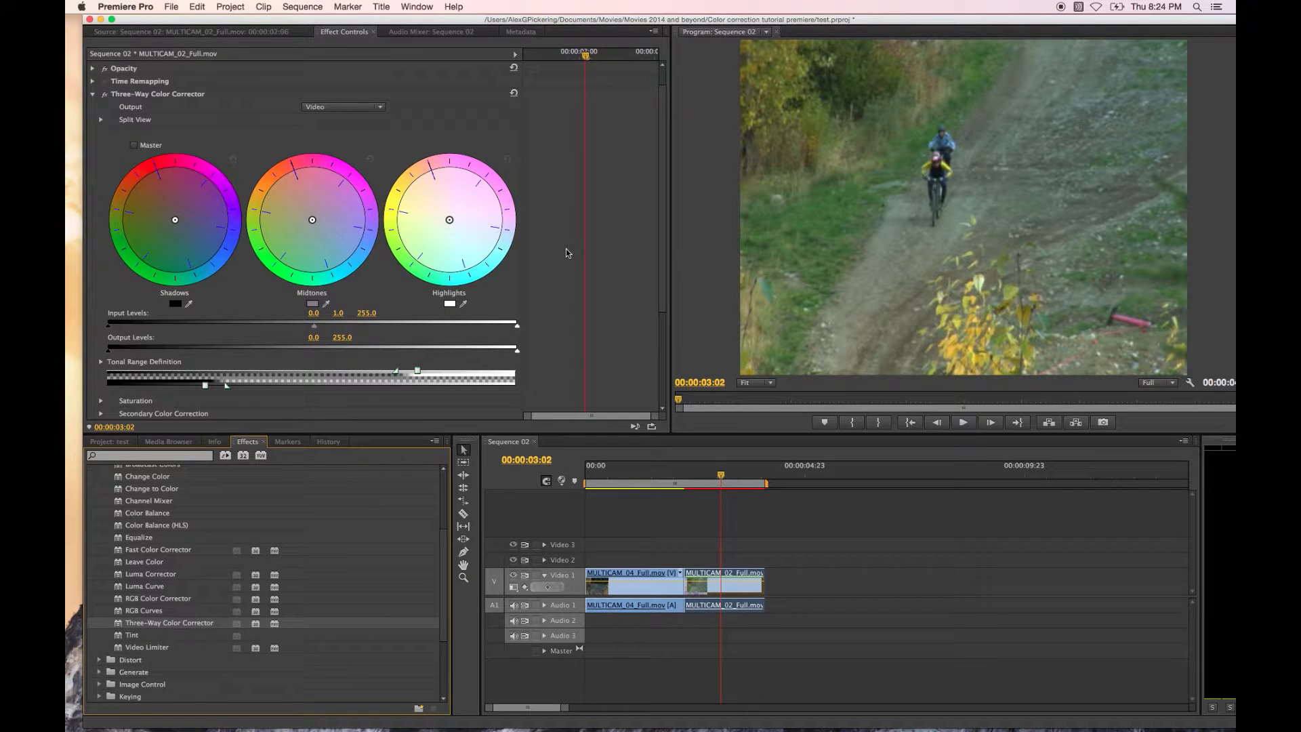
scroll(568, 253, down, 5)
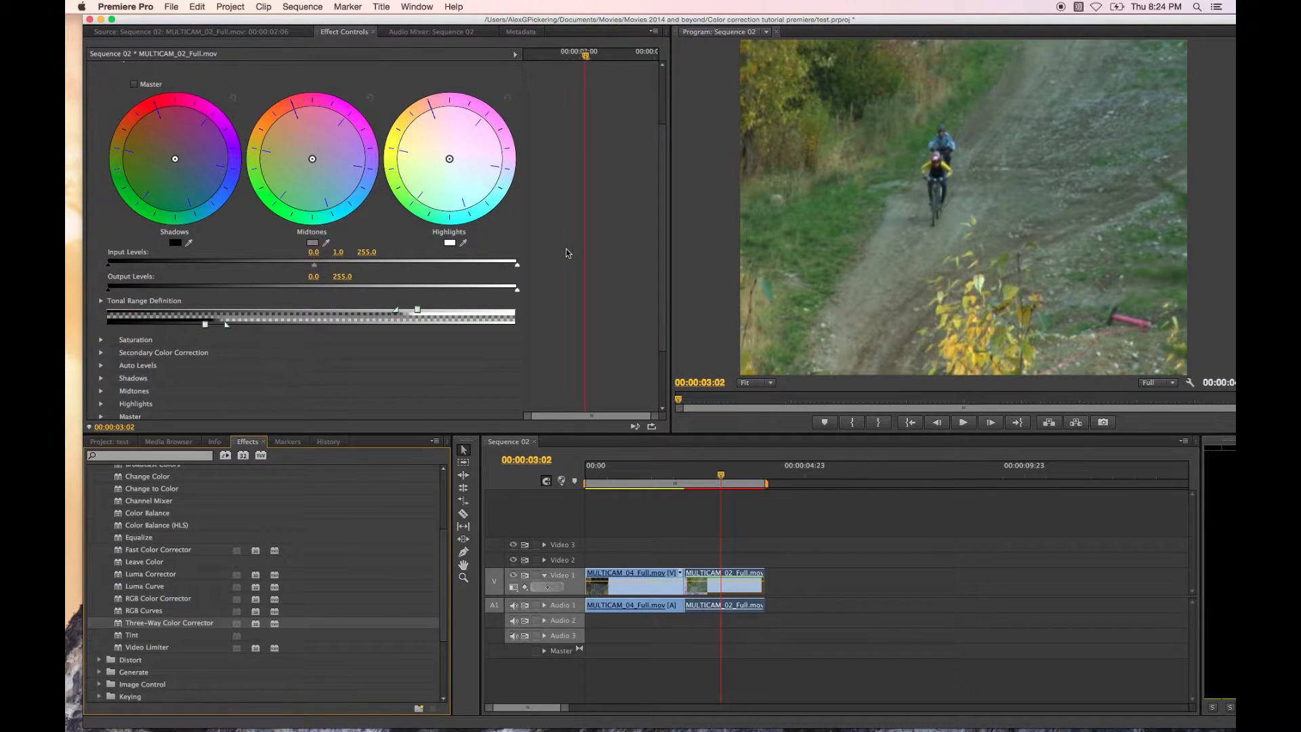
scroll(566, 252, up, 7)
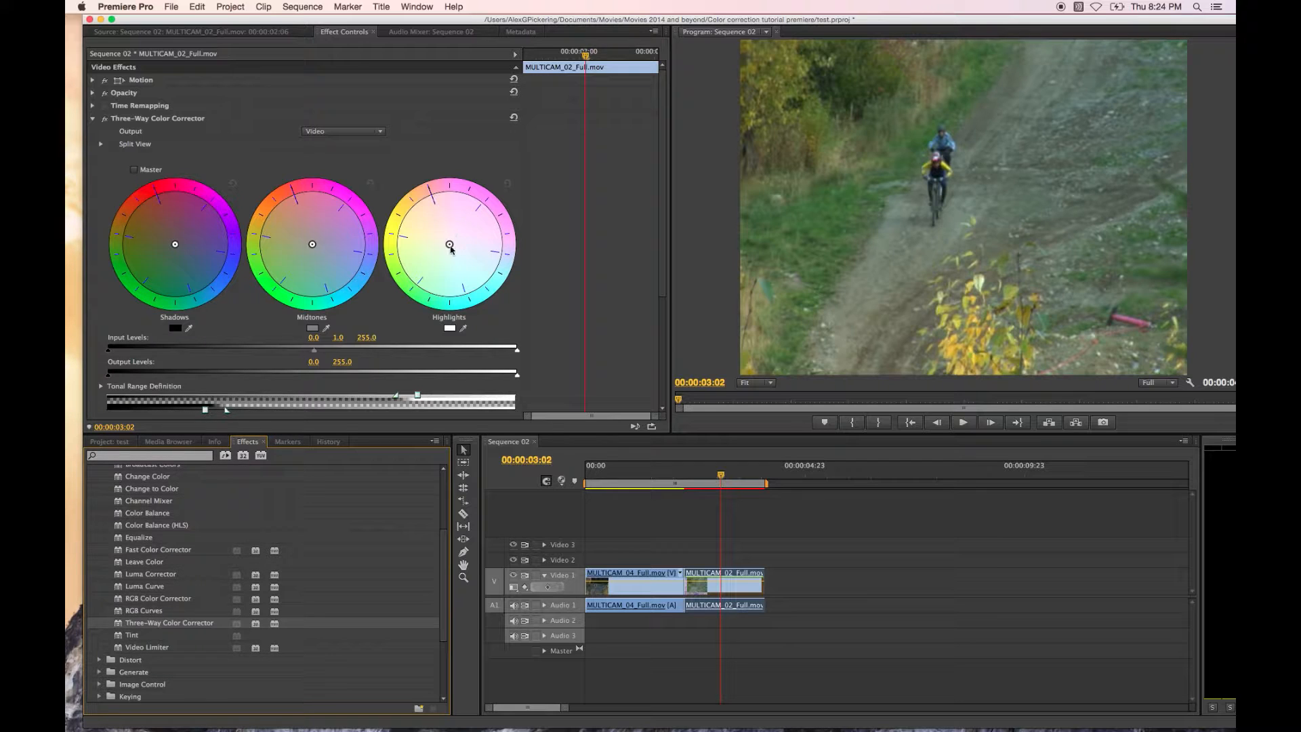
mouse_move(450, 245)
mouse_down()
mouse_move(476, 228)
mouse_move(487, 237)
mouse_move(487, 259)
mouse_move(459, 285)
mouse_move(423, 232)
mouse_move(448, 215)
mouse_move(467, 247)
mouse_up()
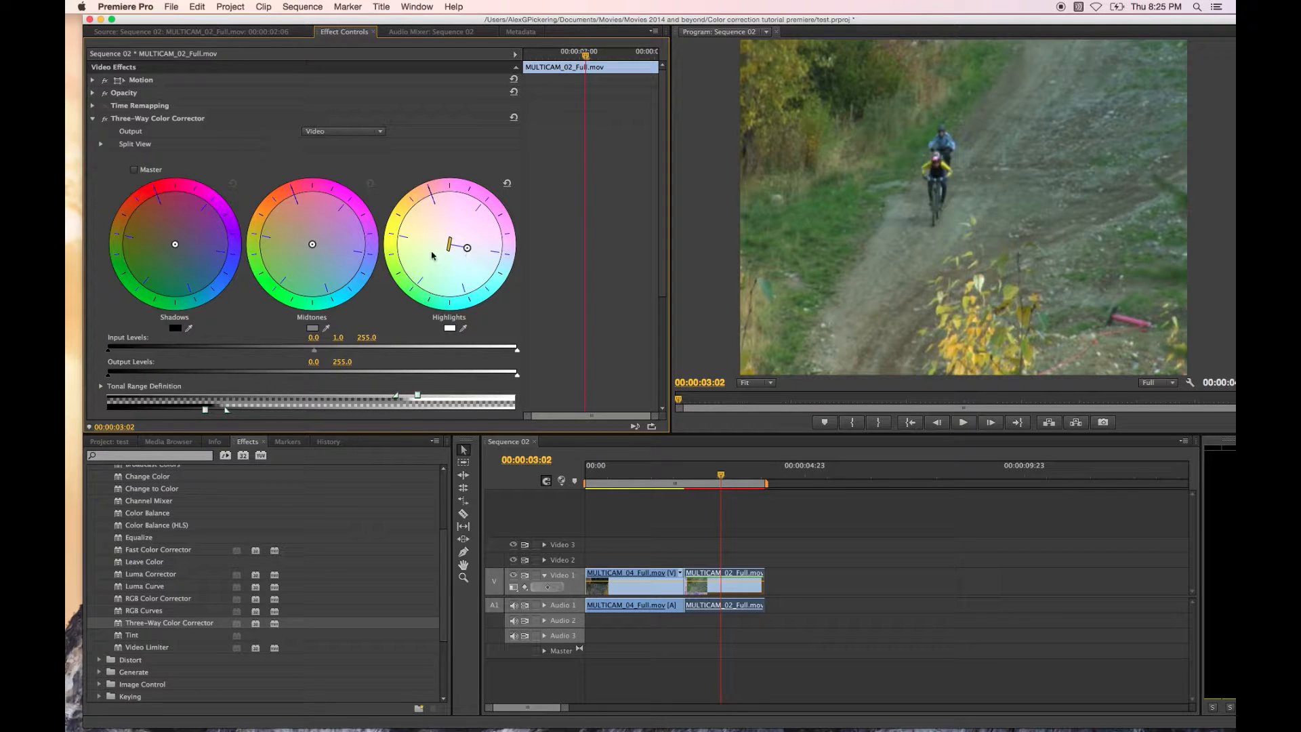
mouse_move(312, 244)
mouse_down()
mouse_move(302, 195)
mouse_move(329, 201)
mouse_move(299, 244)
mouse_move(313, 238)
mouse_up()
mouse_move(175, 244)
mouse_down()
mouse_move(194, 253)
mouse_move(155, 294)
mouse_move(201, 258)
mouse_move(174, 244)
mouse_up()
drag(466, 249, 447, 246)
drag(446, 244, 407, 201)
mouse_move(314, 240)
mouse_down()
mouse_move(261, 197)
mouse_move(330, 245)
mouse_move(311, 243)
mouse_up()
drag(411, 212, 448, 247)
Try Input Levels of 10.6 for black and 164.9 for white, then restore them to 0.0 and 255.0
scroll(506, 283, down, 3)
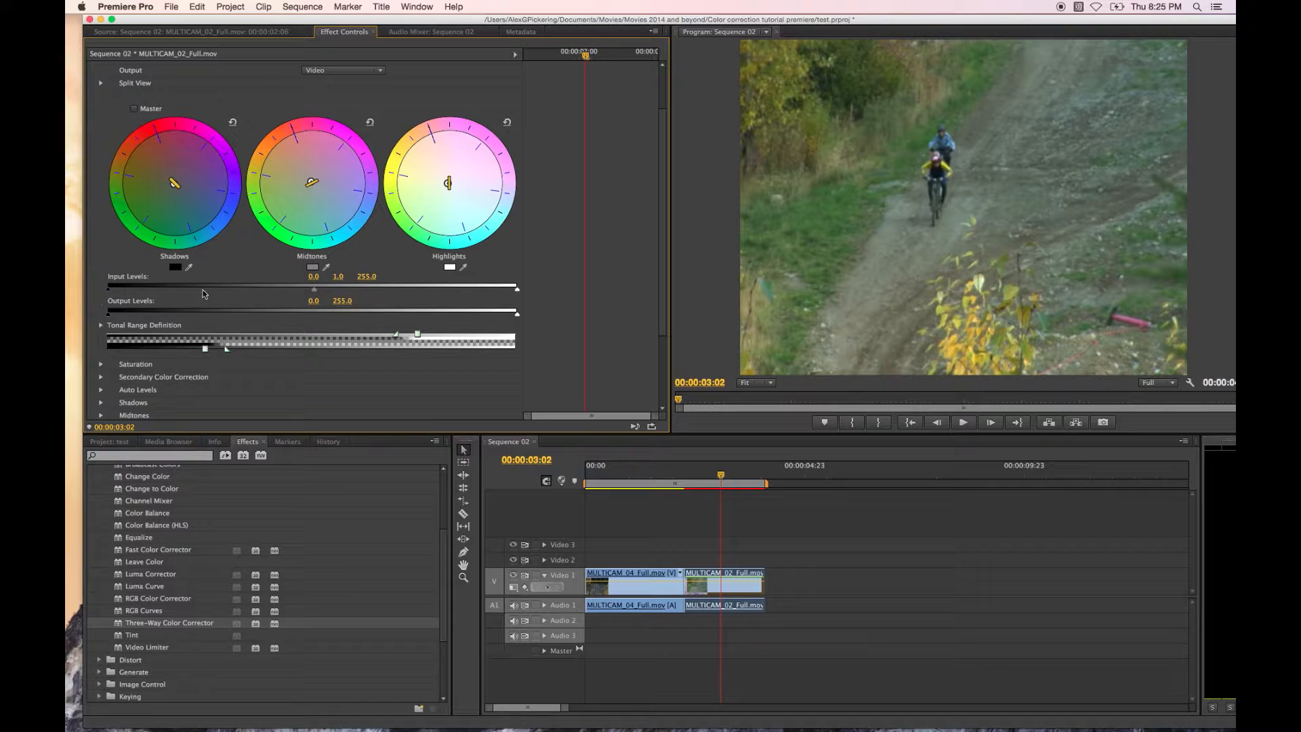
drag(517, 289, 374, 294)
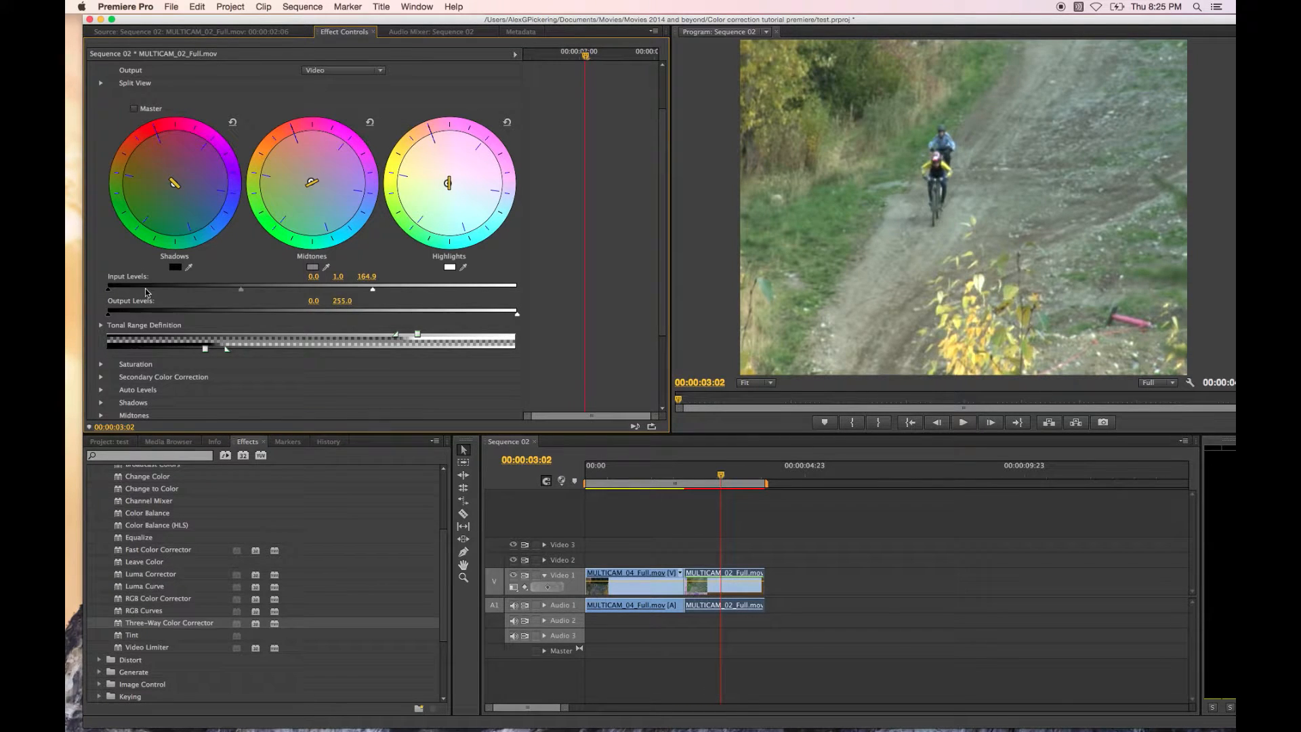
click(124, 288)
drag(374, 290, 517, 290)
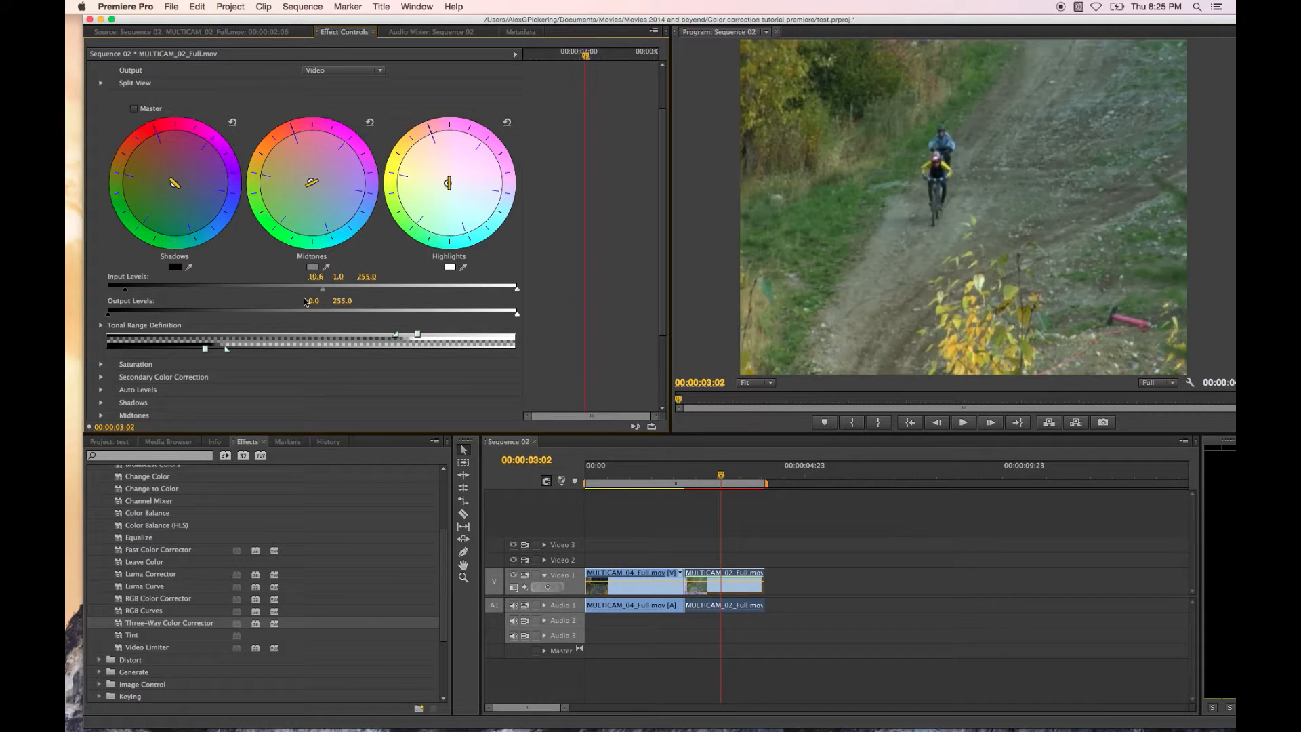
drag(125, 290, 108, 290)
Narrow the highlight and shadow ranges in the Tonal Range Definition by moving their thresholds toward the white and black ends
scroll(551, 339, down, 2)
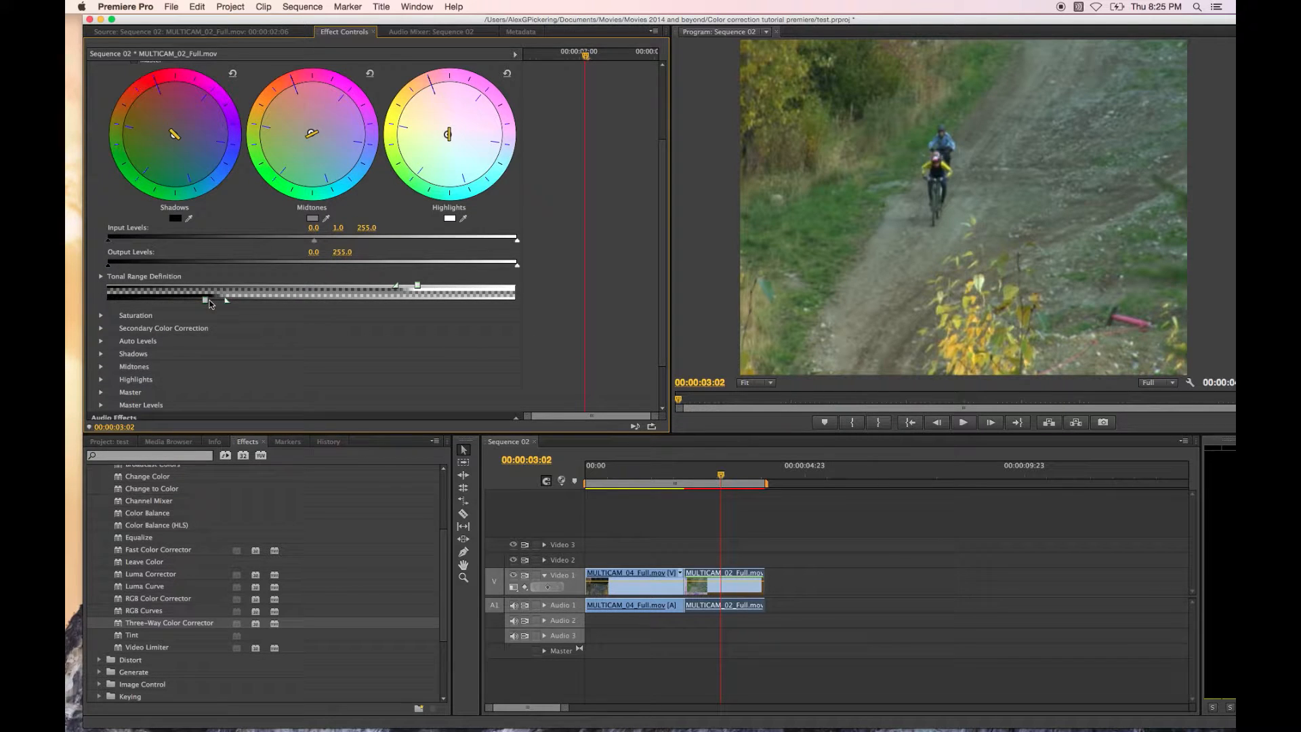
drag(419, 287, 516, 278)
drag(207, 300, 141, 300)
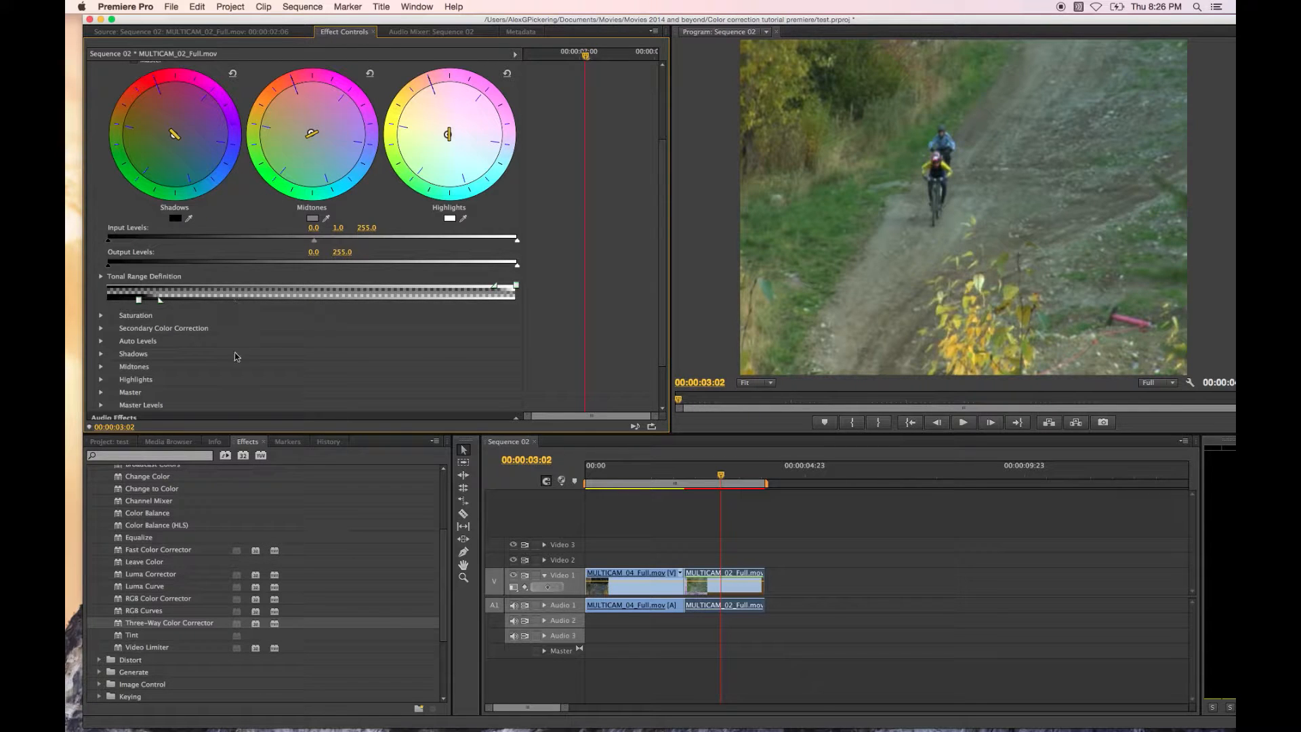
Set the Three-Way Color Corrector's Highlight Saturation to 111.25 and Shadow Saturation to 106.99
scroll(235, 352, down, 2)
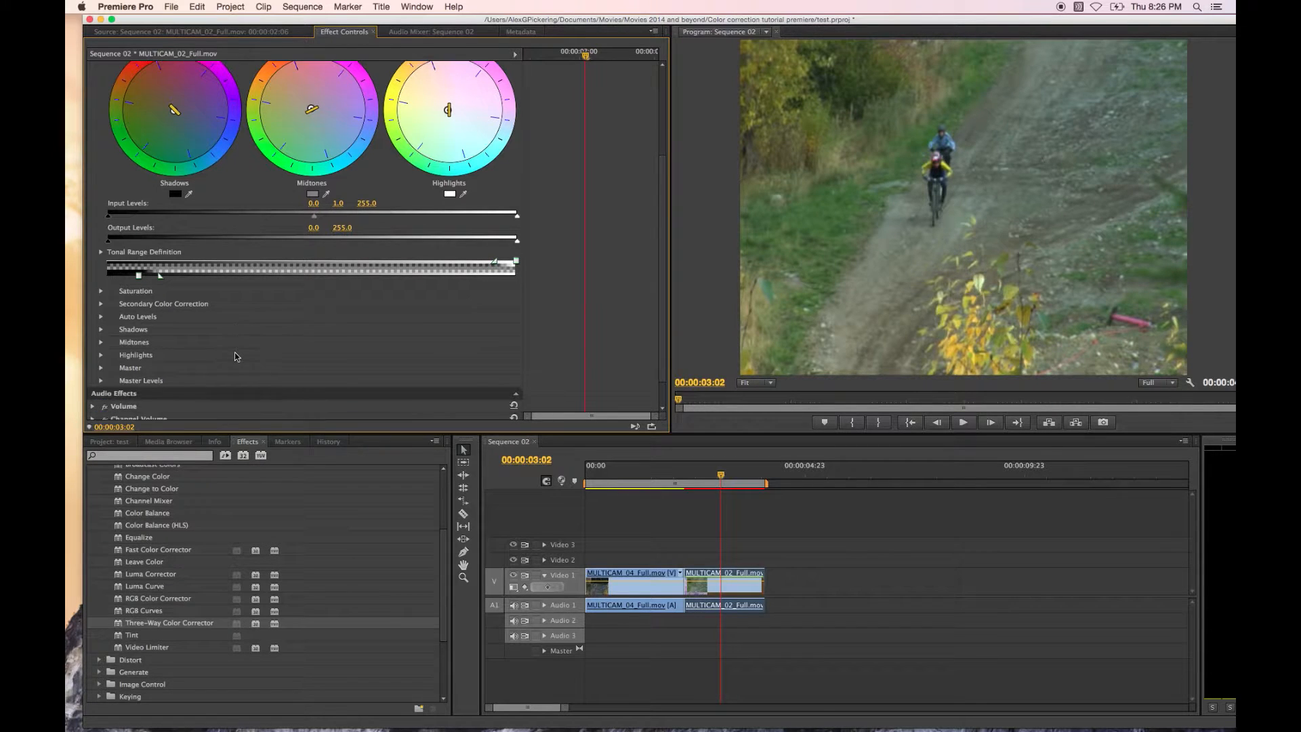
click(101, 292)
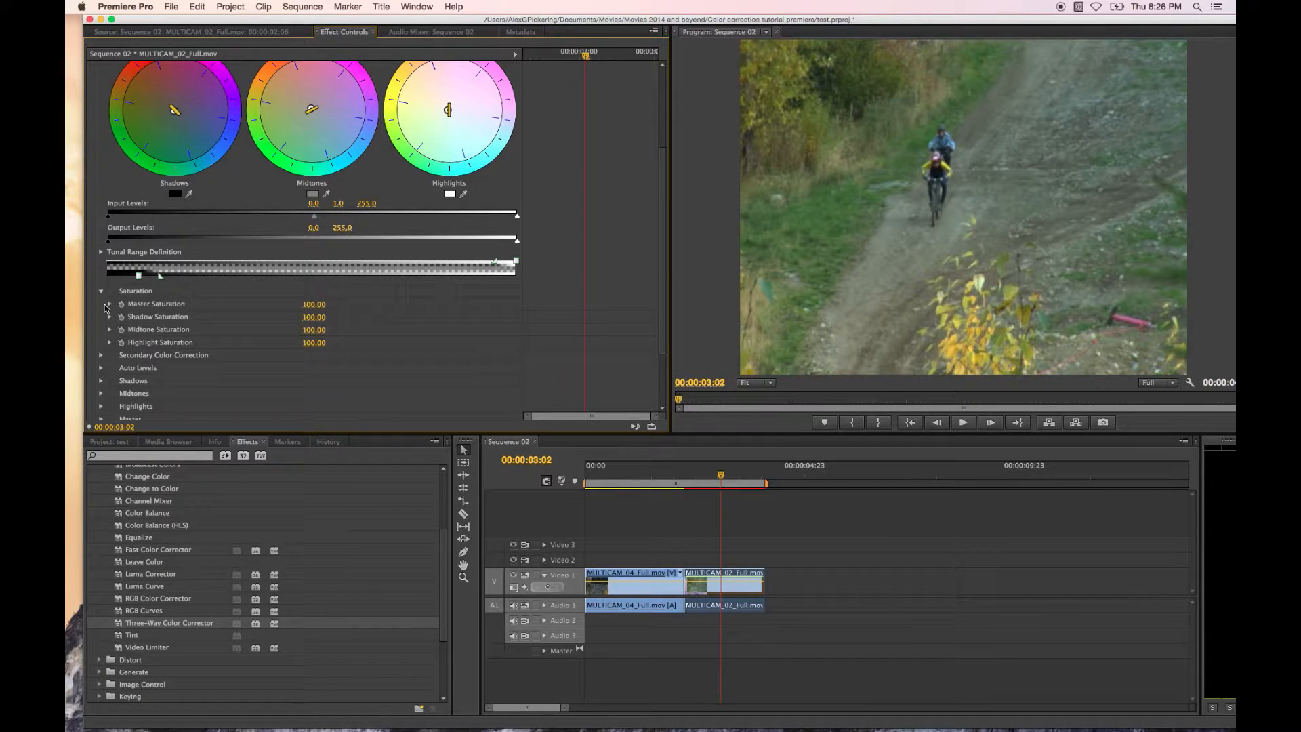
click(108, 342)
drag(309, 368, 320, 344)
click(110, 316)
click(110, 316)
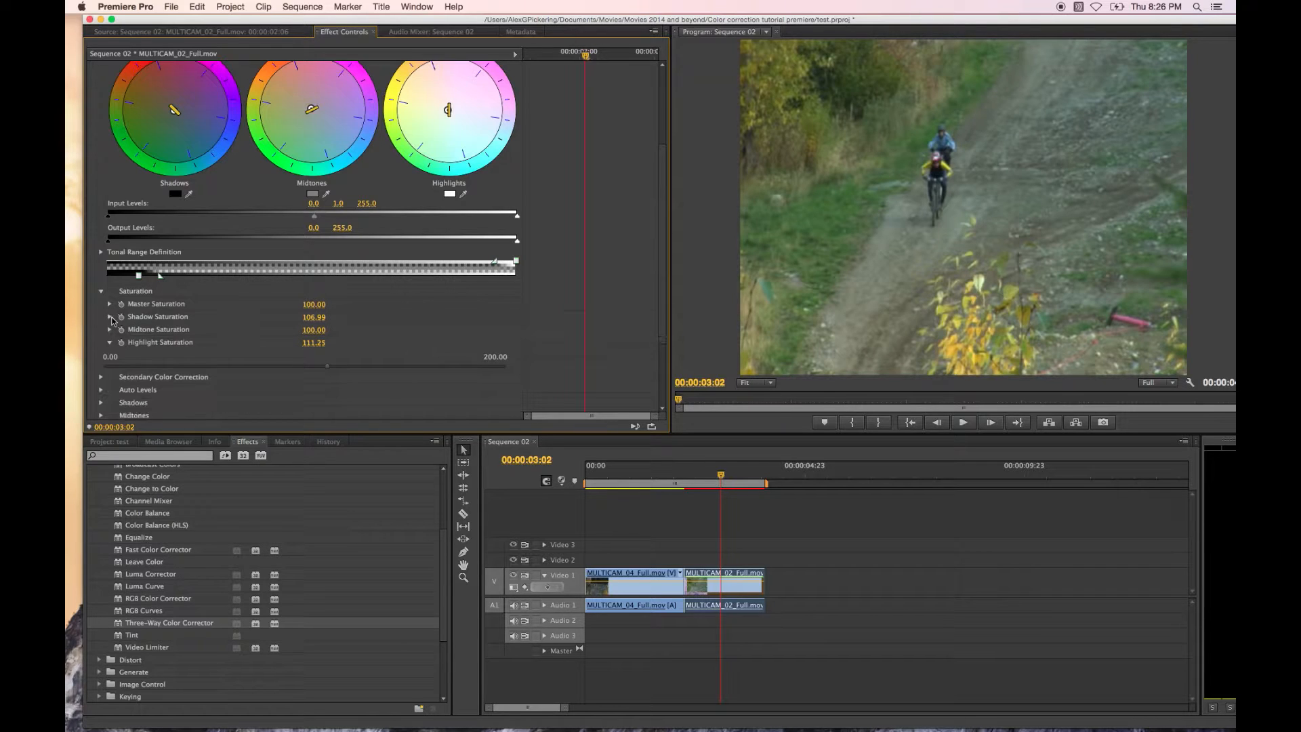
click(110, 343)
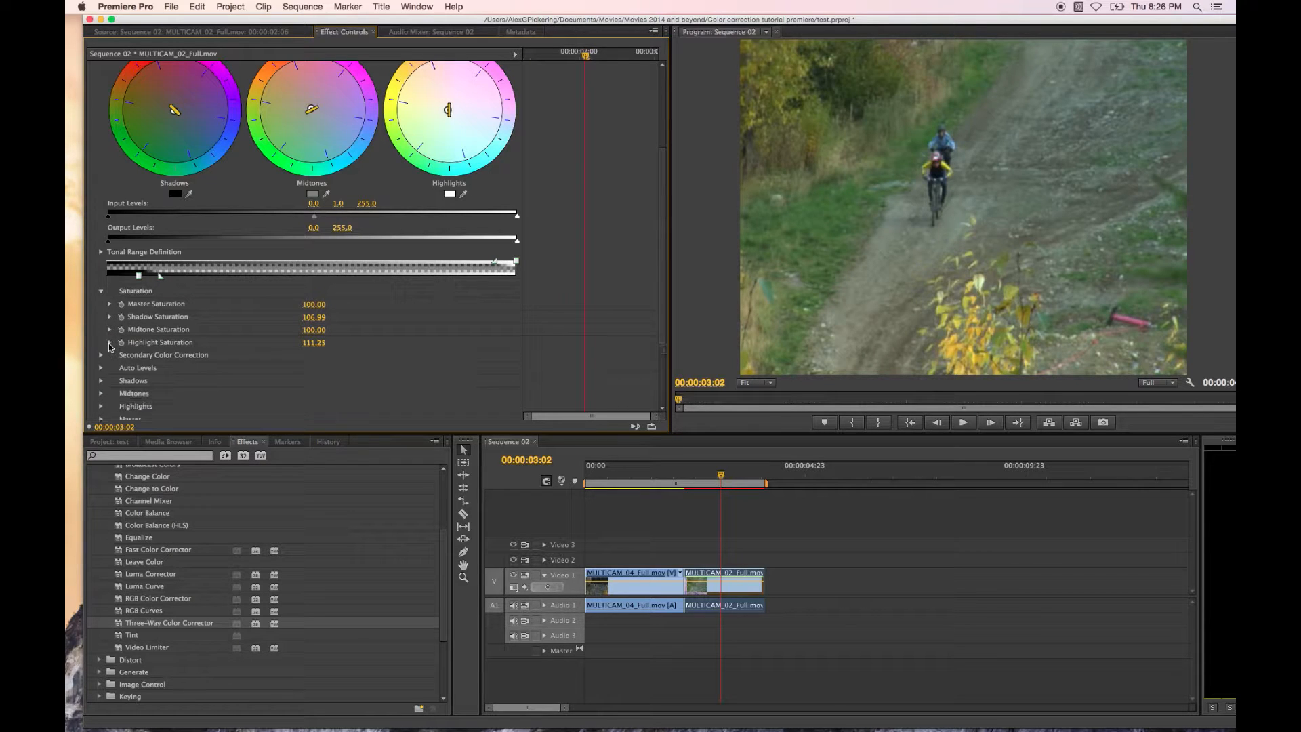
Examine the Three-Way Color Corrector's Secondary Color Correction, Shadows, Midtones, Highlights and Master Levels parameters, then collapse the groups
scroll(229, 400, down, 3)
scroll(229, 400, down, 2)
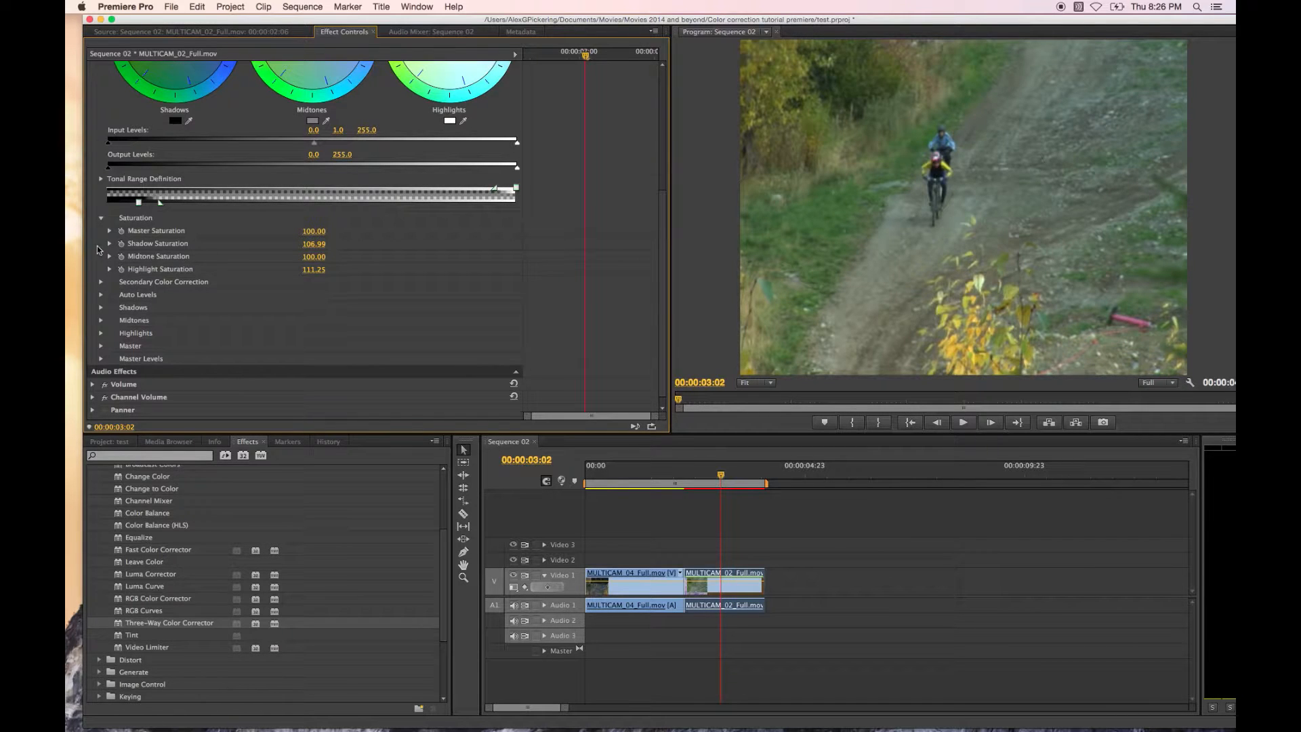
click(101, 283)
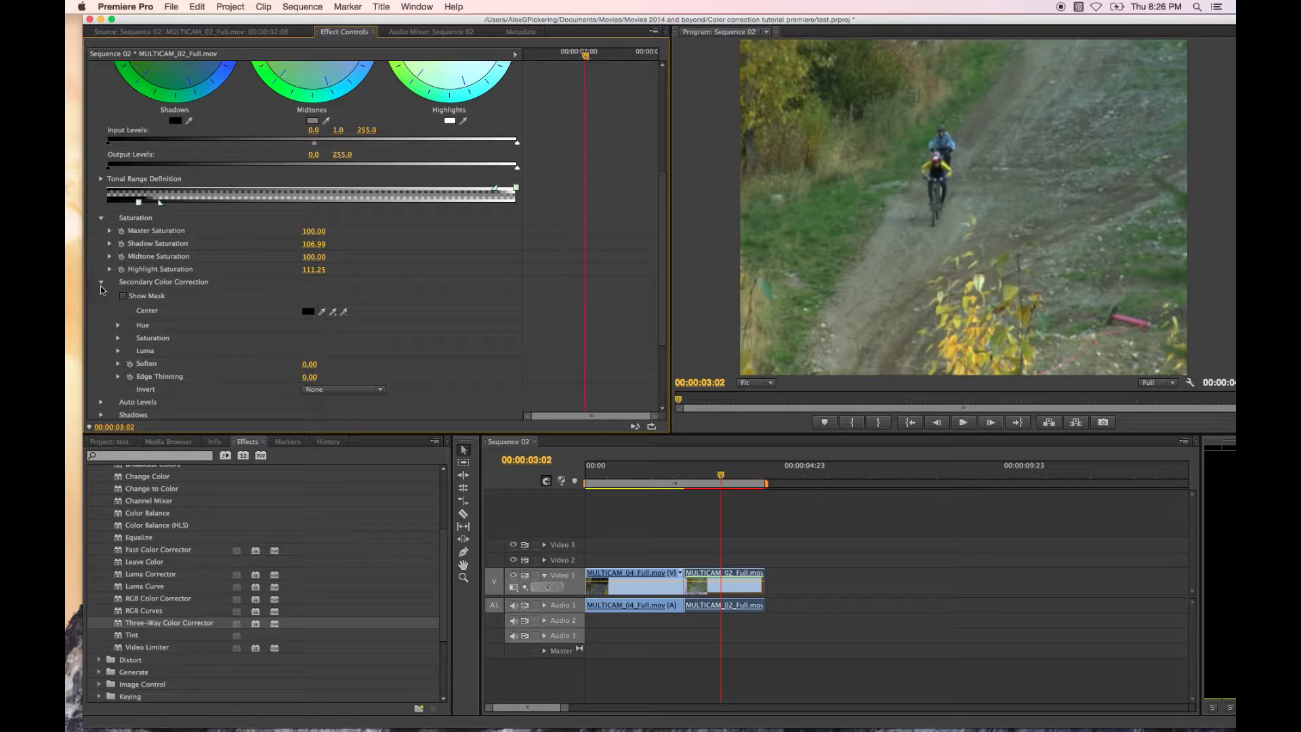
click(101, 283)
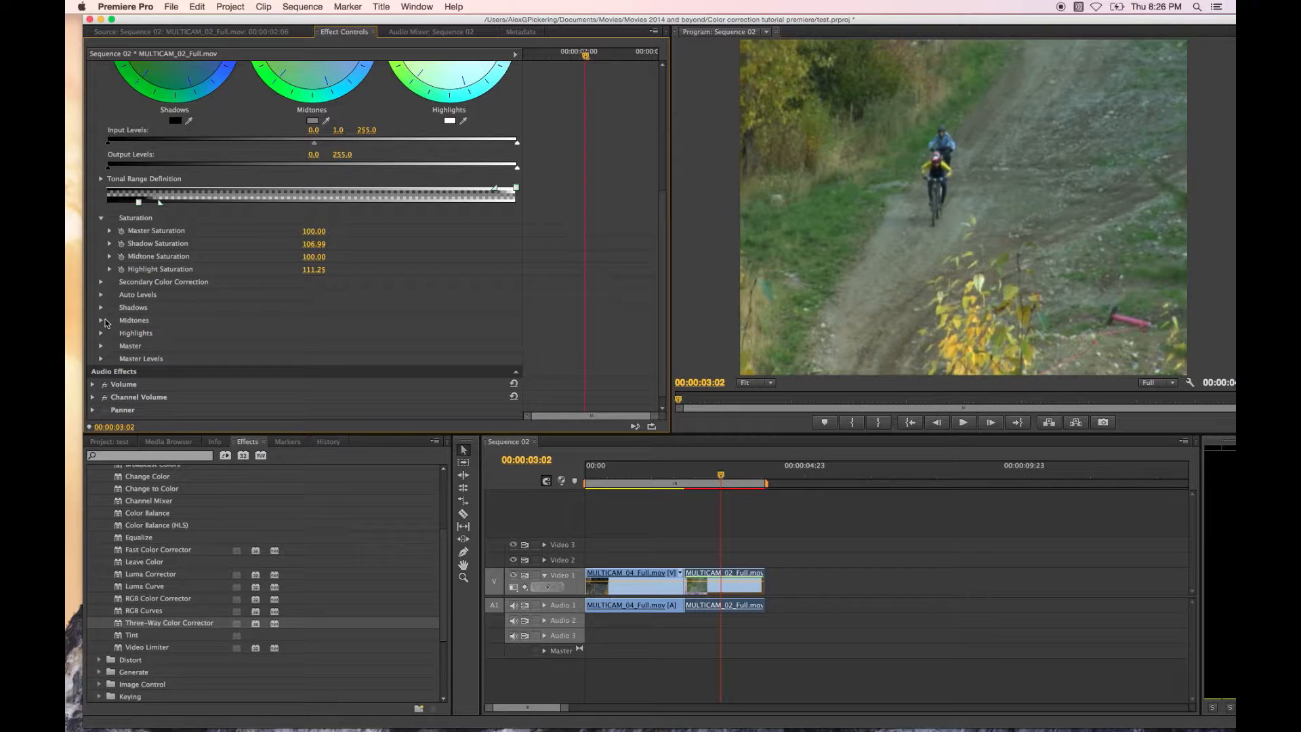
click(101, 309)
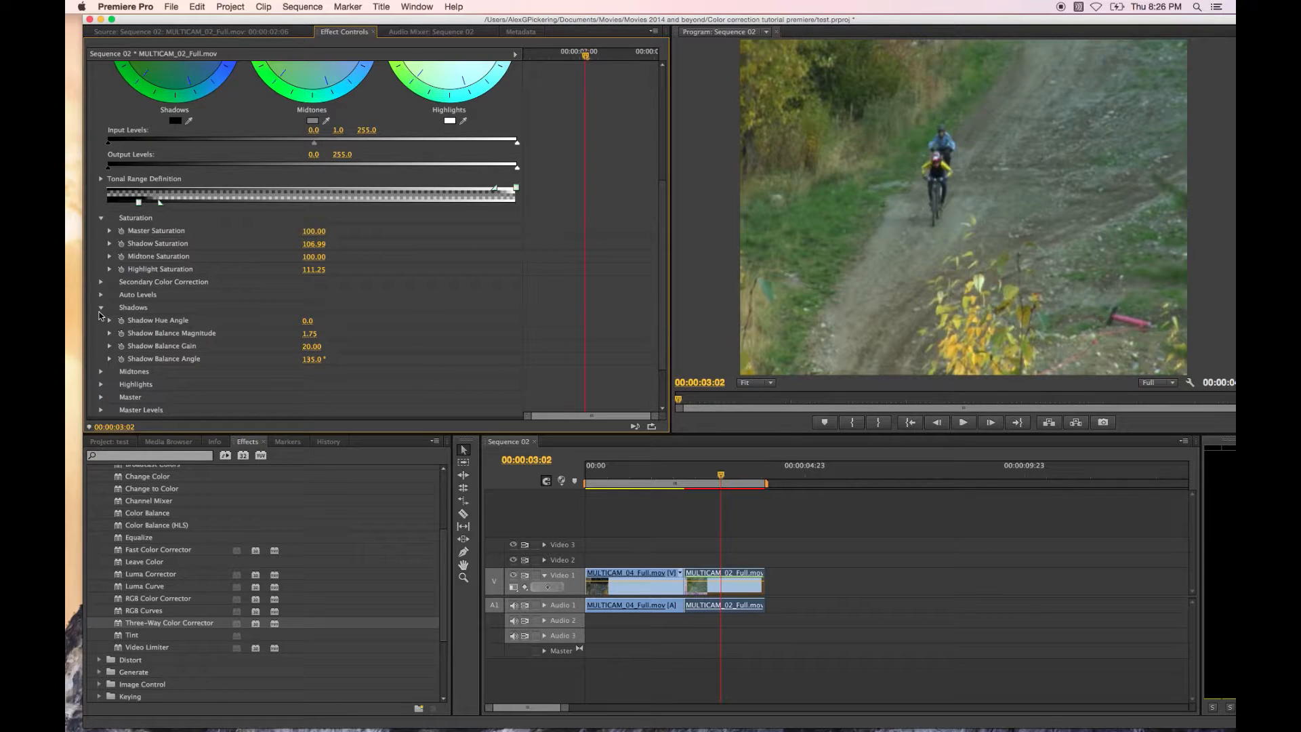
click(103, 371)
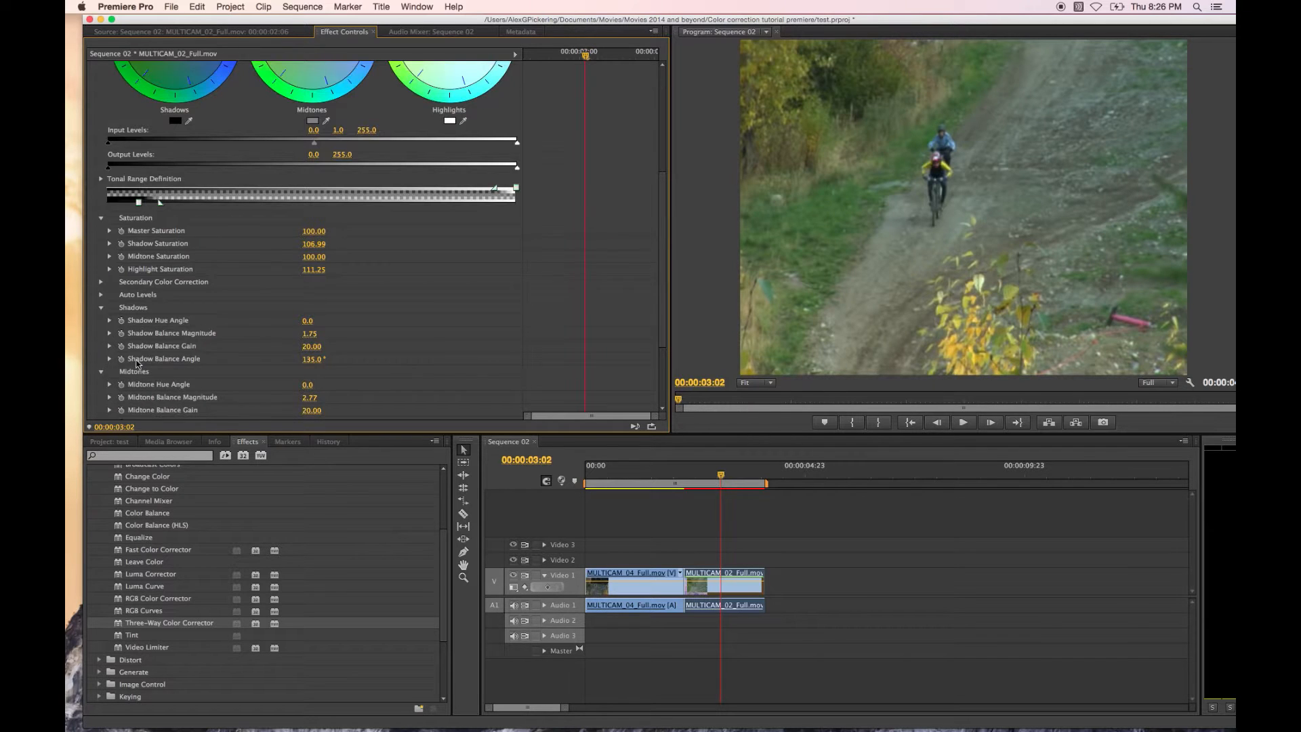
scroll(104, 366, down, 3)
click(101, 351)
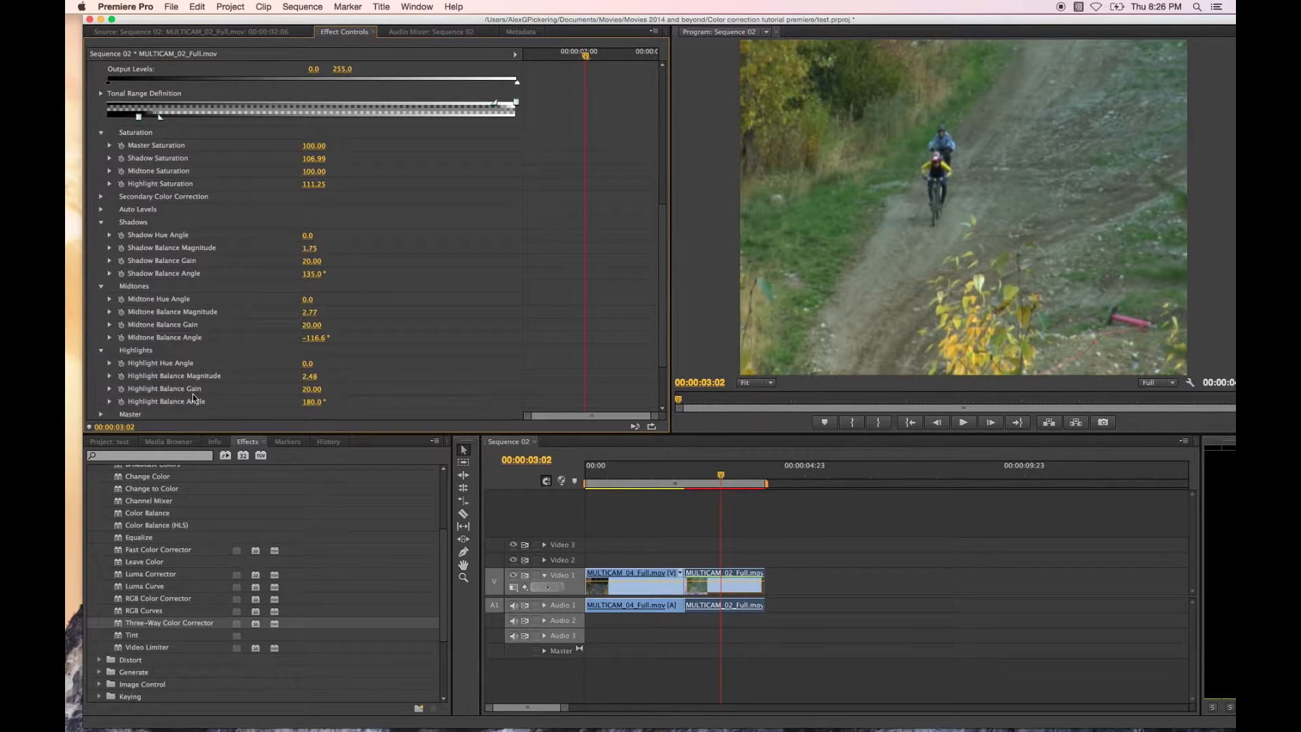
scroll(192, 393, down, 1)
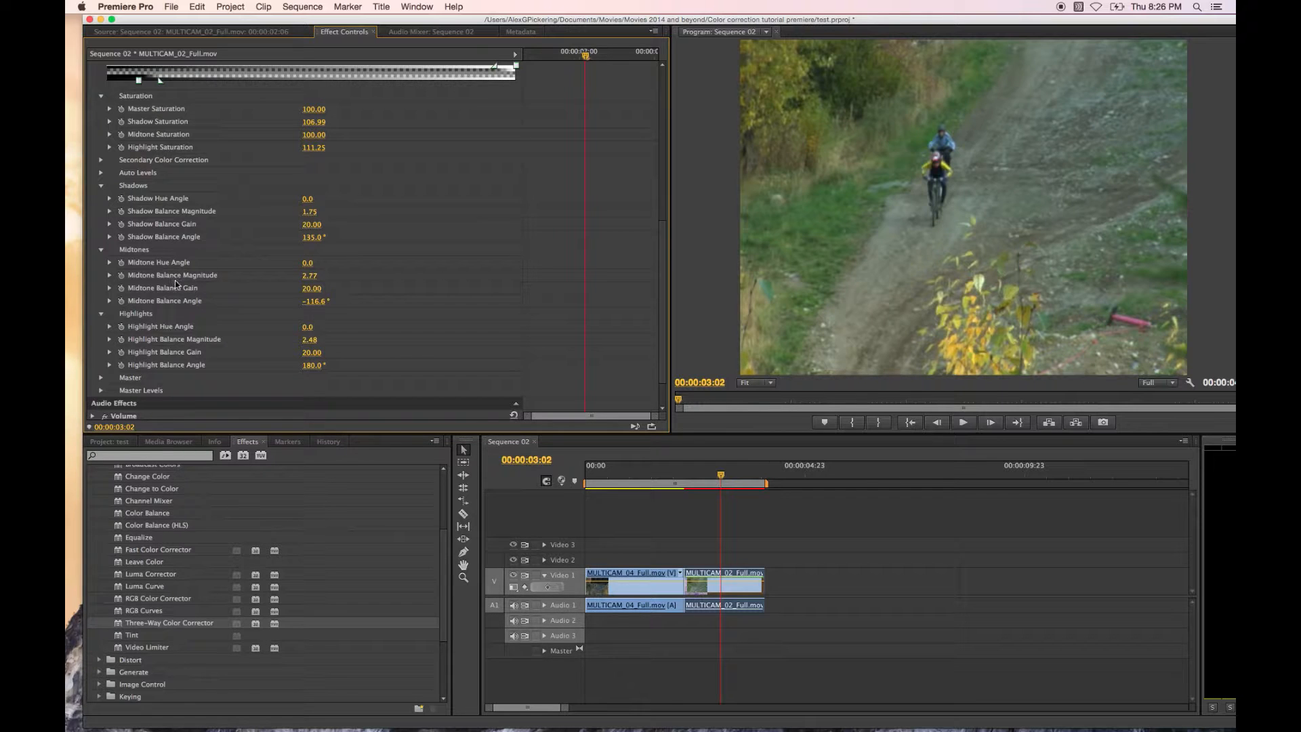
scroll(108, 339, down, 1)
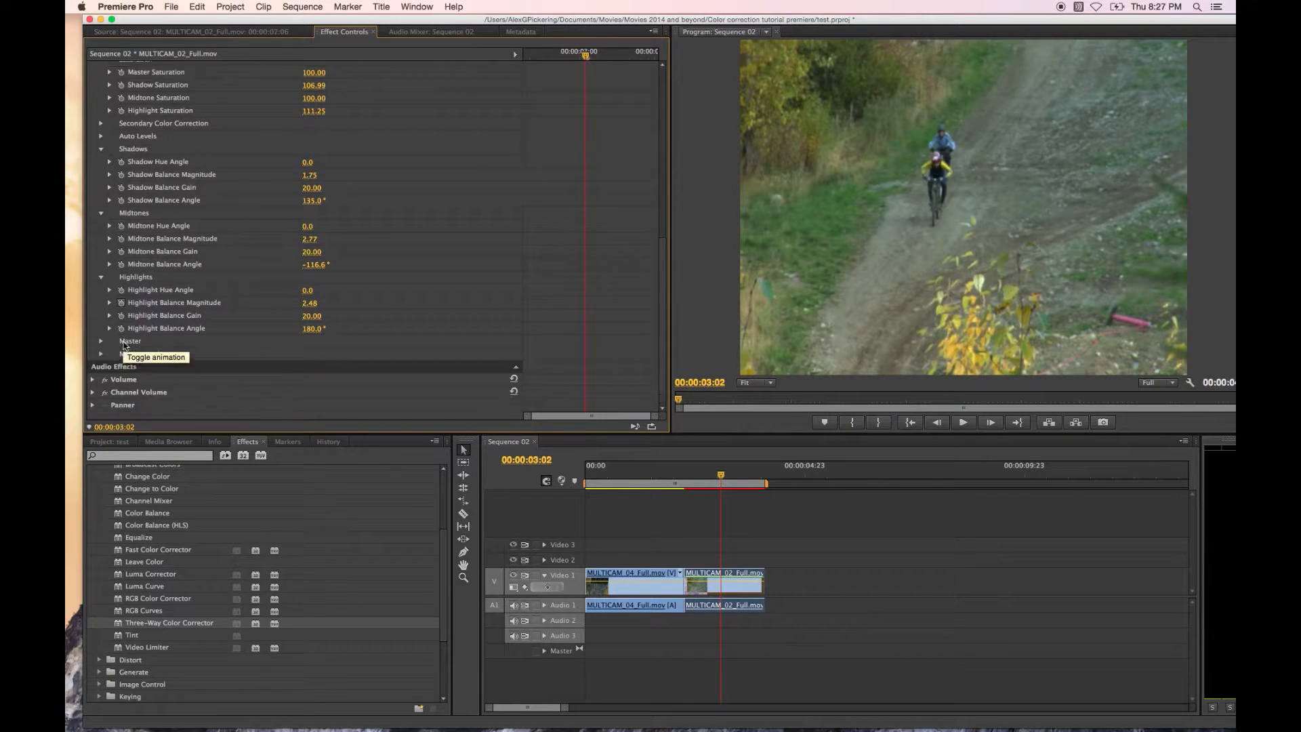
click(99, 349)
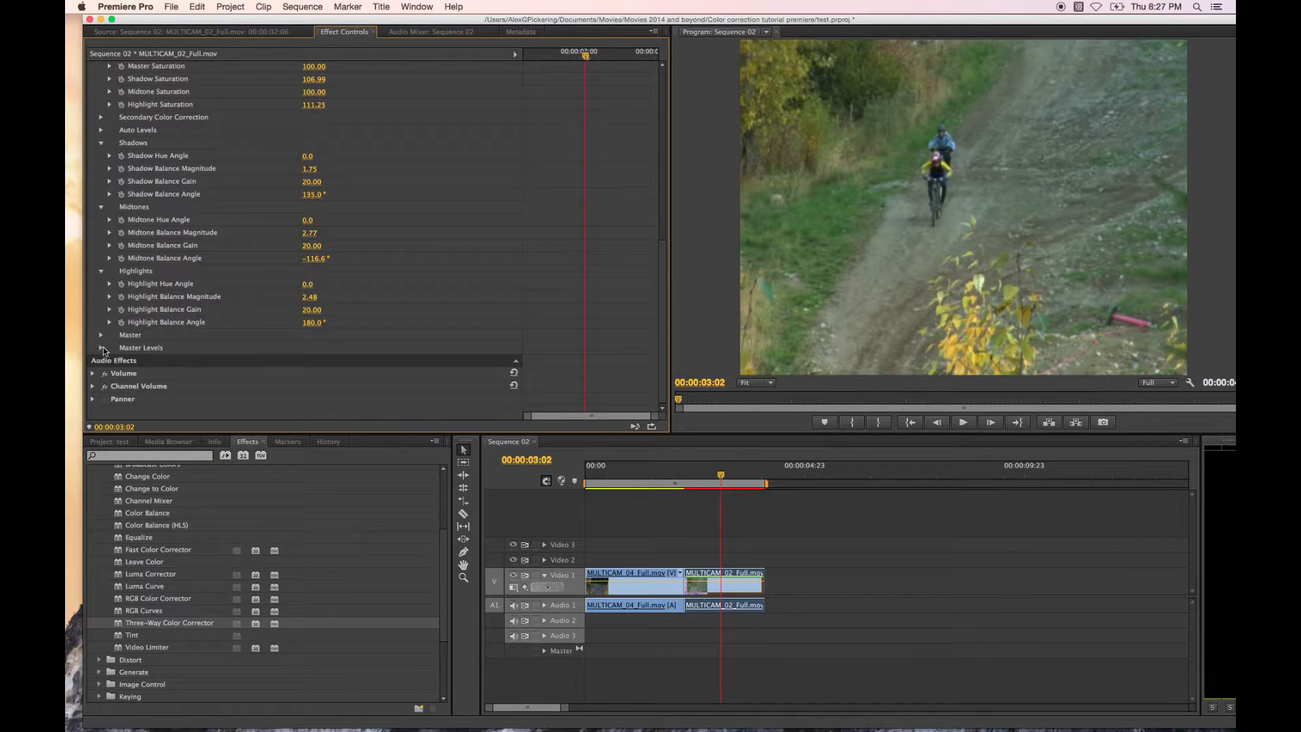
scroll(181, 362, down, 1)
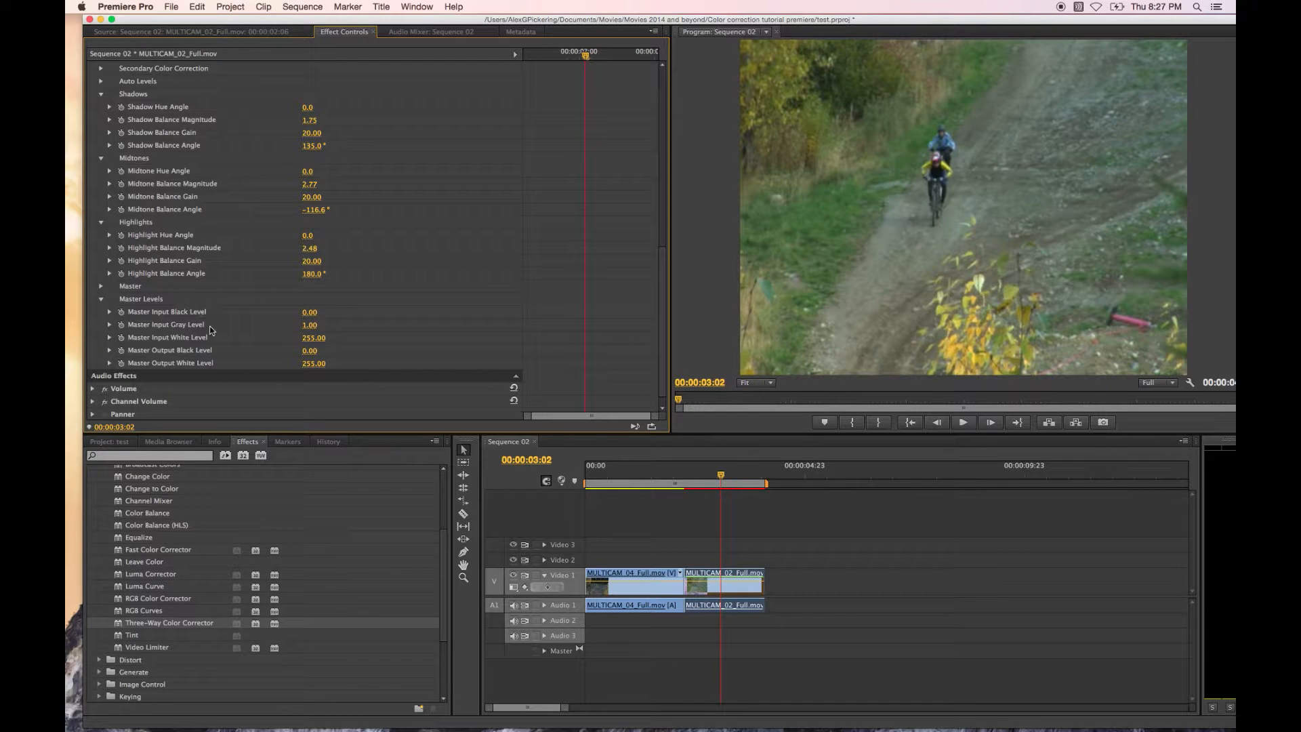
click(101, 300)
click(101, 206)
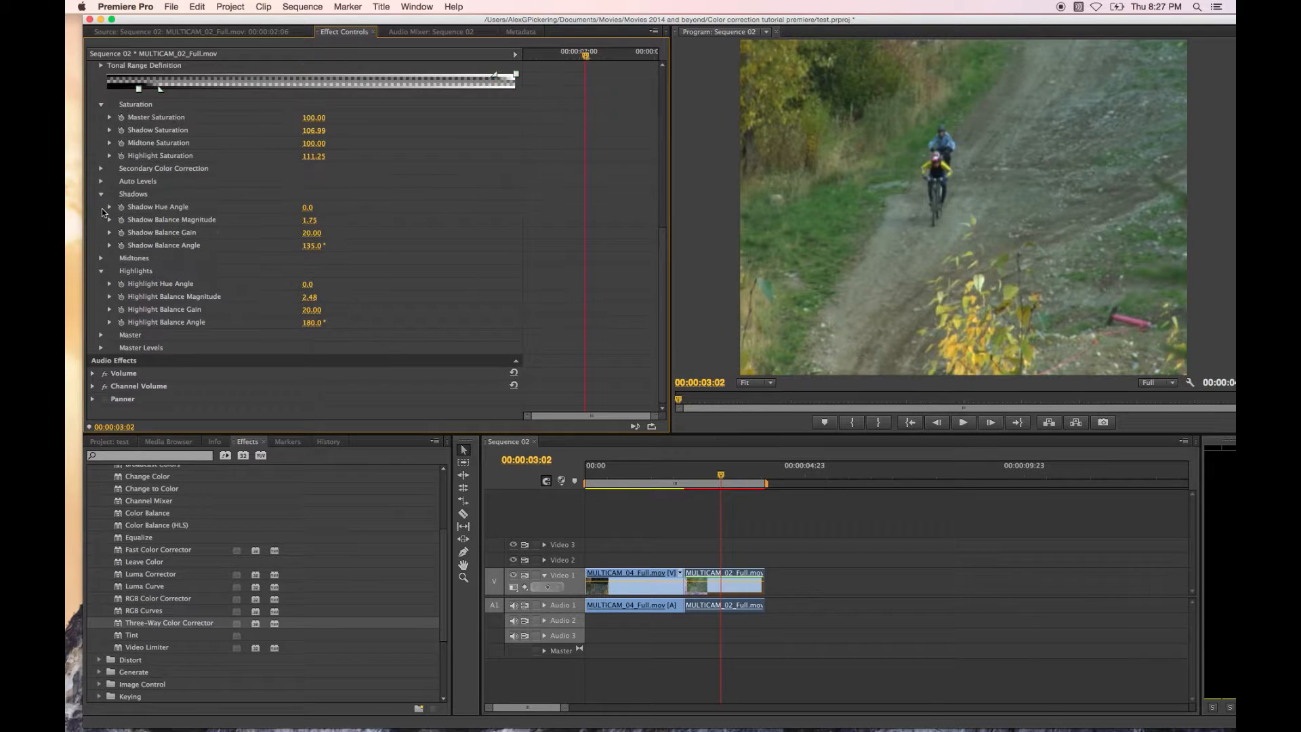
click(101, 271)
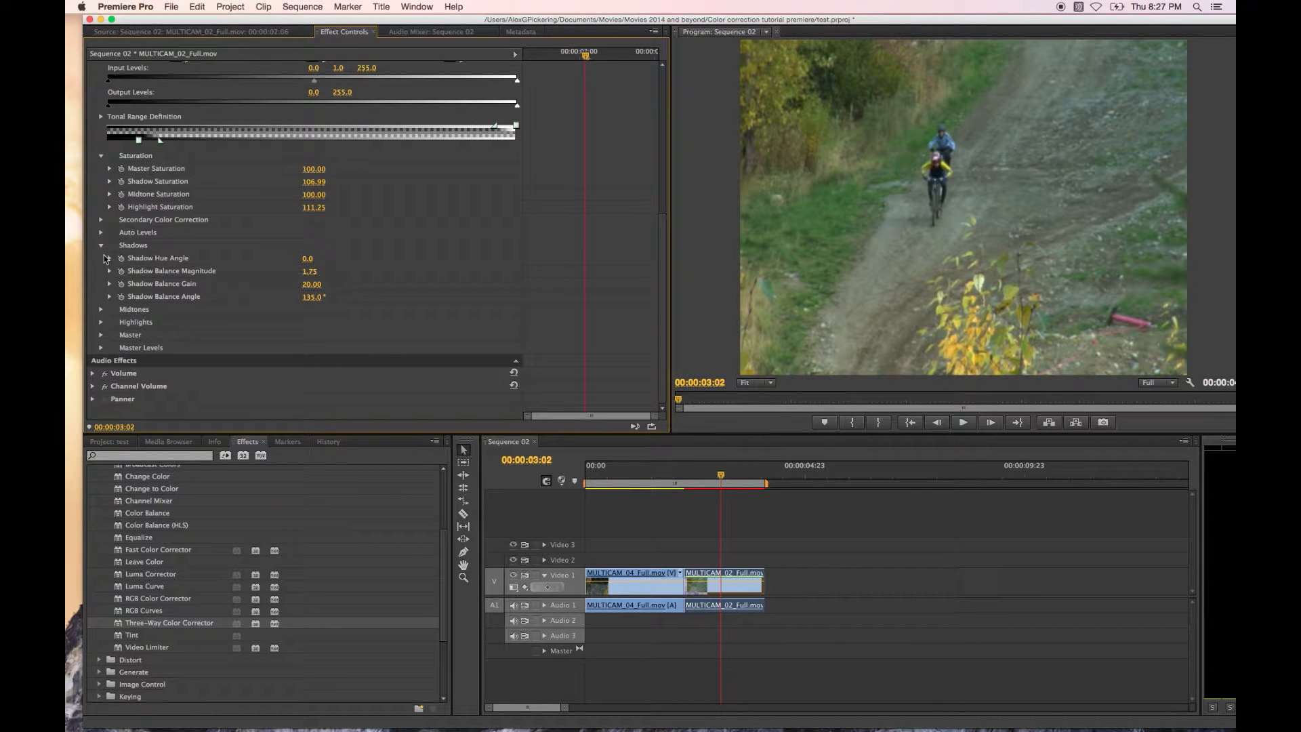
click(101, 246)
scroll(409, 389, up, 6)
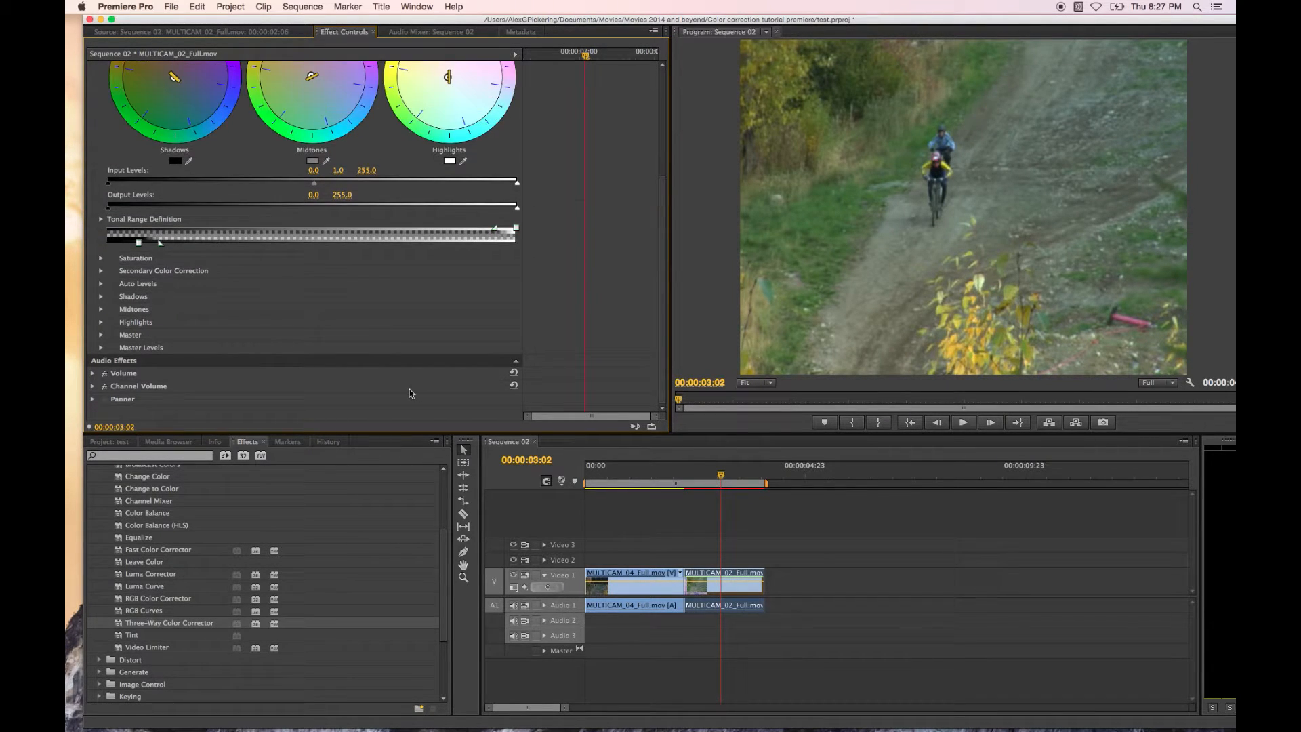
scroll(356, 223, down, 5)
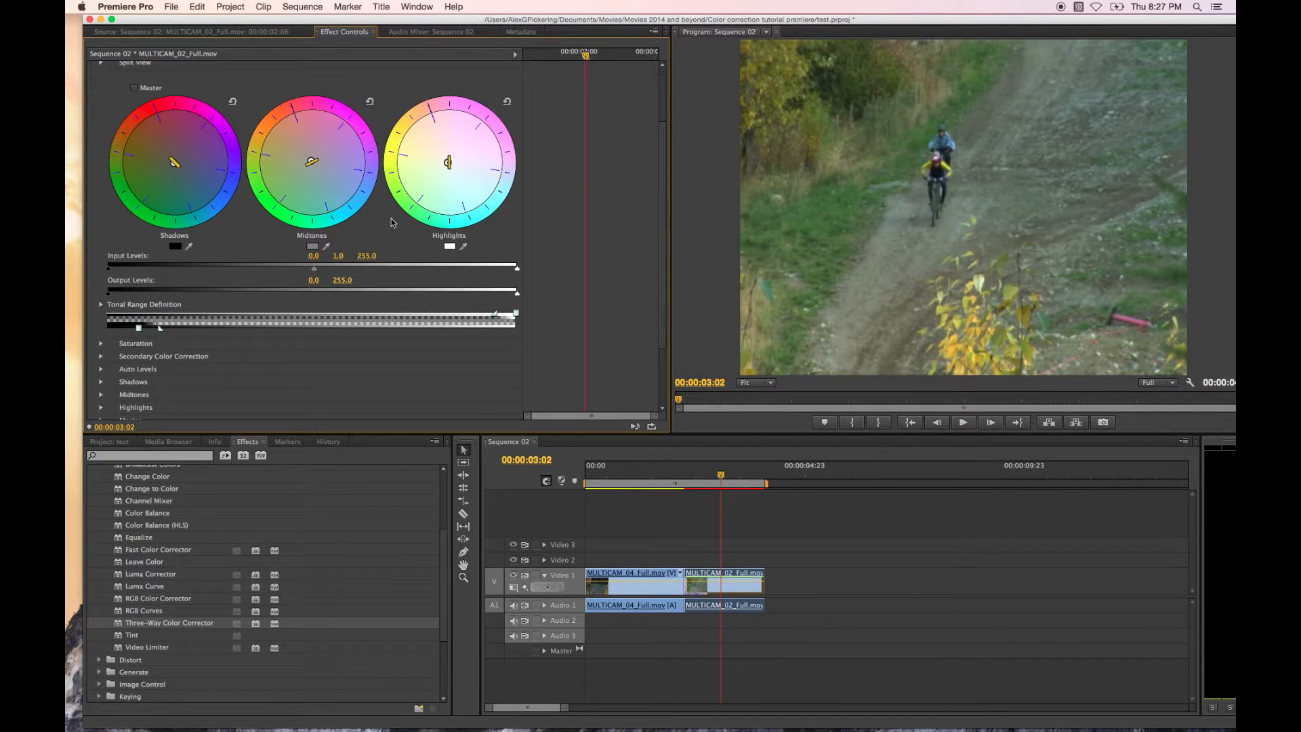
scroll(391, 221, up, 5)
scroll(351, 254, down, 5)
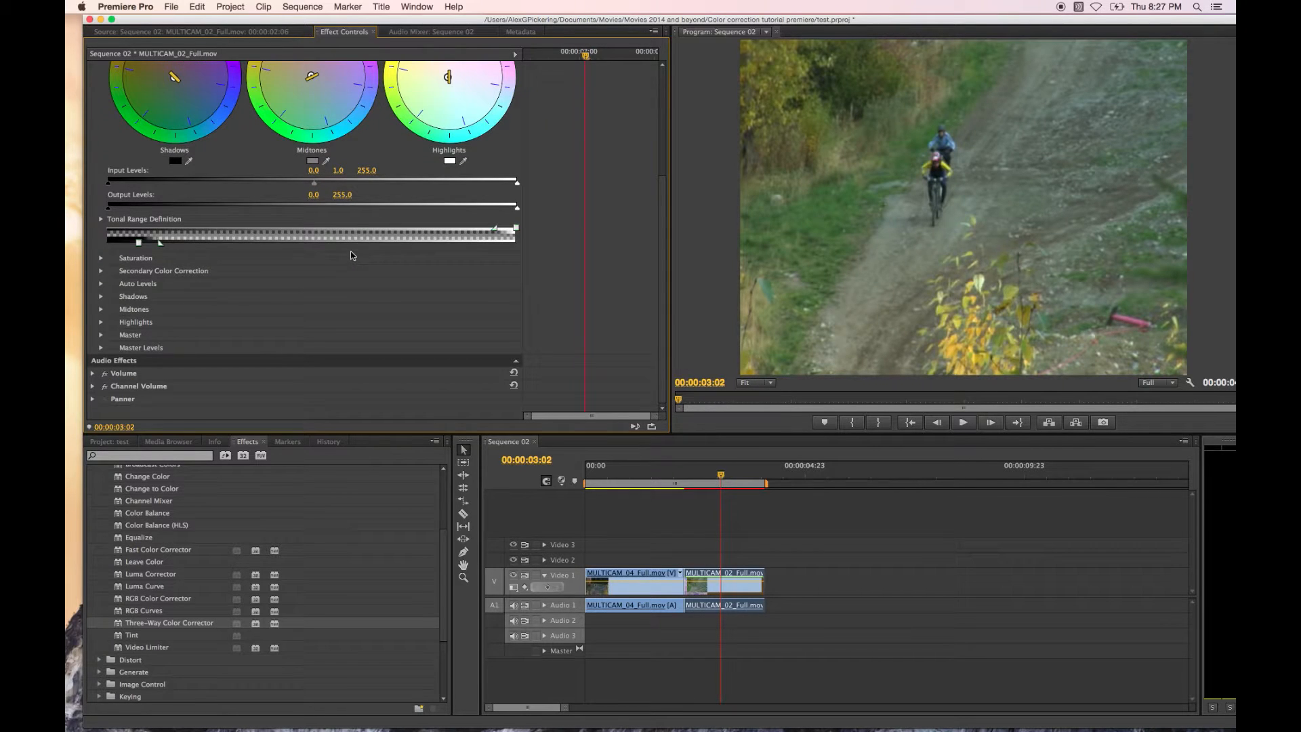
scroll(351, 254, up, 5)
scroll(171, 556, up, 5)
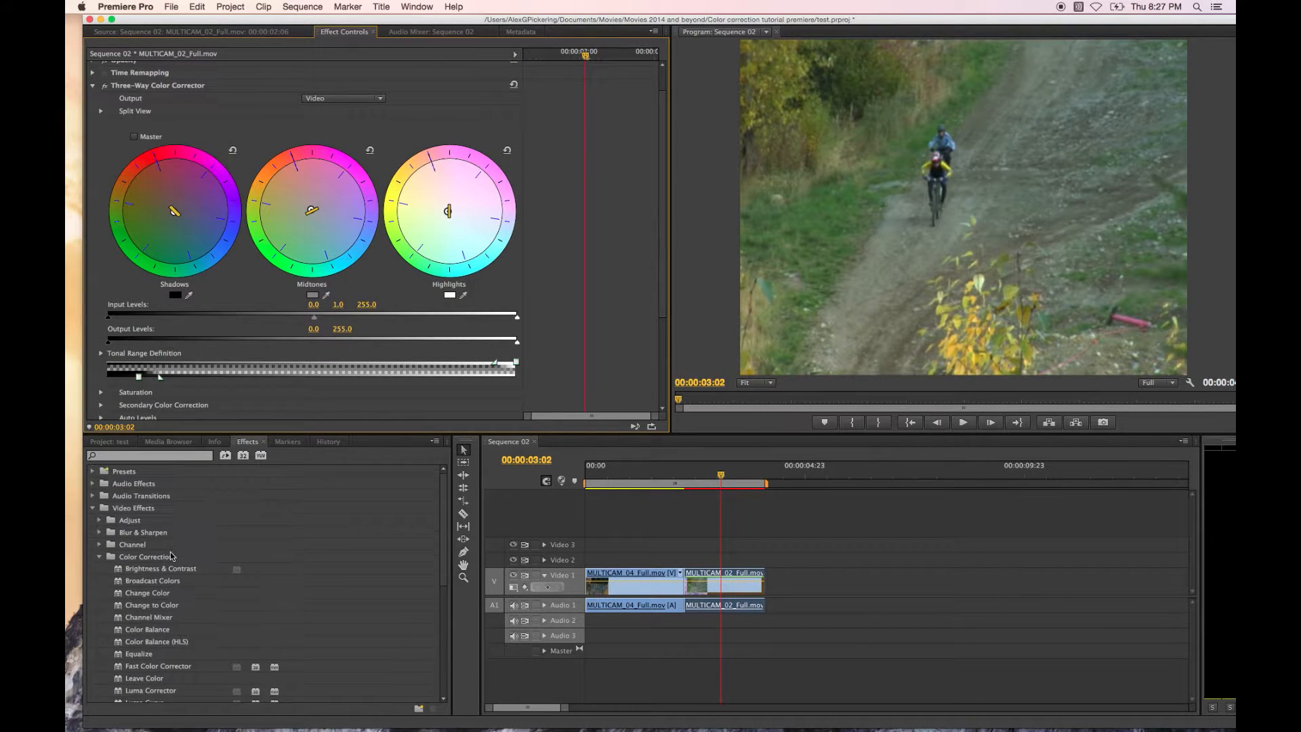
scroll(222, 510, down, 4)
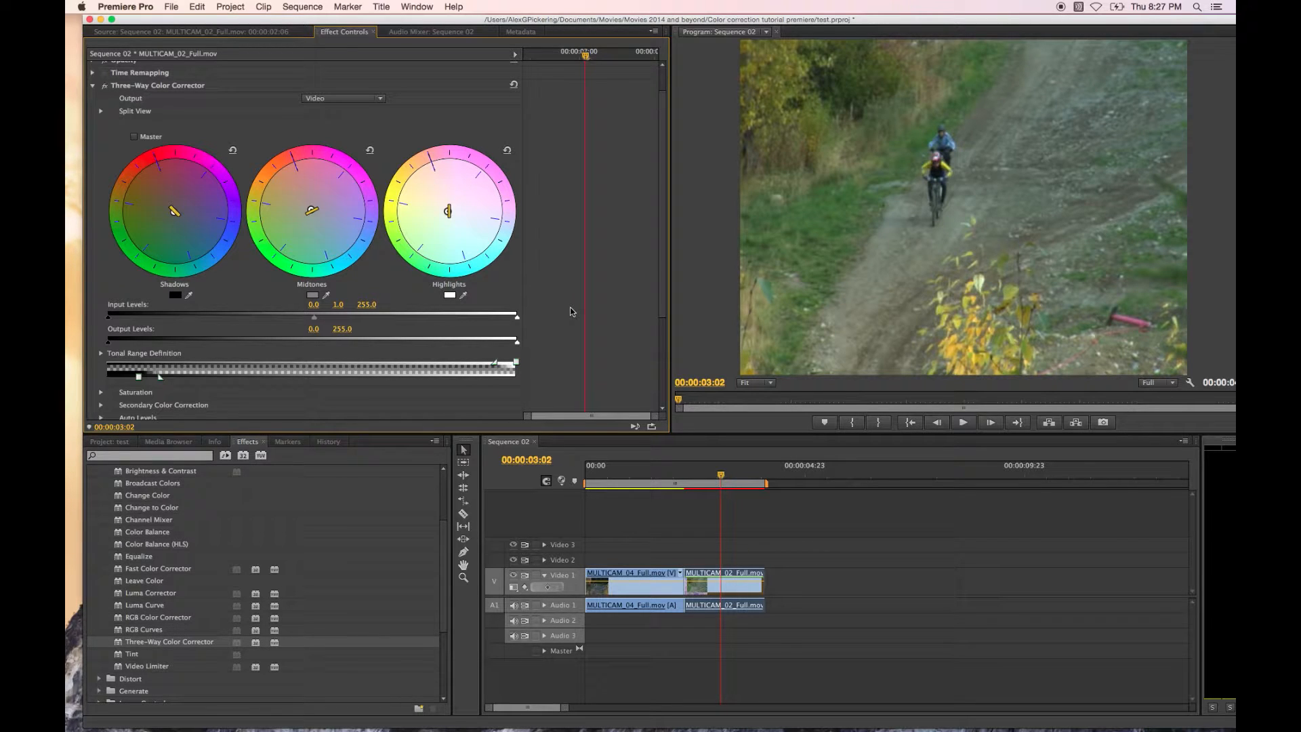
scroll(258, 559, up, 3)
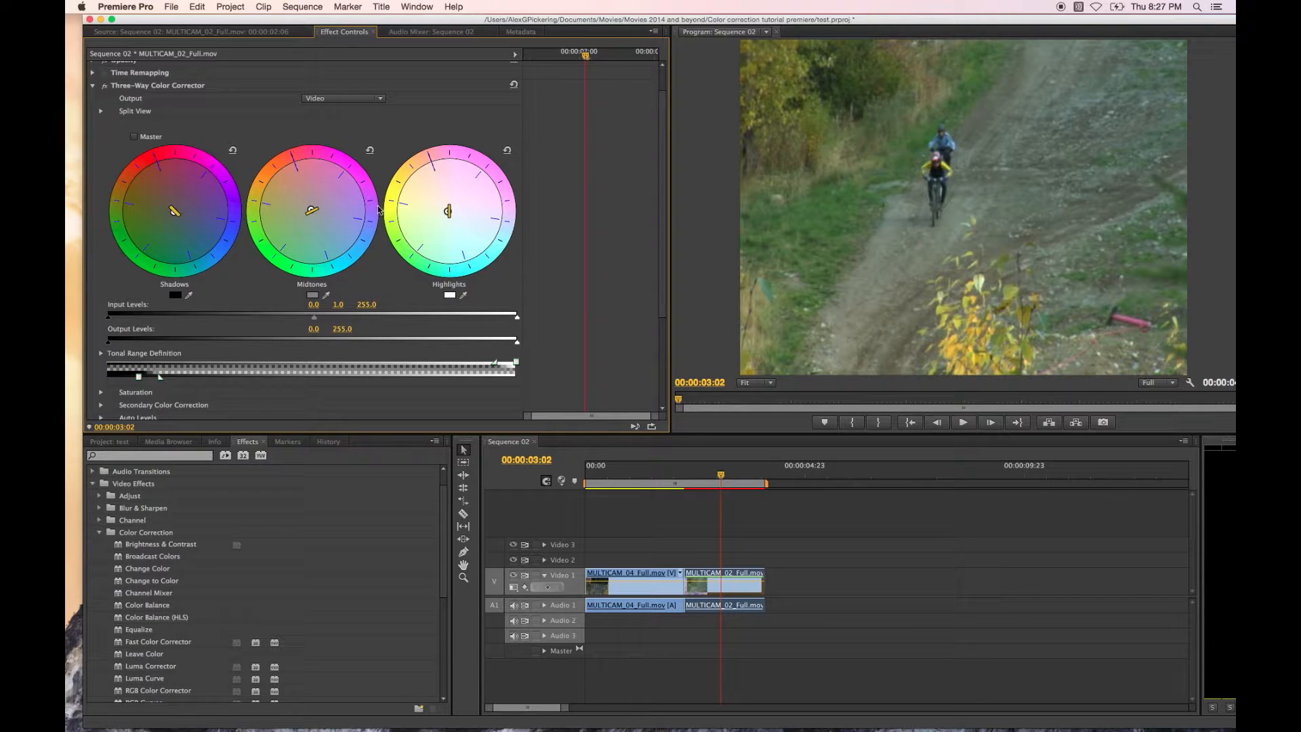
Shift the Shadows, Midtones and Highlights balance points of the Three-Way Color Corrector toward red, keeping the Midtones shift the smallest
drag(175, 210, 161, 189)
mouse_move(306, 207)
mouse_down()
mouse_move(287, 188)
mouse_move(313, 197)
mouse_up()
drag(448, 211, 439, 181)
Sample the Highlights colour from the ground near the pink object in the preview, and push the Highlights balance further toward red-orange
scroll(502, 272, down, 3)
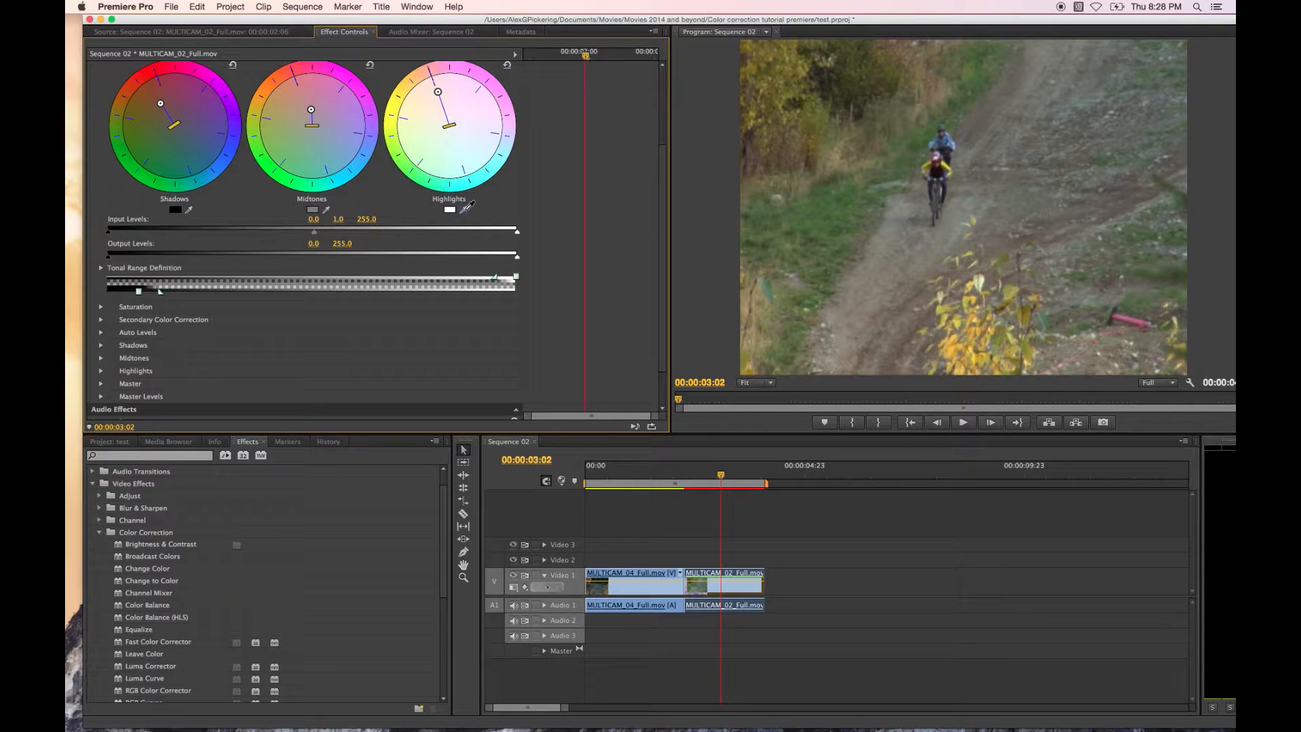
click(467, 208)
drag(1139, 313, 1139, 324)
click(444, 84)
mouse_move(445, 92)
mouse_down()
mouse_move(447, 112)
mouse_move(451, 88)
mouse_move(429, 79)
mouse_up()
Set the Three-Way Color Corrector's Master Saturation to 178.42 and Highlight Saturation to 200.00
scroll(564, 228, up, 2)
scroll(563, 228, down, 2)
click(101, 307)
click(109, 320)
drag(303, 343, 464, 337)
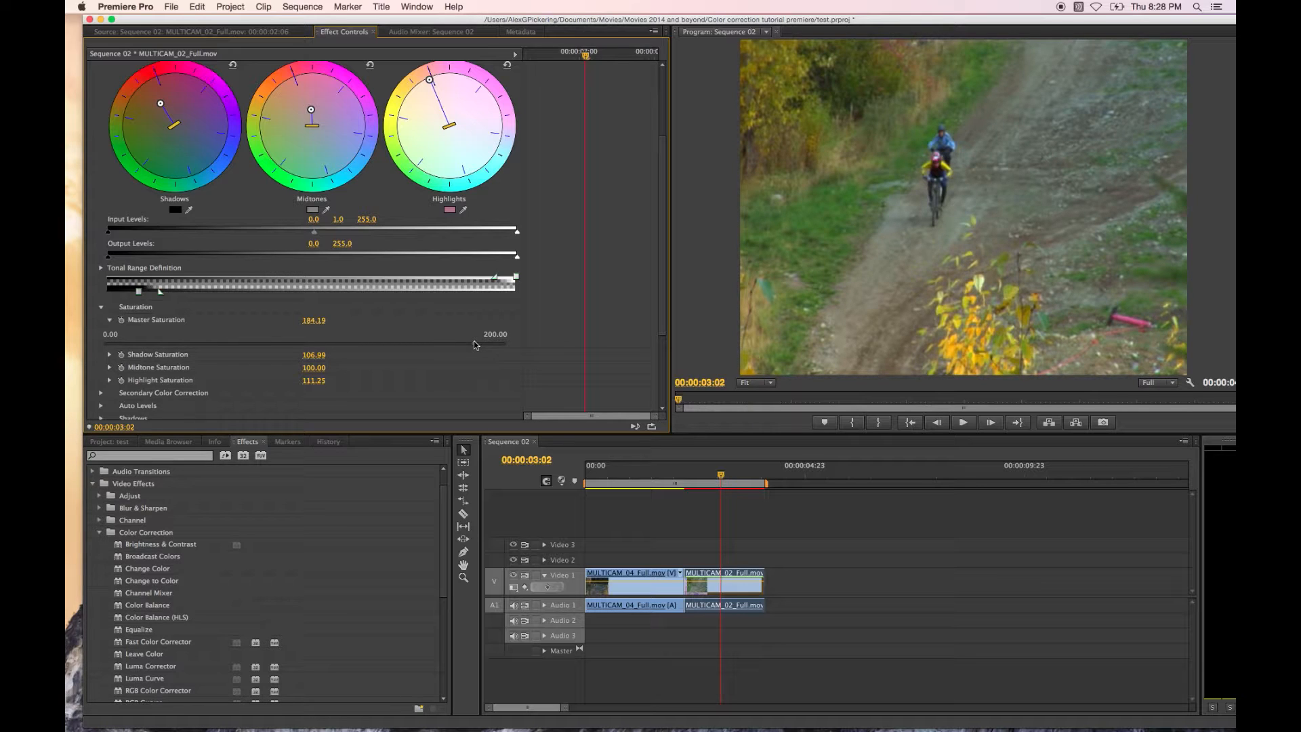
click(111, 380)
drag(340, 404, 711, 391)
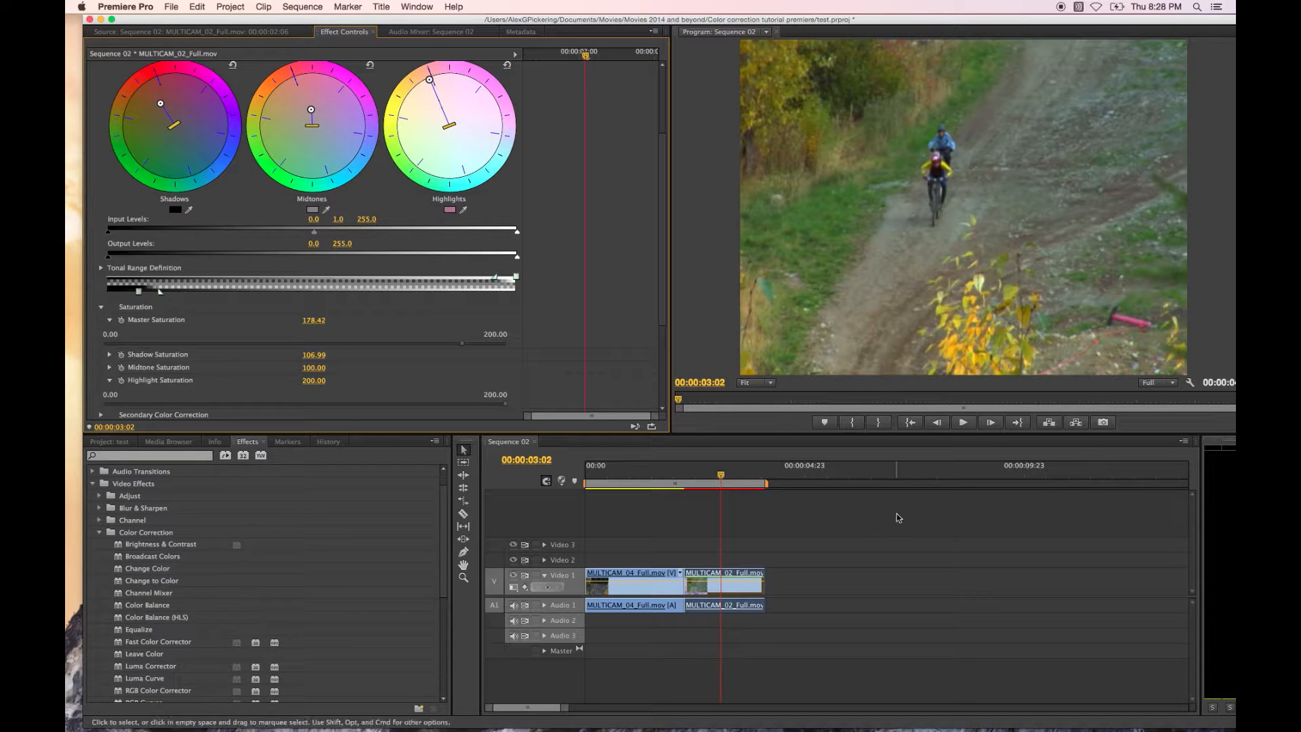
Apply the Brightness & Contrast effect to the MULTICAM_02_Full.mov clip and set its Contrast to 9.7
scroll(553, 331, down, 5)
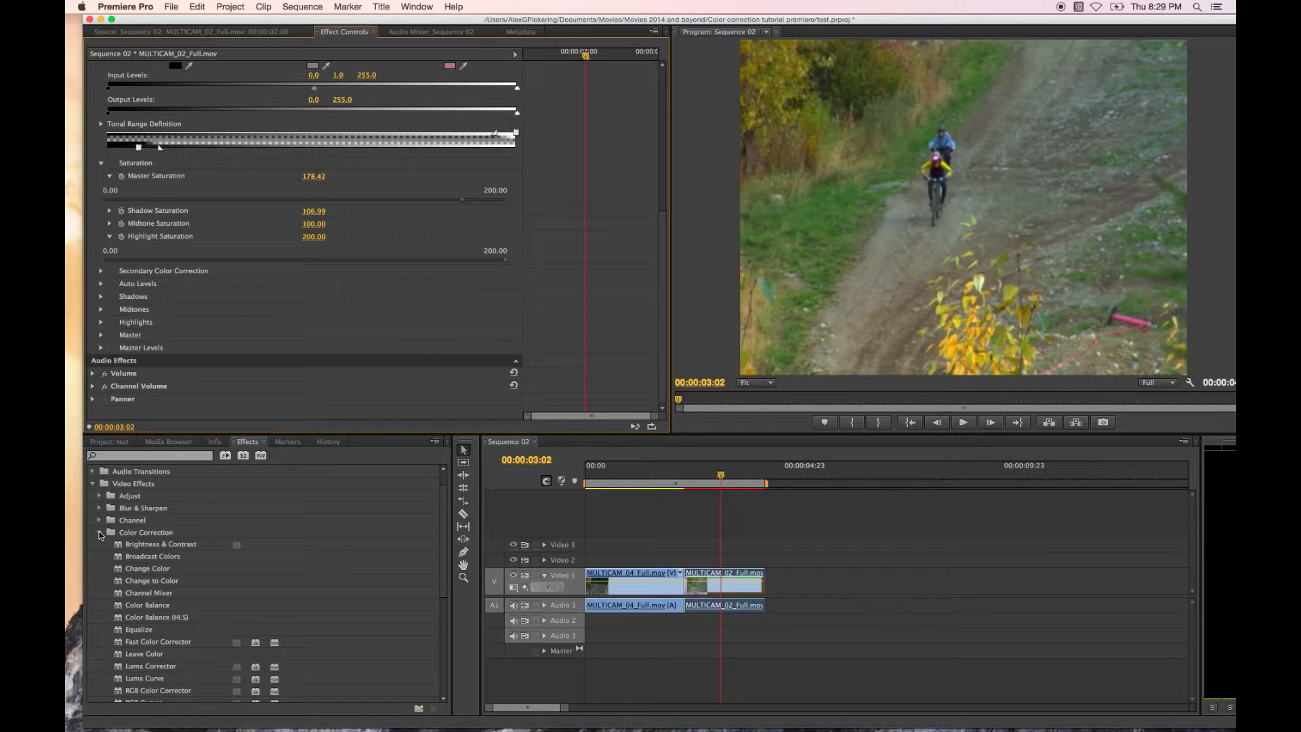
drag(119, 548, 727, 576)
scroll(586, 349, down, 1)
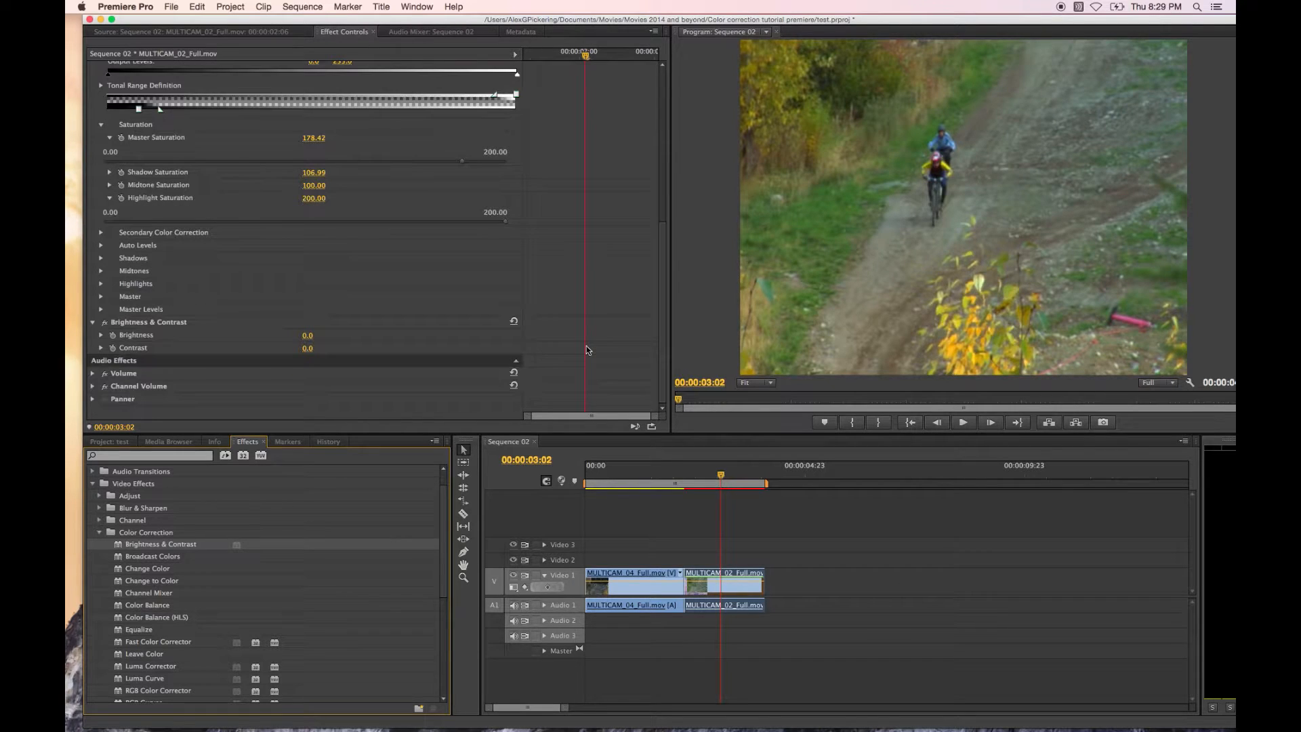
click(101, 347)
drag(306, 370, 330, 370)
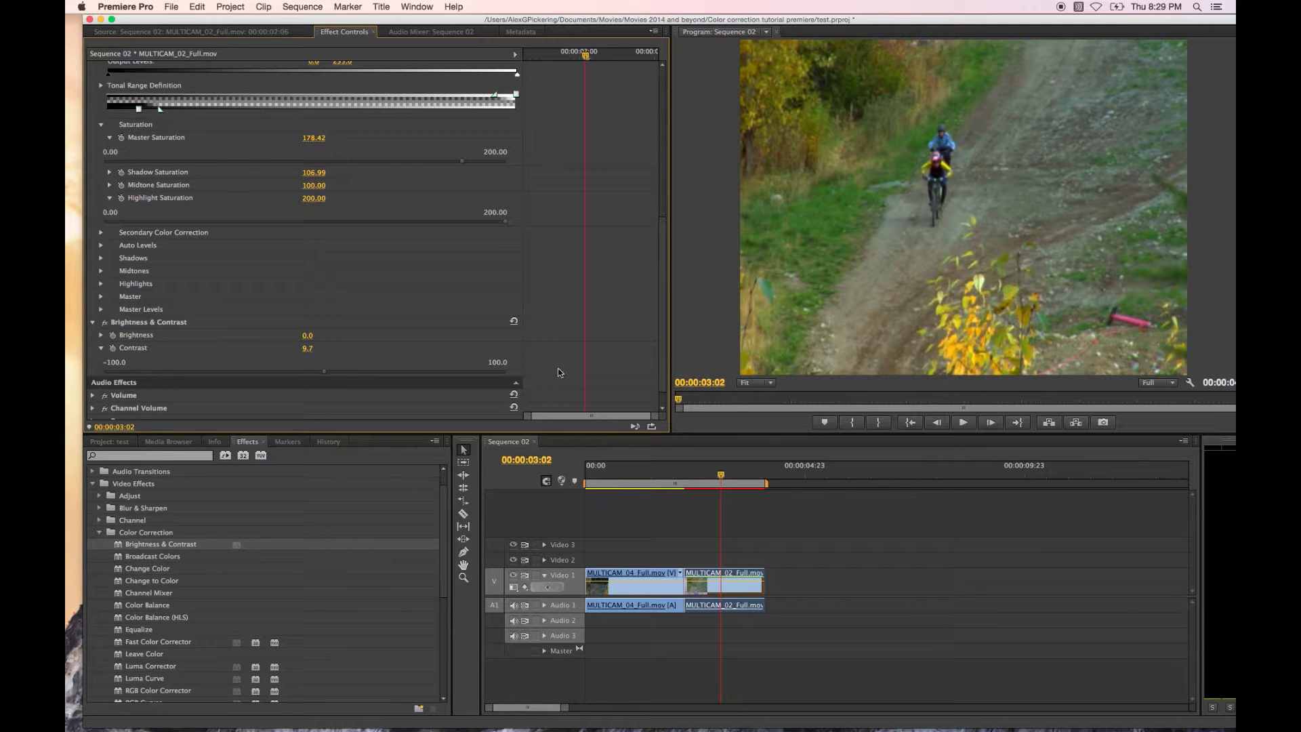
scroll(558, 372, down, 2)
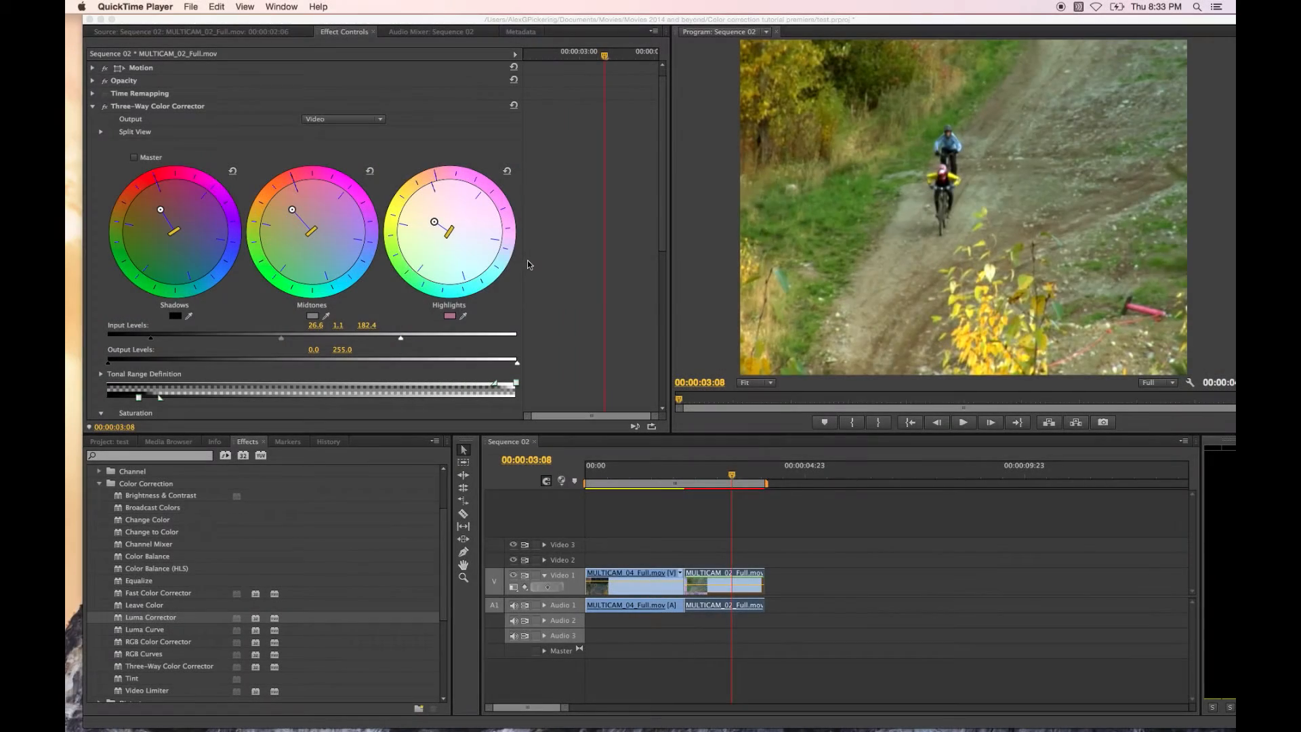
Nudge the Highlights balance point slightly further toward red-orange and lower the Output Levels white value to 236.0
scroll(537, 323, down, 5)
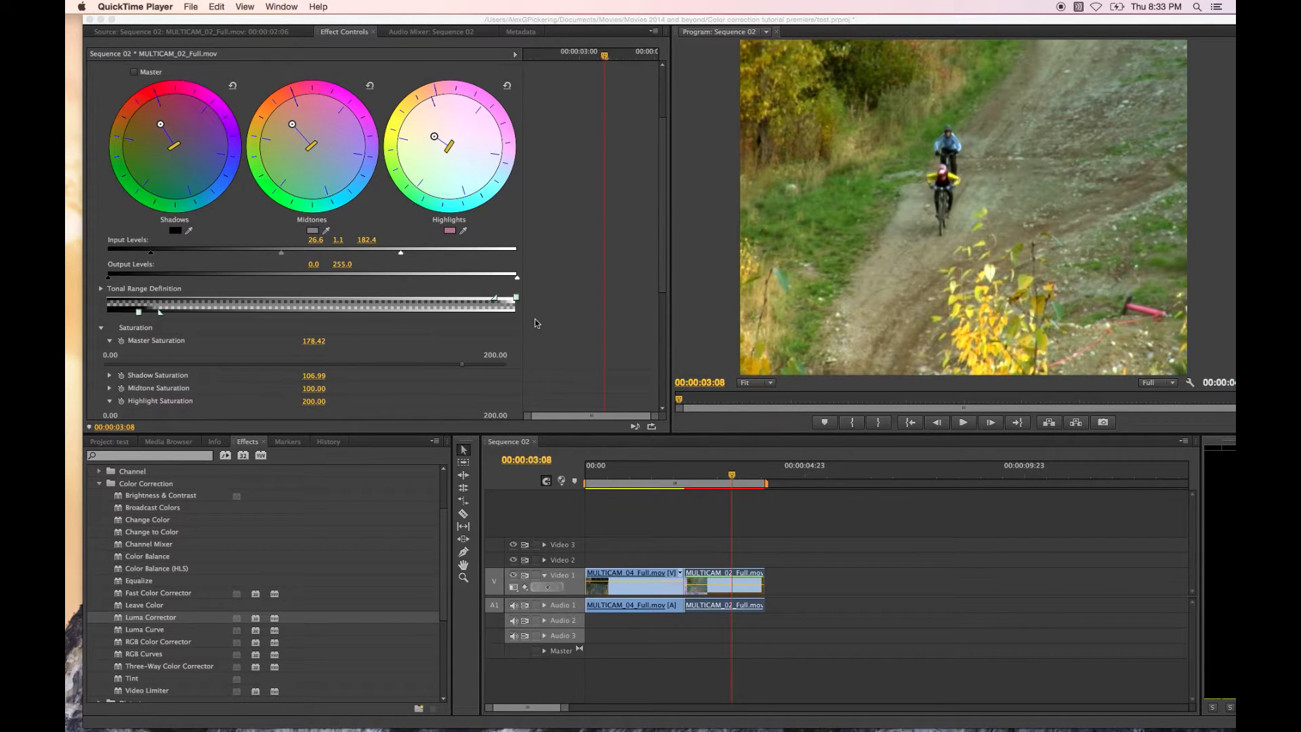
scroll(536, 323, up, 5)
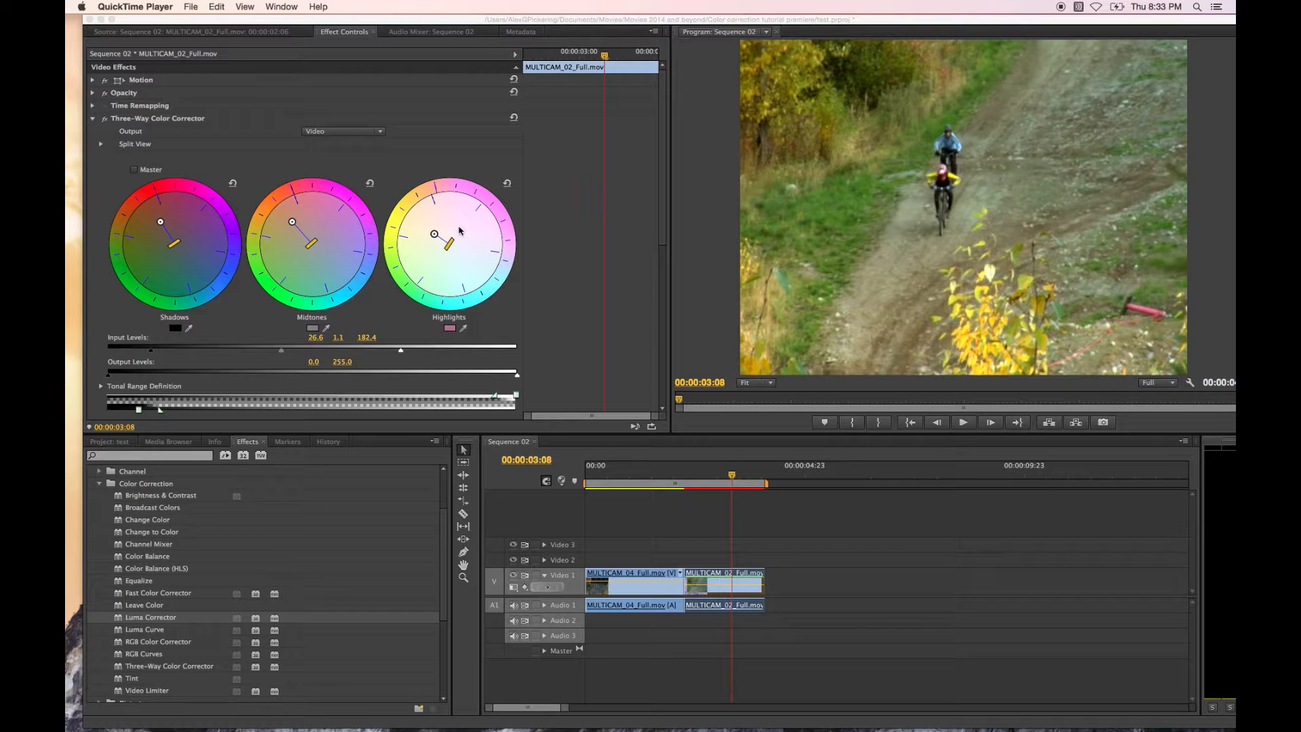
click(438, 237)
drag(433, 230, 431, 225)
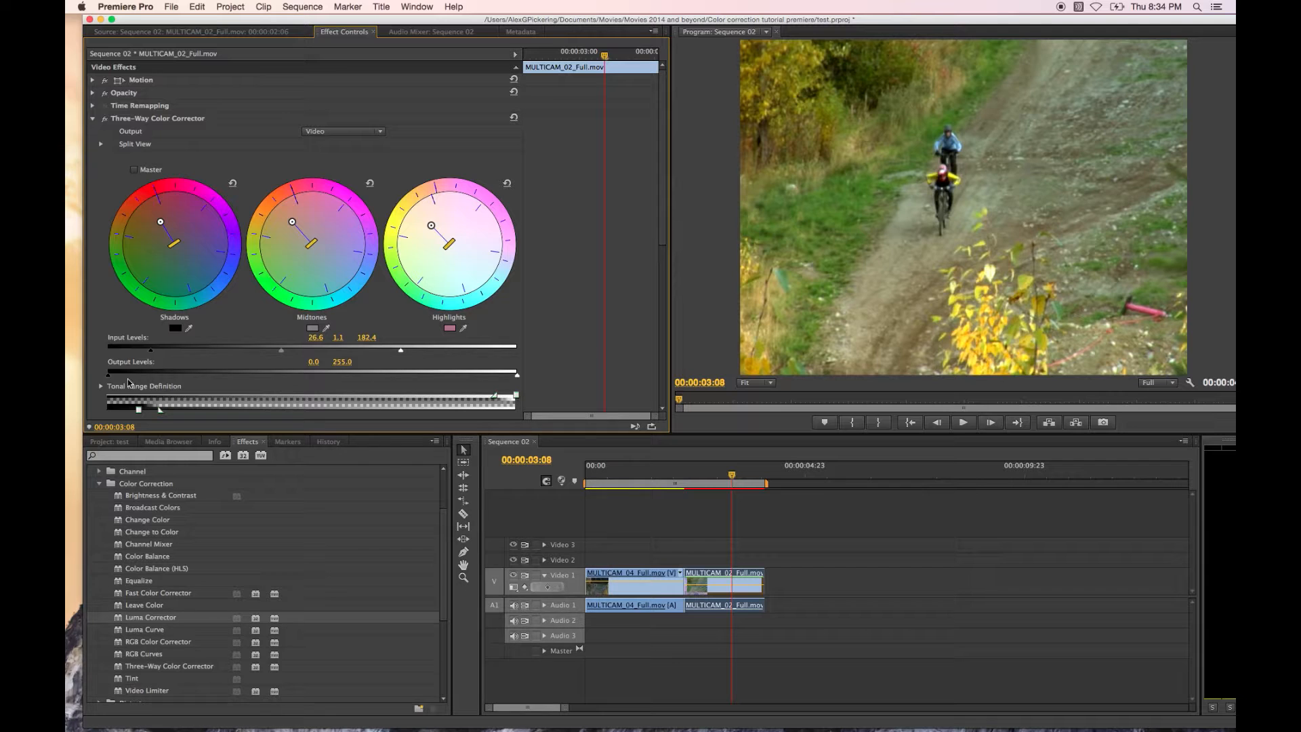
drag(512, 373, 488, 386)
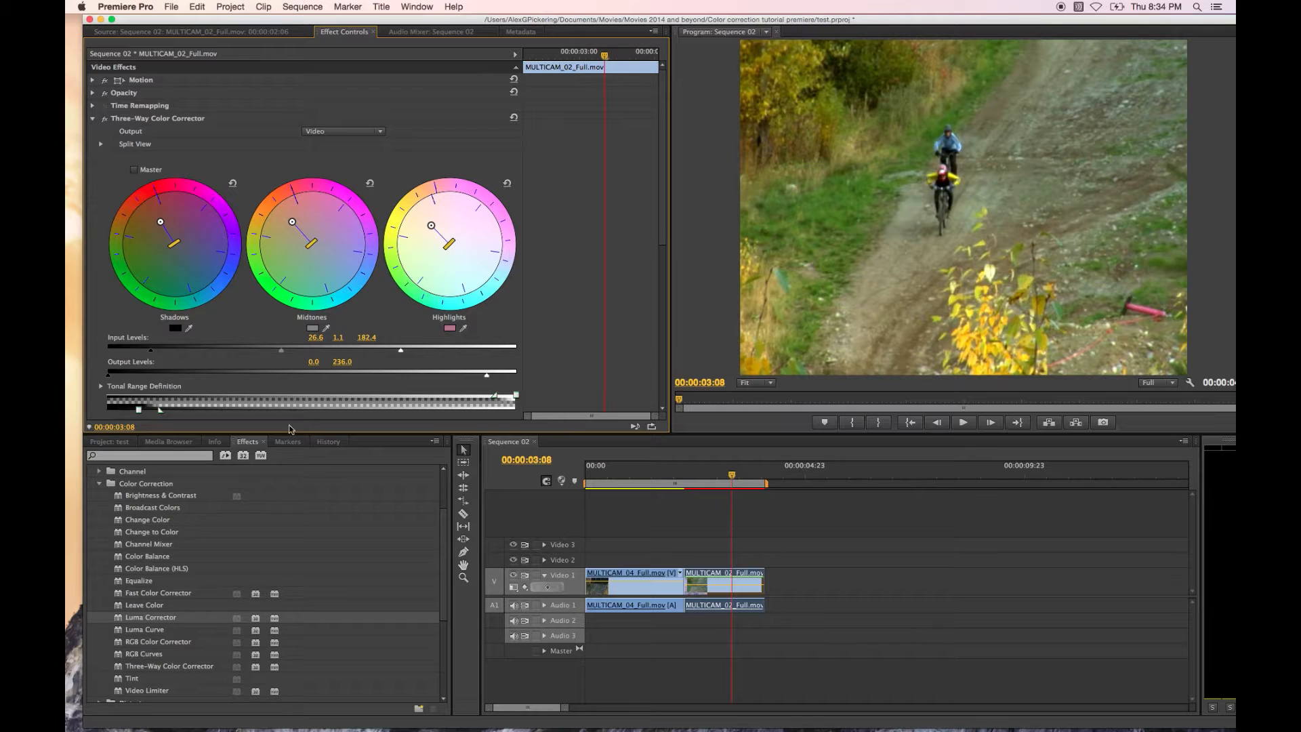
Review the clip's level, saturation and Brightness & Contrast settings, expanding the Brightness parameter
scroll(516, 340, down, 1)
scroll(516, 340, down, 10)
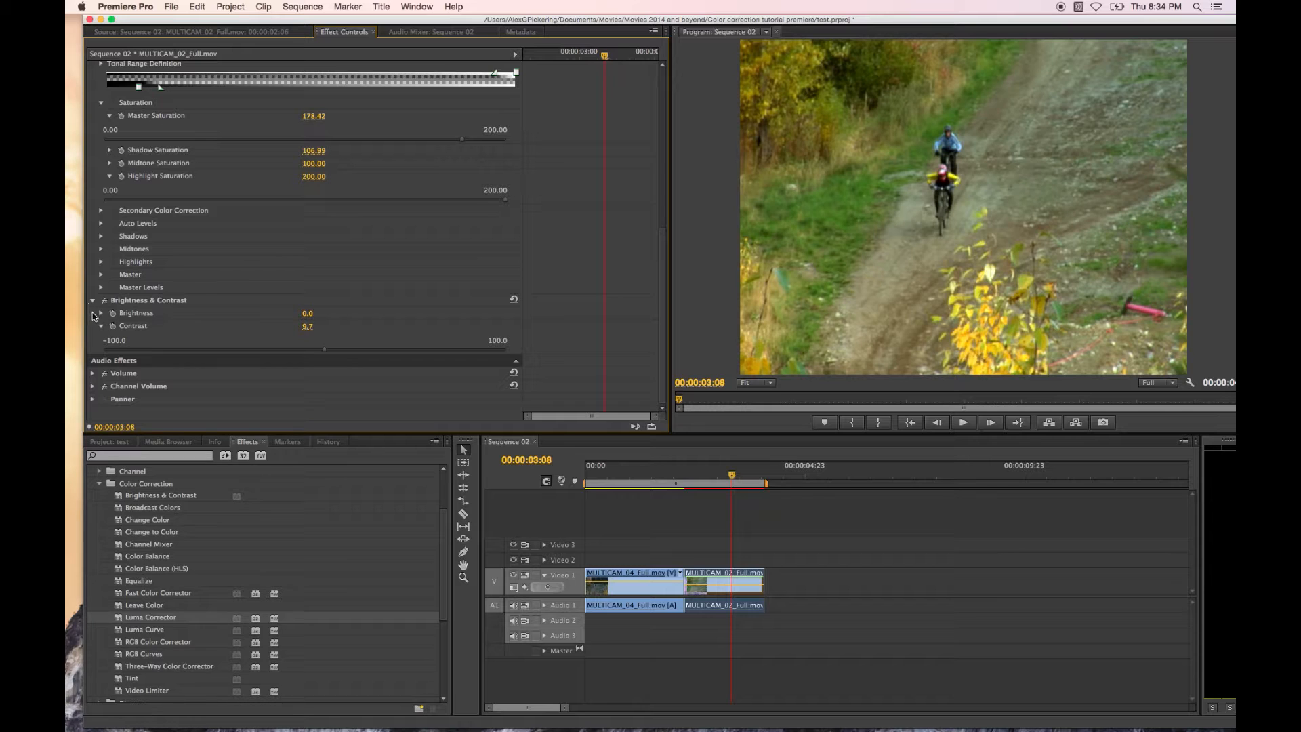
scroll(325, 173, up, 10)
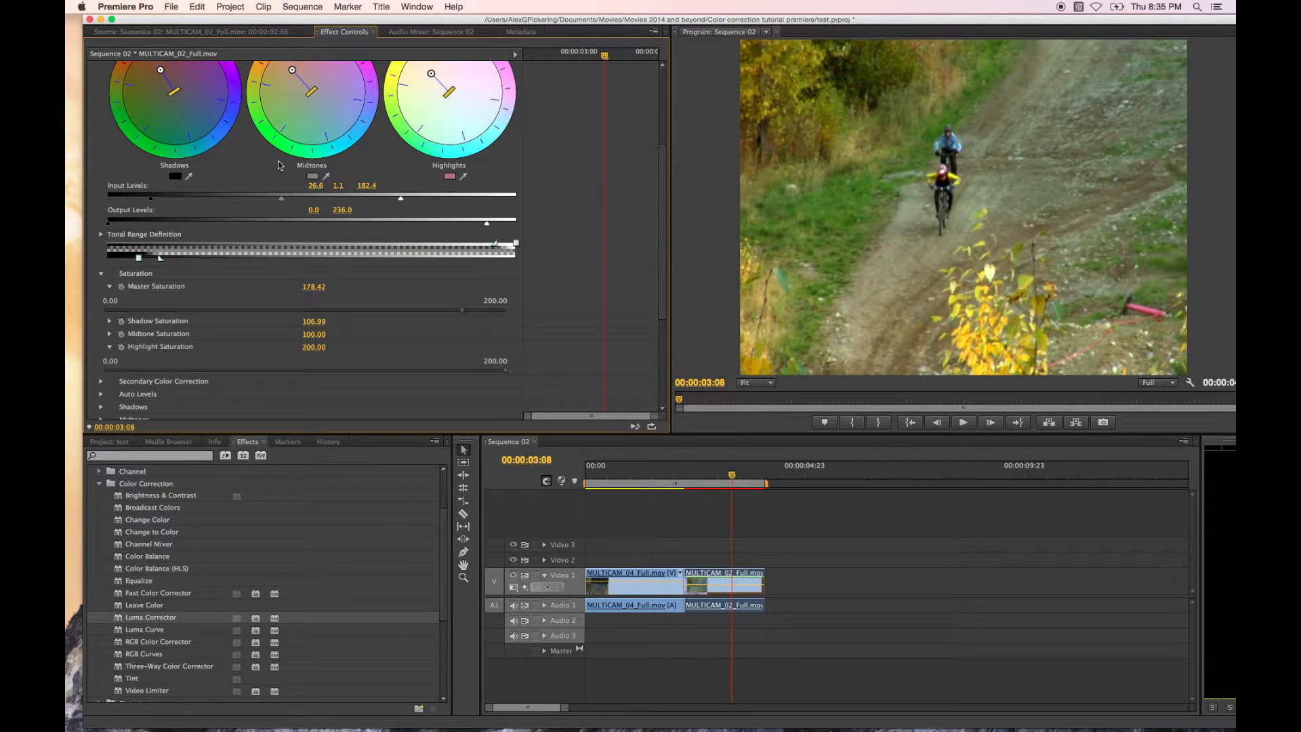
scroll(362, 222, down, 10)
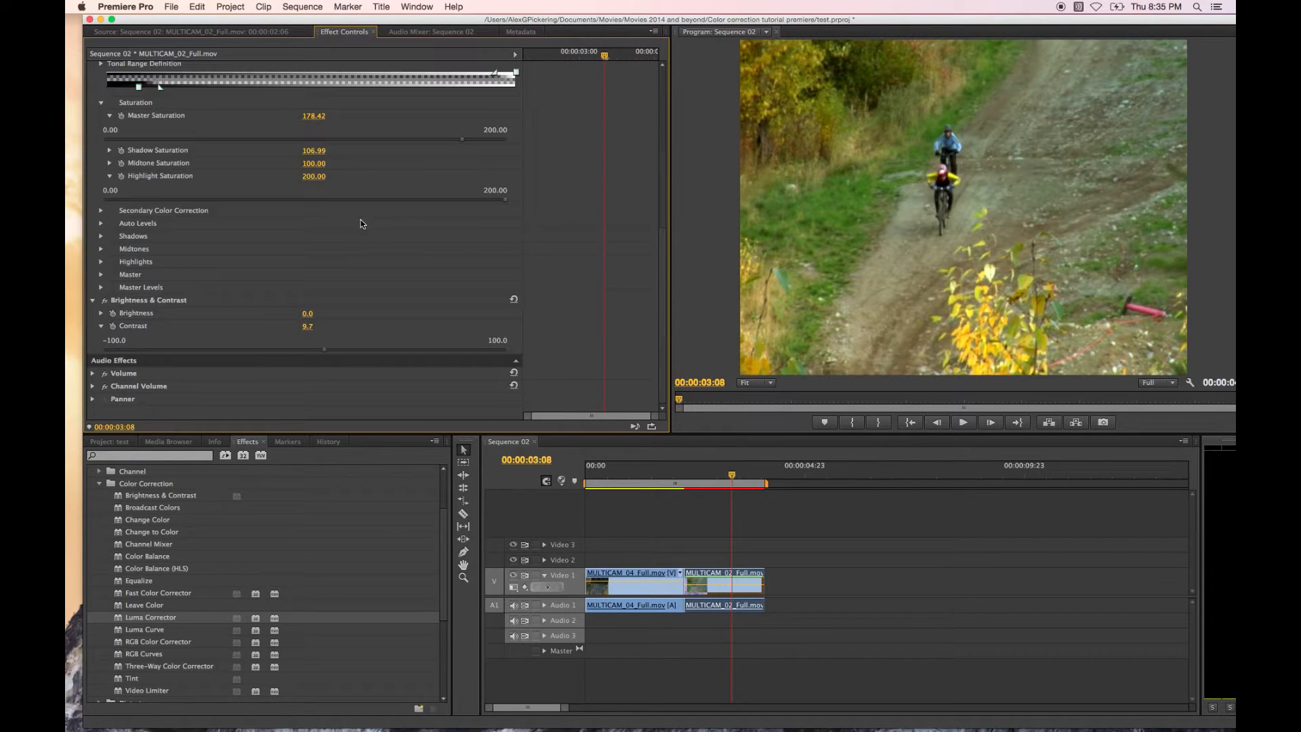
click(101, 314)
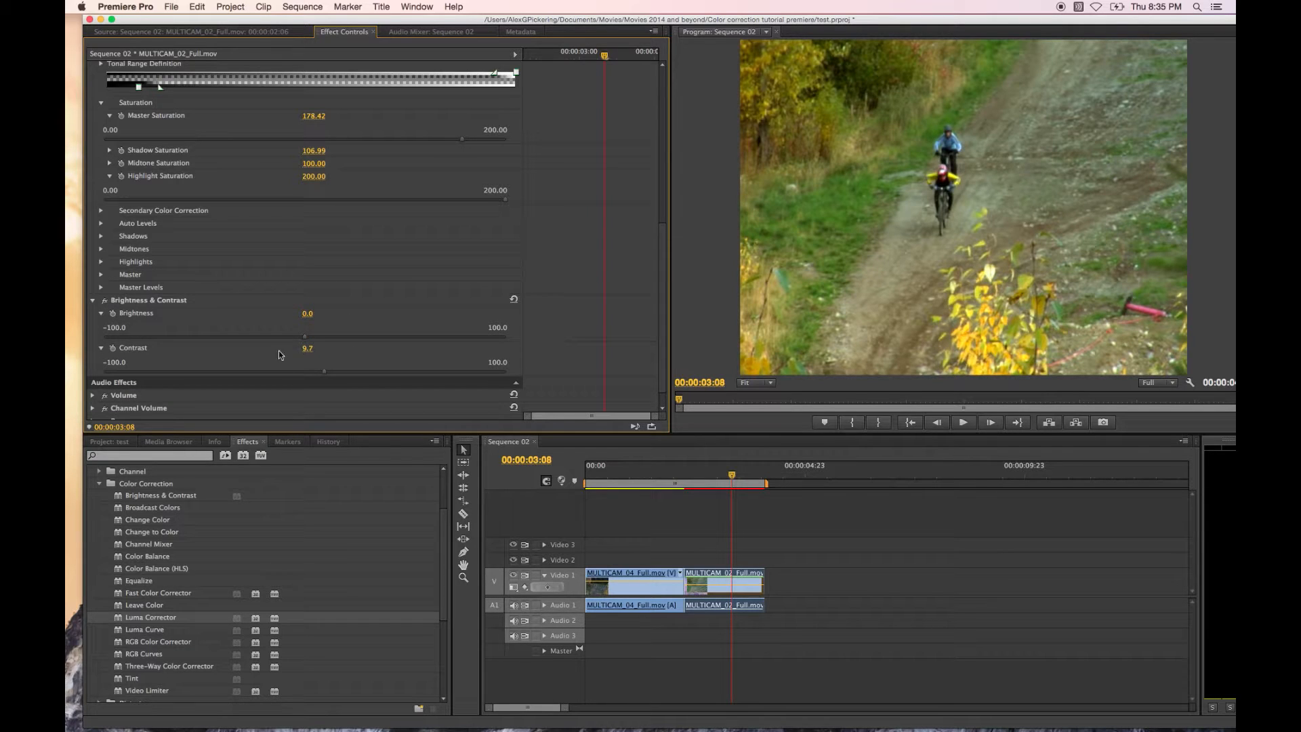
scroll(358, 231, up, 3)
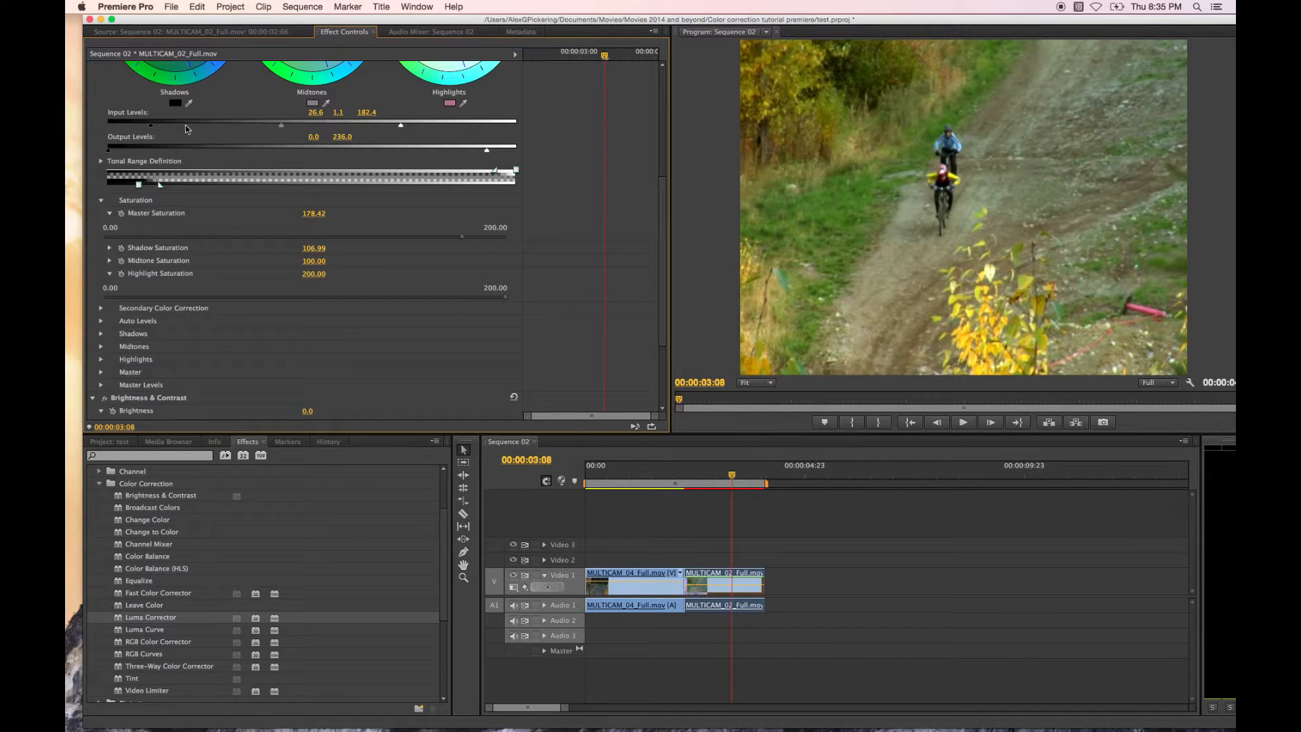
scroll(410, 95, down, 3)
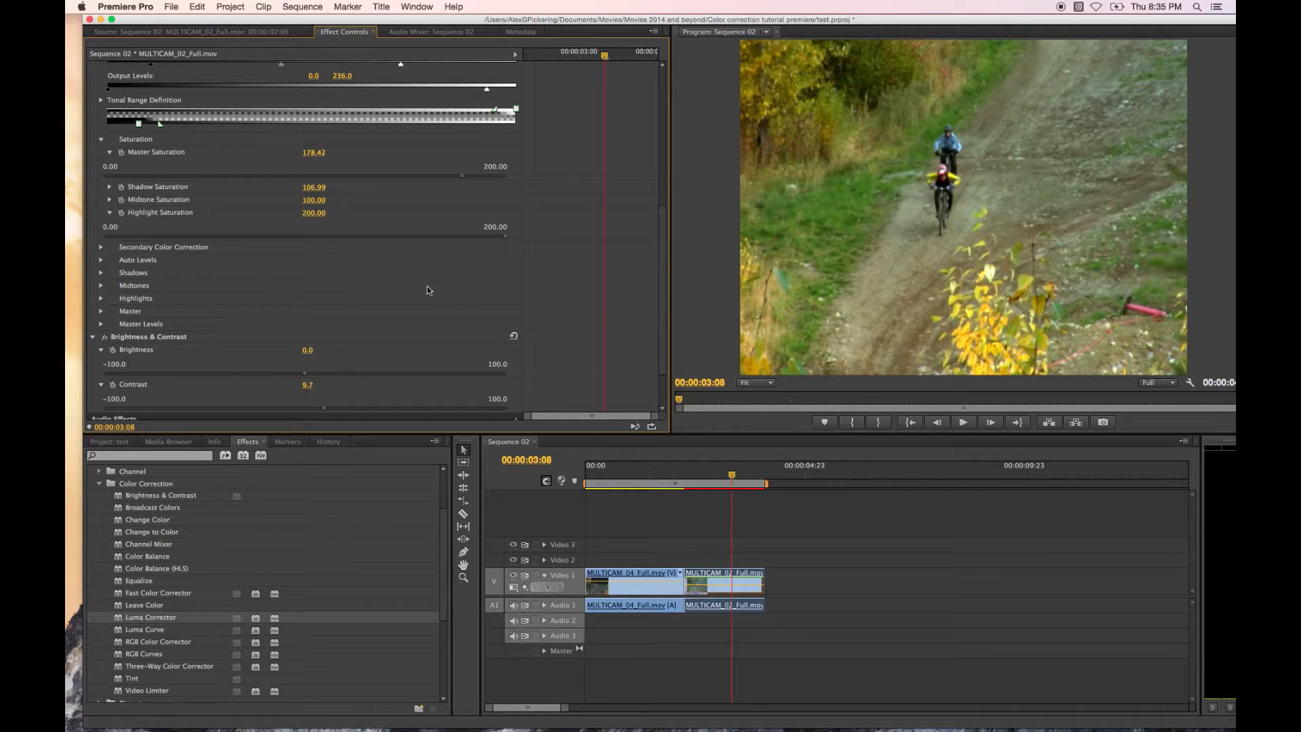
Apply the Luma Corrector effect to the MULTICAM_02_Full.mov clip
scroll(510, 284, down, 3)
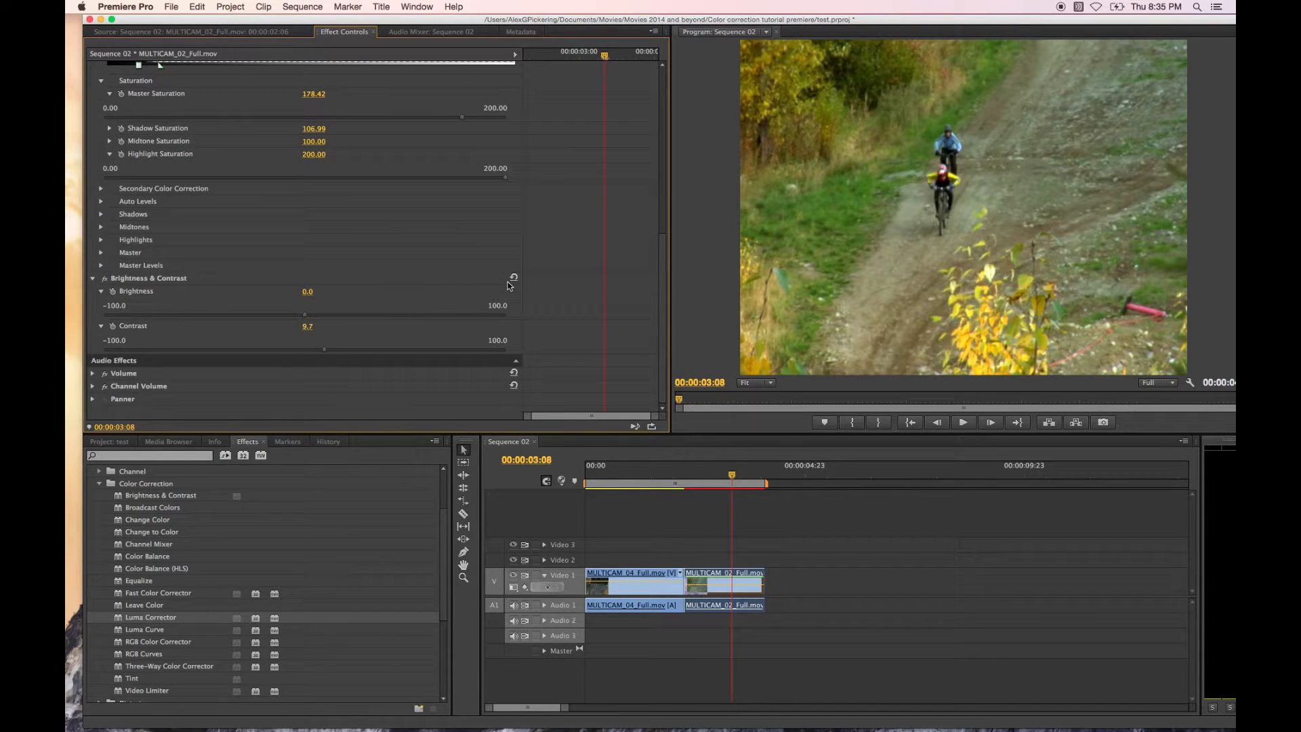
scroll(595, 275, up, 15)
scroll(383, 558, down, 3)
scroll(383, 558, down, 1)
click(126, 557)
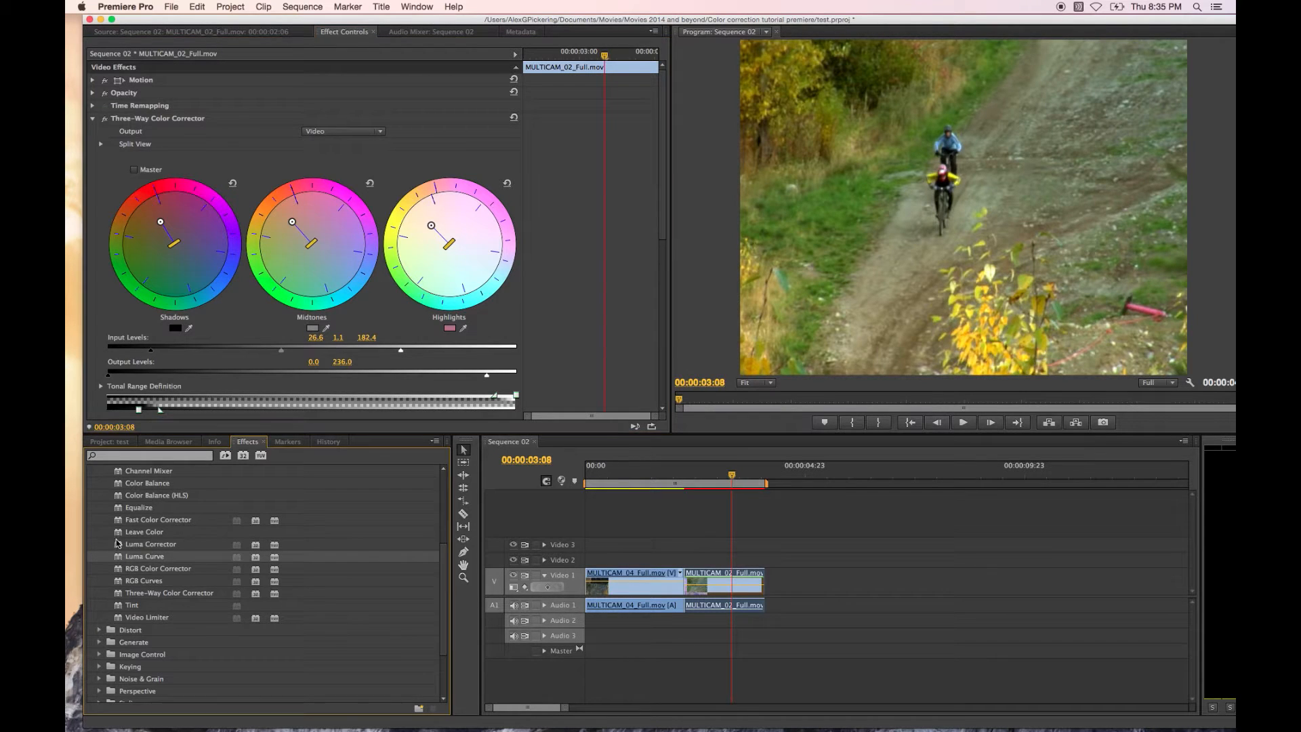
click(120, 546)
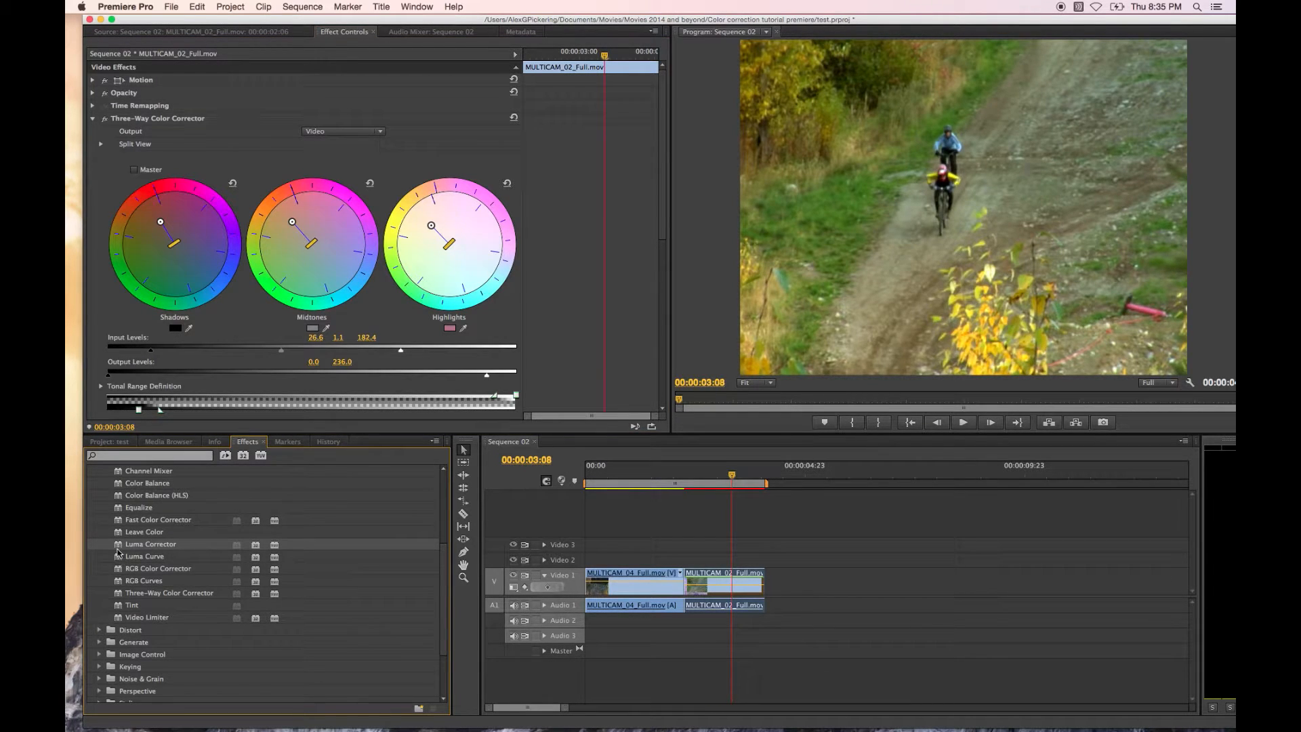
click(122, 559)
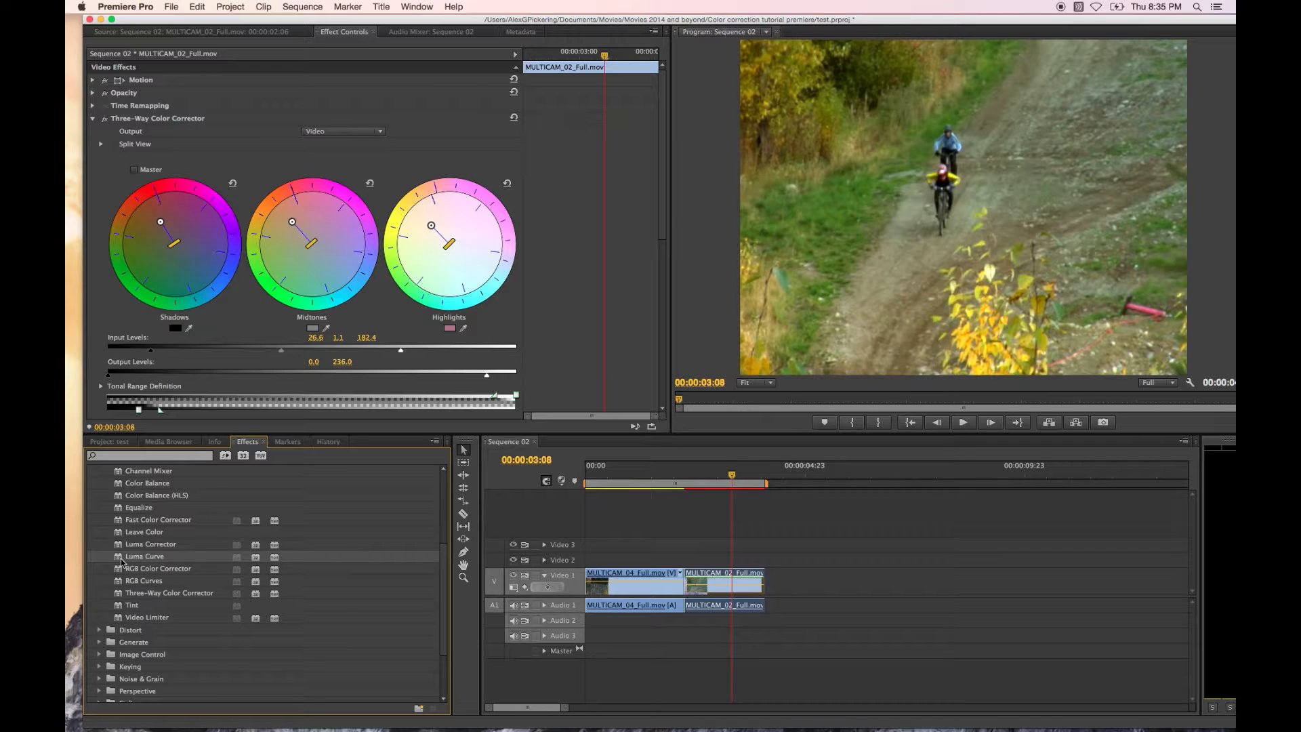
drag(121, 546, 712, 578)
scroll(571, 364, down, 10)
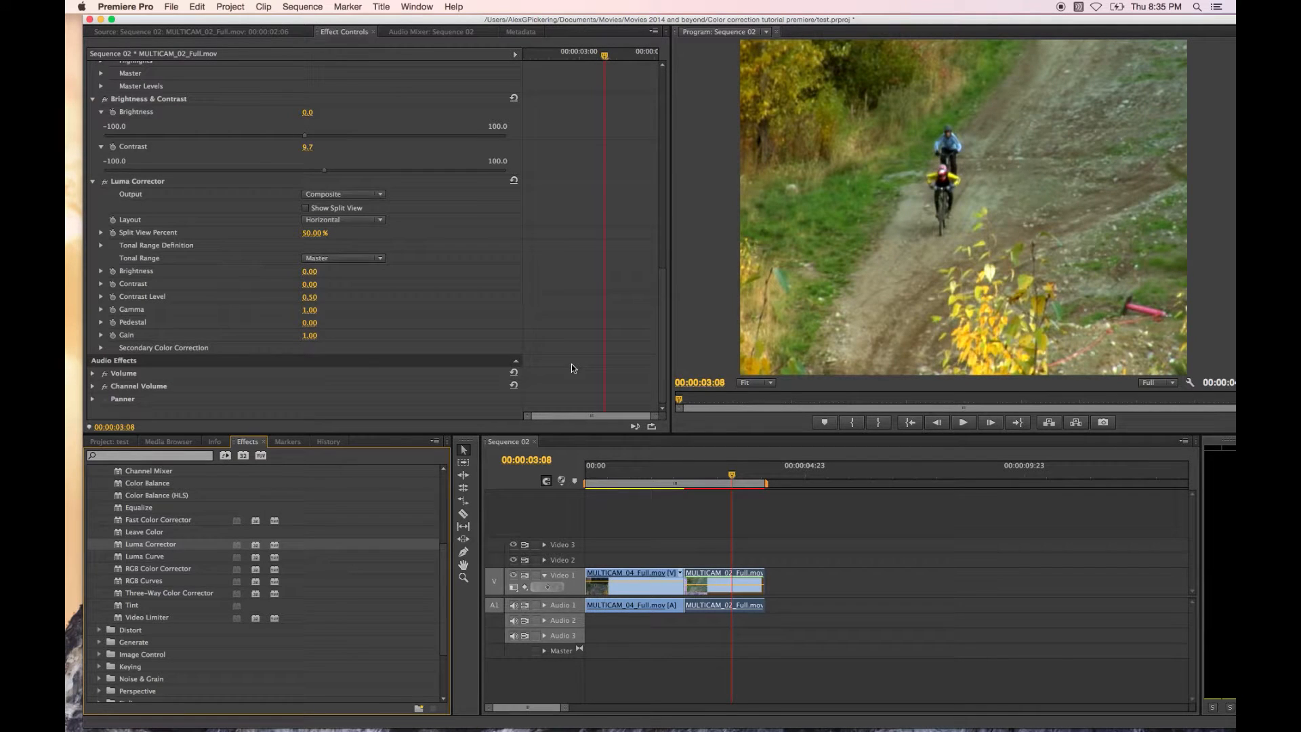
Inspect the Luma Corrector's Brightness, Contrast and Gamma parameters and remove the effect from the clip
click(100, 271)
click(101, 271)
click(100, 284)
click(101, 284)
click(101, 310)
click(101, 310)
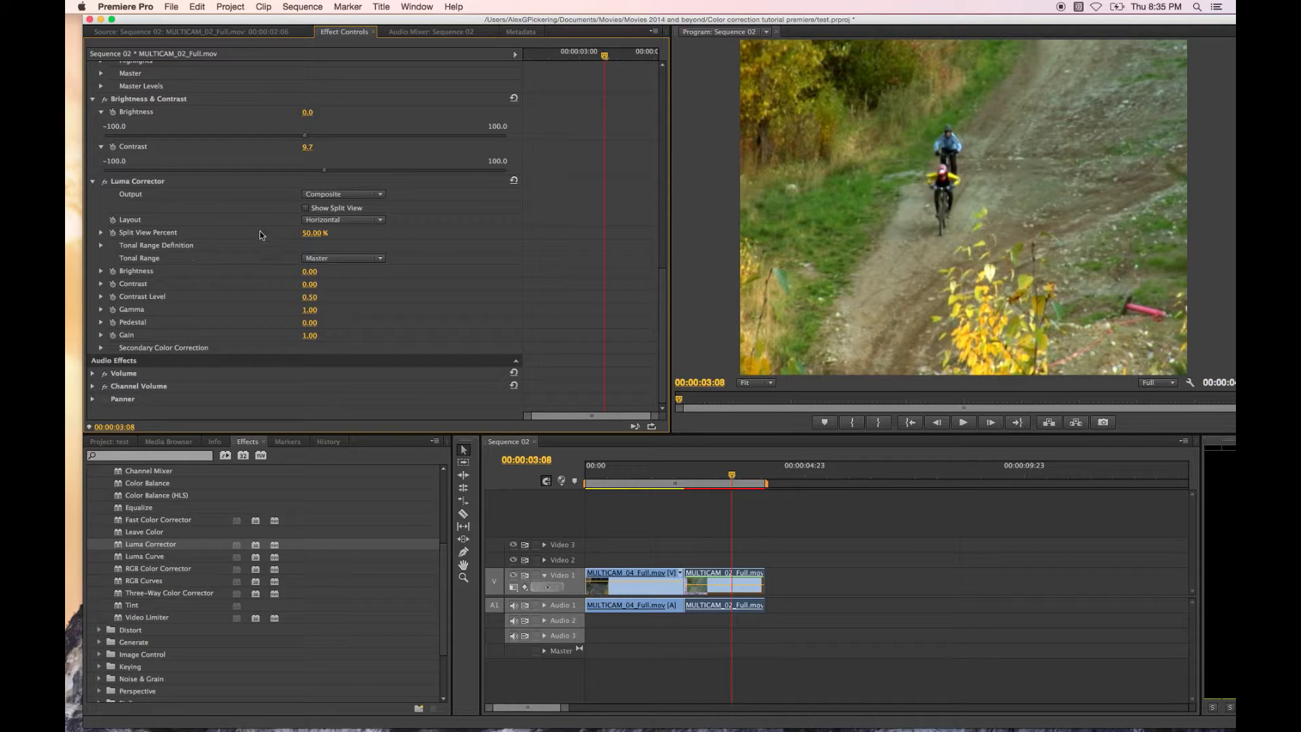
click(164, 185)
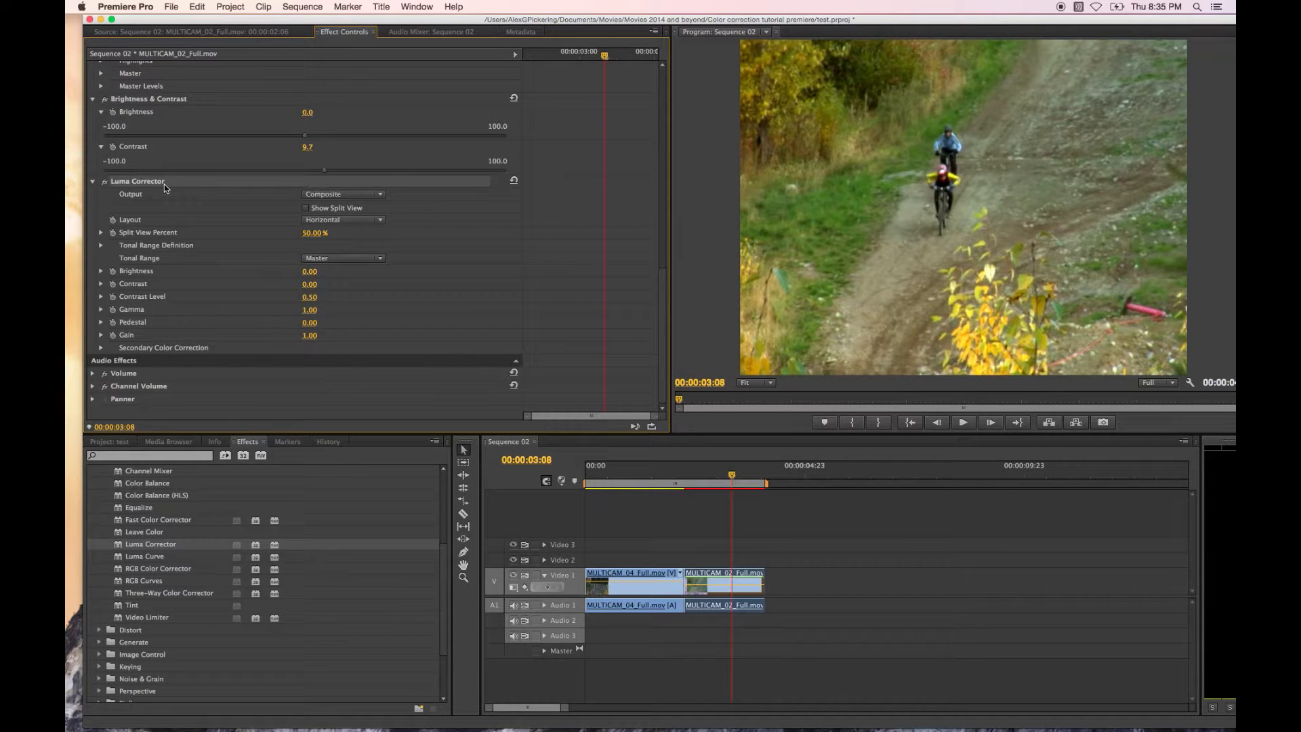
key(Delete)
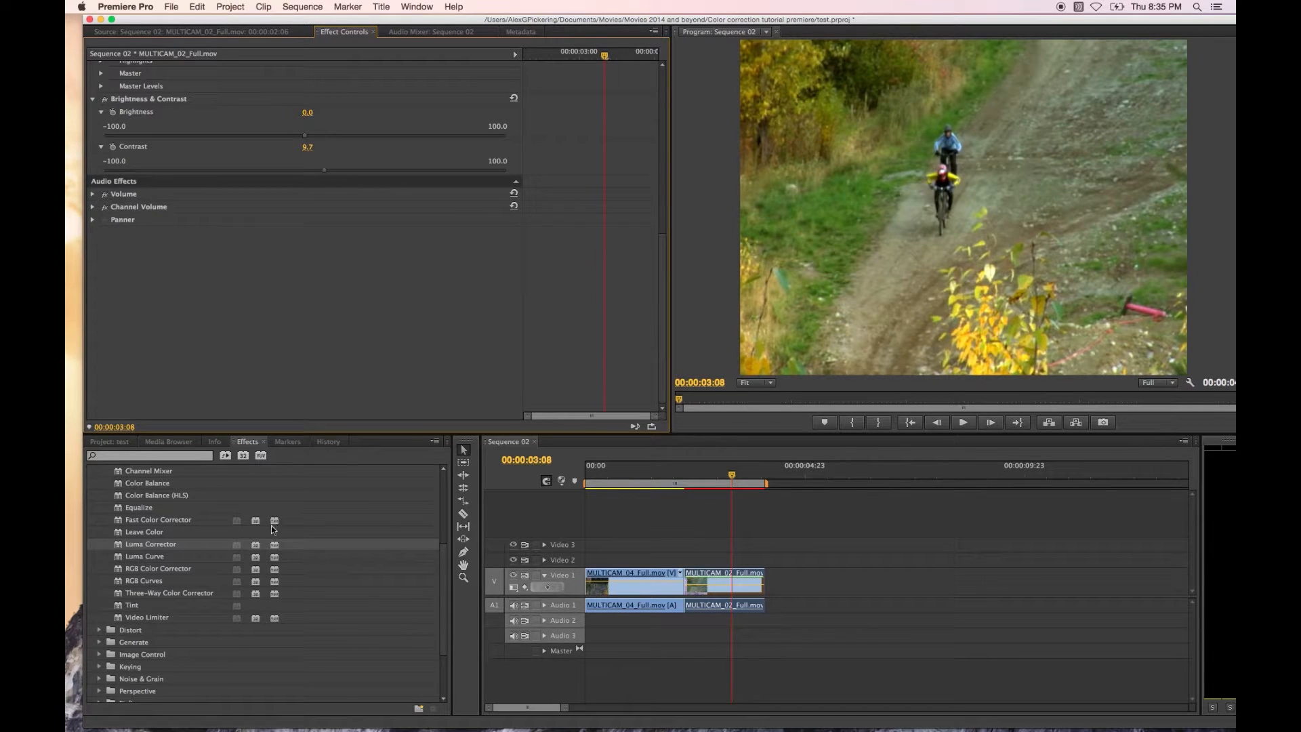
Apply the Luma Curve effect to the MULTICAM_02_Full.mov clip and shape an S-curve with a raised highlight point and a lowered shadow point
drag(129, 556, 720, 576)
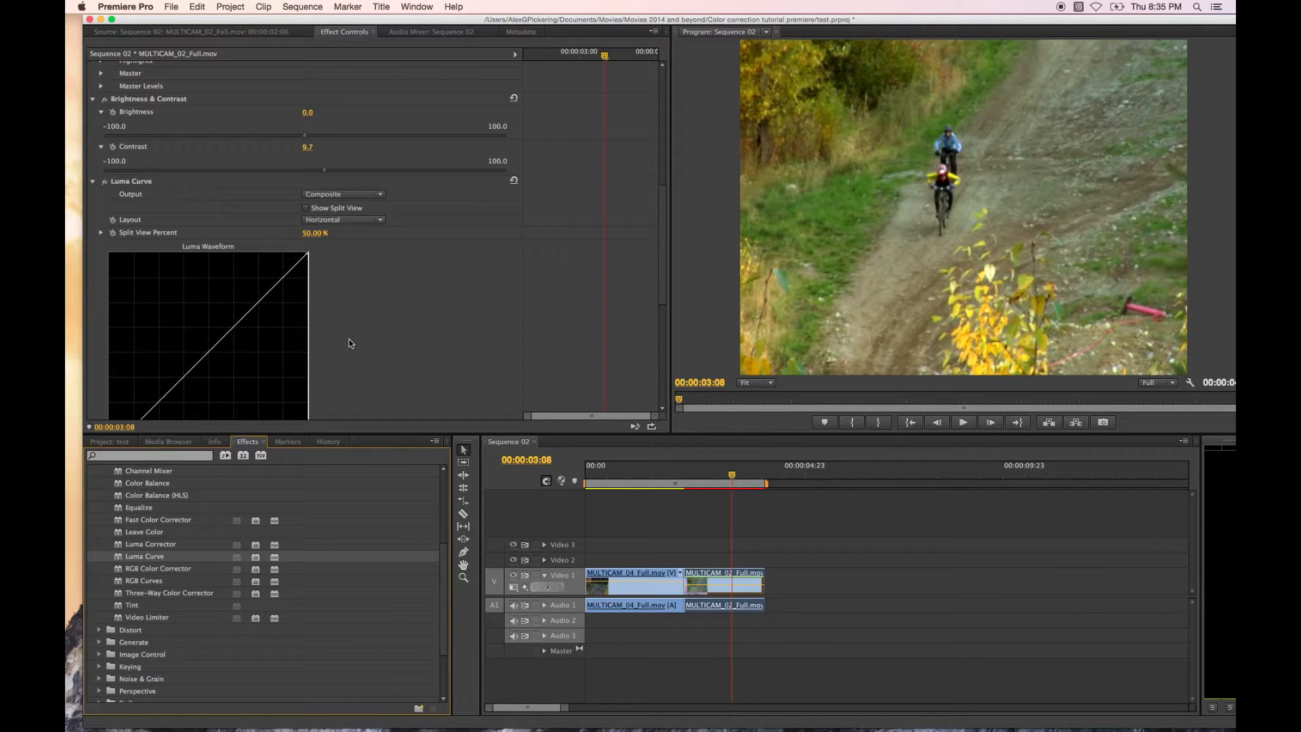
scroll(350, 341, up, 5)
scroll(349, 339, down, 1)
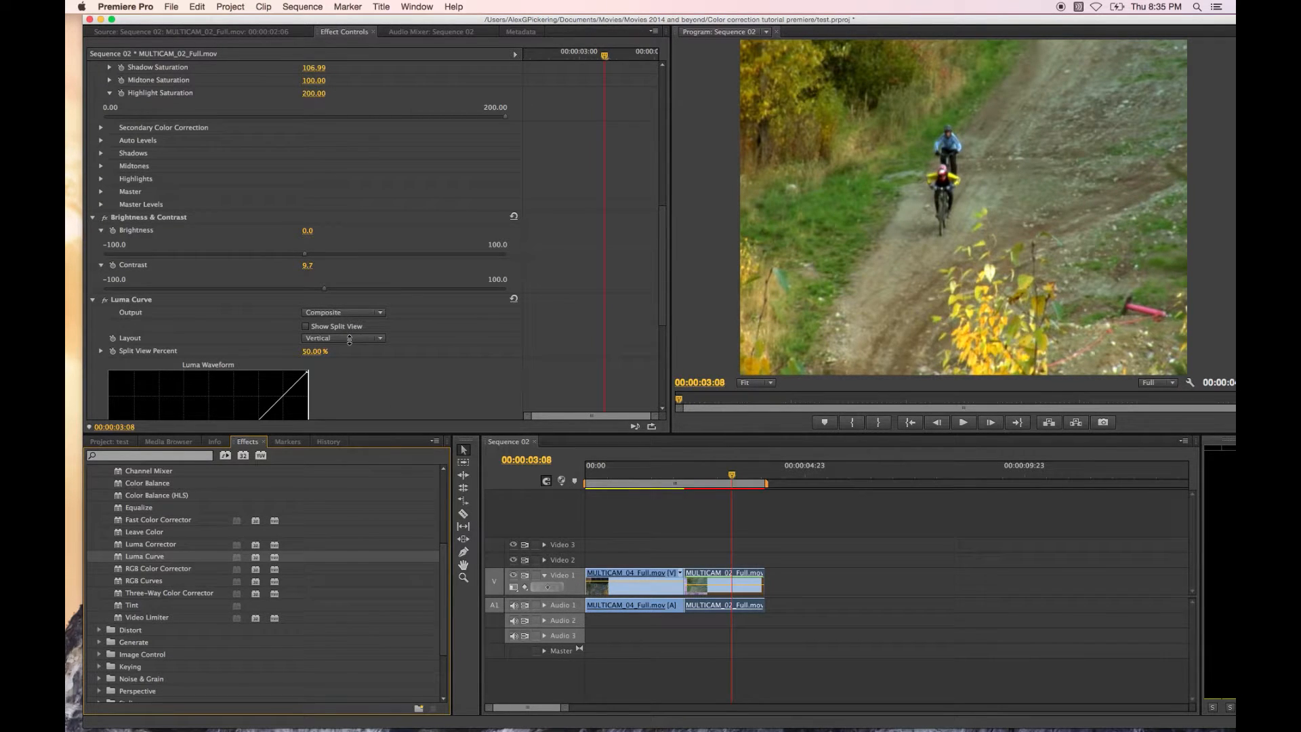
scroll(492, 338, down, 5)
scroll(492, 338, up, 1)
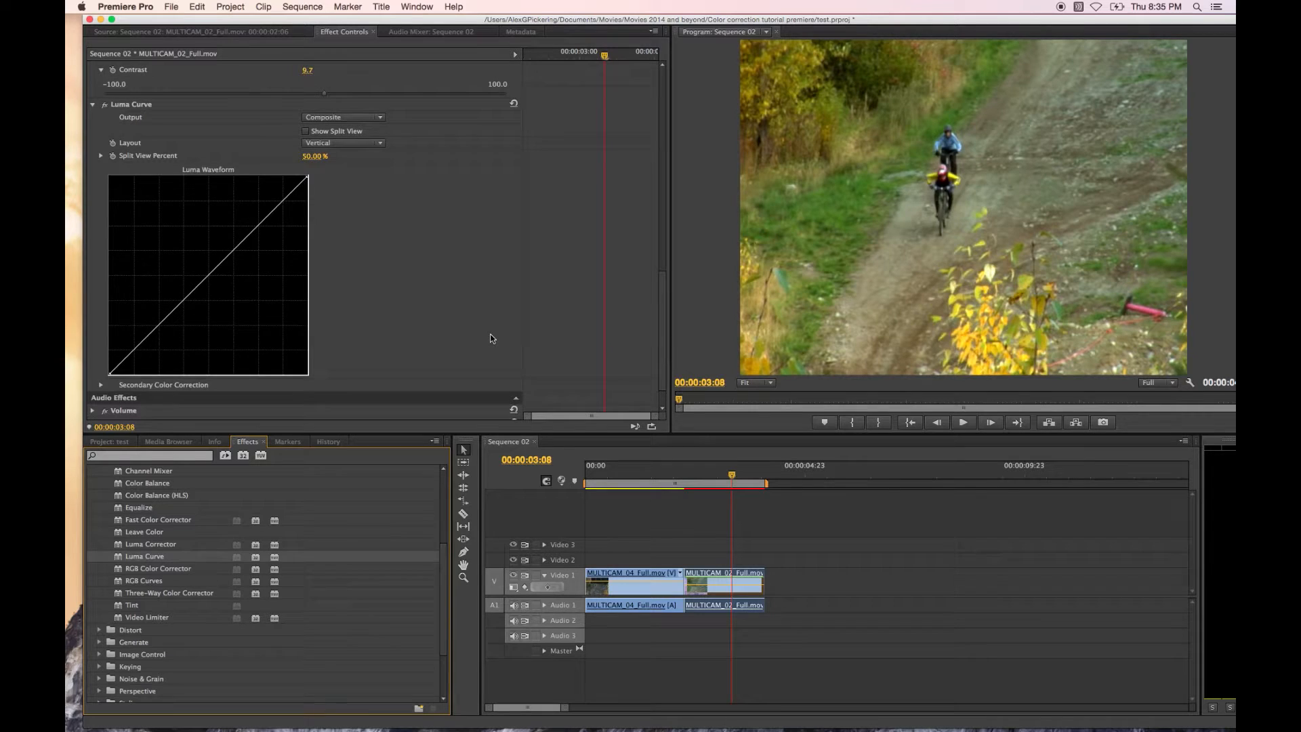
mouse_move(260, 223)
mouse_down()
mouse_move(281, 246)
mouse_move(254, 213)
mouse_up()
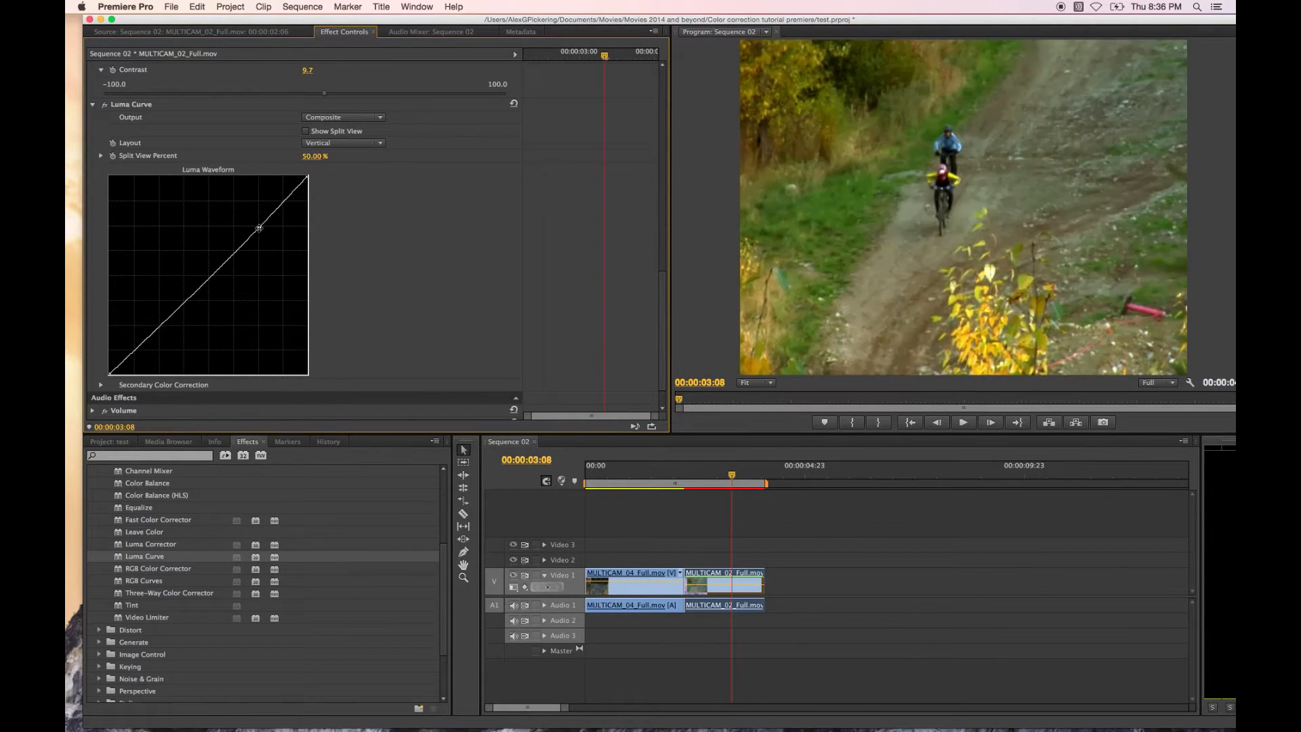
drag(177, 306, 191, 318)
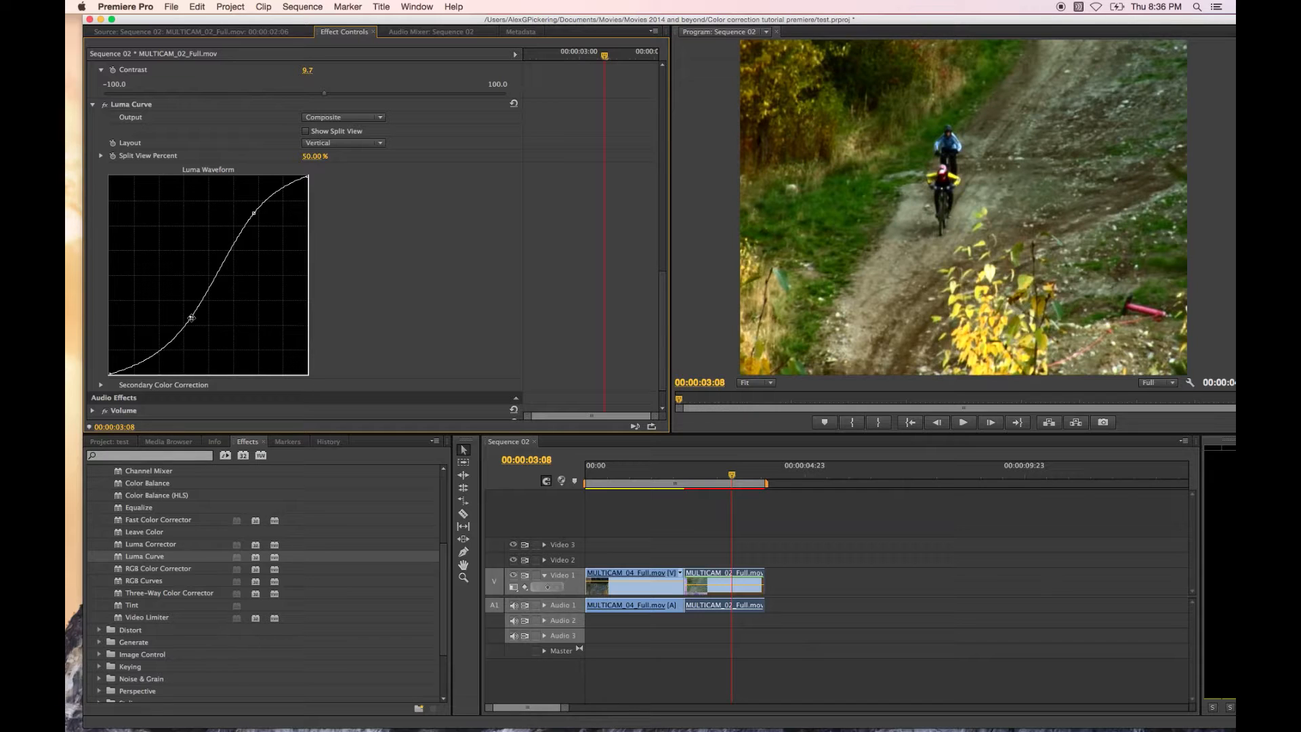
Try a third midtone point and a lower highlight point on the Luma Curve, and remove the effect from the clip
drag(192, 318, 232, 299)
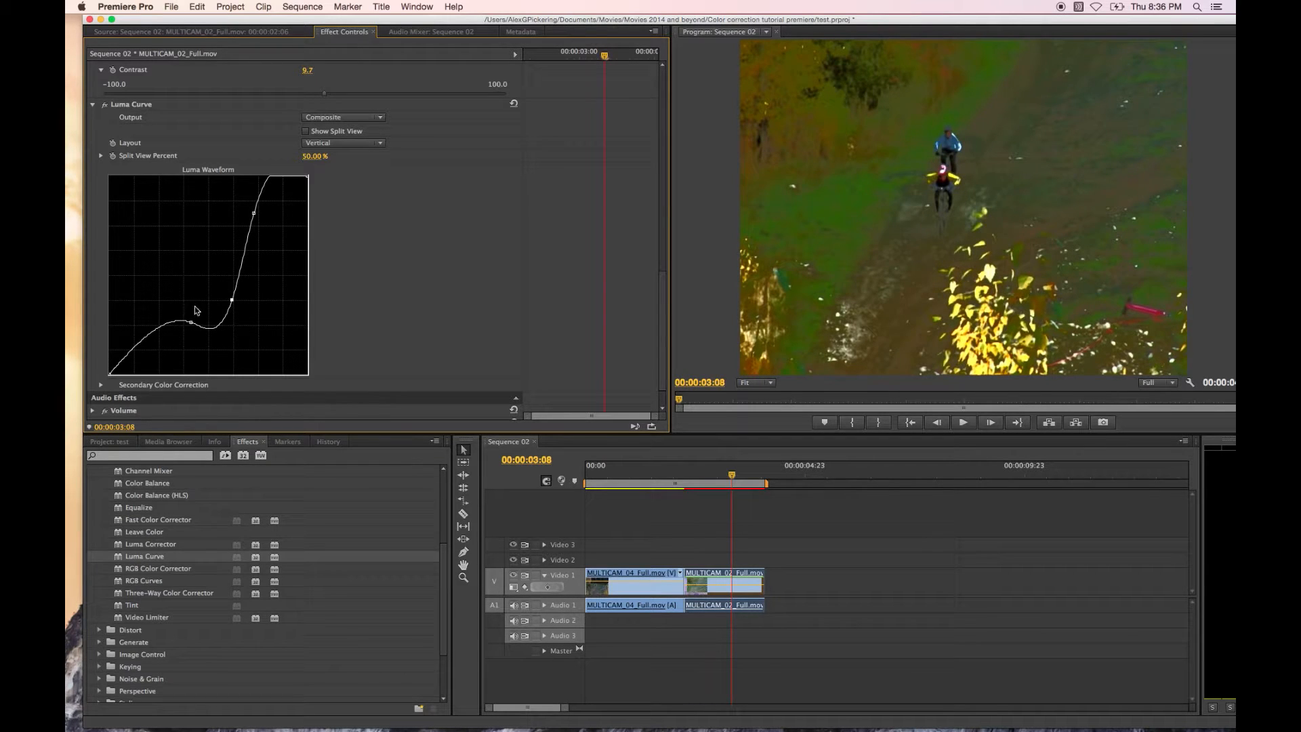
drag(232, 299, 212, 290)
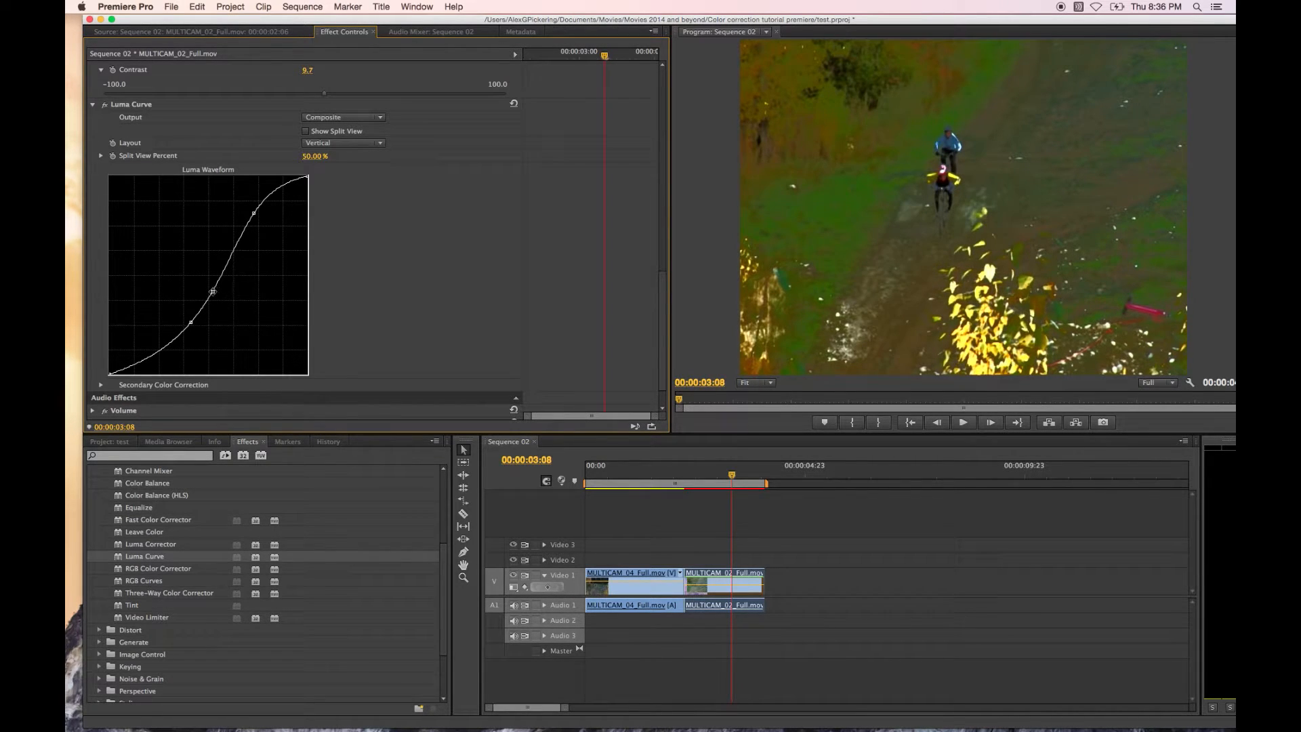
drag(253, 213, 266, 254)
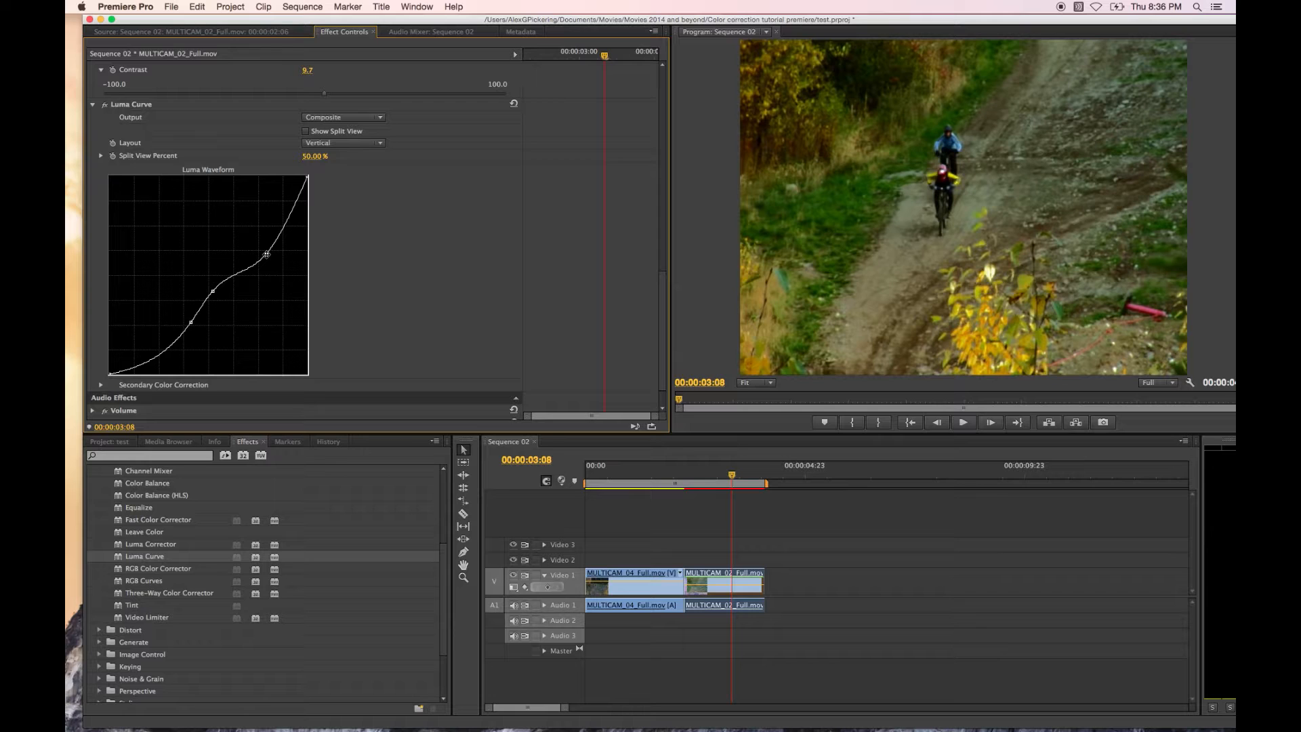
click(140, 106)
key(Delete)
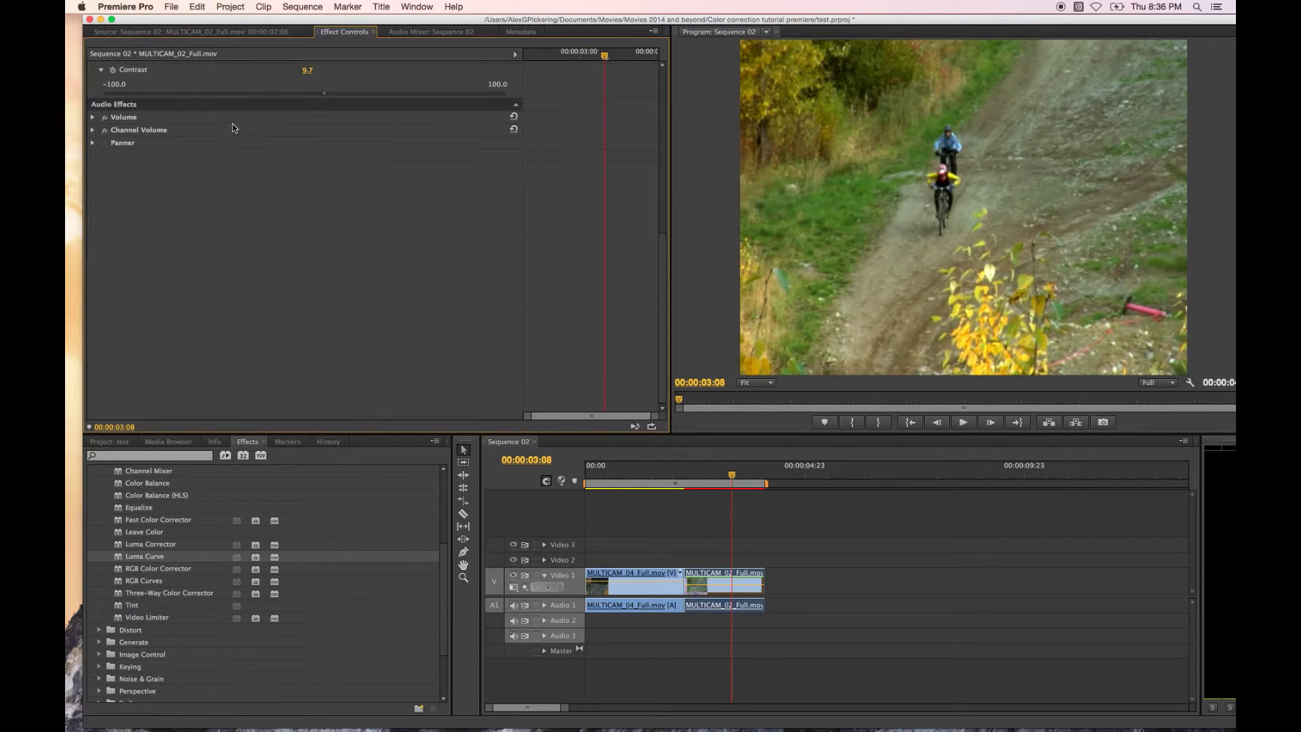
Review the Three-Way Color Corrector settings and compare the graded clip with its ungraded source and with MULTICAM_04_Full.mov
scroll(247, 162, up, 10)
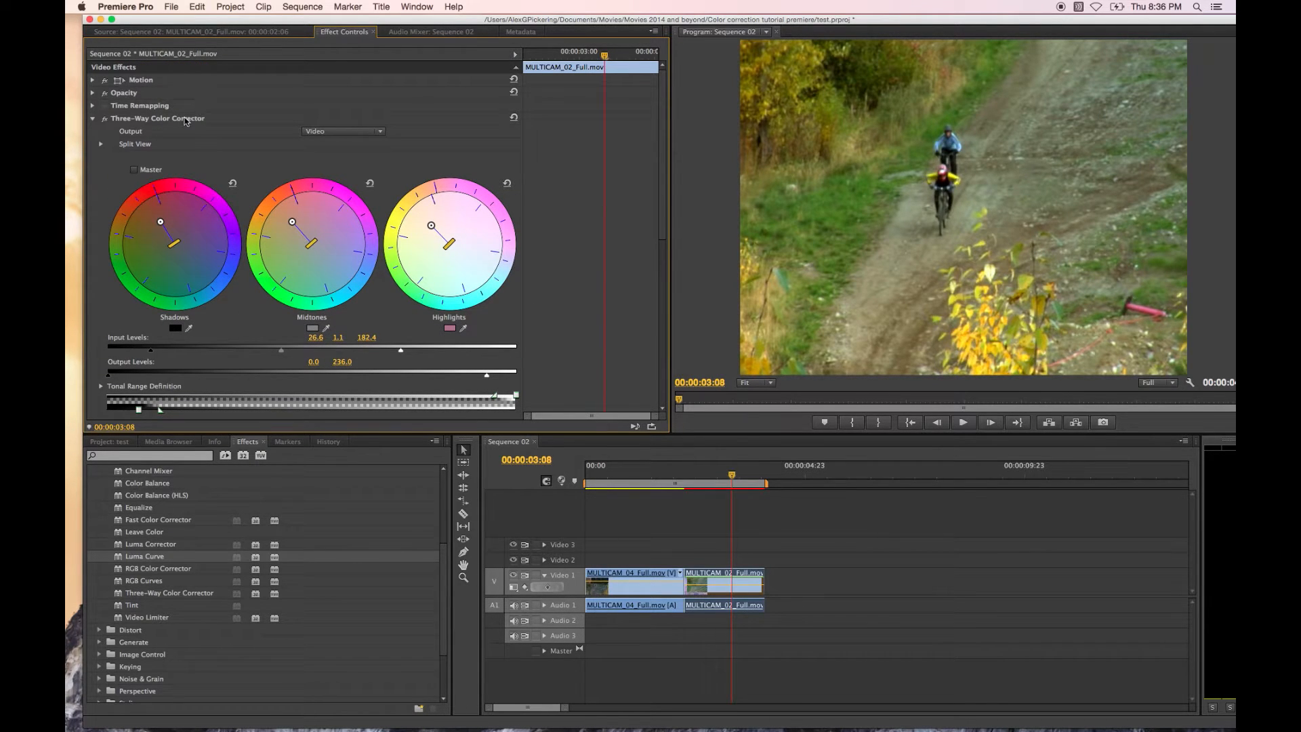
scroll(241, 221, down, 5)
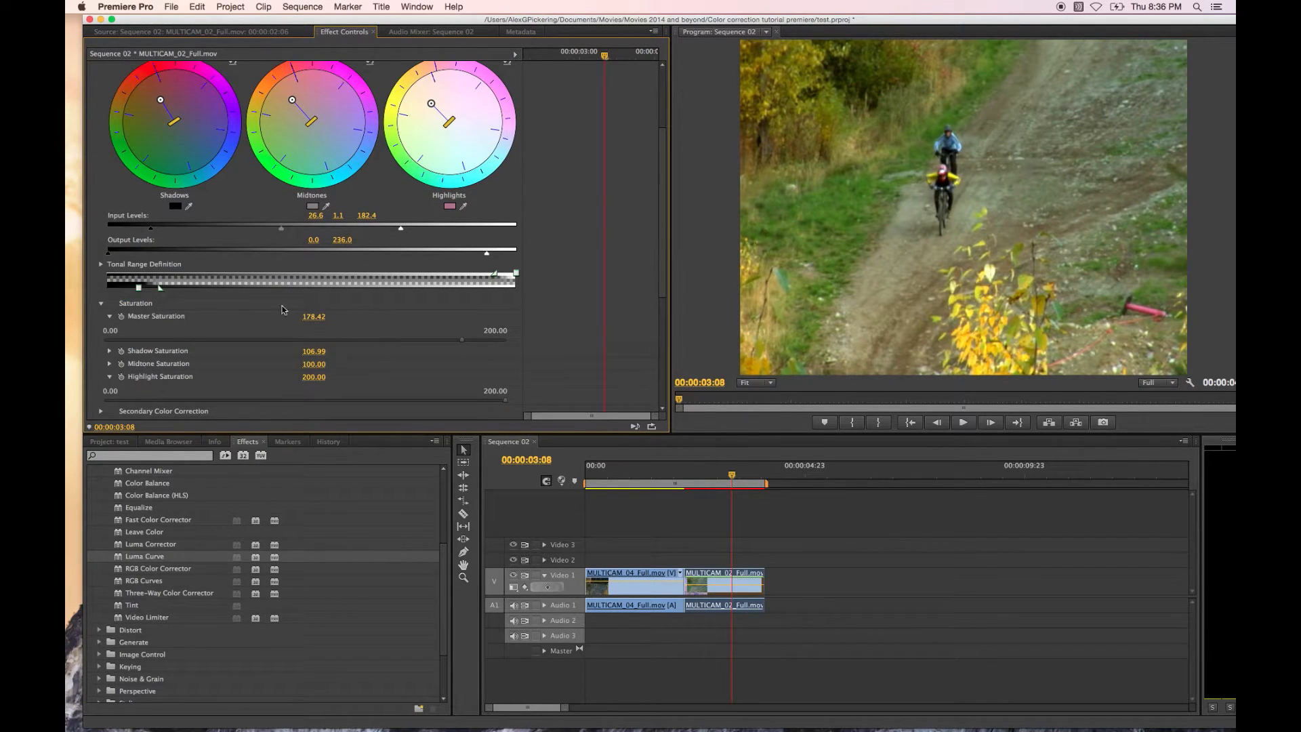
scroll(315, 555, up, 5)
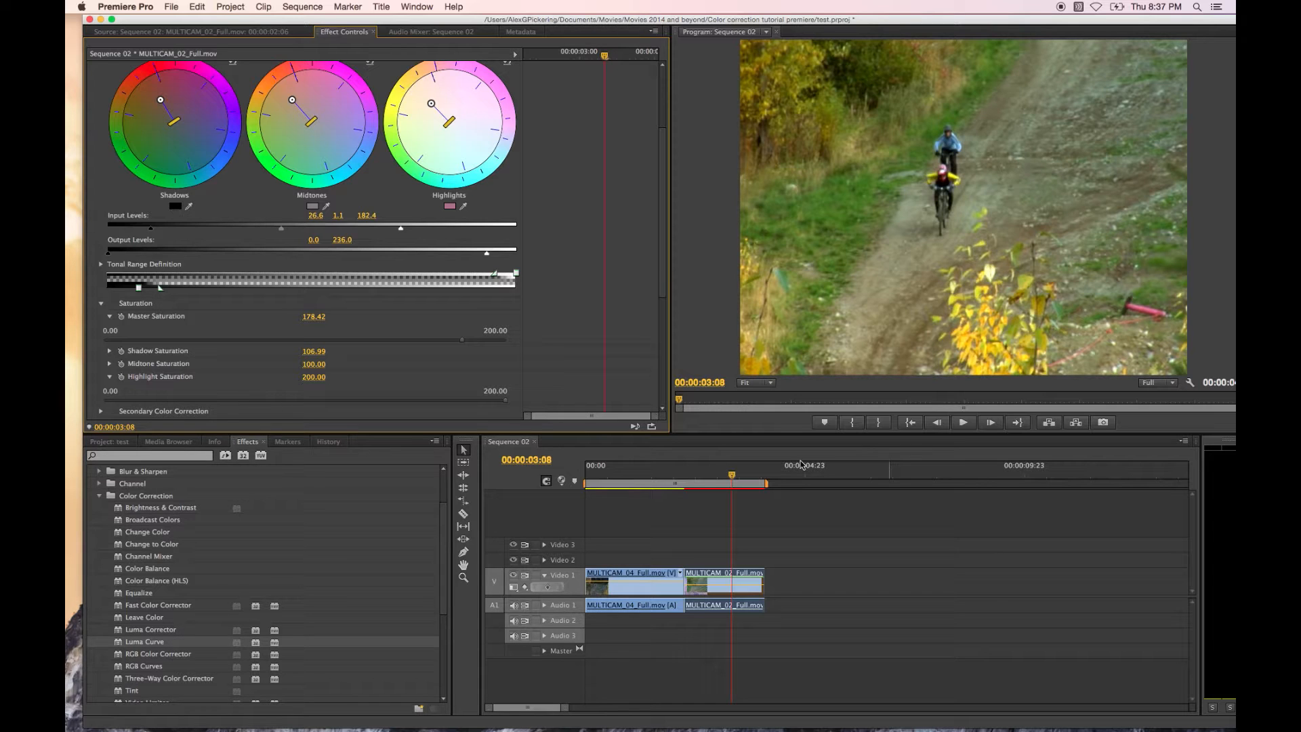
scroll(339, 335, up, 1)
scroll(339, 335, up, 5)
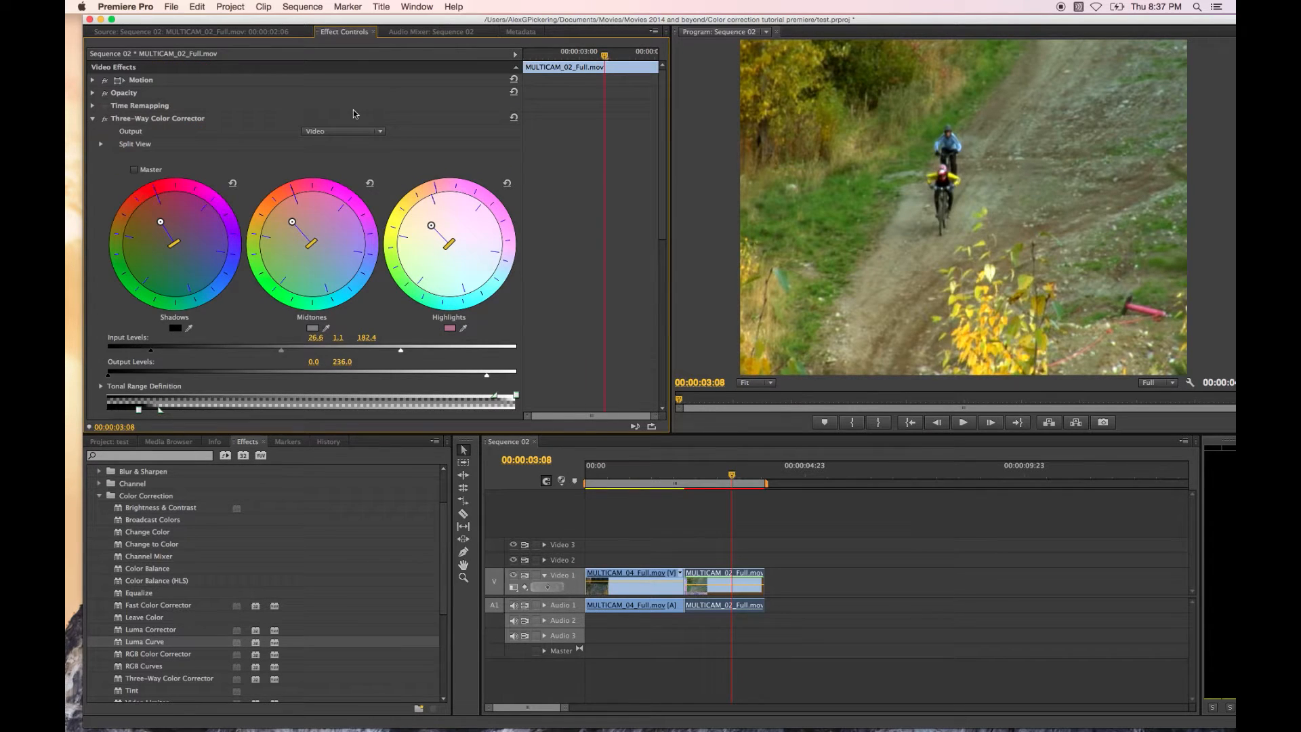
click(180, 34)
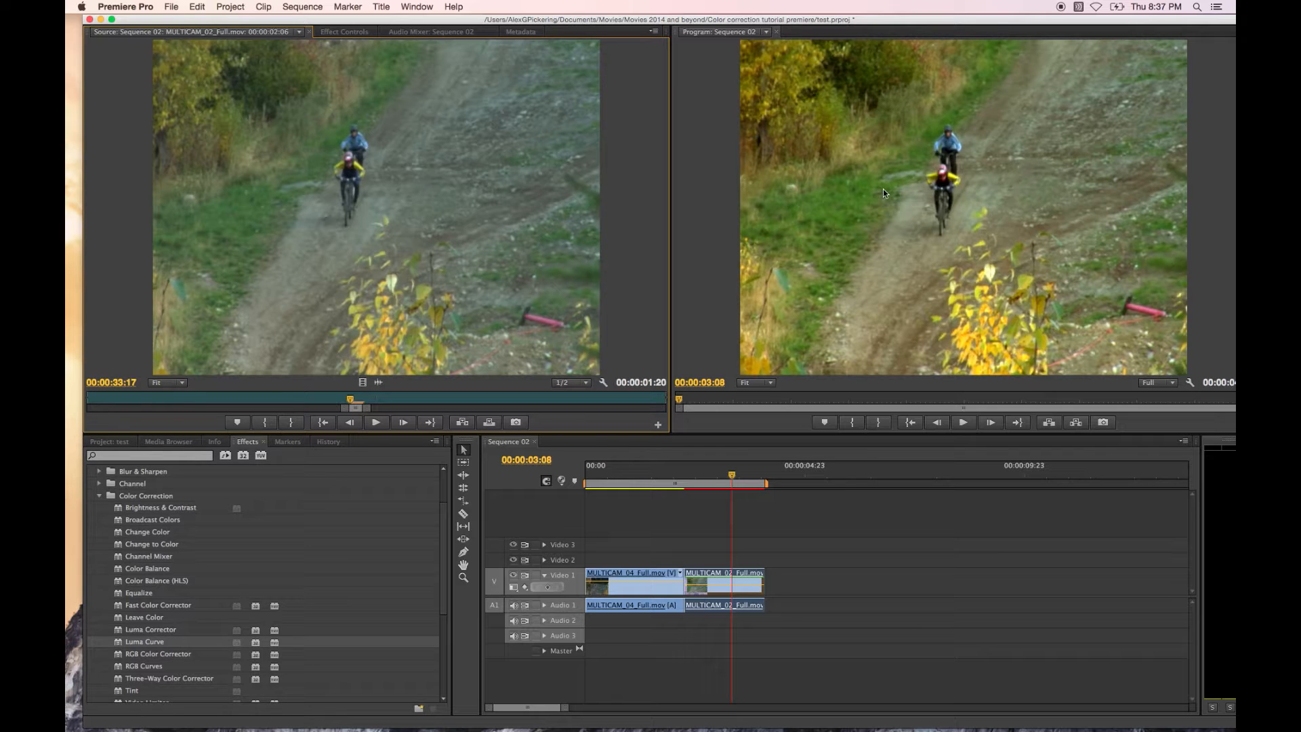
click(637, 477)
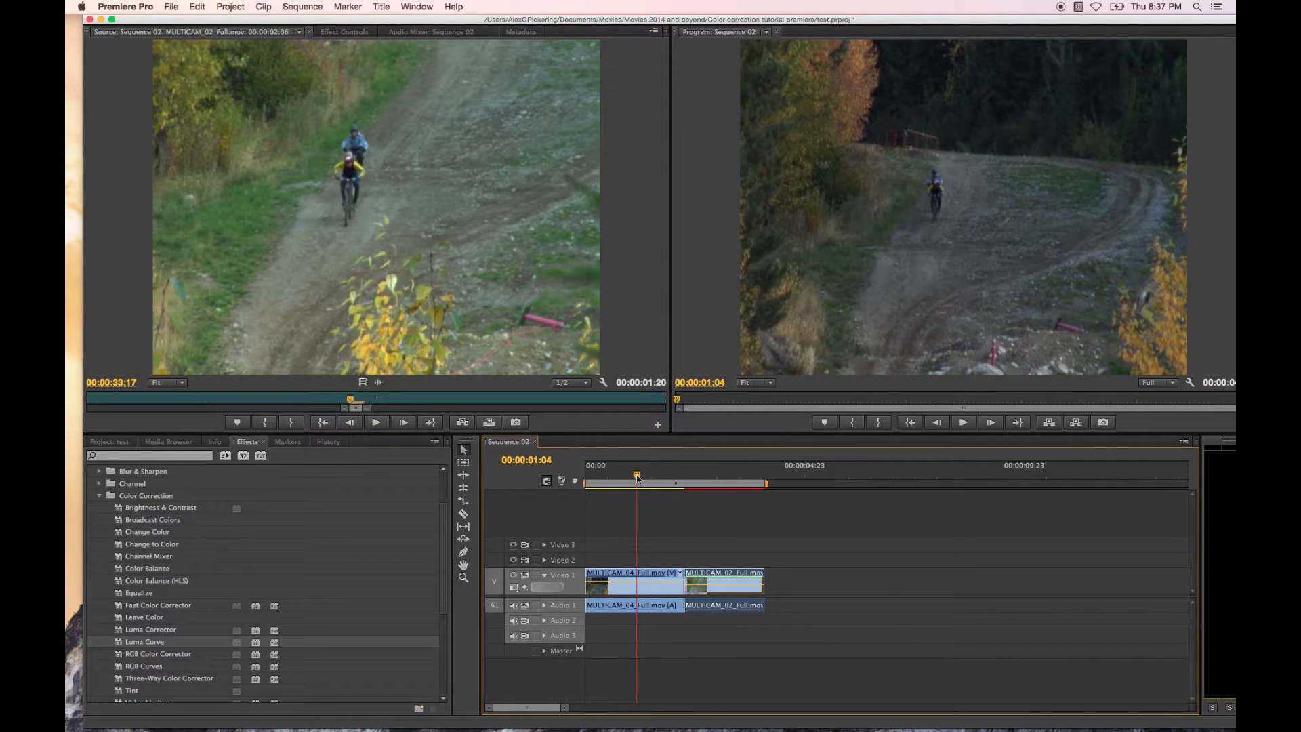
click(723, 476)
click(644, 473)
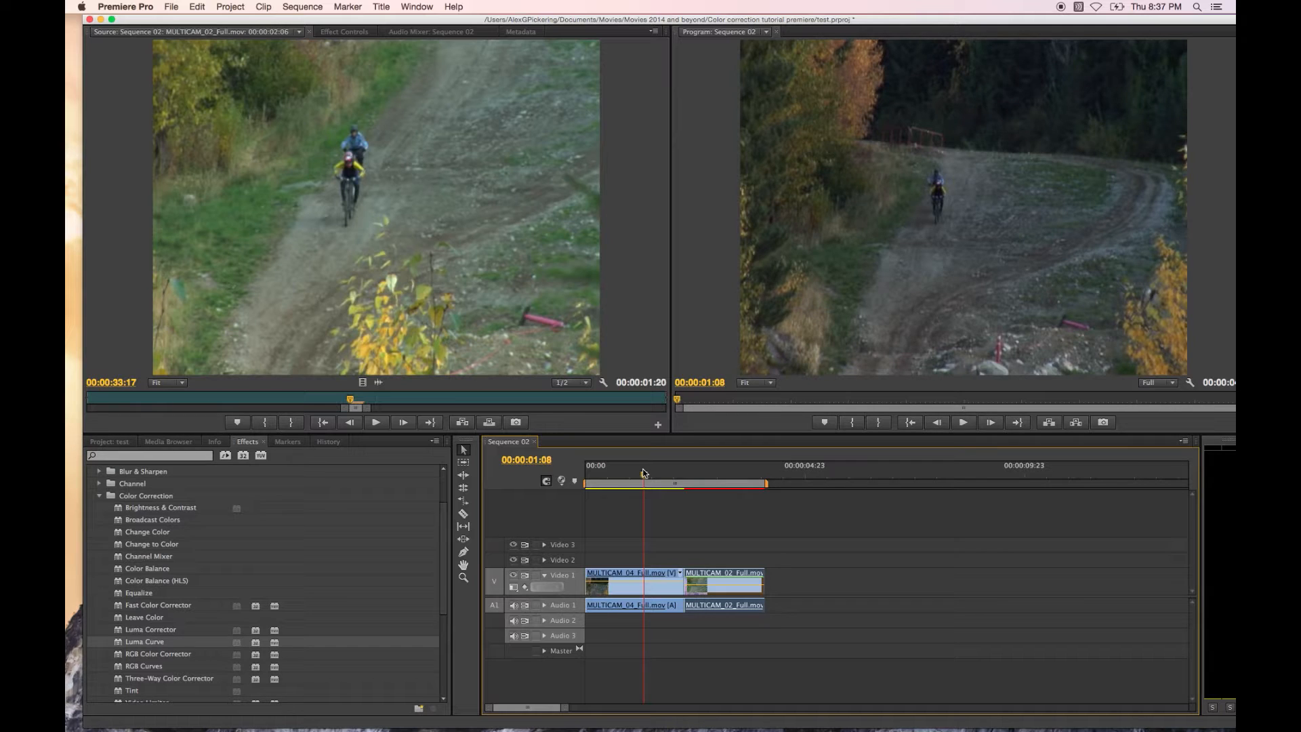
click(719, 477)
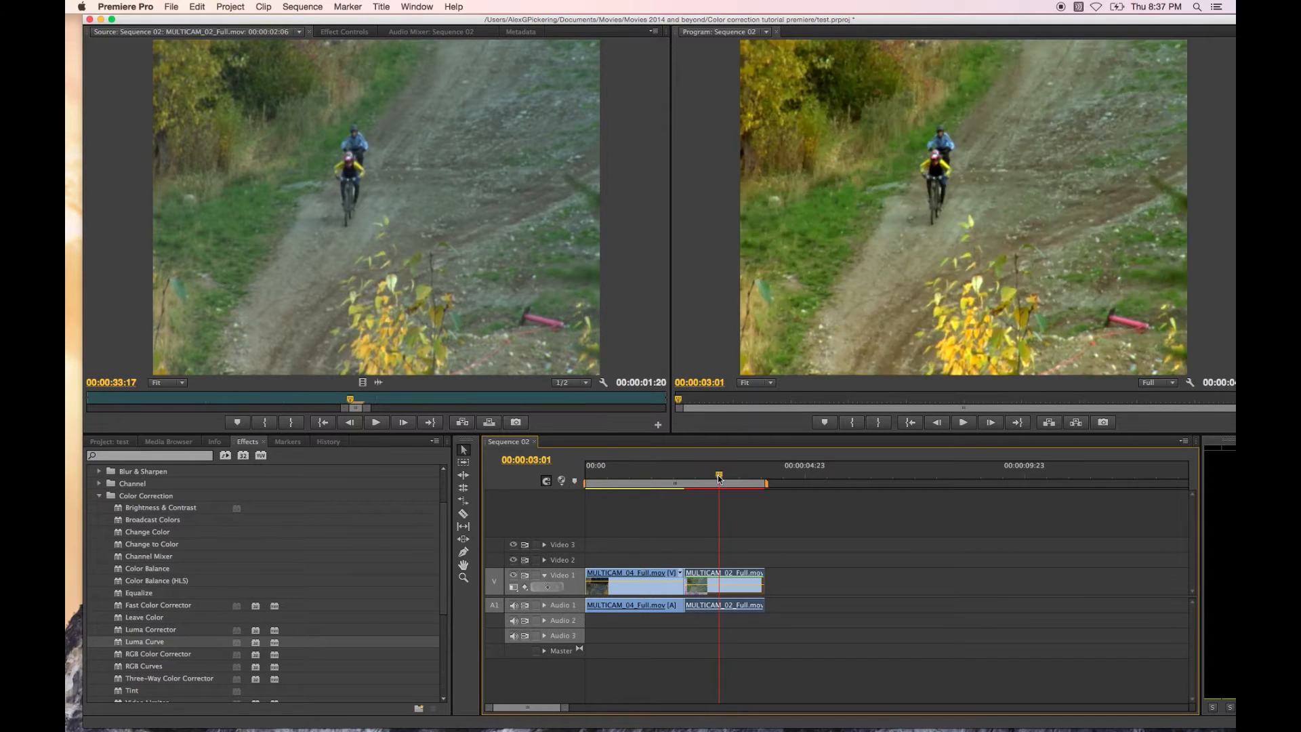
click(643, 476)
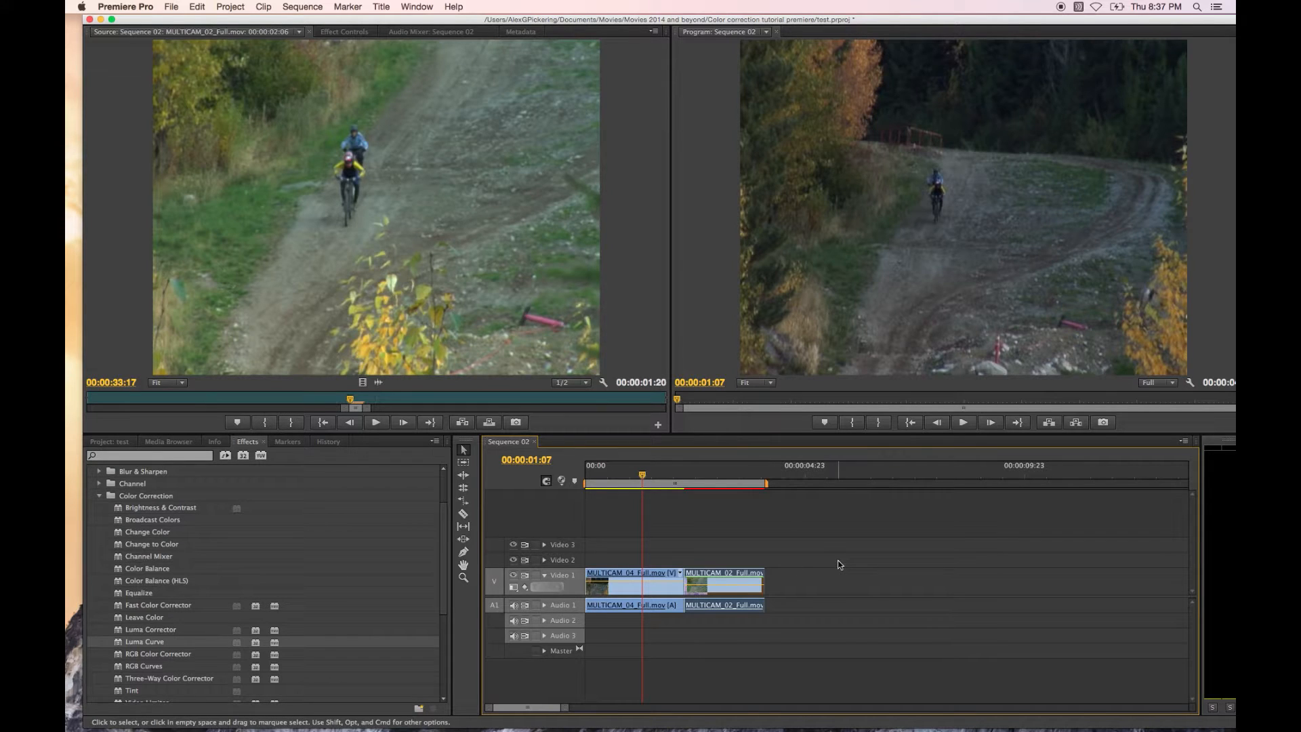
Collapse and copy the Three-Way Color Corrector and Brightness & Contrast effects of the MULTICAM_02_Full.mov clip
click(737, 577)
click(736, 572)
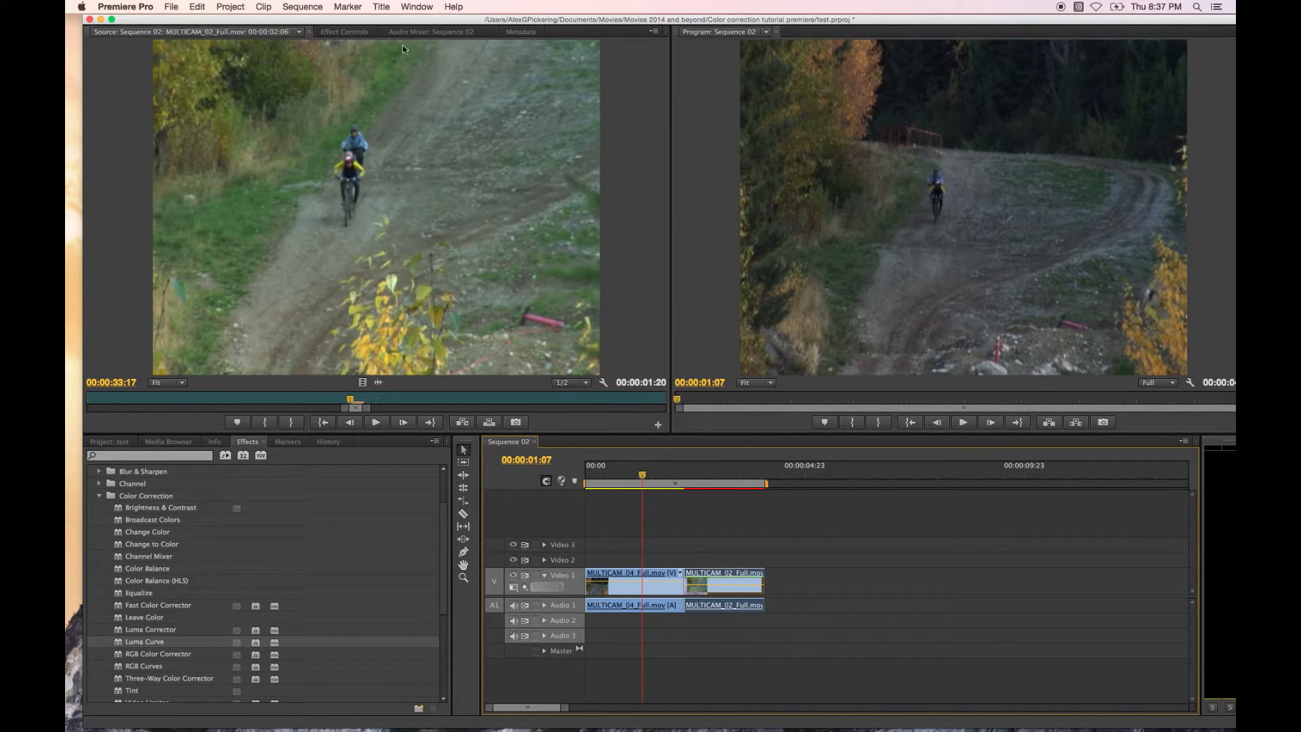
click(356, 33)
click(200, 120)
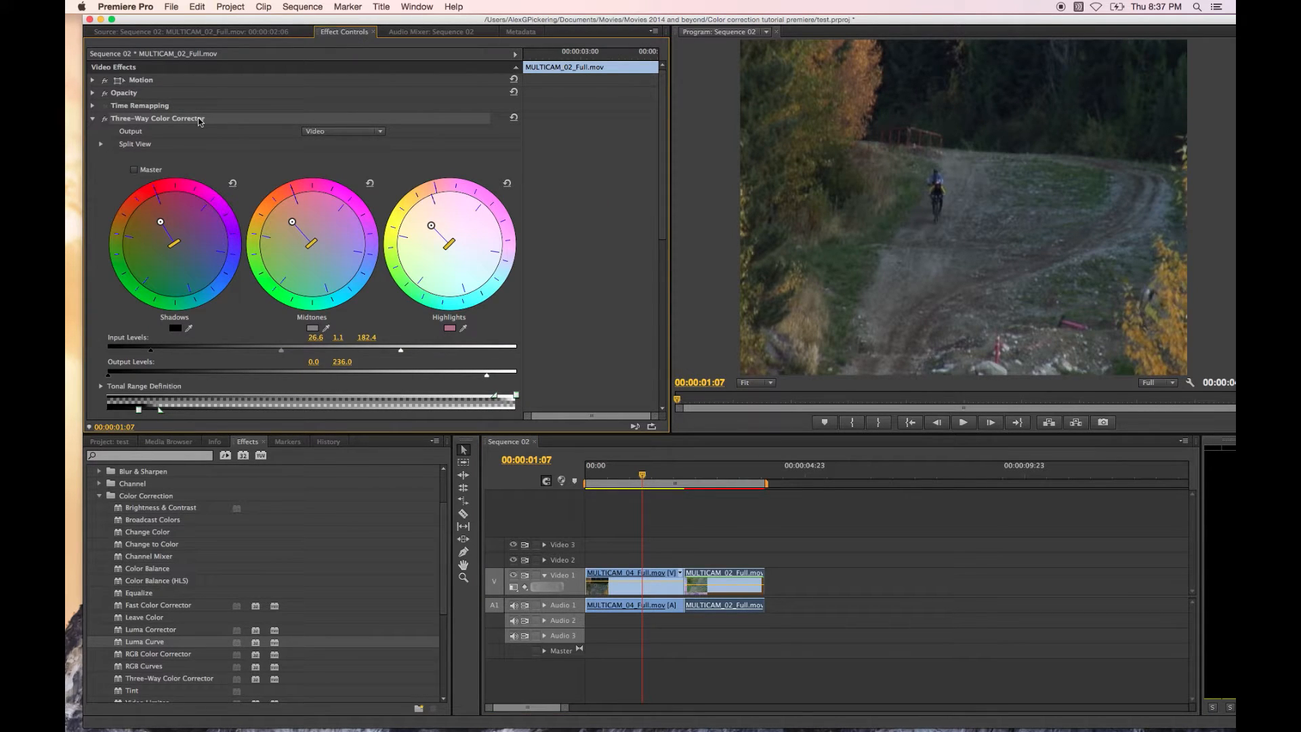
click(92, 120)
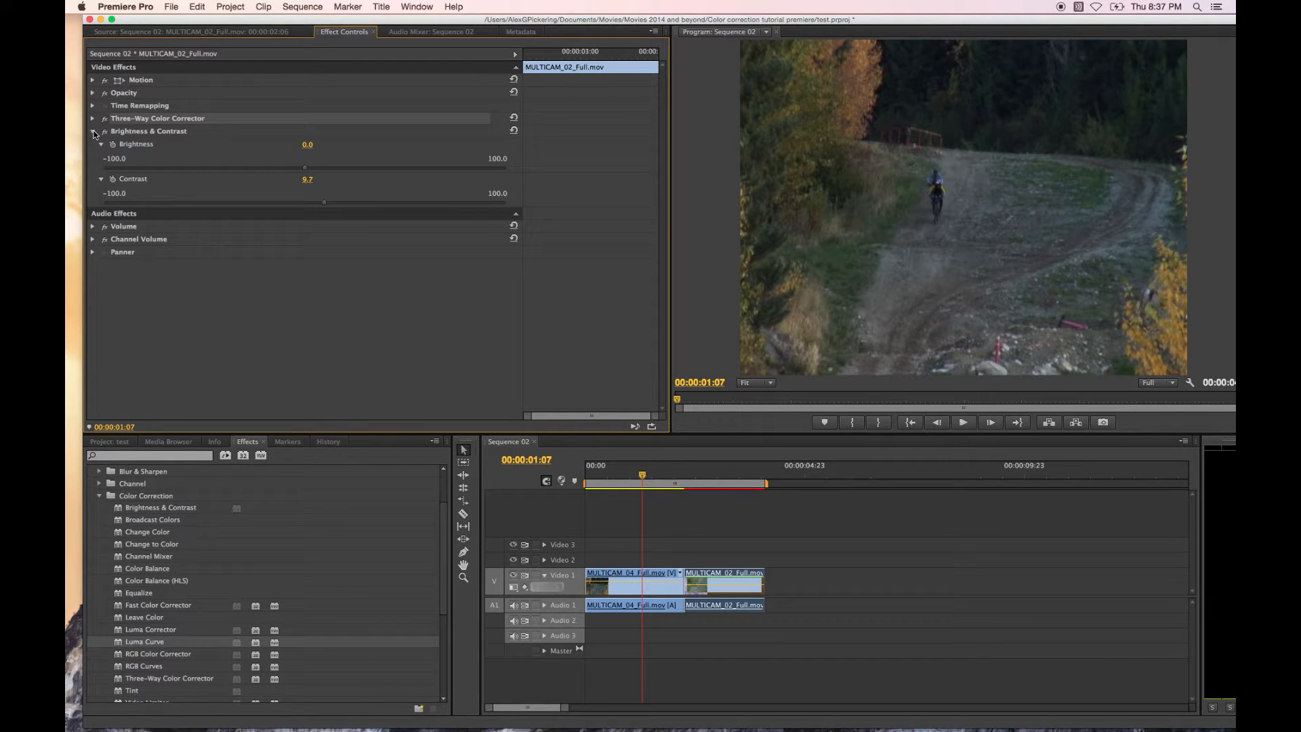
click(92, 132)
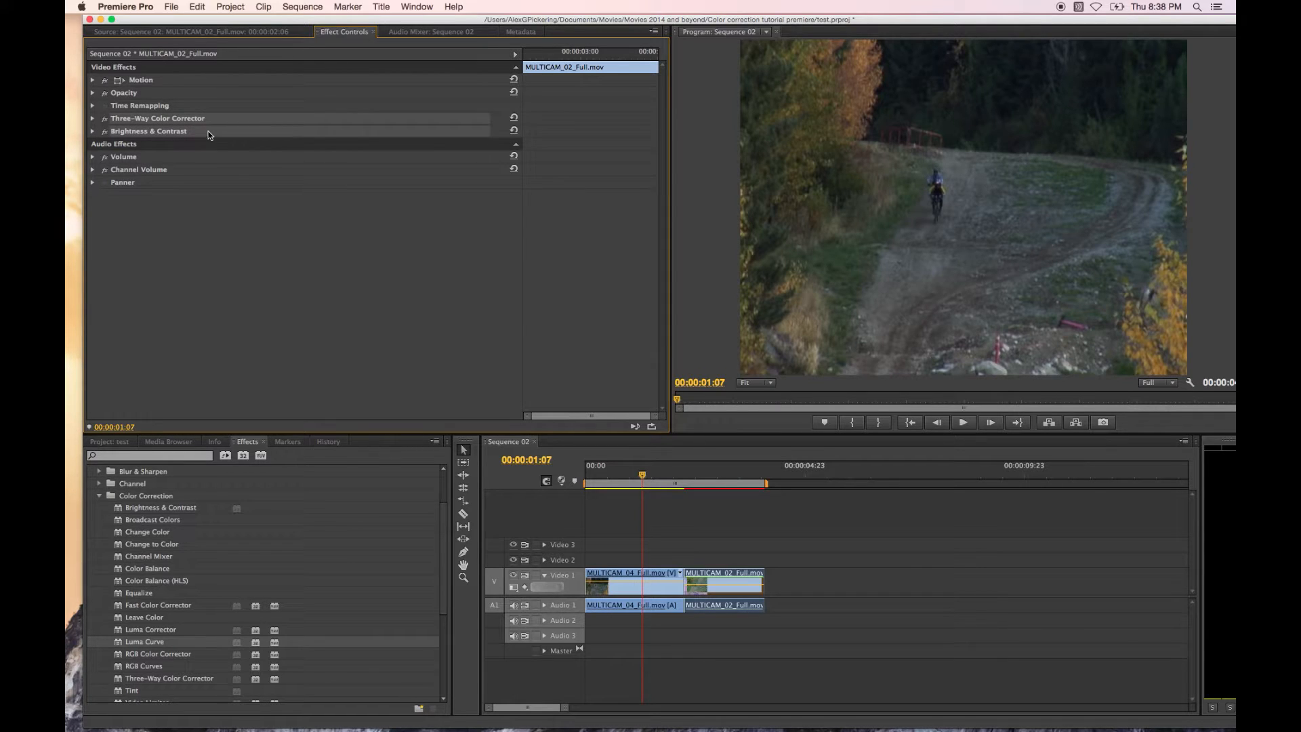
click(192, 5)
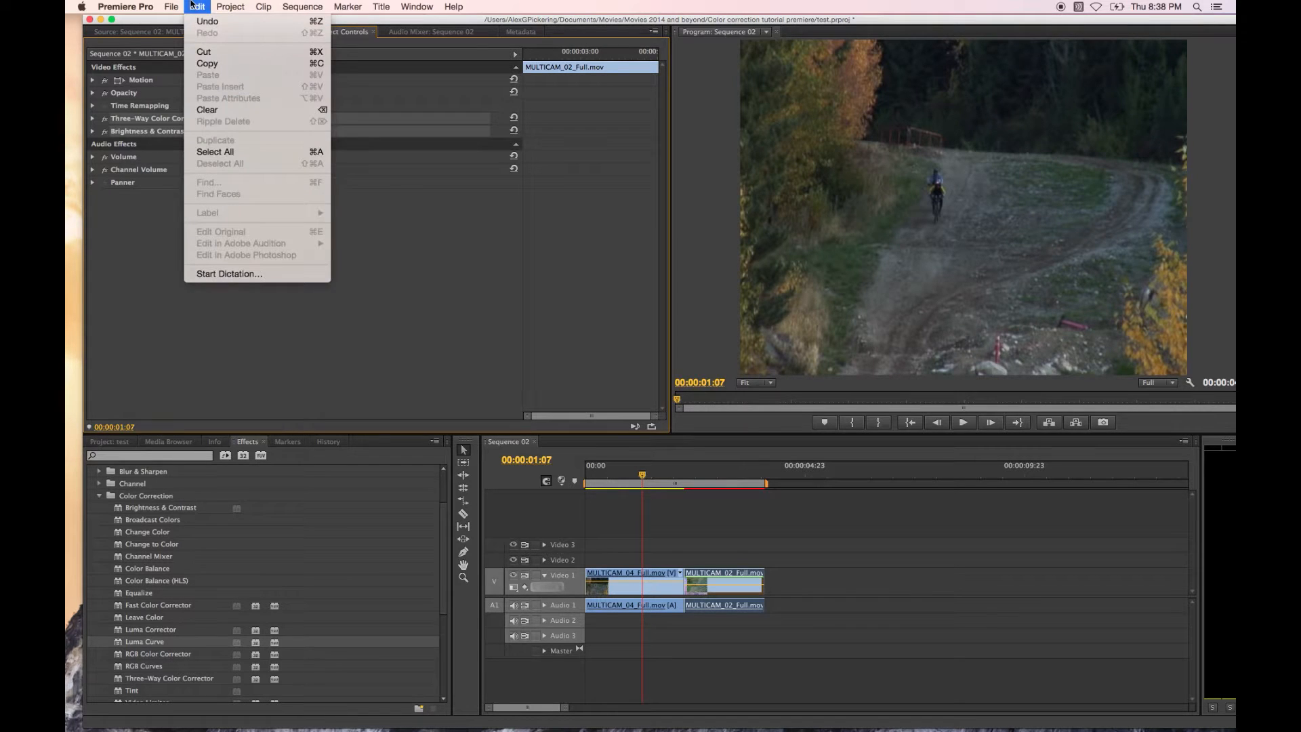
click(208, 63)
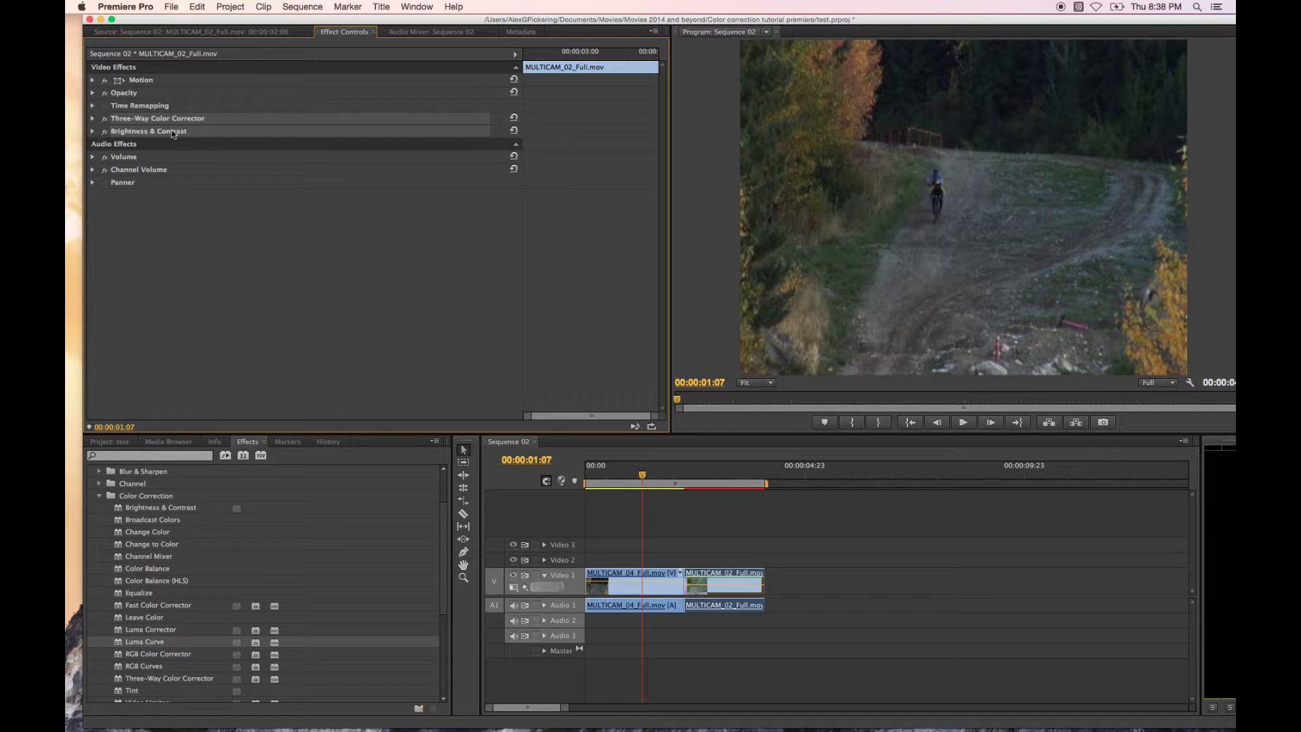
Paste the copied effects onto the MULTICAM_04_Full.mov clip and move the playhead to 00:00:02:17 in the neighbouring clip for comparison
click(626, 580)
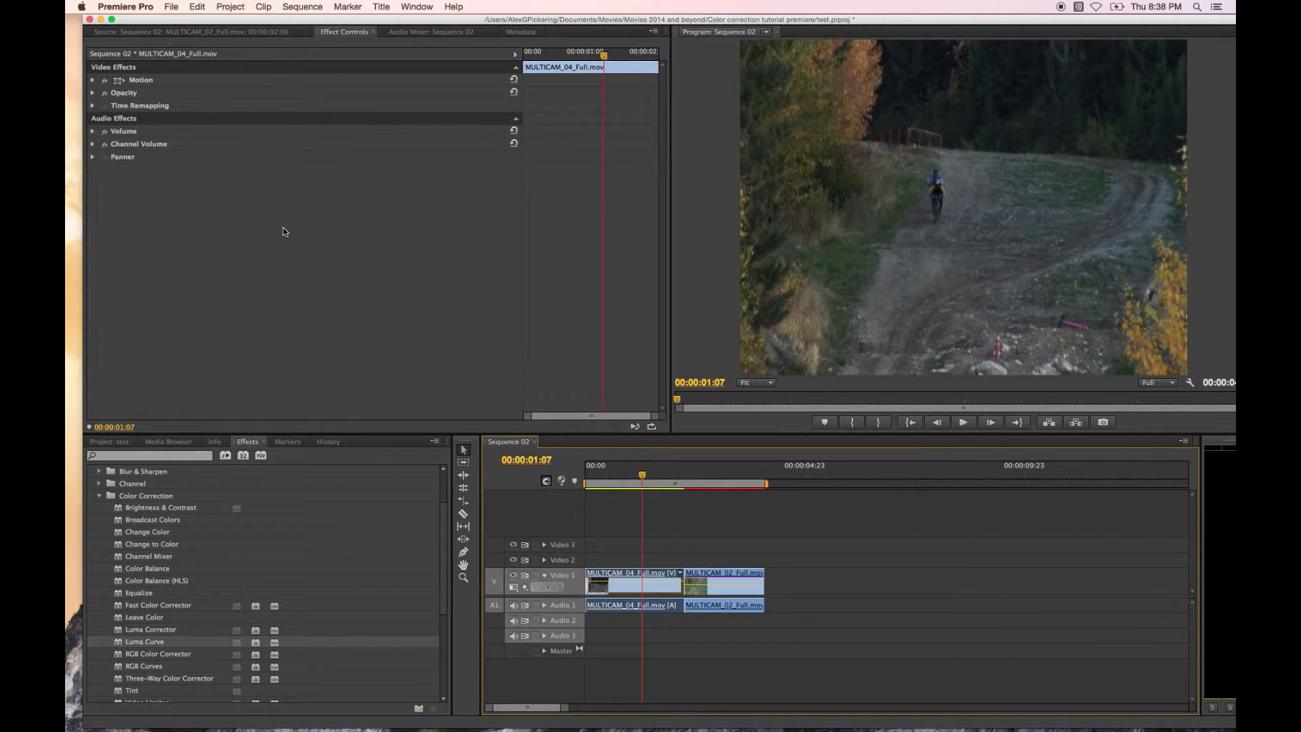
click(172, 6)
mouse_move(197, 7)
click(211, 74)
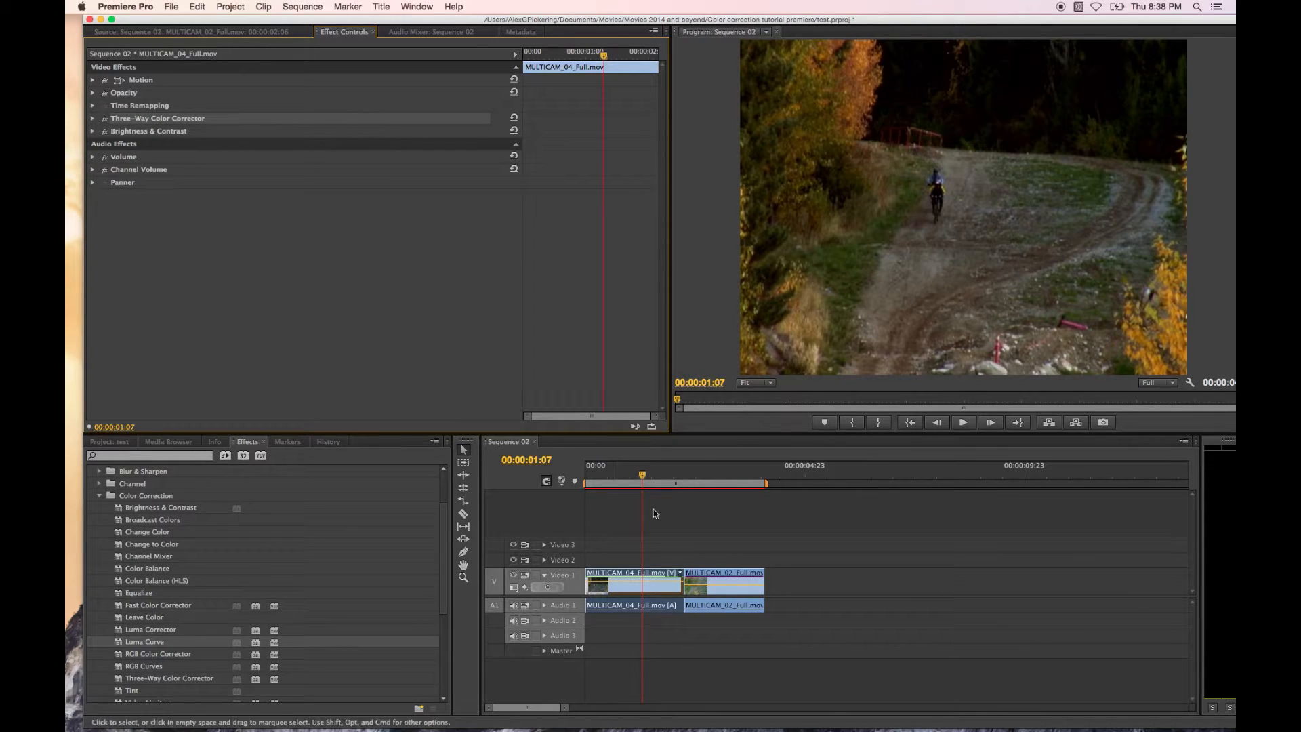
click(704, 476)
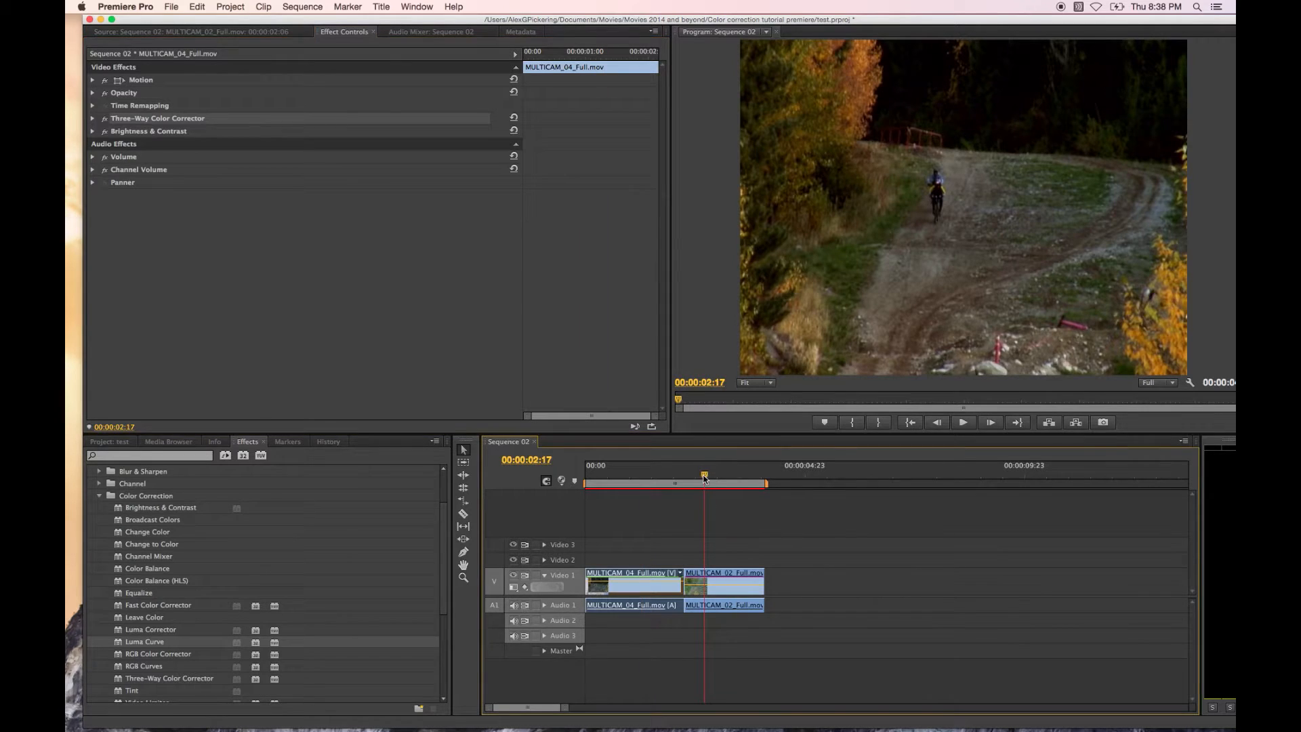
Return the playhead to 00:00:01:02 in MULTICAM_04_Full.mov and lower the clip's Brightness & Contrast contrast to 3.3
click(632, 481)
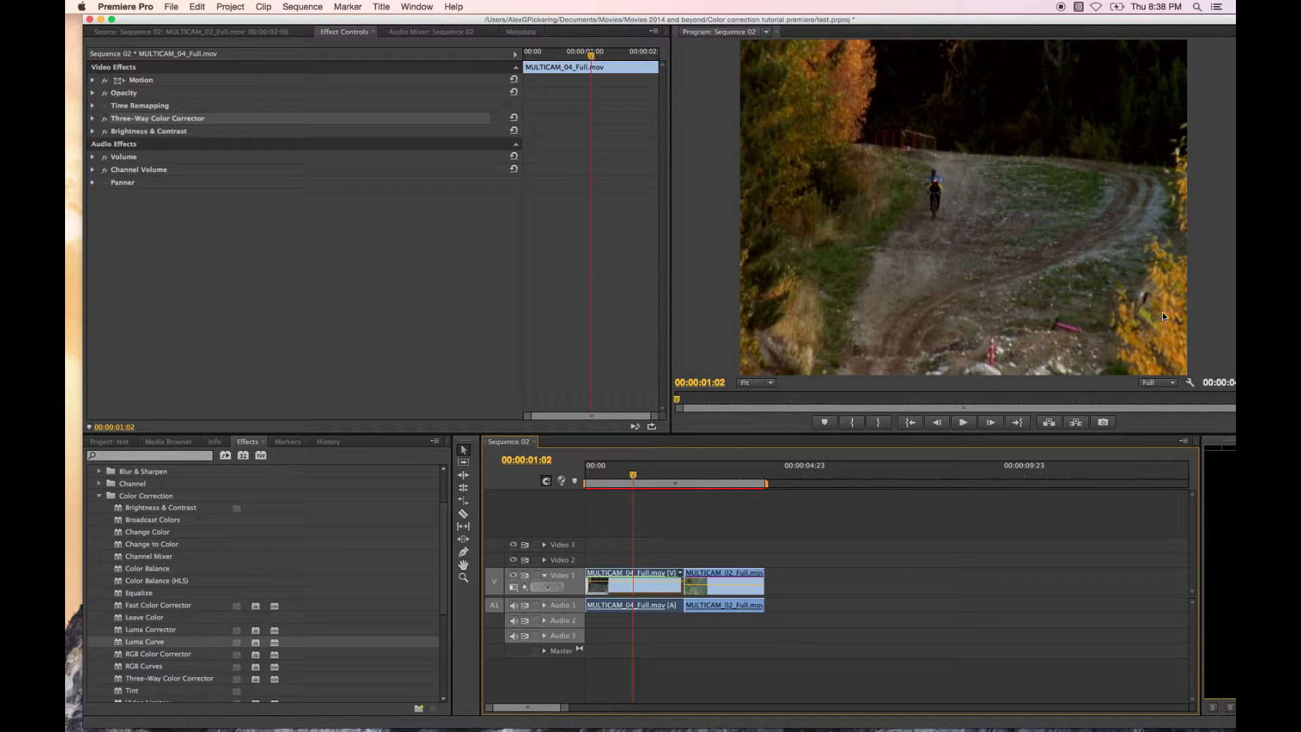
click(95, 132)
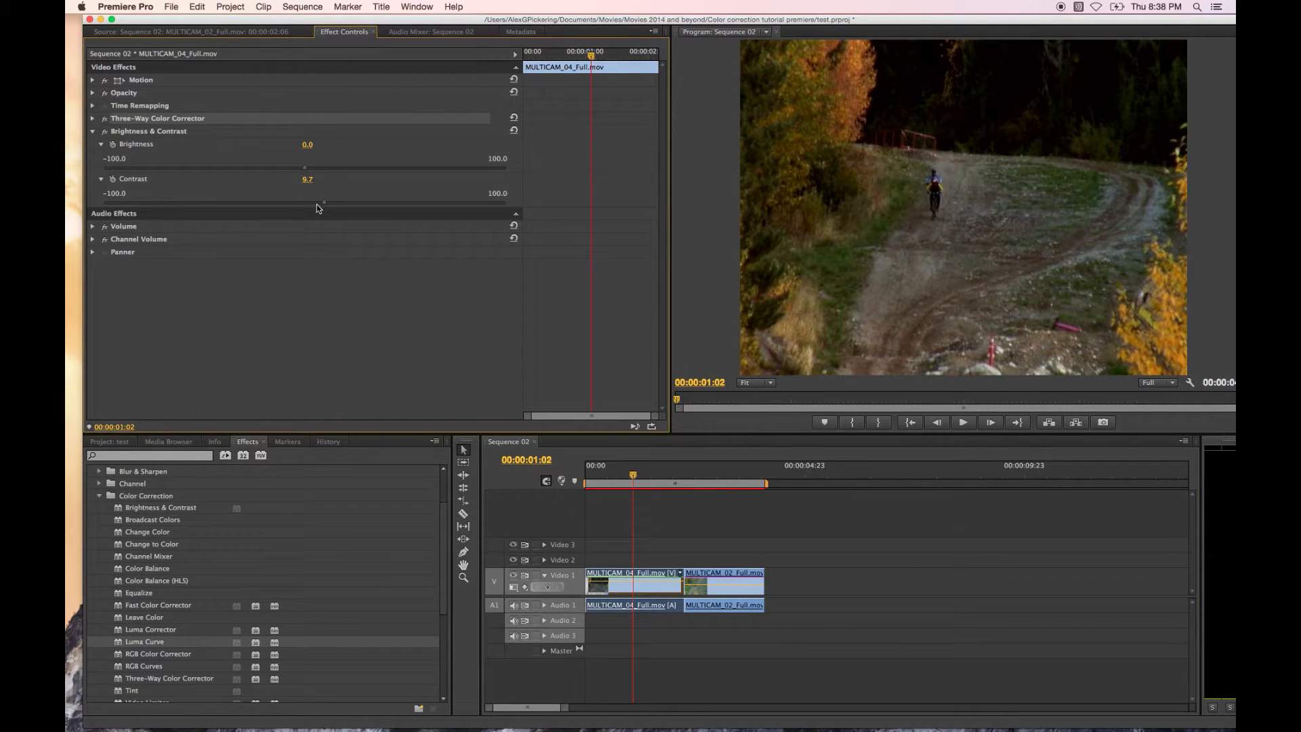
drag(318, 204, 311, 203)
Set the Three-Way Color Corrector input levels to 8.4, 1.3 and 170.3 and output white to 255, and compare with MULTICAM_02_Full.mov
click(92, 118)
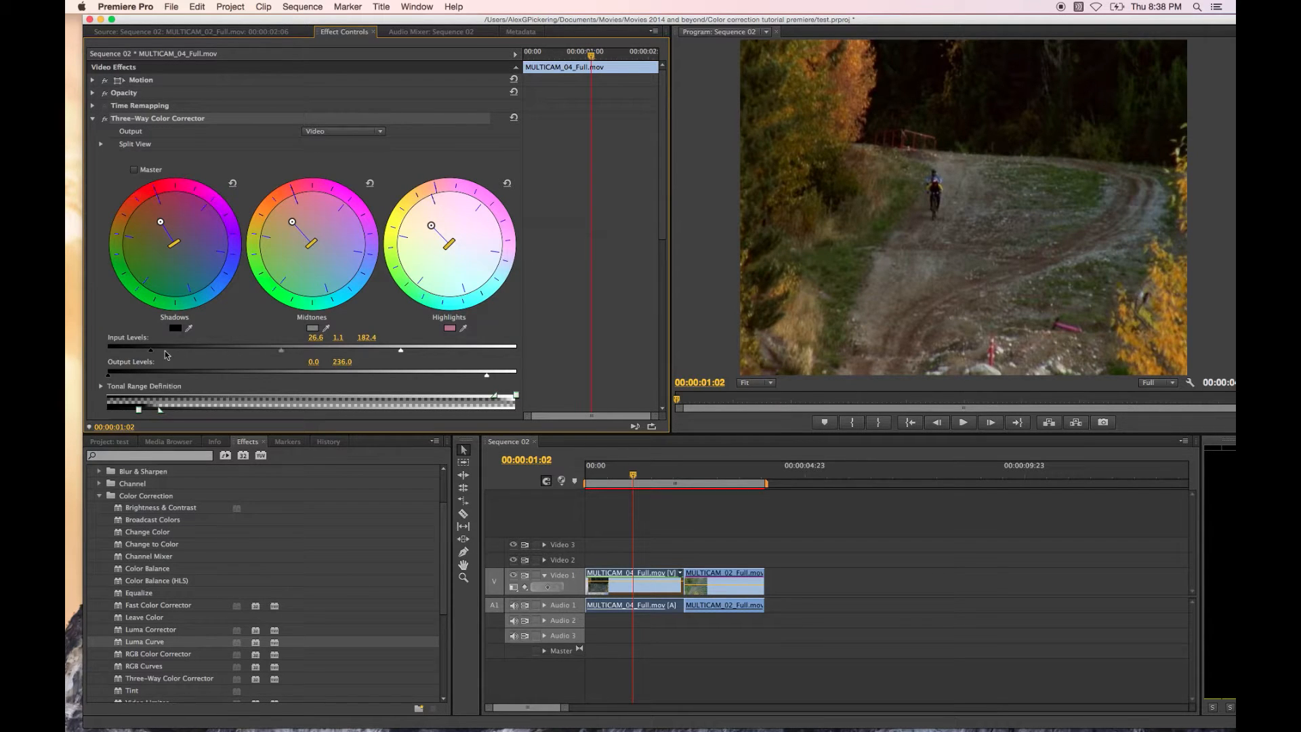
drag(151, 350, 121, 353)
mouse_move(268, 351)
mouse_down()
mouse_move(312, 353)
mouse_move(275, 360)
mouse_up()
drag(400, 353, 368, 352)
drag(487, 375, 533, 379)
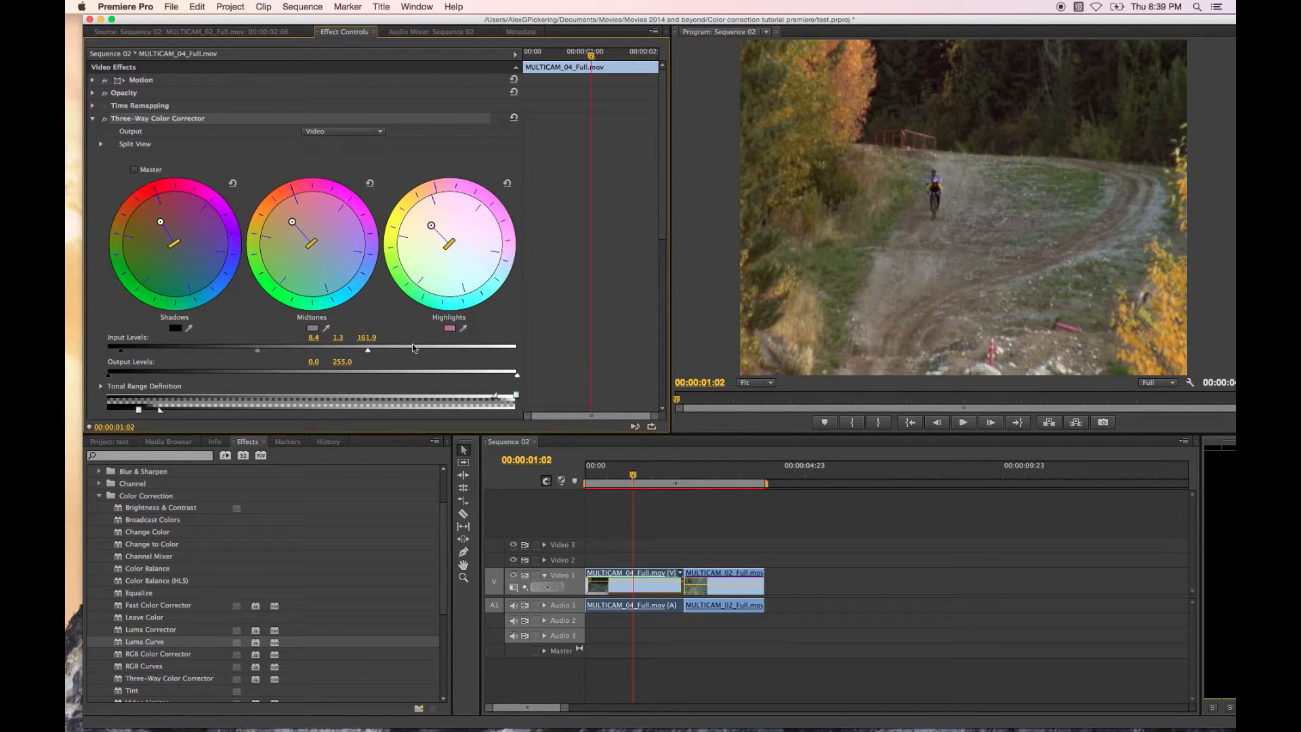
drag(369, 351, 381, 352)
click(726, 472)
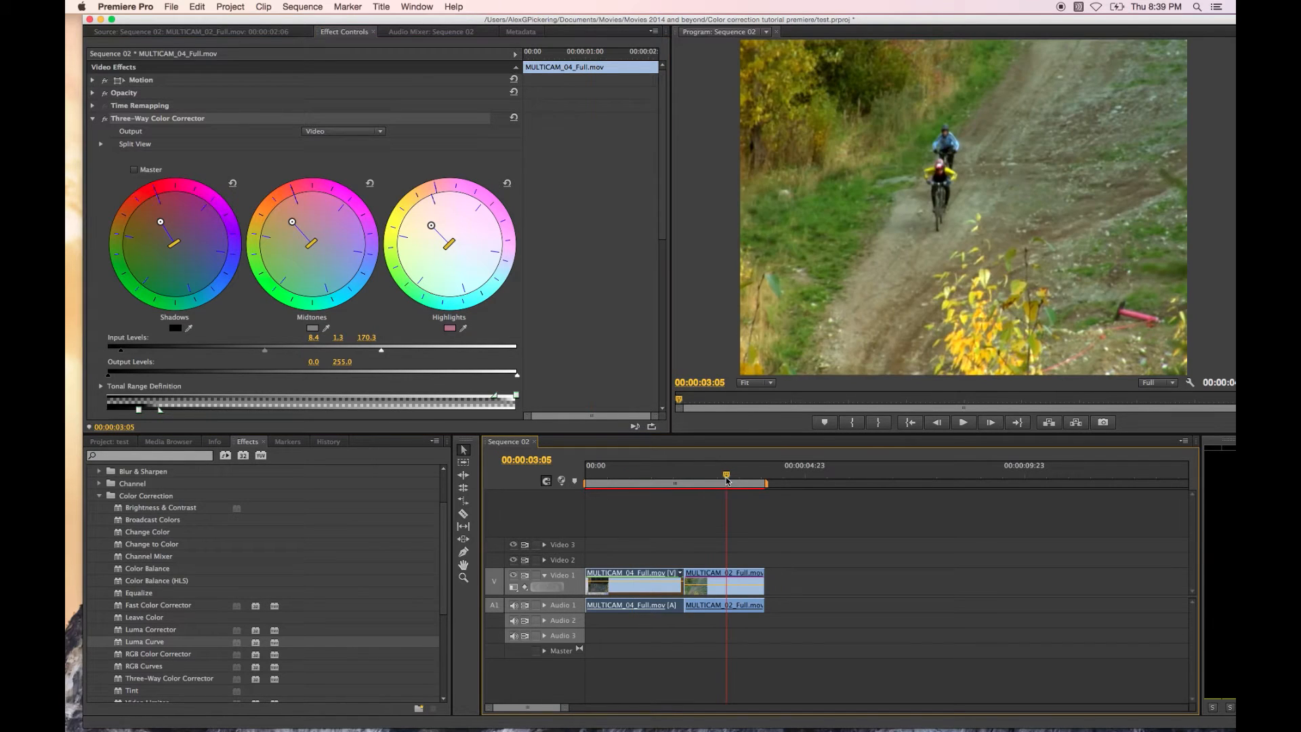
click(638, 481)
Raise the Three-Way Color Corrector's Master Saturation to 194.53, Midtone Saturation to 141.64 and Shadow Saturation to 135.26
scroll(580, 344, down, 2)
scroll(580, 345, down, 3)
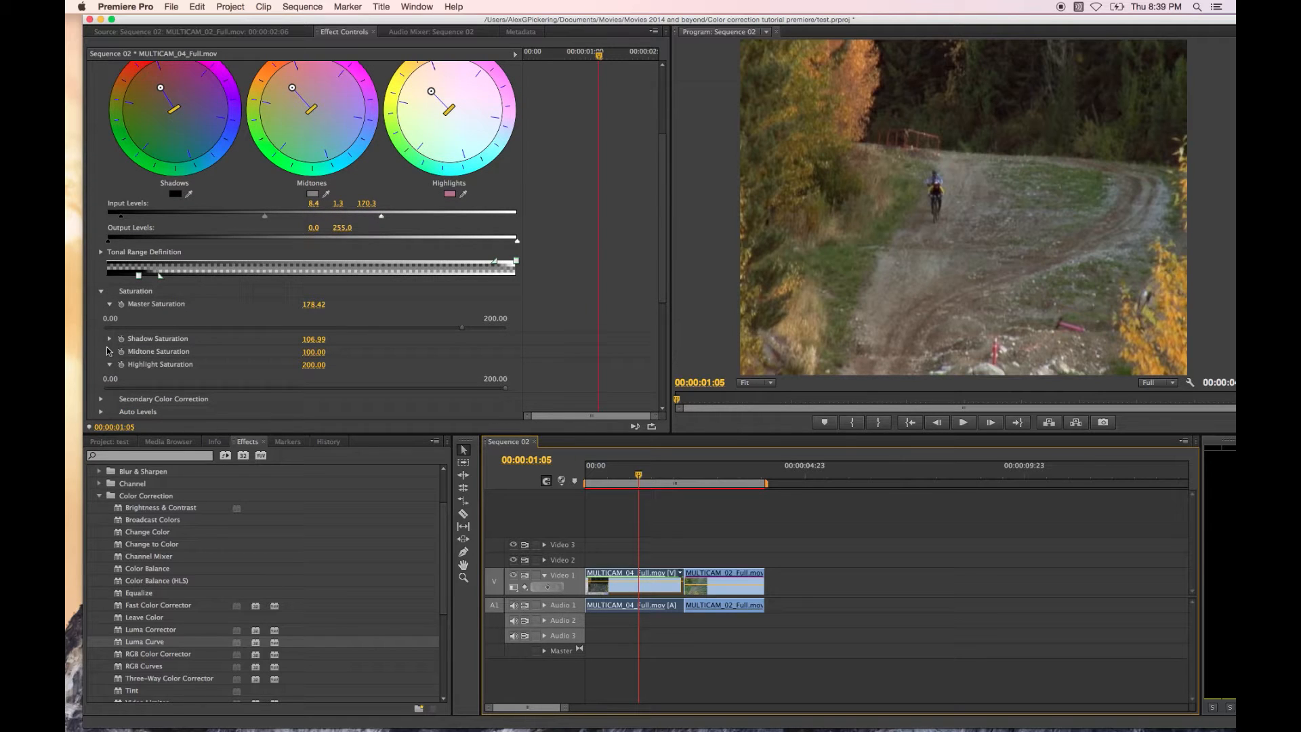
click(462, 329)
drag(491, 329, 494, 328)
click(112, 352)
click(388, 375)
click(109, 338)
click(364, 364)
drag(365, 367, 400, 362)
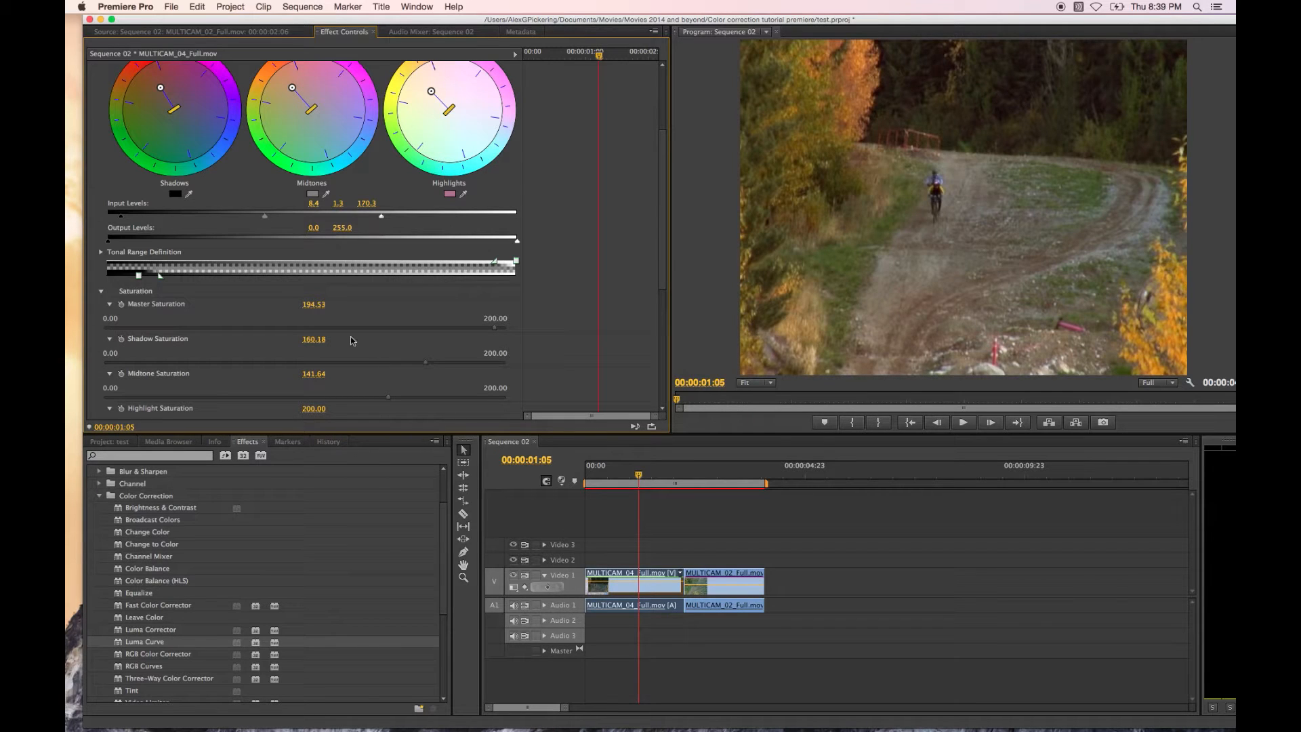
drag(417, 361, 376, 364)
scroll(377, 368, down, 1)
scroll(378, 368, down, 6)
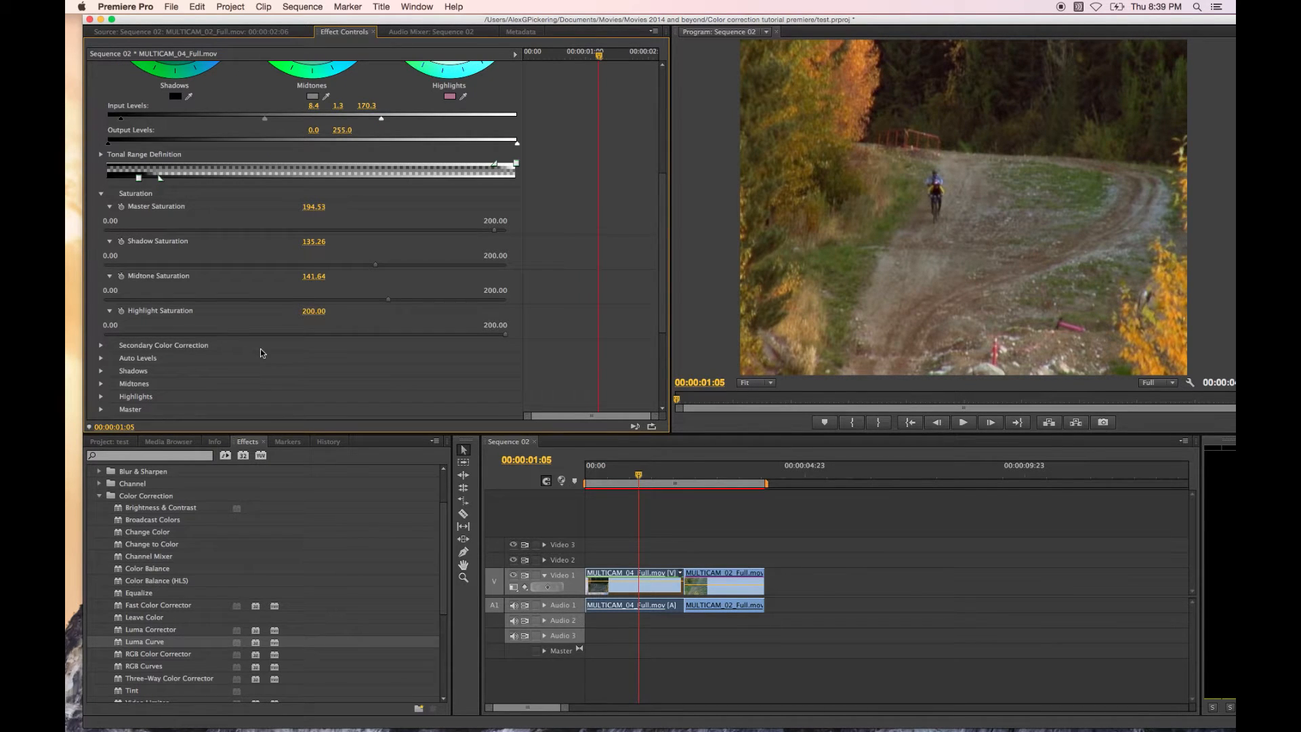
Push the highlights color balance further toward orange, fine-tune the midtones balance, and compare the clip with its neighbour
scroll(509, 319, up, 4)
scroll(508, 318, up, 8)
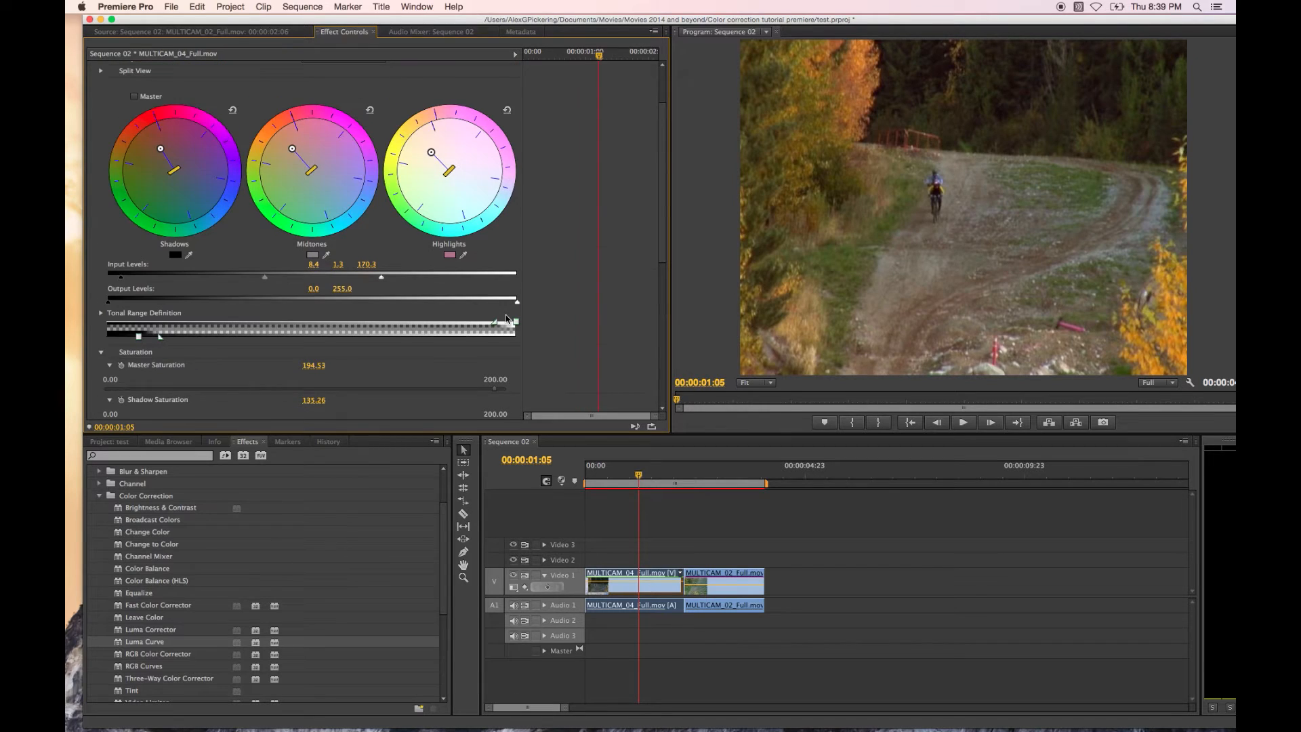
scroll(347, 333, down, 3)
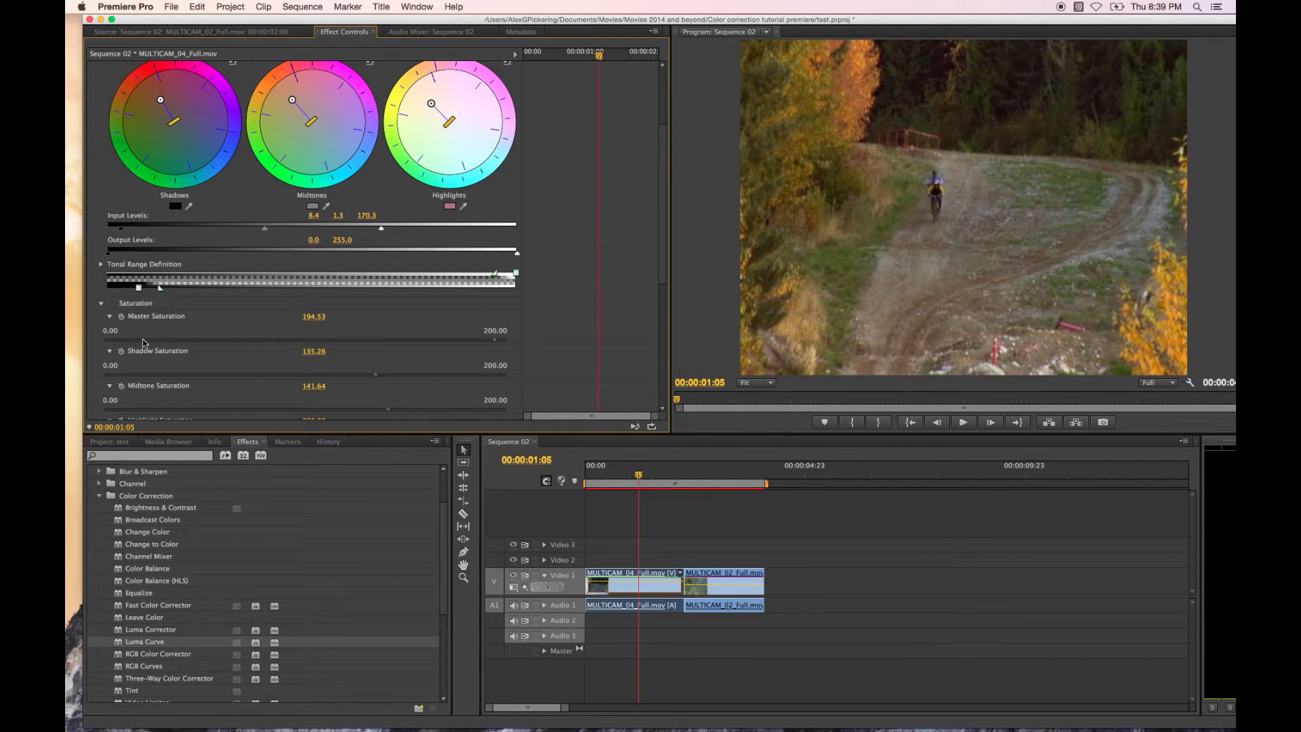
click(110, 315)
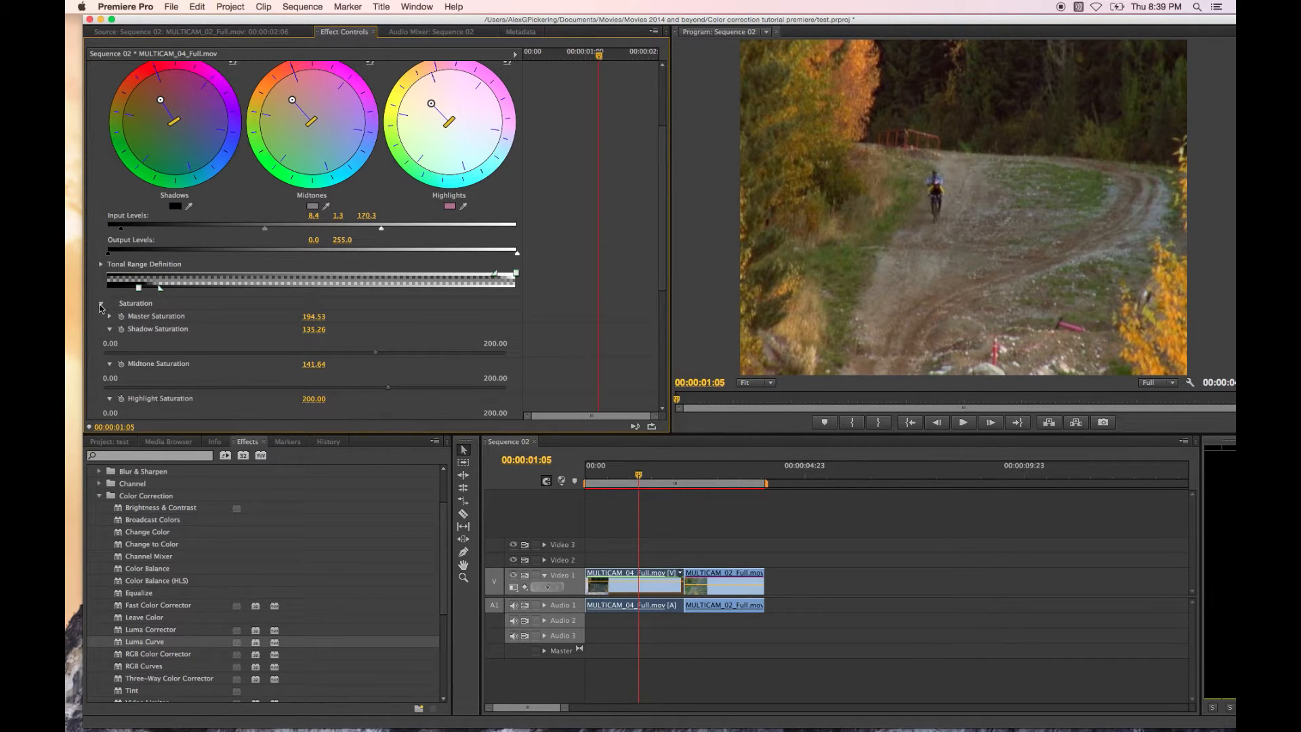
scroll(289, 169, up, 4)
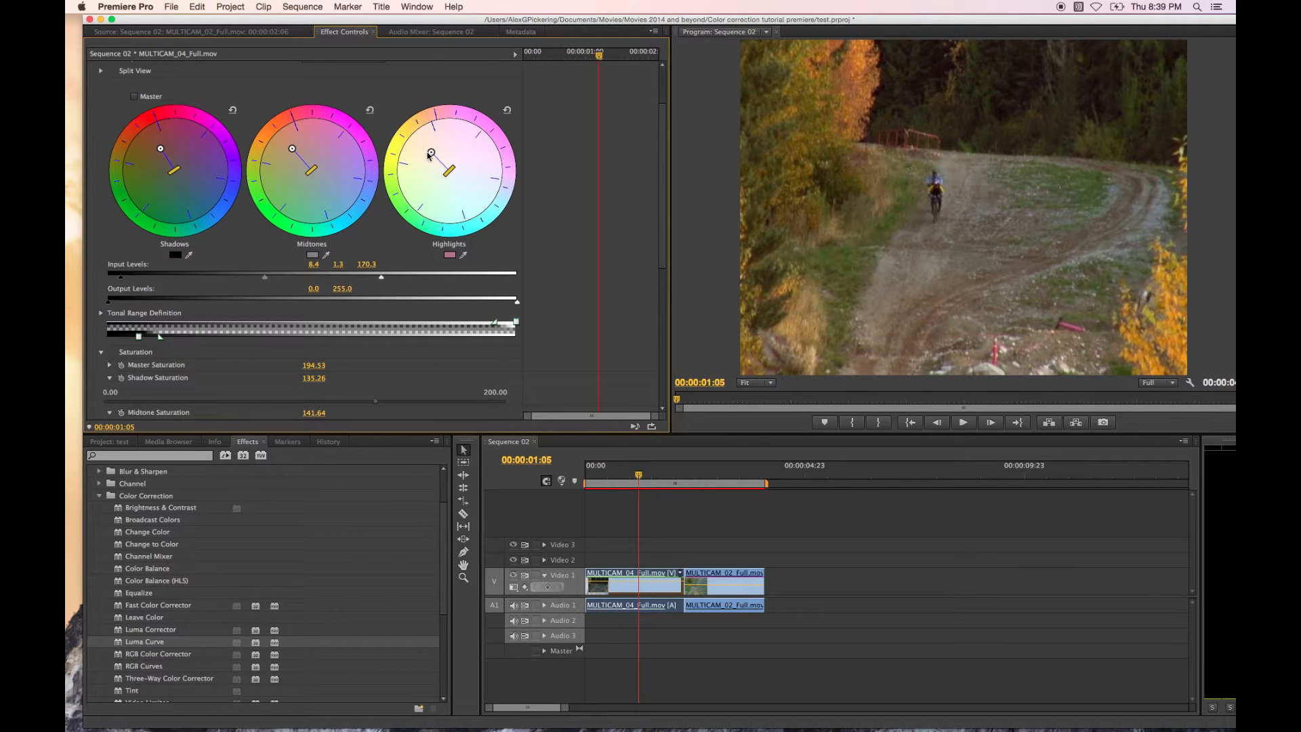
mouse_move(431, 152)
mouse_down()
mouse_move(441, 160)
mouse_move(425, 140)
mouse_up()
mouse_move(292, 149)
mouse_down()
mouse_move(259, 150)
mouse_move(294, 159)
mouse_up()
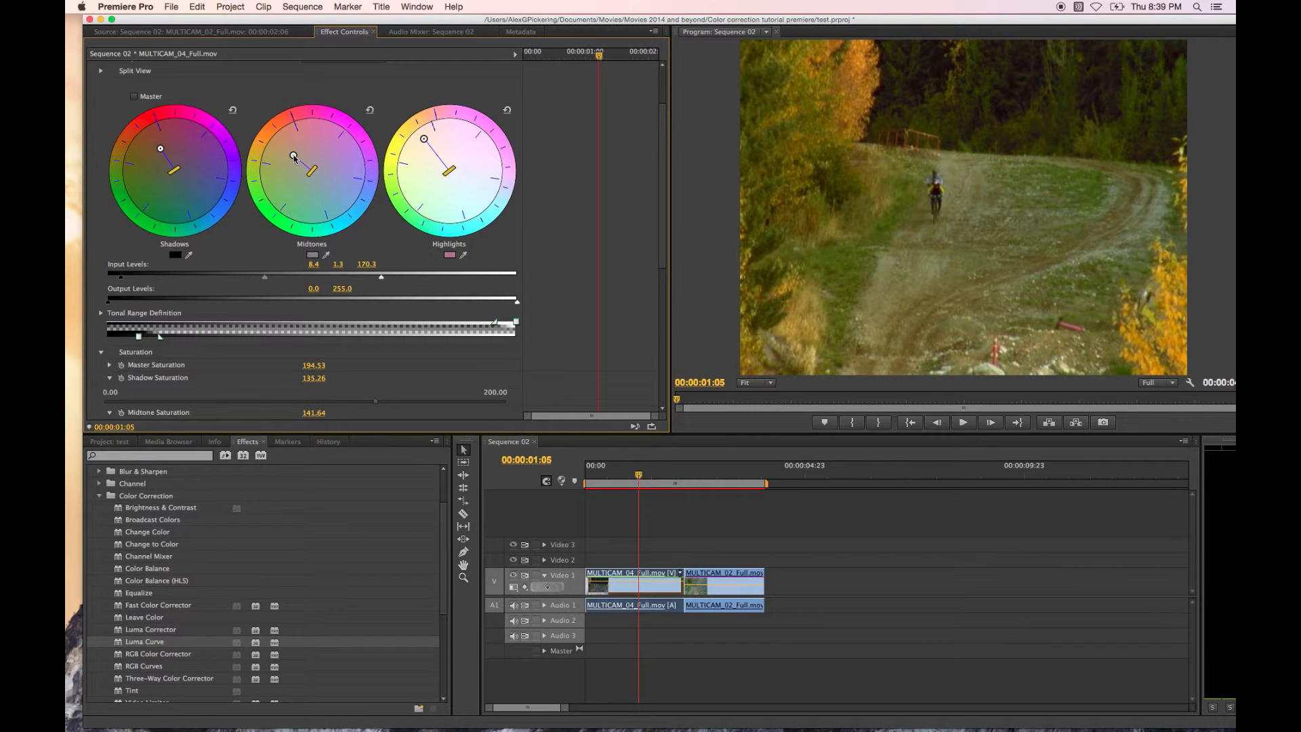
drag(295, 158, 295, 156)
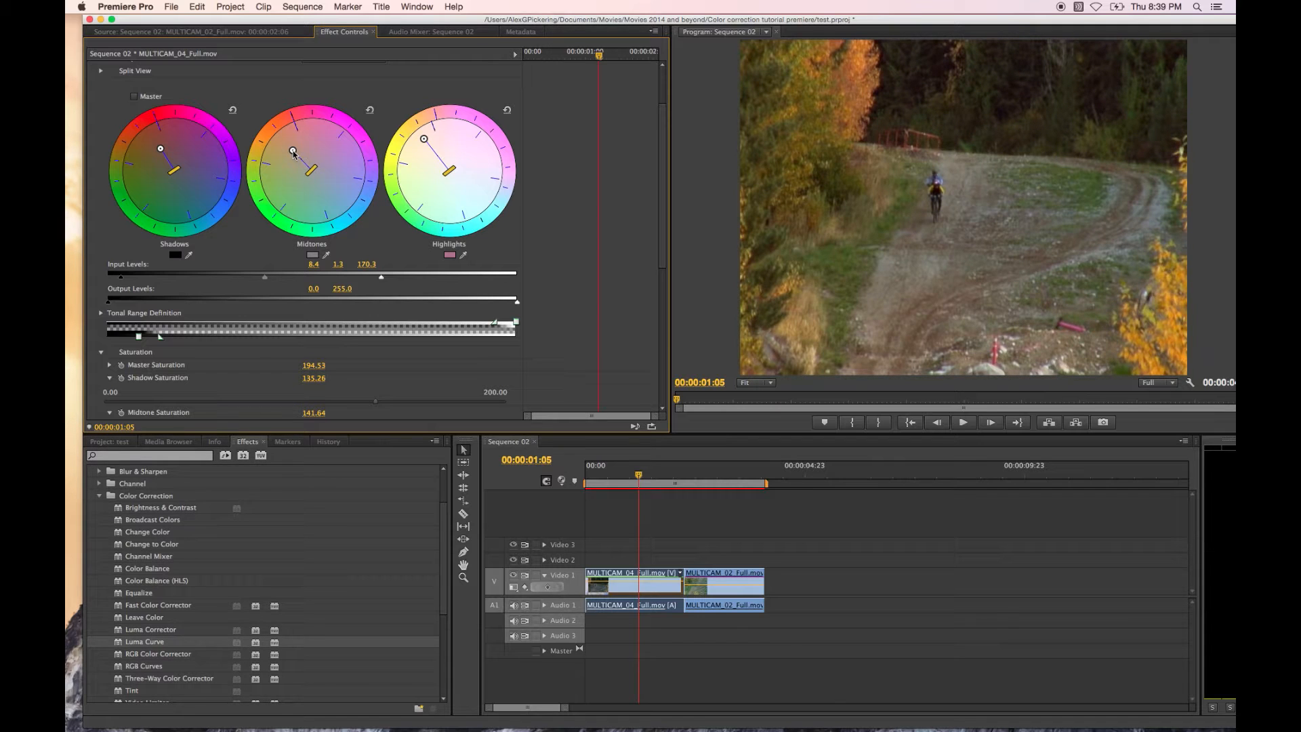
drag(715, 478, 647, 477)
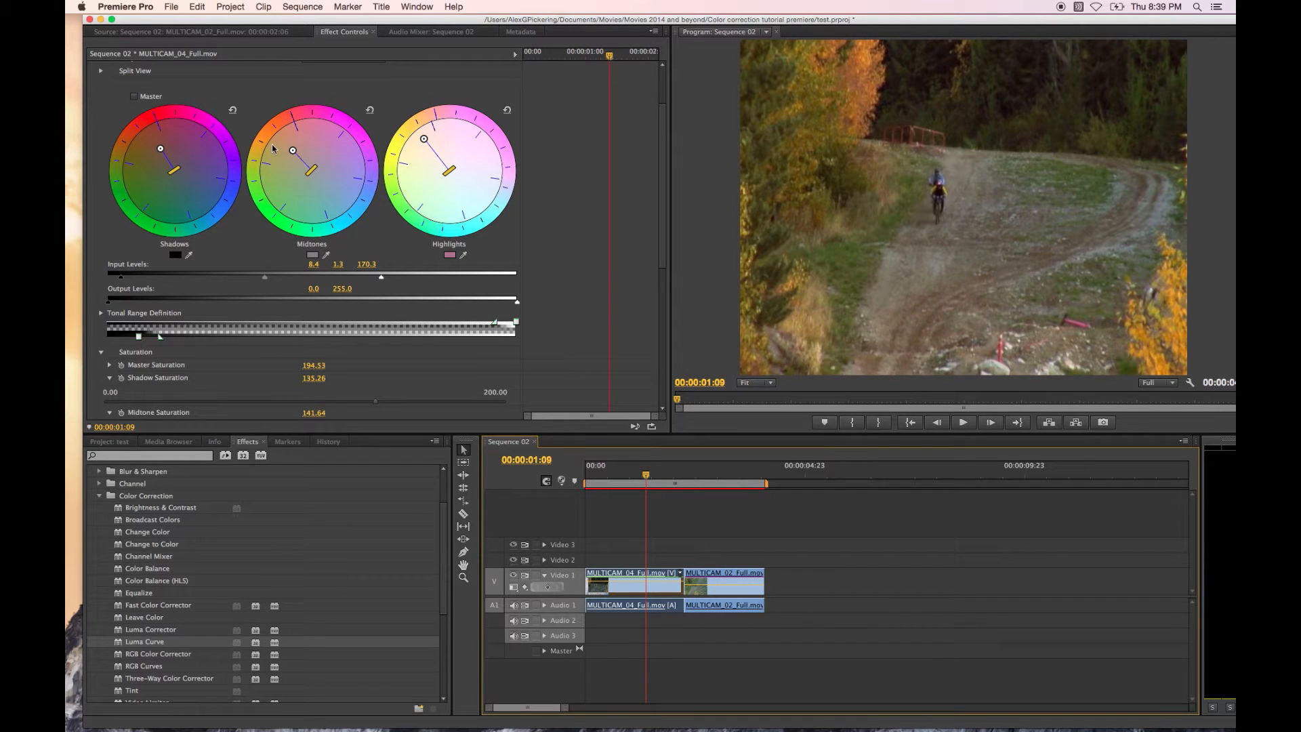
Nudge the midtones color balance slightly toward yellow and lower the input white level to 152.4
drag(289, 151, 290, 151)
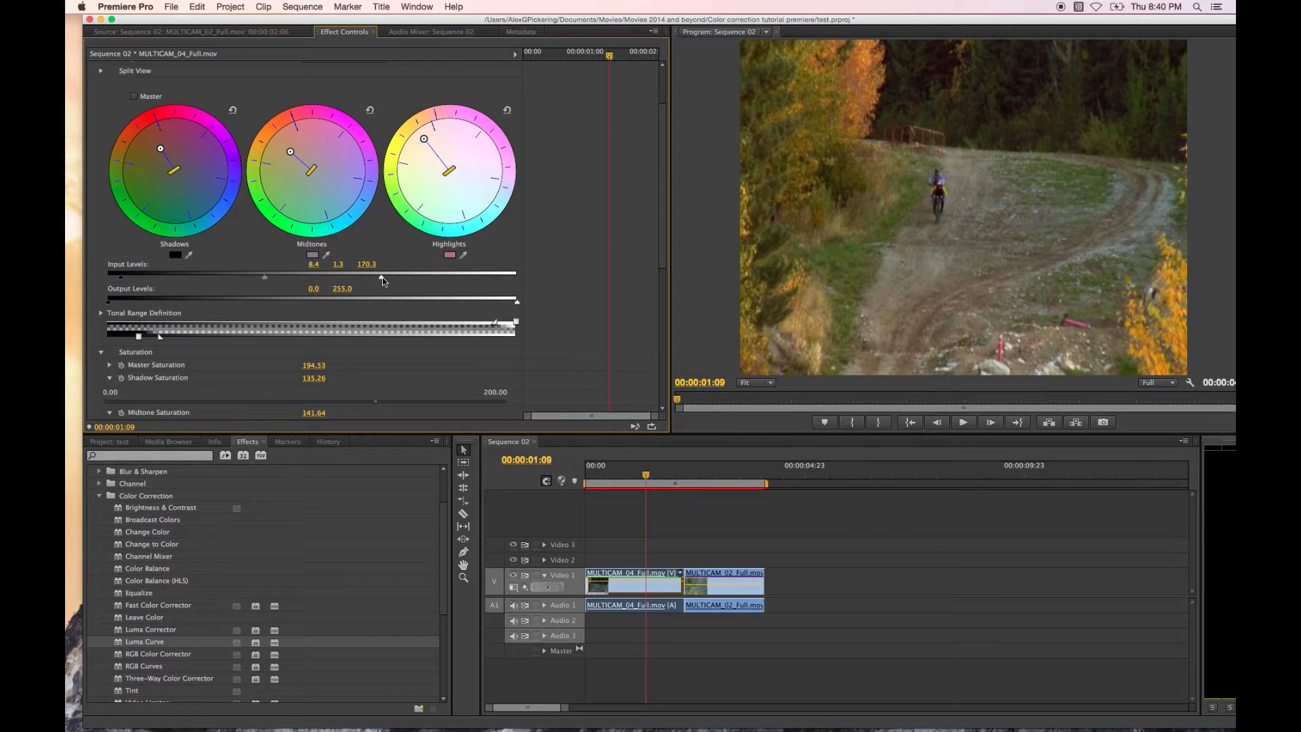
drag(358, 279, 352, 279)
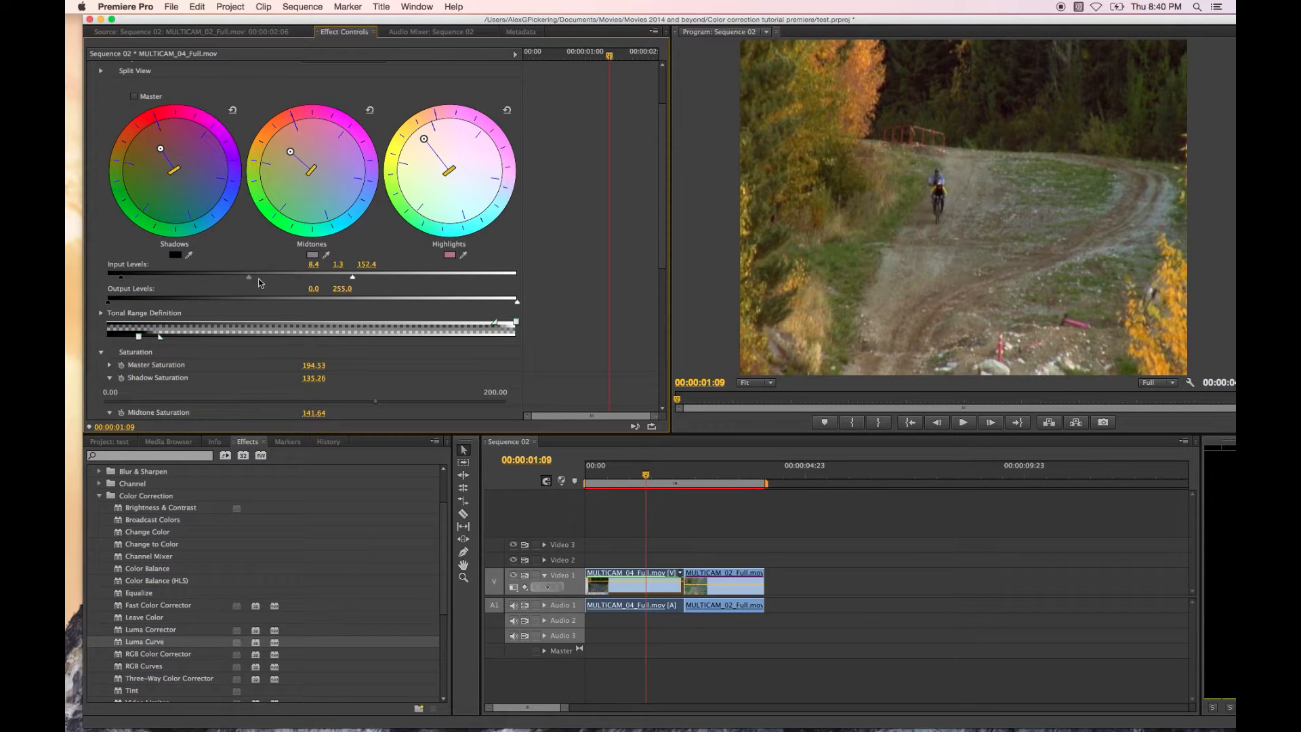
mouse_move(249, 277)
mouse_down()
mouse_move(275, 278)
mouse_move(246, 283)
mouse_up()
Raise the Brightness & Contrast brightness to 12.8 and compare the clip with MULTICAM_02_Full.mov
scroll(564, 400, down, 4)
scroll(564, 402, down, 2)
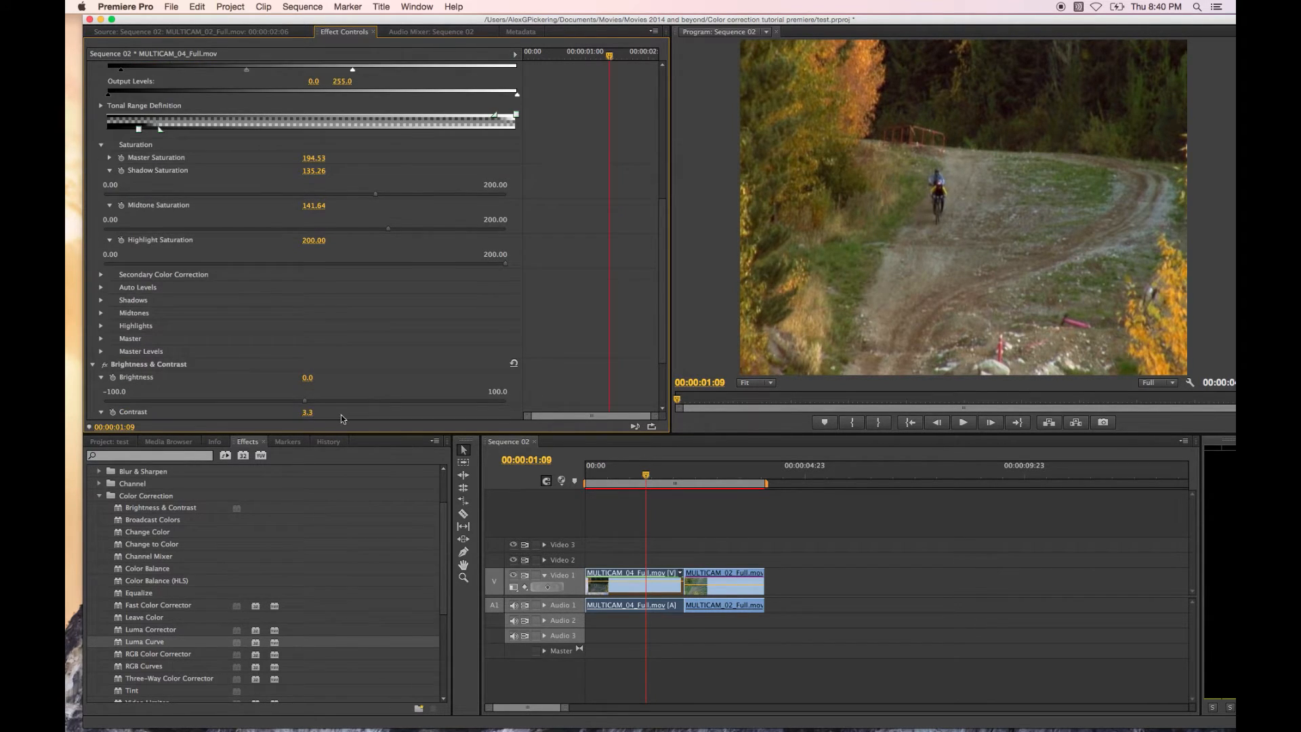
drag(309, 401, 330, 402)
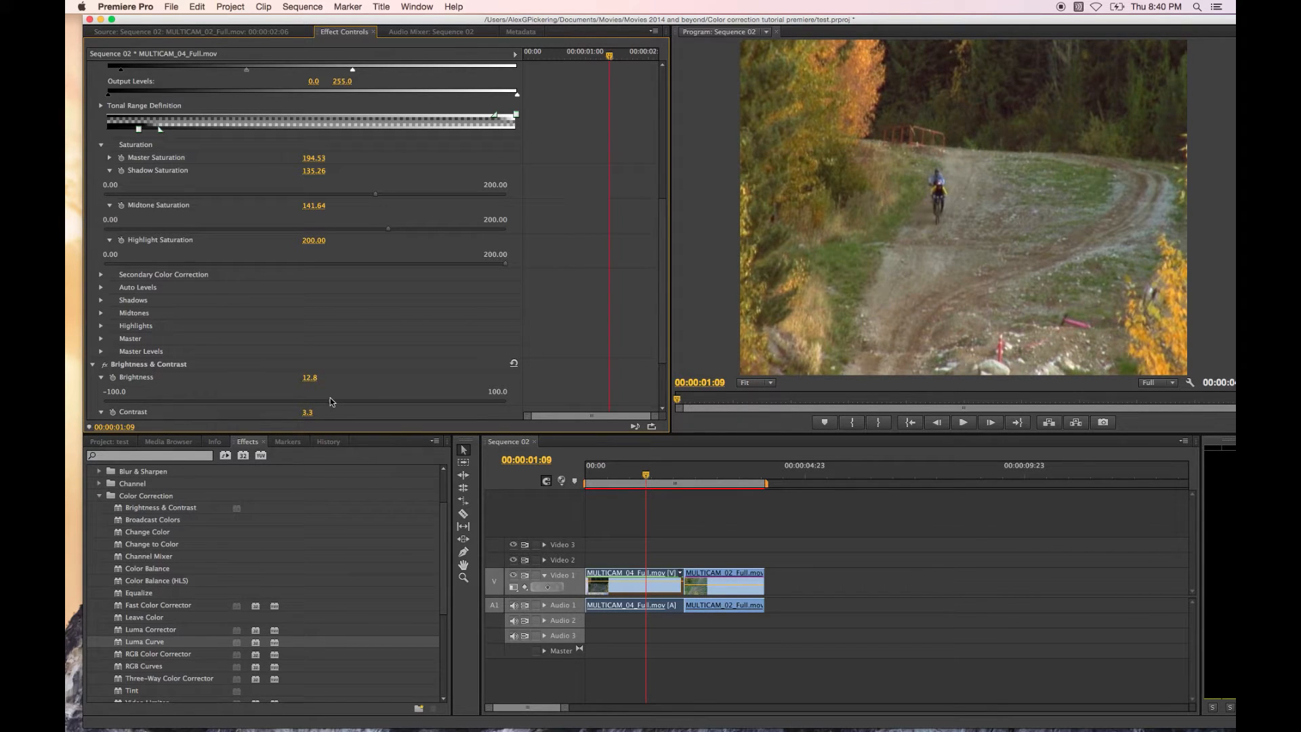
click(735, 475)
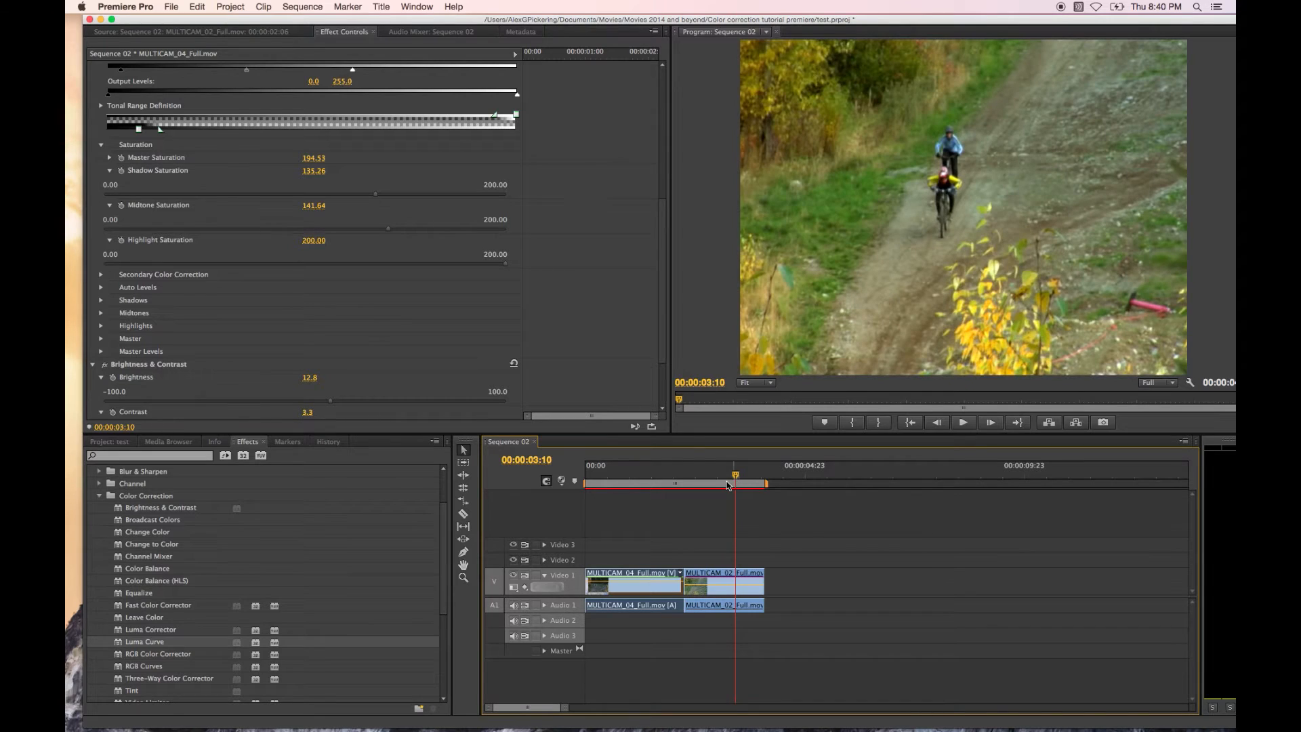
click(700, 475)
drag(699, 475, 669, 493)
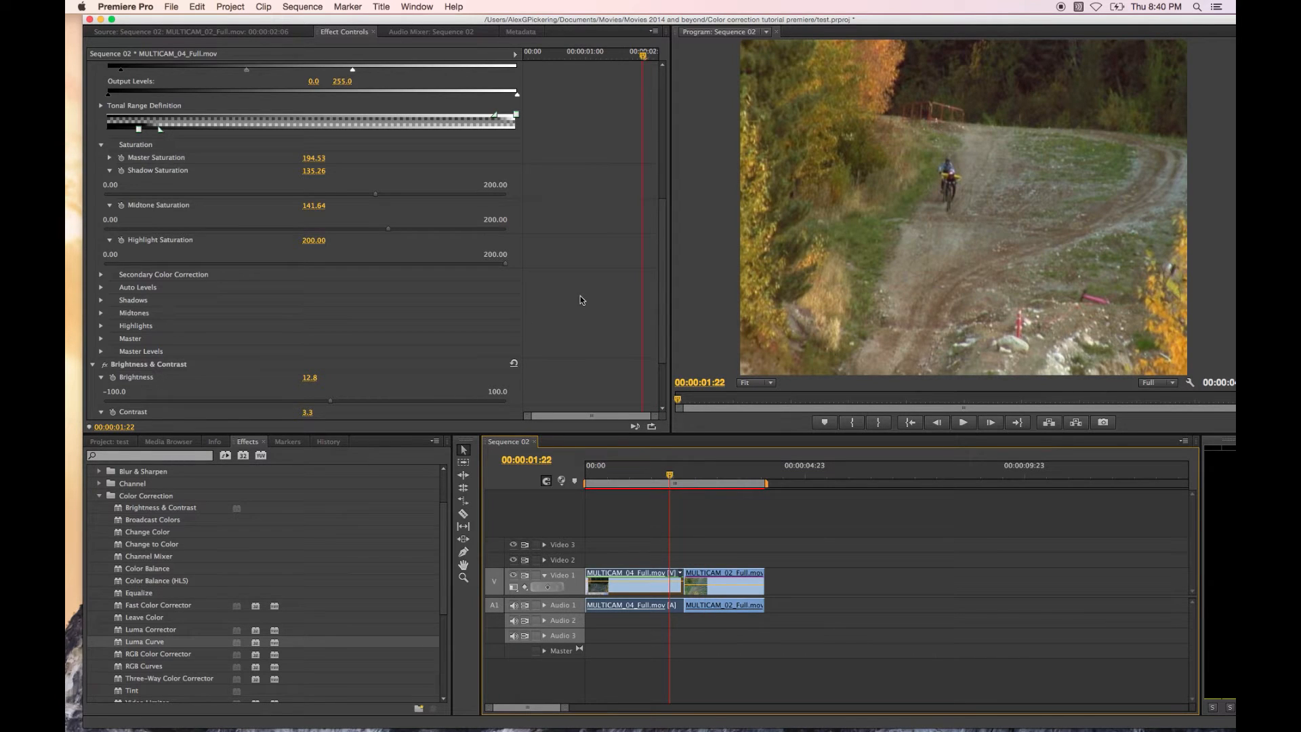
Fine-tune the Three-Way Color Corrector's Master Saturation to 194.22
scroll(580, 296, up, 4)
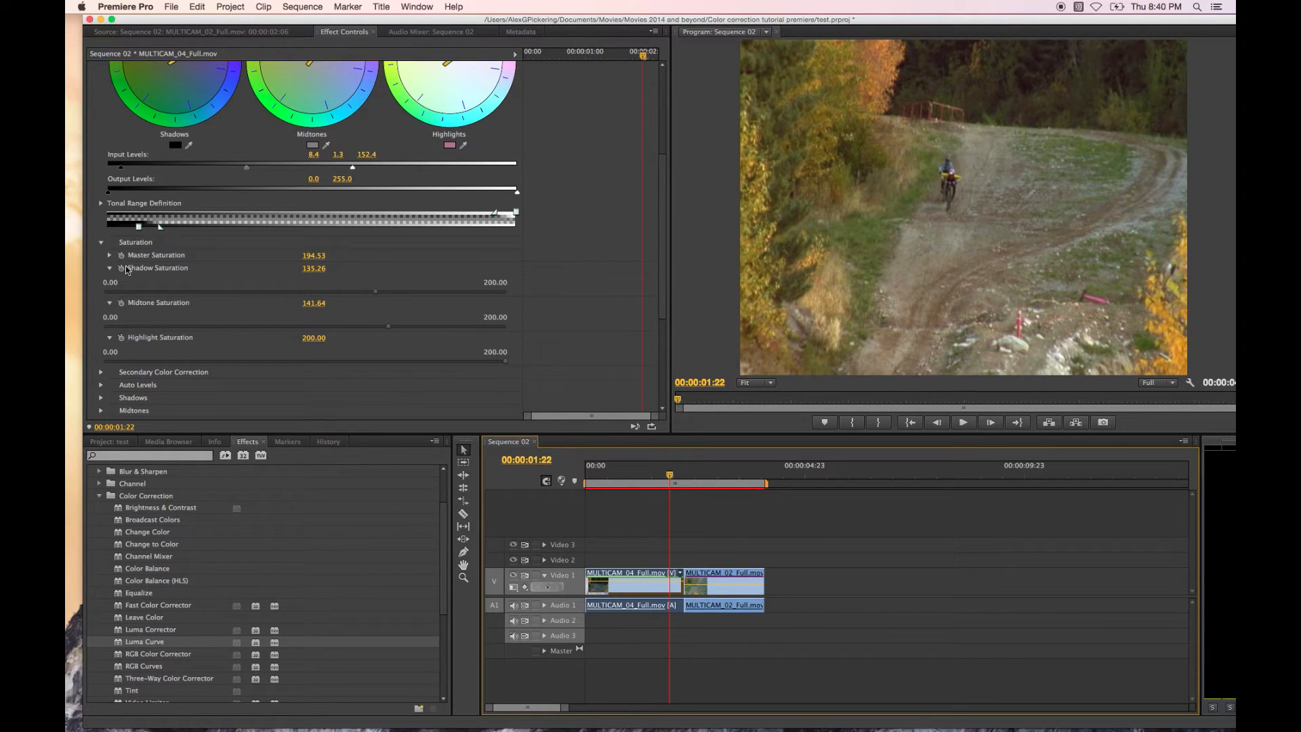
click(110, 255)
drag(502, 281, 497, 283)
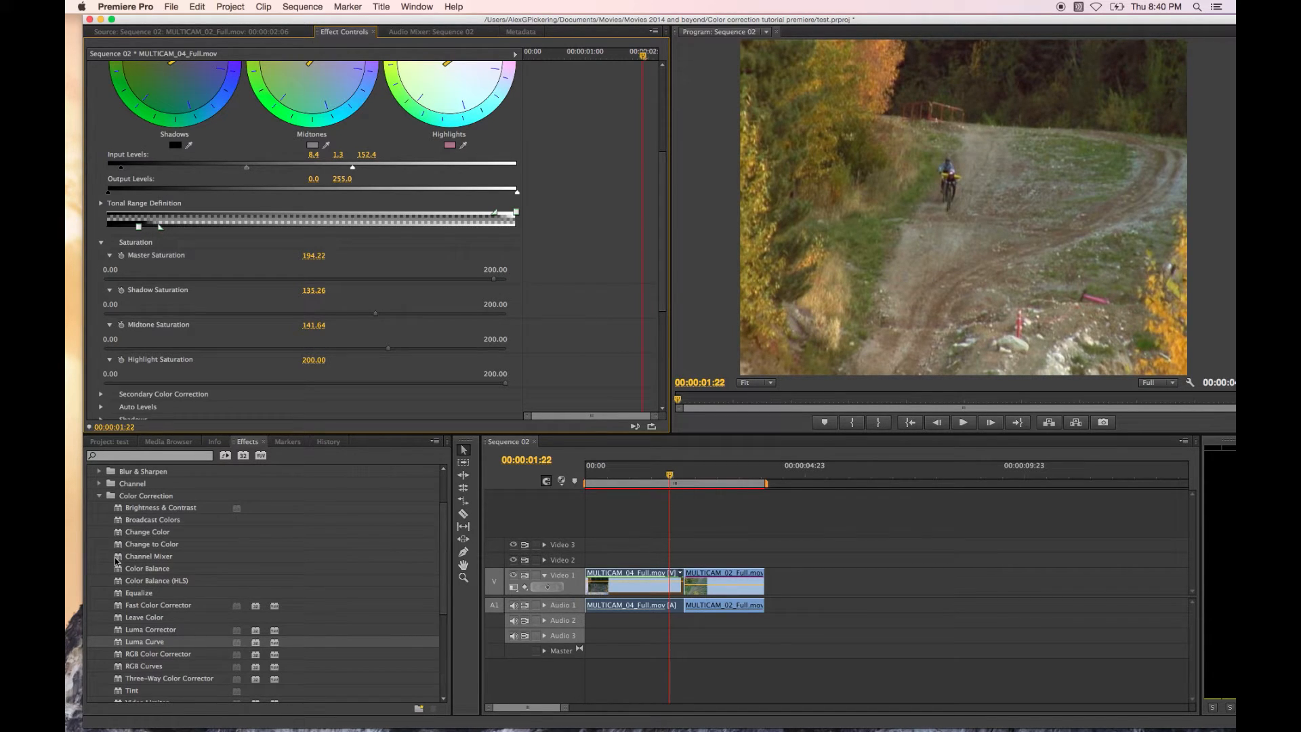
Apply the Color Balance (HLS) effect to the MULTICAM_04_Full.mov clip and set its Saturation to 14.3
scroll(139, 602, down, 3)
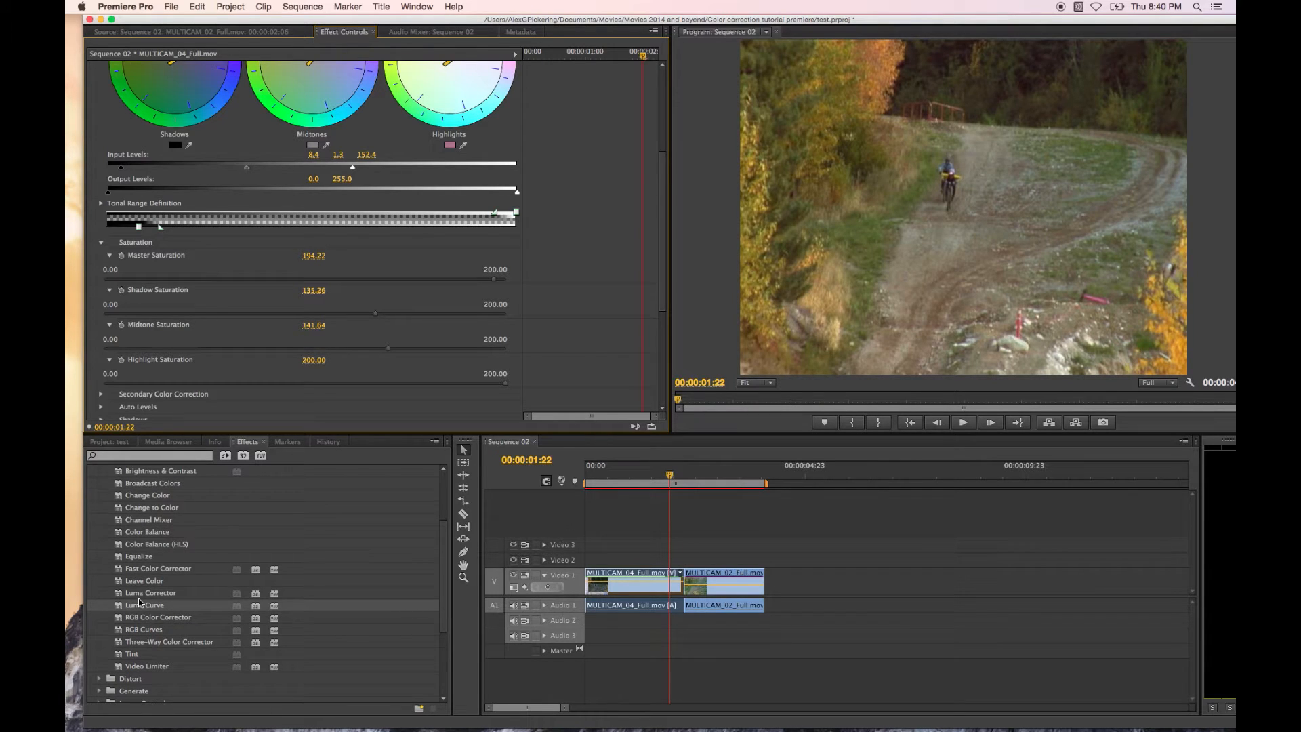
click(117, 544)
drag(117, 545, 636, 576)
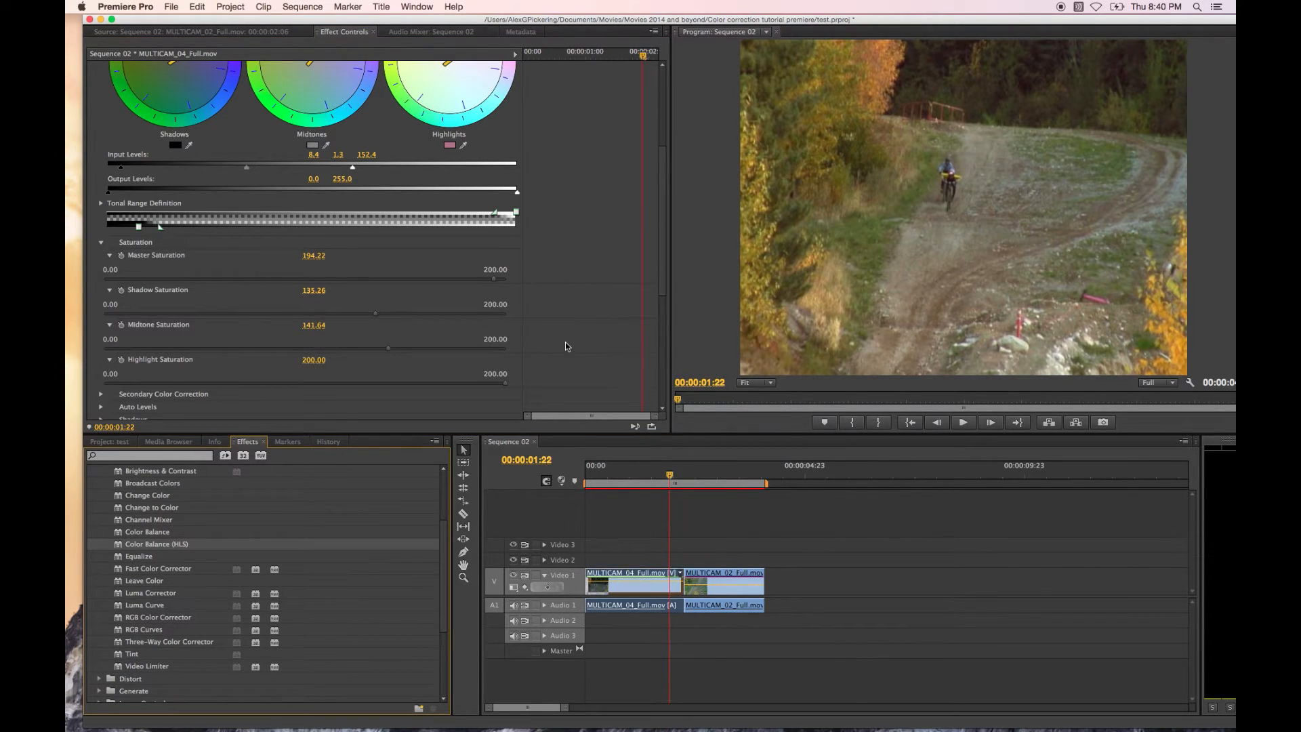
scroll(548, 324, down, 8)
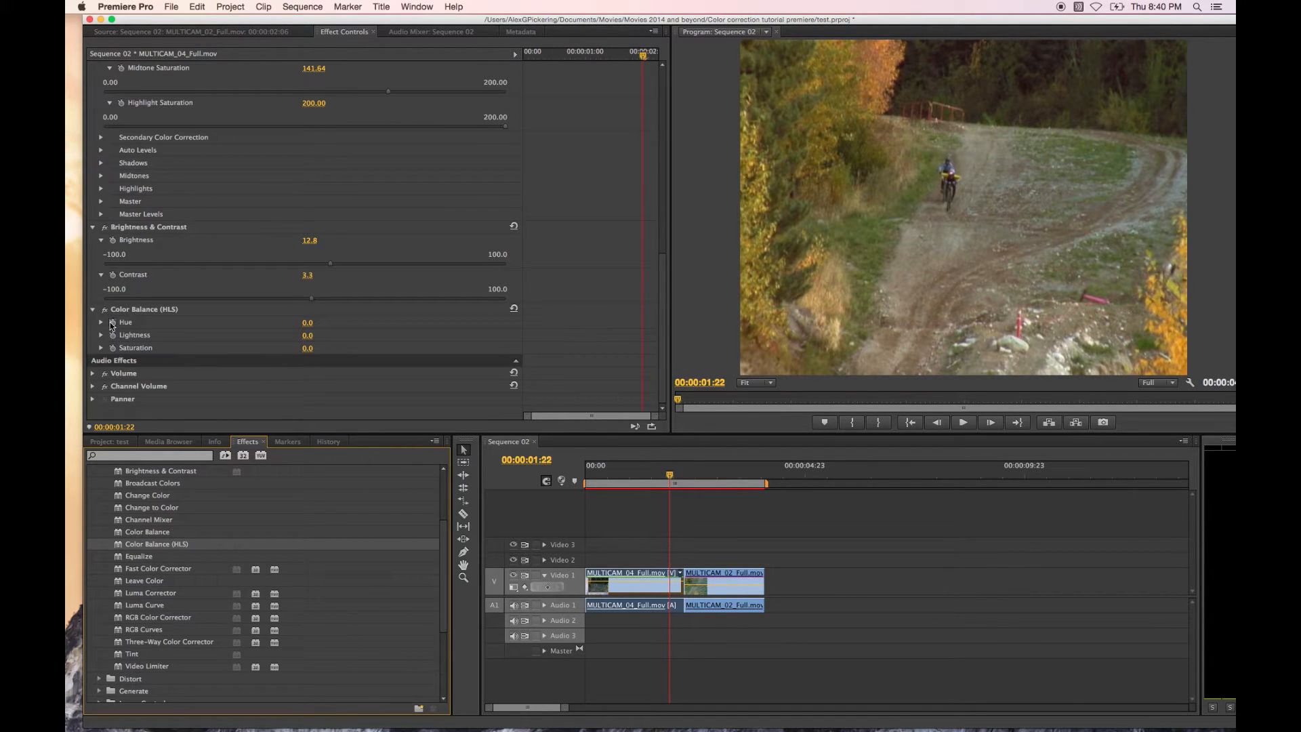
click(102, 348)
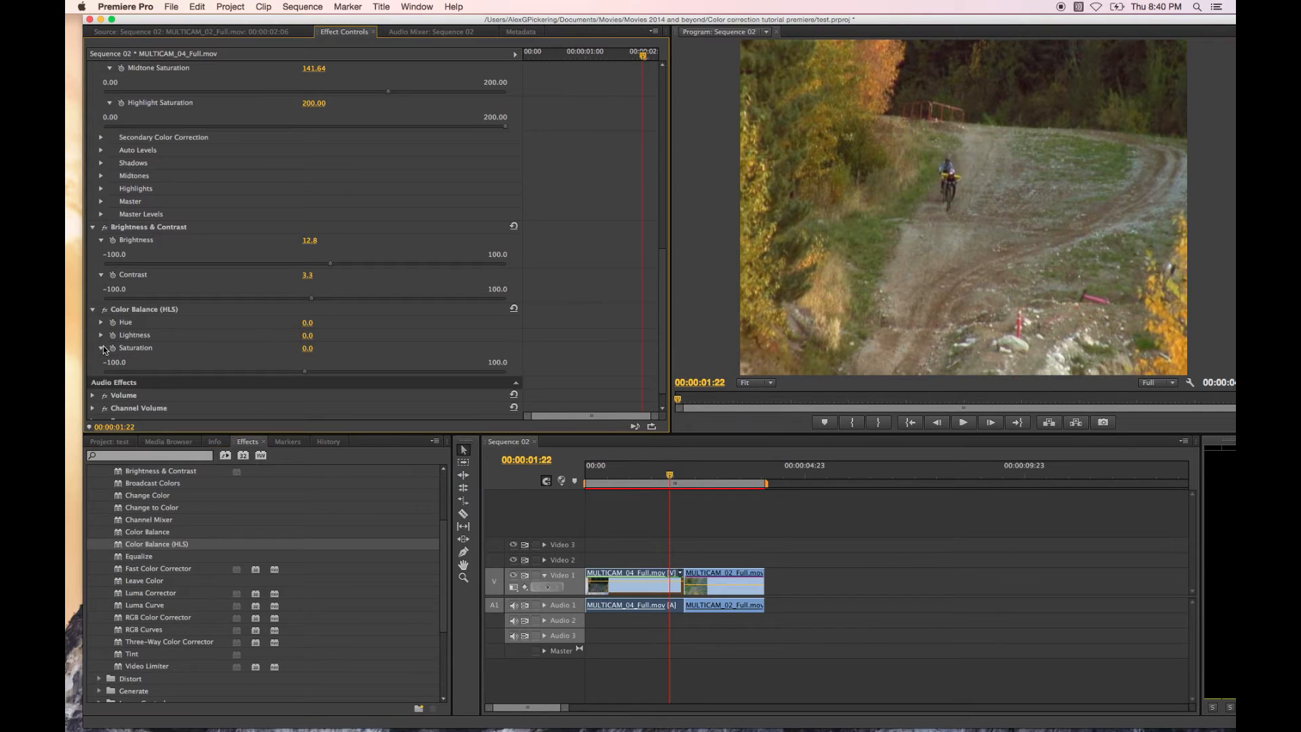
mouse_move(355, 370)
mouse_down()
mouse_move(392, 369)
mouse_move(308, 383)
mouse_move(333, 382)
mouse_up()
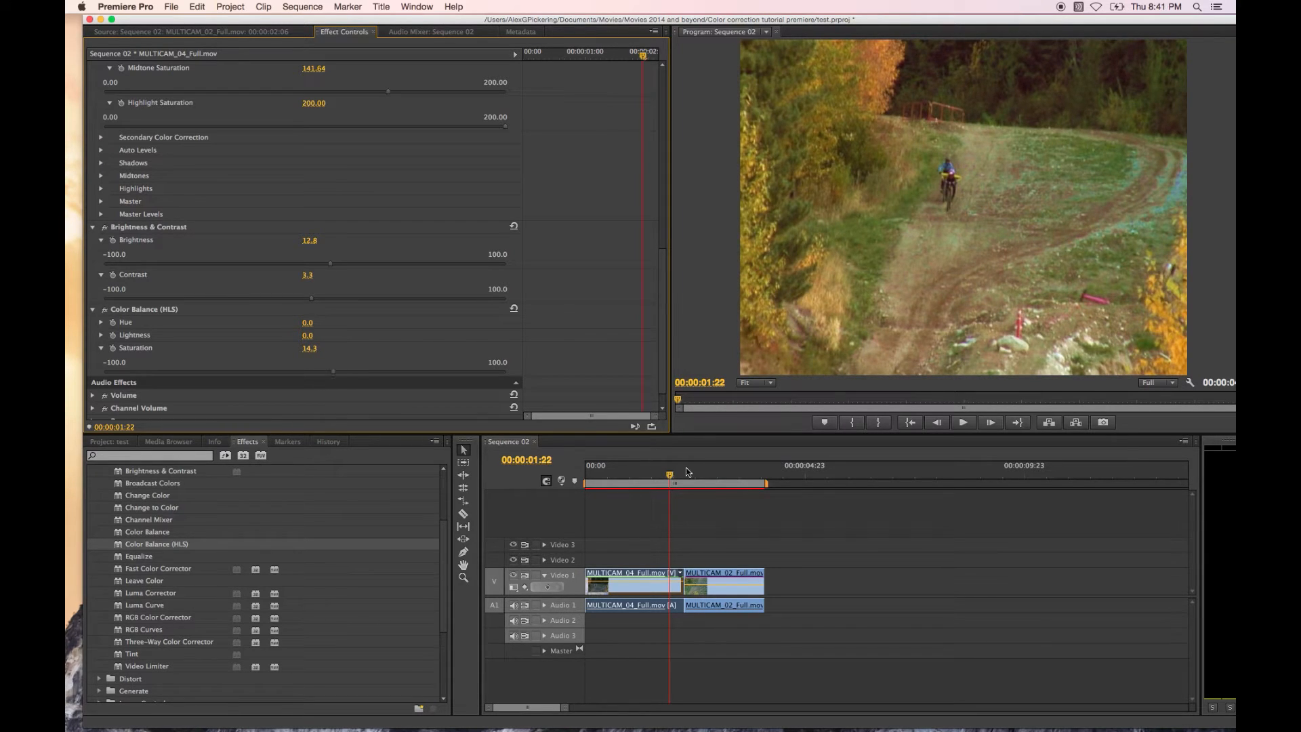
Compare the clip with MULTICAM_02_Full.mov again and reduce the Color Balance (HLS) Saturation to 11.2
click(721, 476)
click(659, 476)
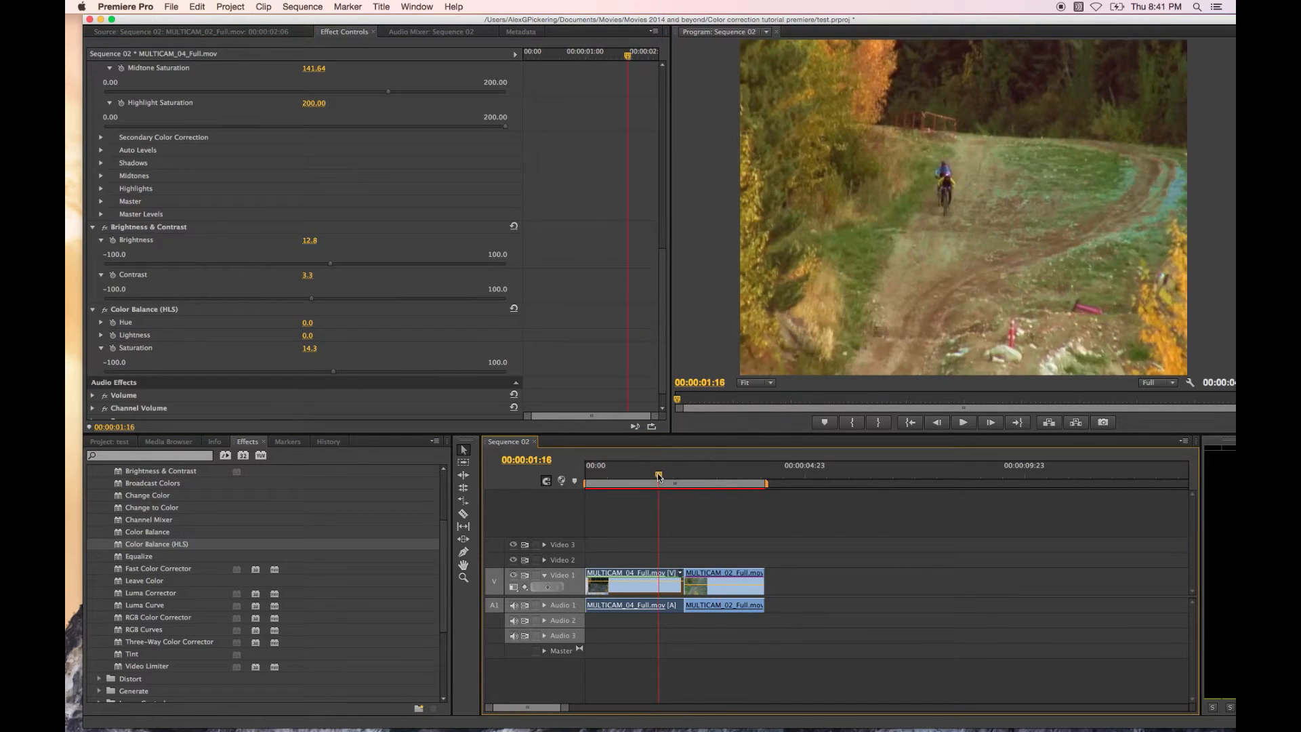
mouse_move(659, 477)
mouse_down()
mouse_move(687, 477)
mouse_move(645, 478)
mouse_move(695, 481)
mouse_move(668, 481)
mouse_up()
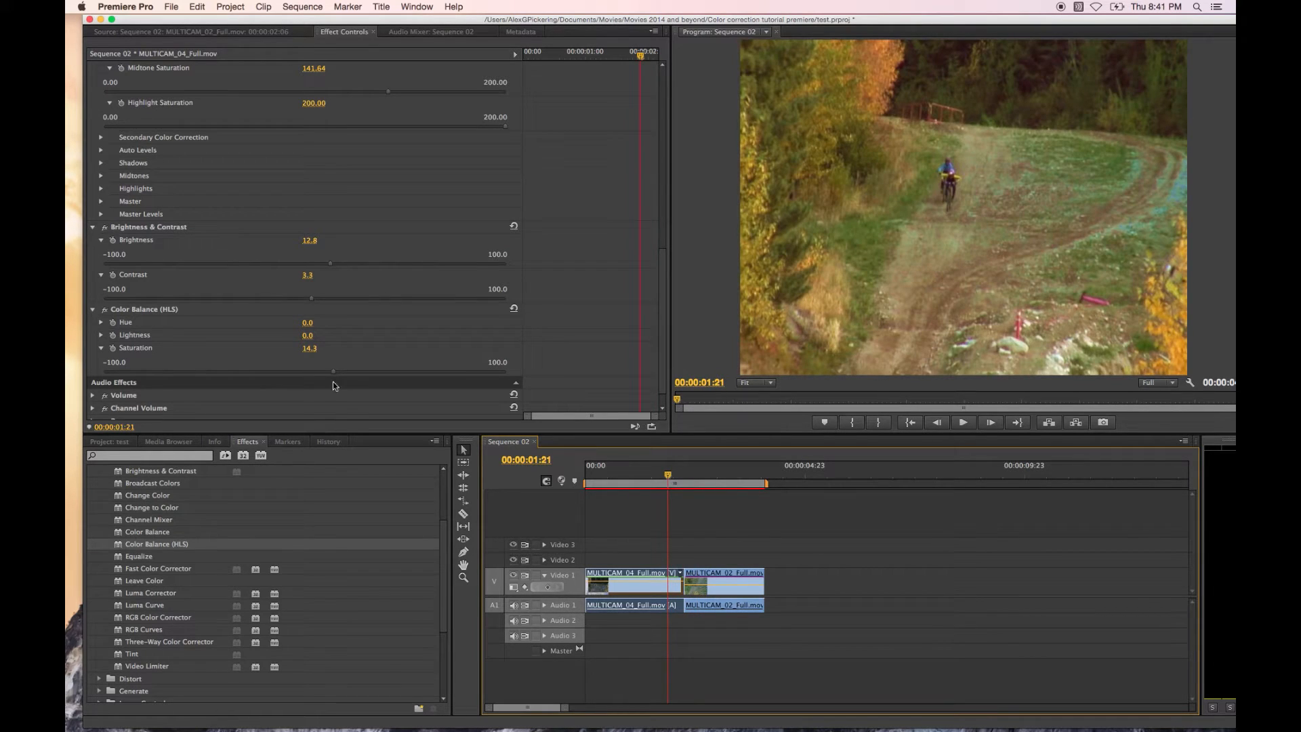
drag(334, 374, 327, 373)
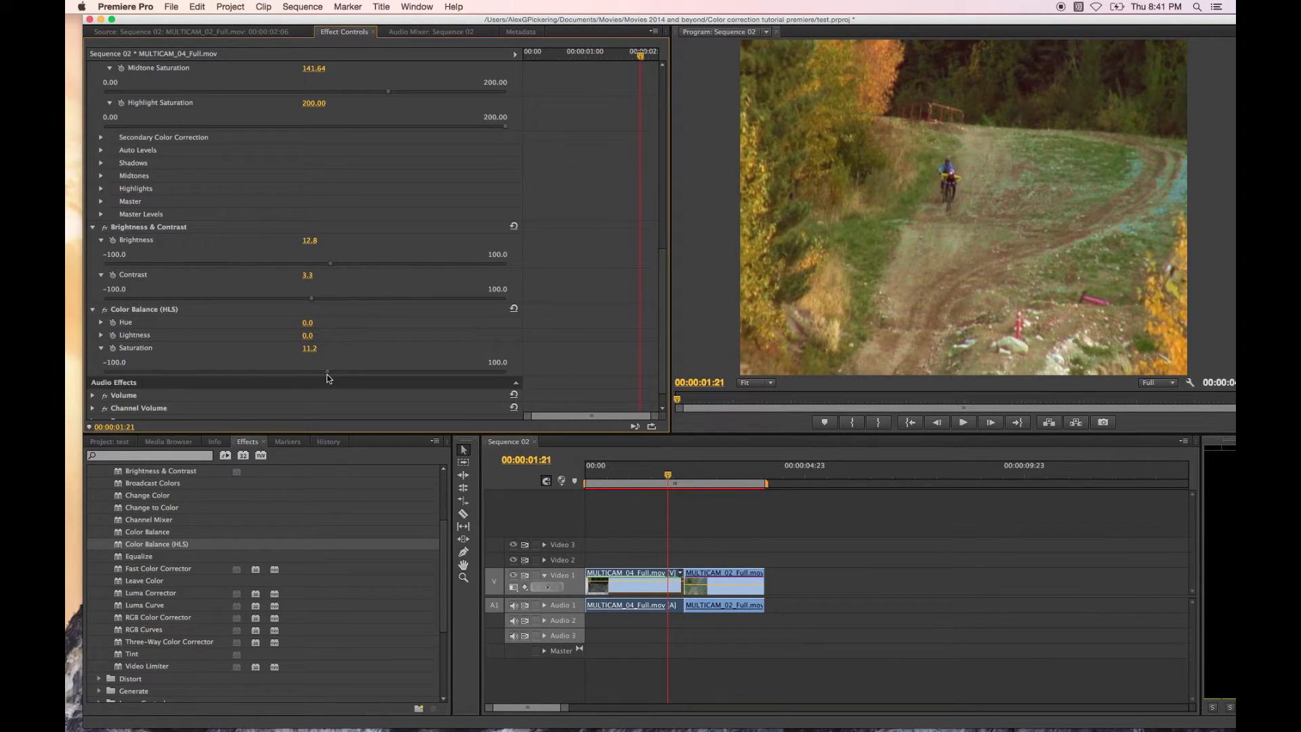
scroll(376, 216, up, 10)
scroll(530, 243, up, 3)
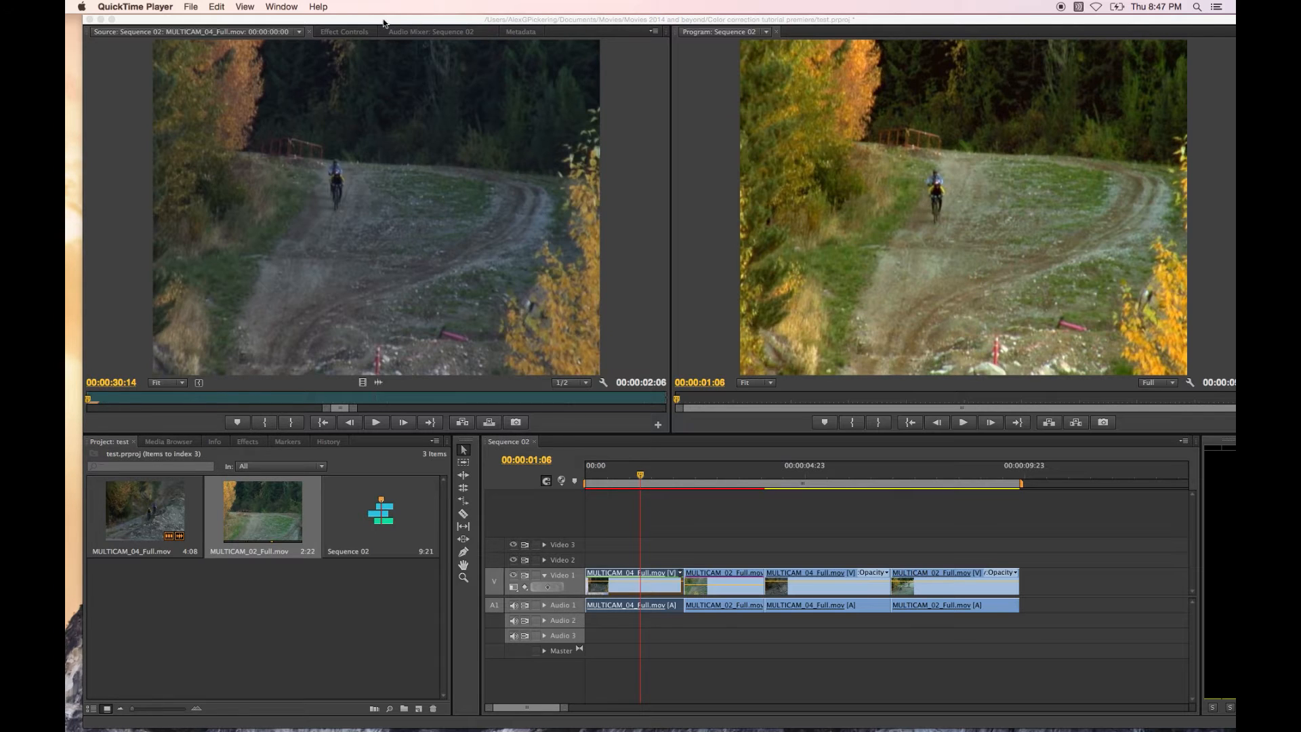
Review the Three-Way Color Corrector and Brightness & Contrast settings of the first MULTICAM_04_Full.mov clip
click(347, 31)
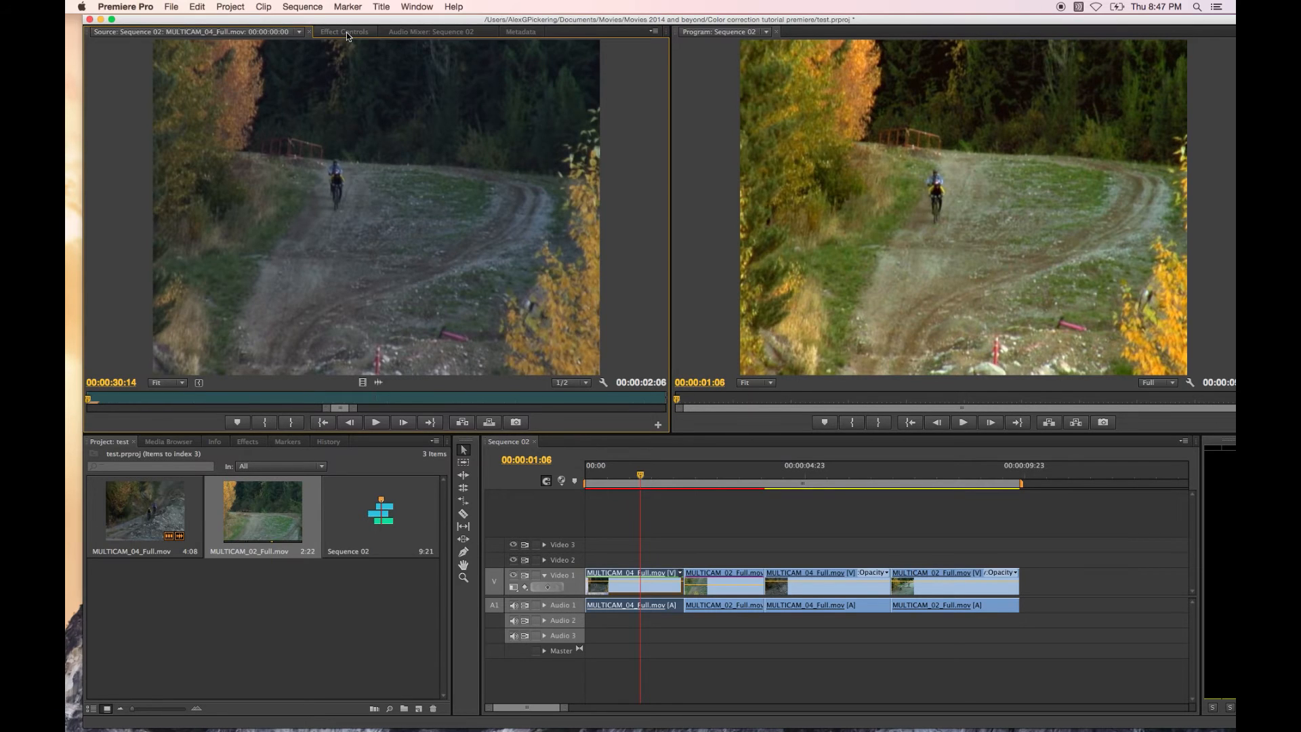
click(346, 31)
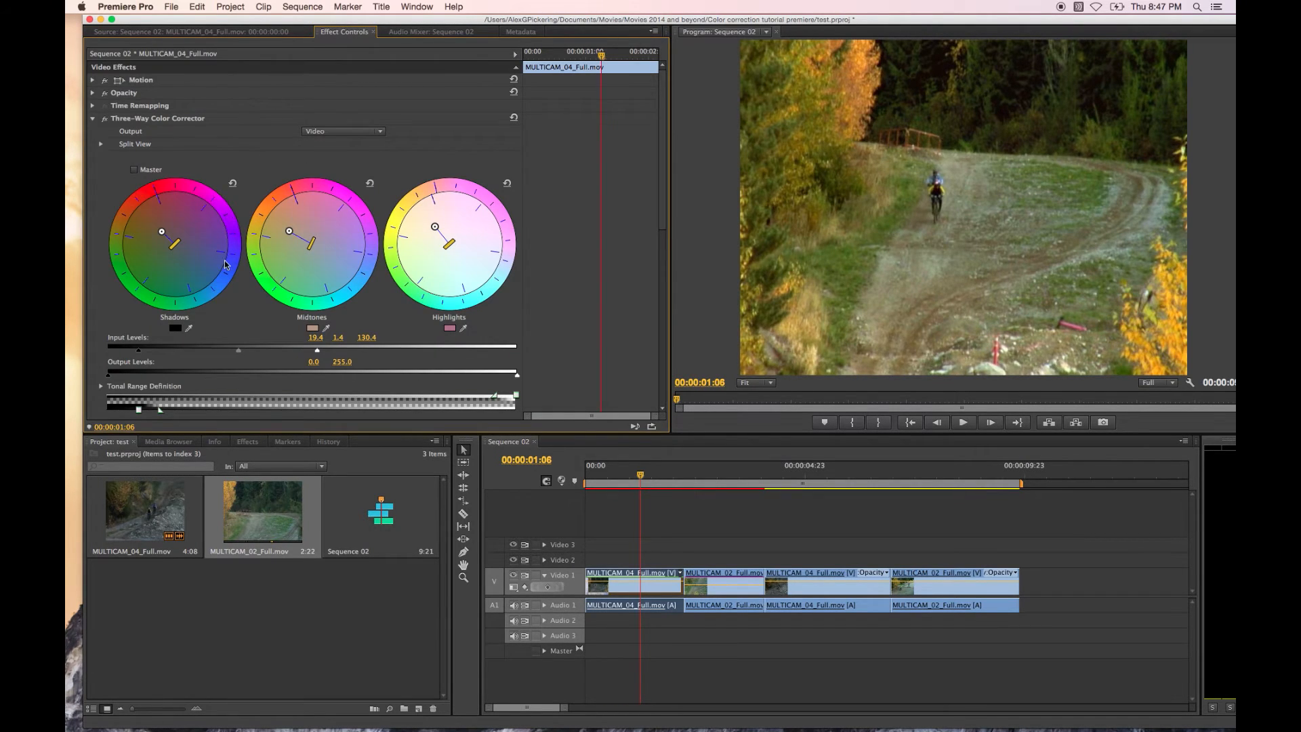
scroll(558, 288, down, 3)
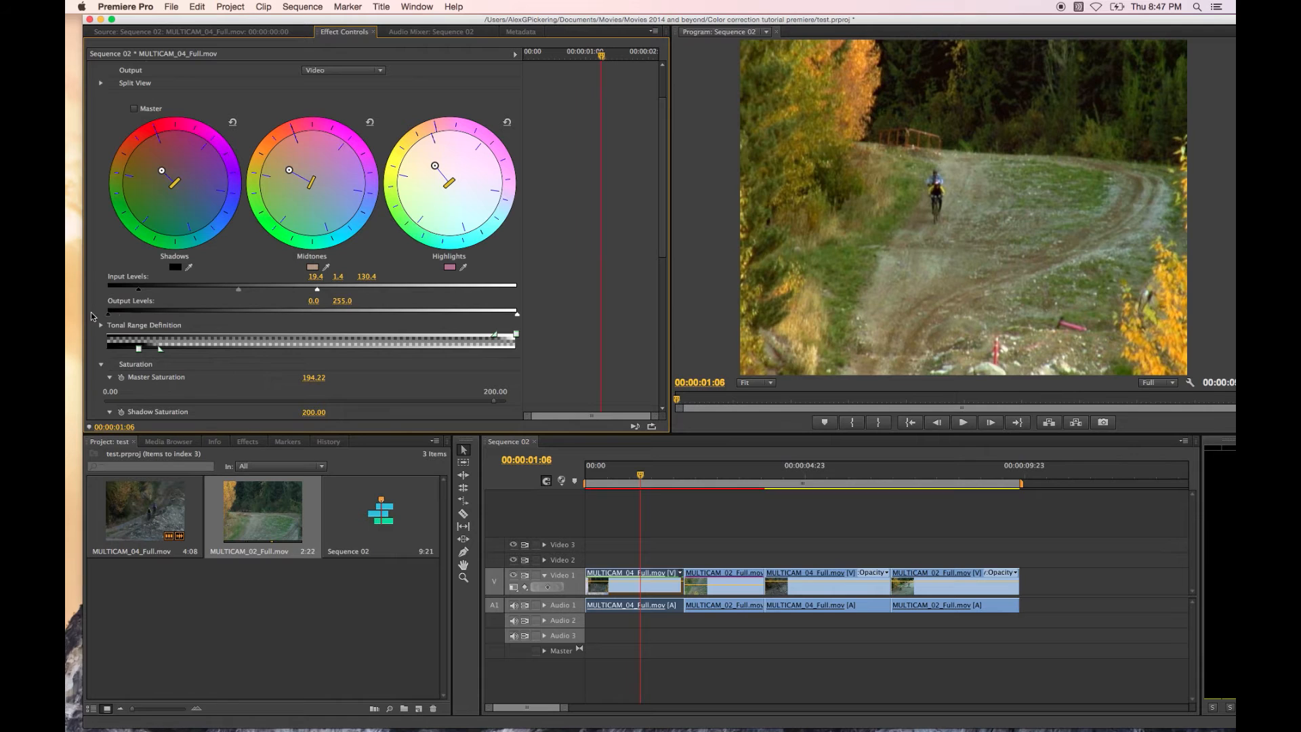
scroll(555, 372, down, 12)
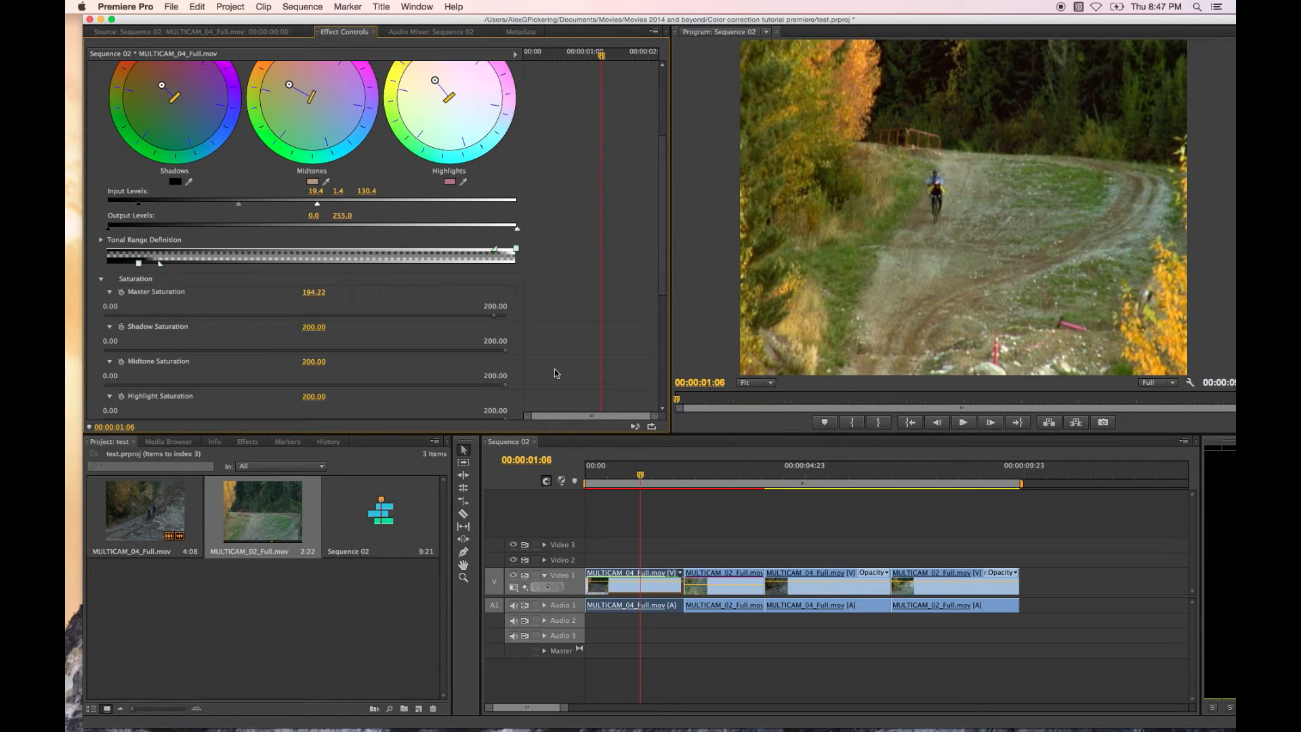
scroll(554, 370, up, 4)
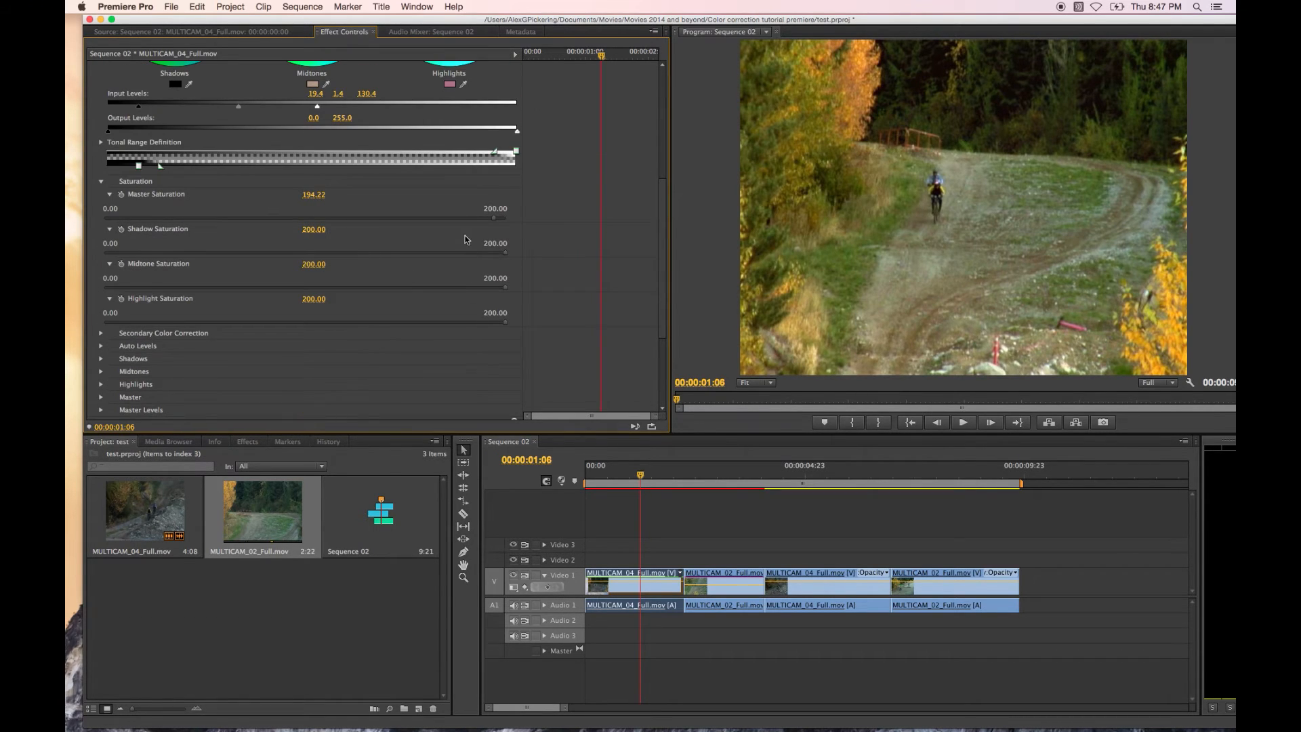
scroll(547, 350, down, 6)
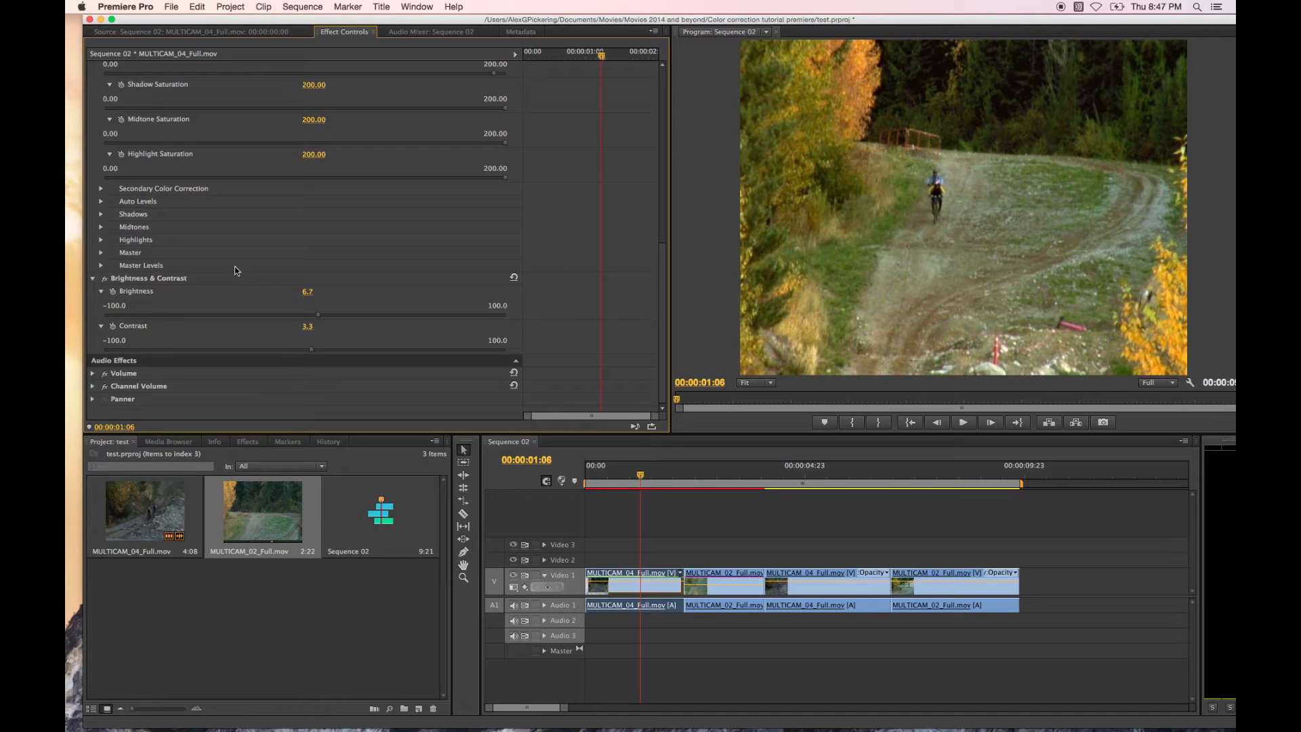
Compare frames on both sides of the cut between the first MULTICAM_04_Full.mov and MULTICAM_02_Full.mov clips
click(715, 477)
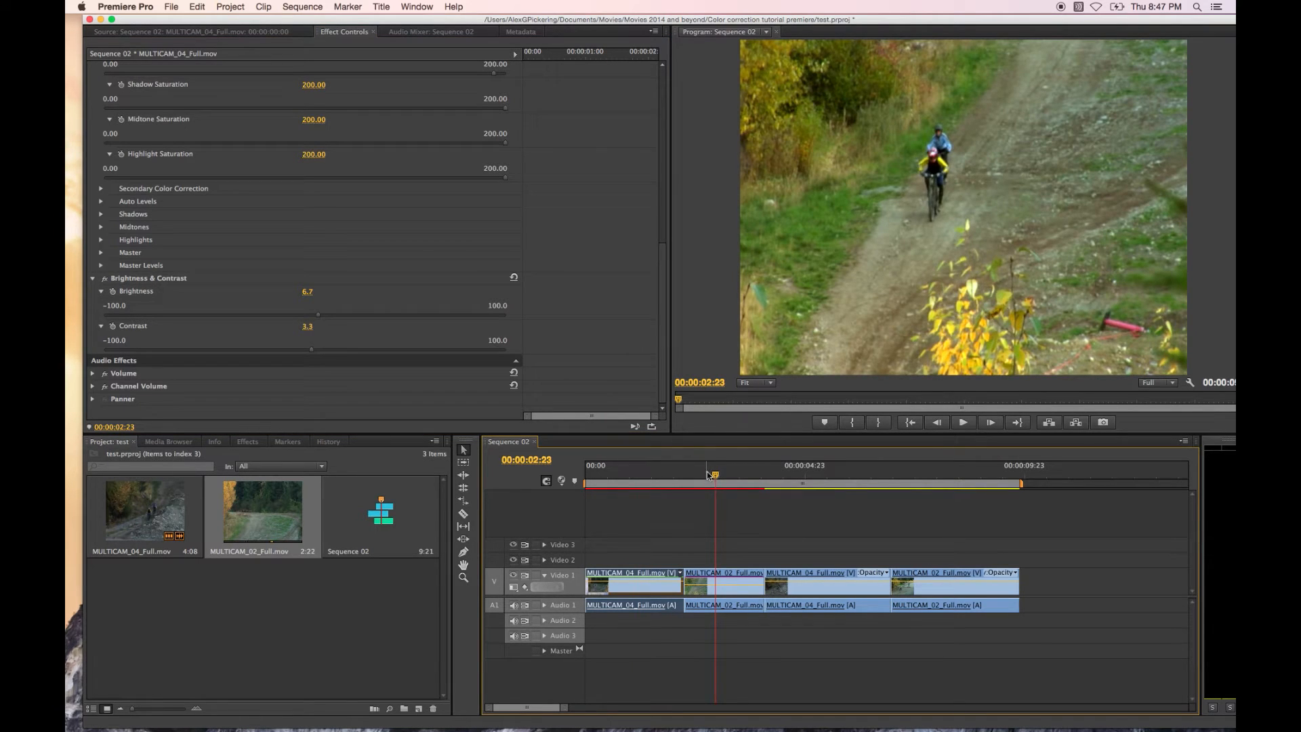
click(706, 477)
click(665, 473)
click(702, 474)
click(664, 478)
click(700, 478)
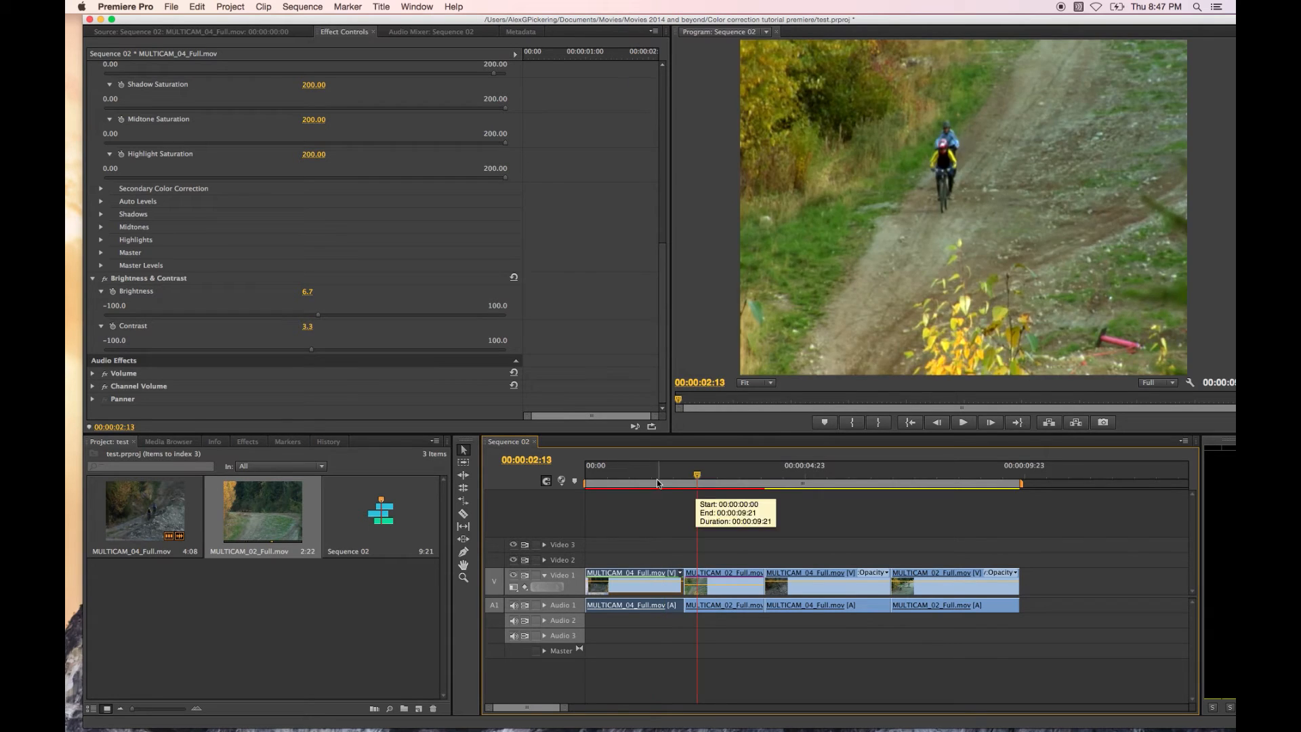
click(661, 483)
click(700, 483)
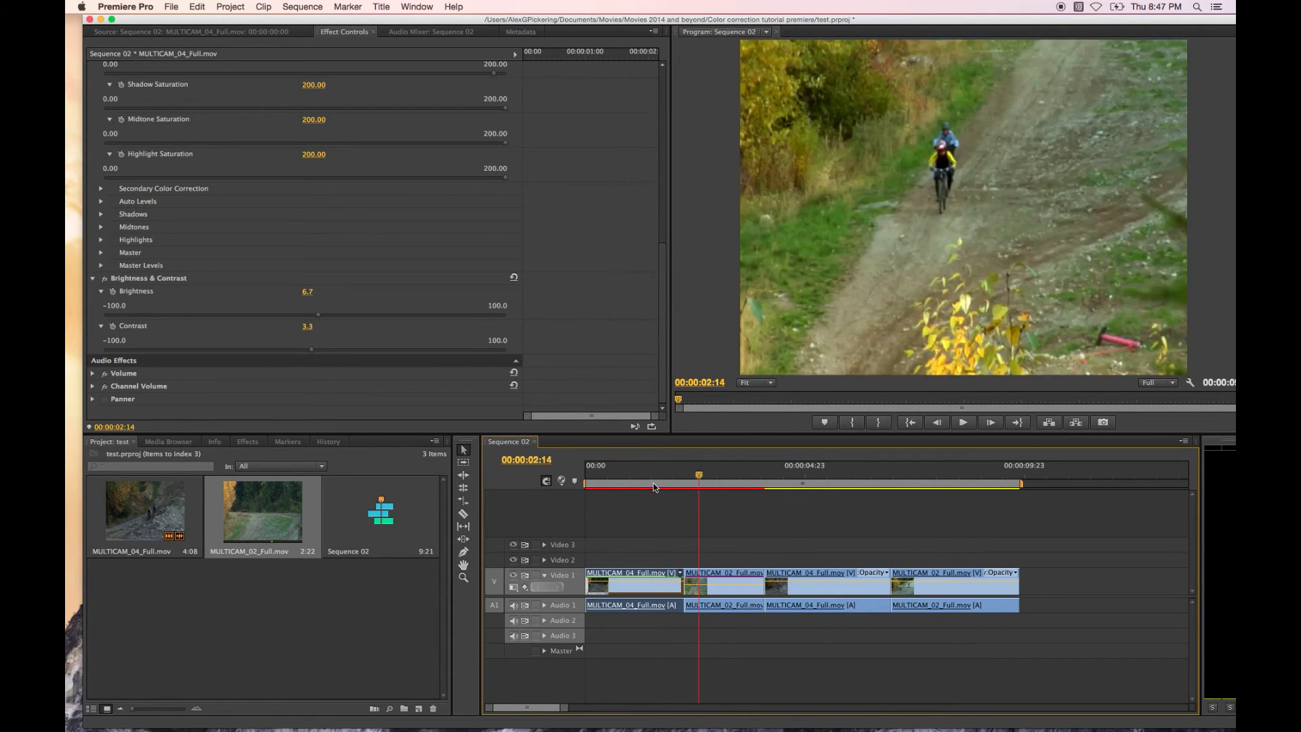
Play Sequence 02 from the start through the graded clips and on into the ungraded clips
click(586, 482)
key(space)
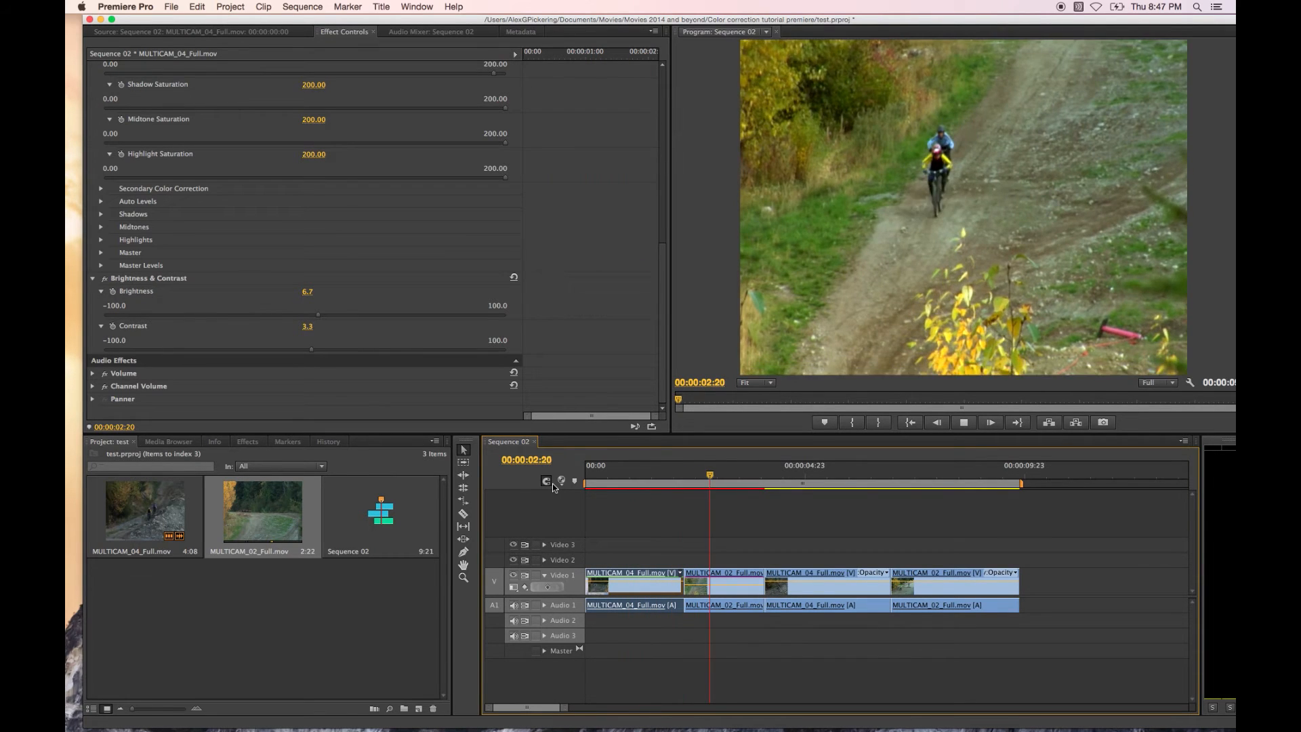
key(space)
drag(660, 481, 568, 478)
key(space)
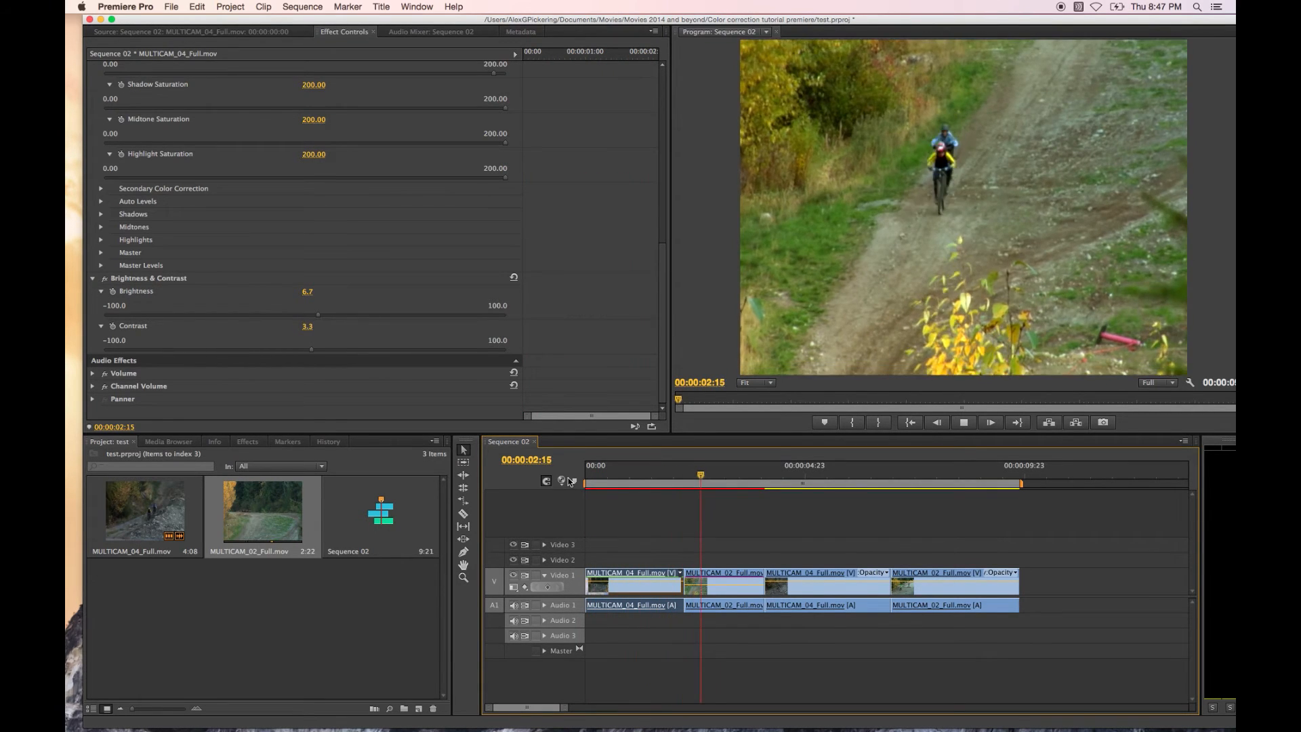
key(space)
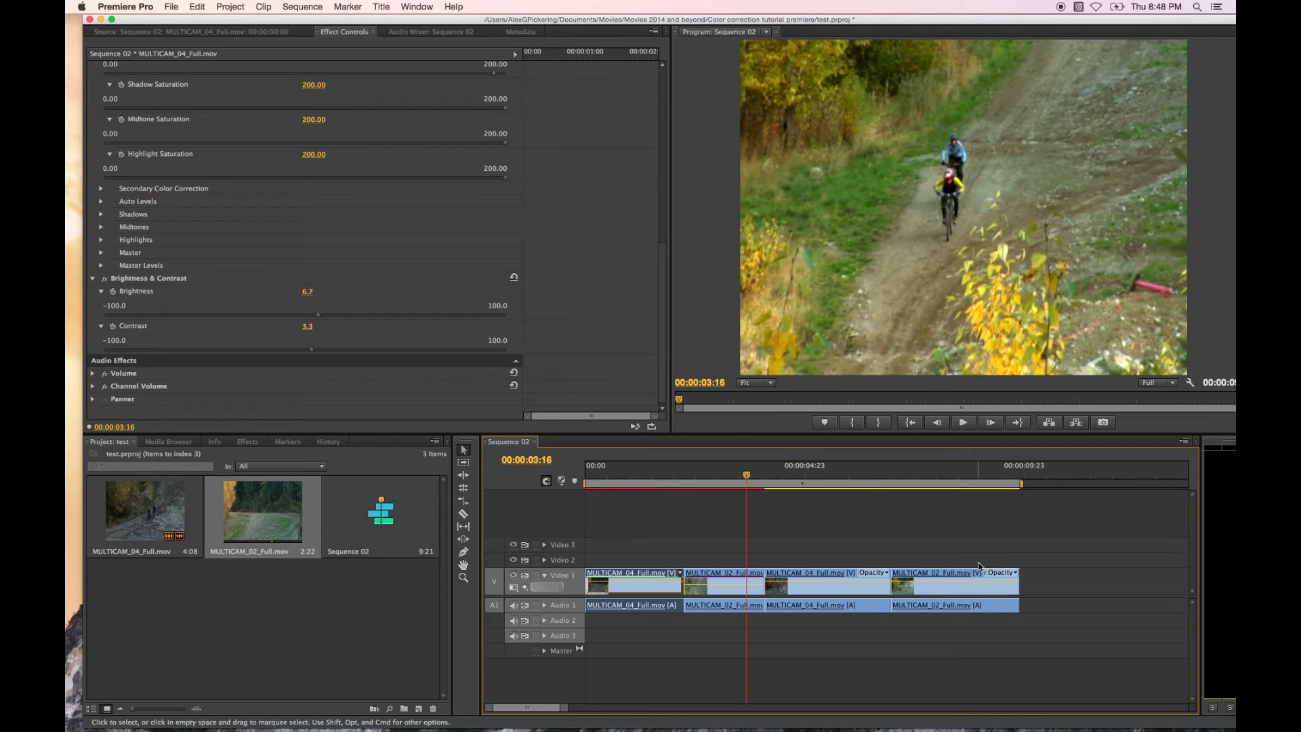
key(space)
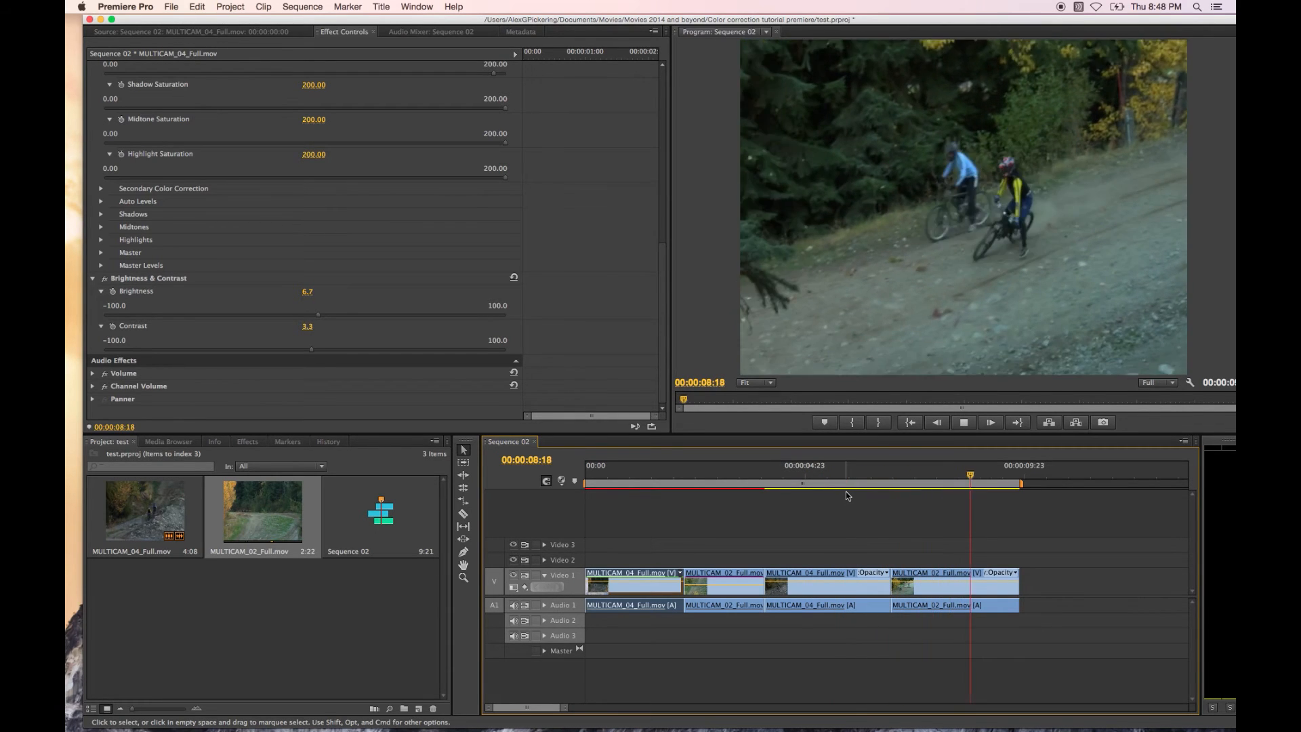
key(space)
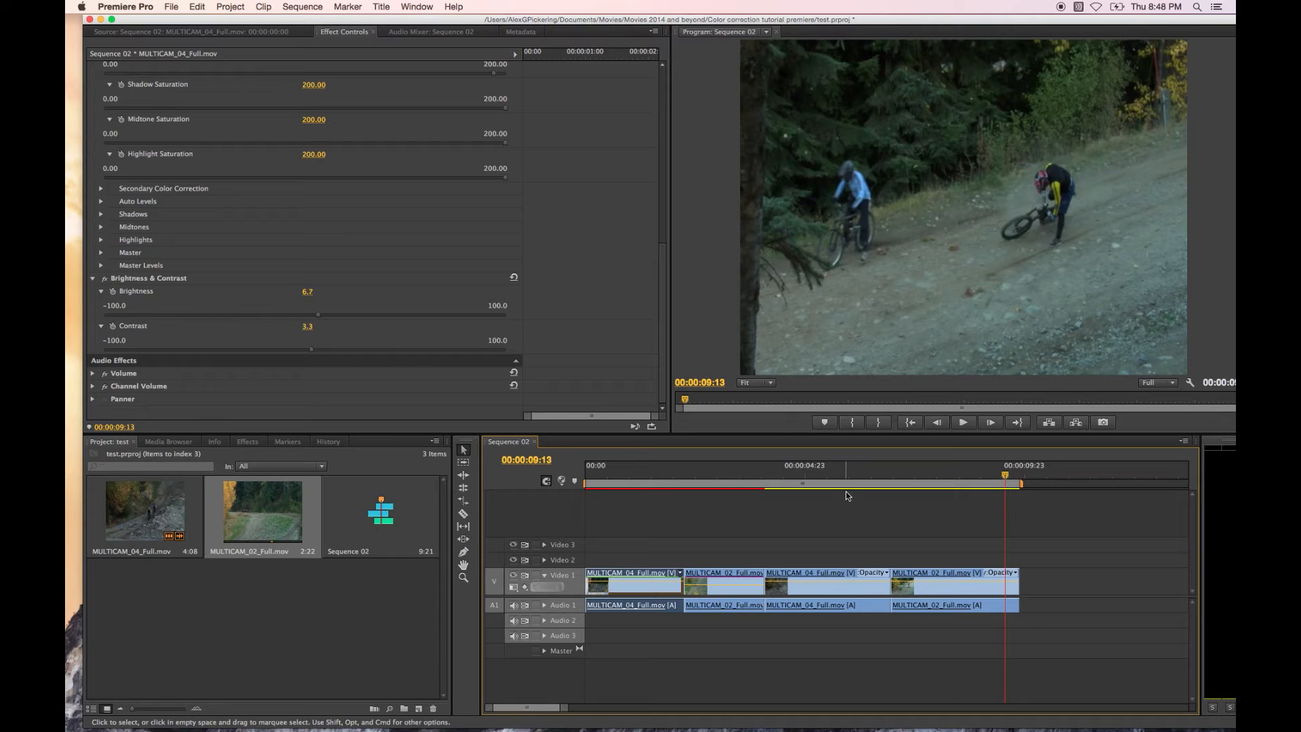
Deselect the clip and compare the ungraded second MULTICAM_04_Full.mov clip with the graded first one
click(669, 506)
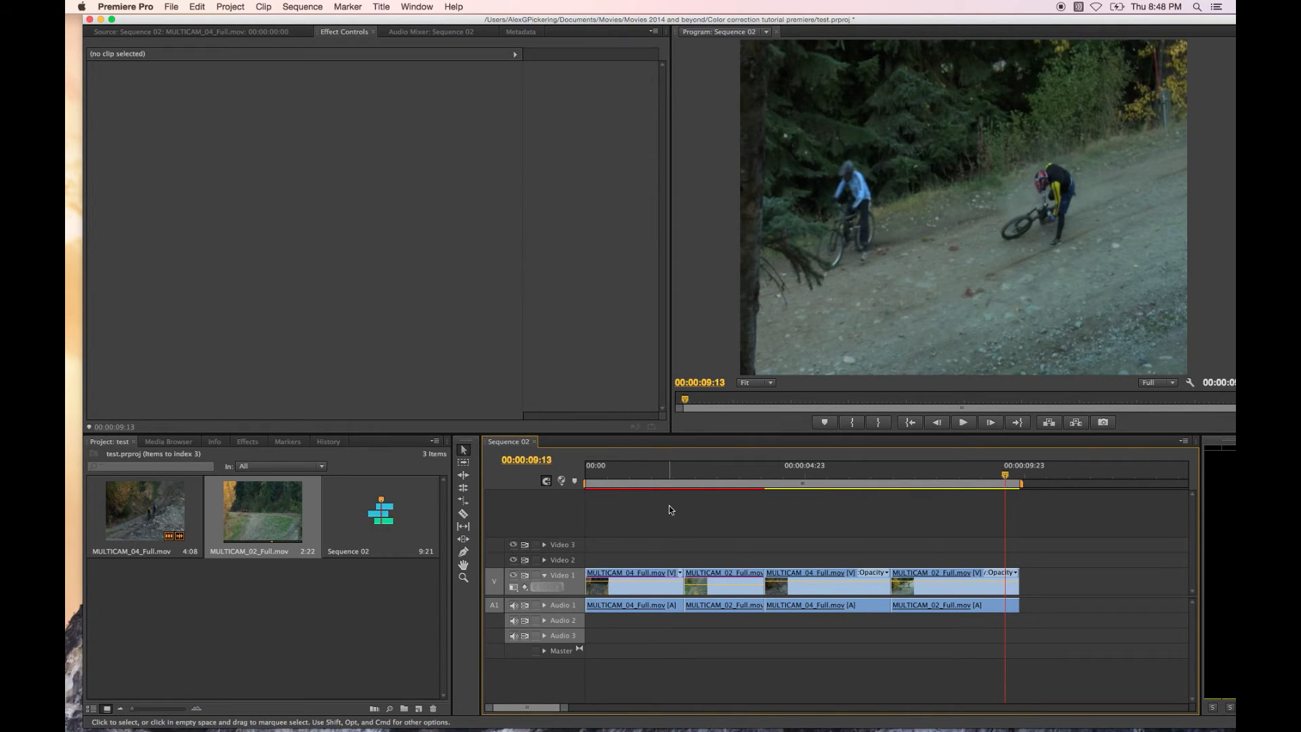
click(830, 482)
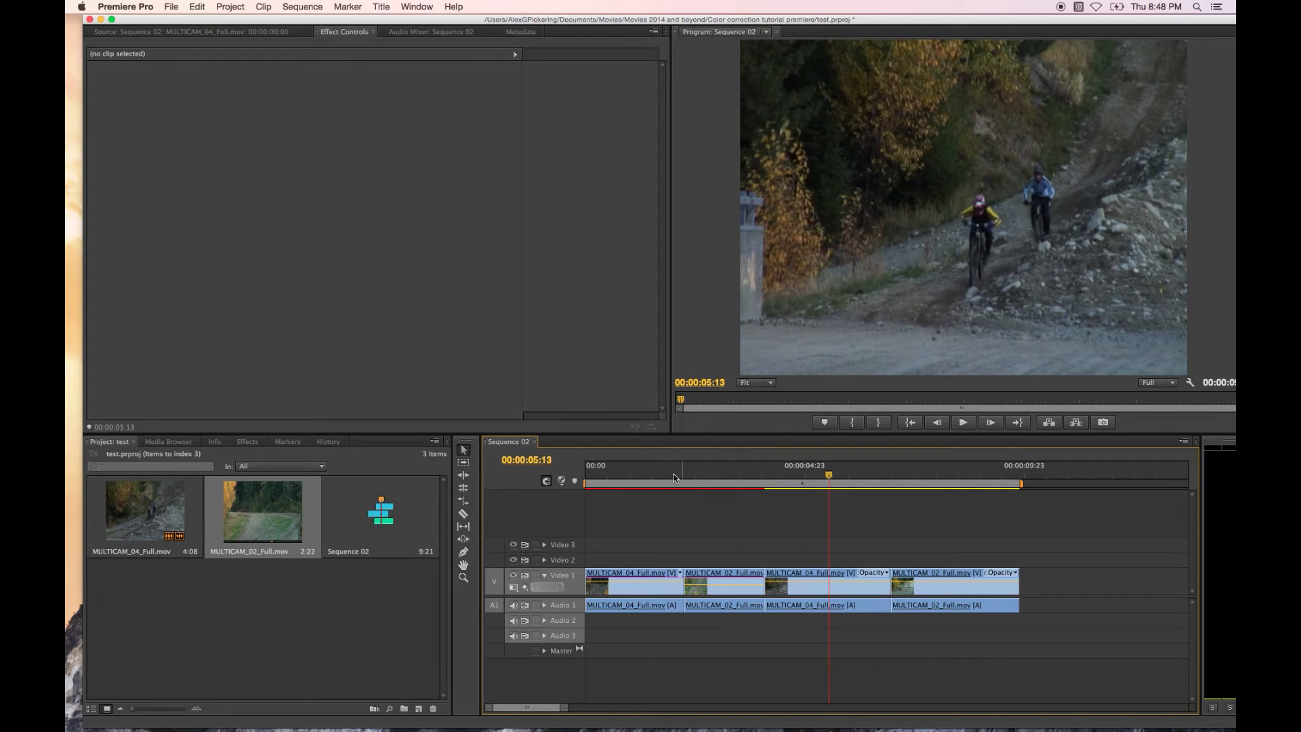
click(645, 482)
click(829, 480)
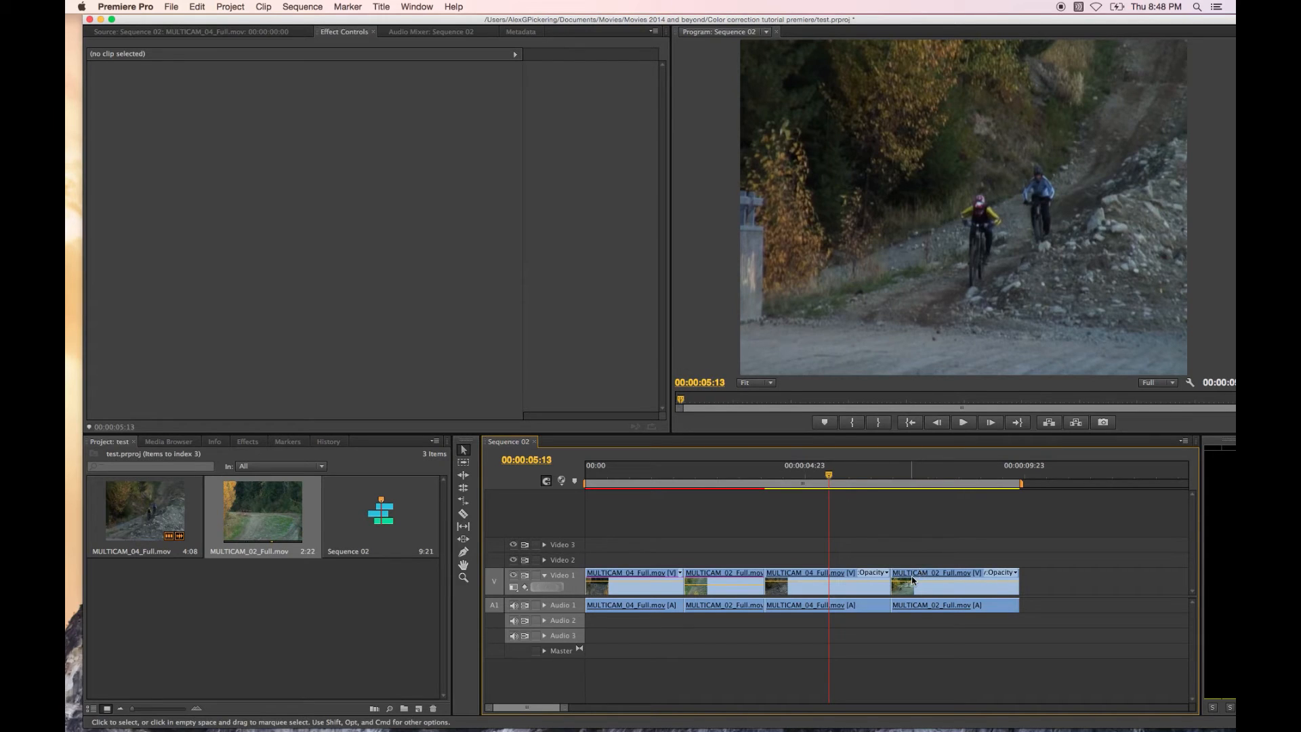
Collapse the Three-Way Color Corrector and Brightness & Contrast settings of the first MULTICAM_04_Full.mov clip
click(647, 573)
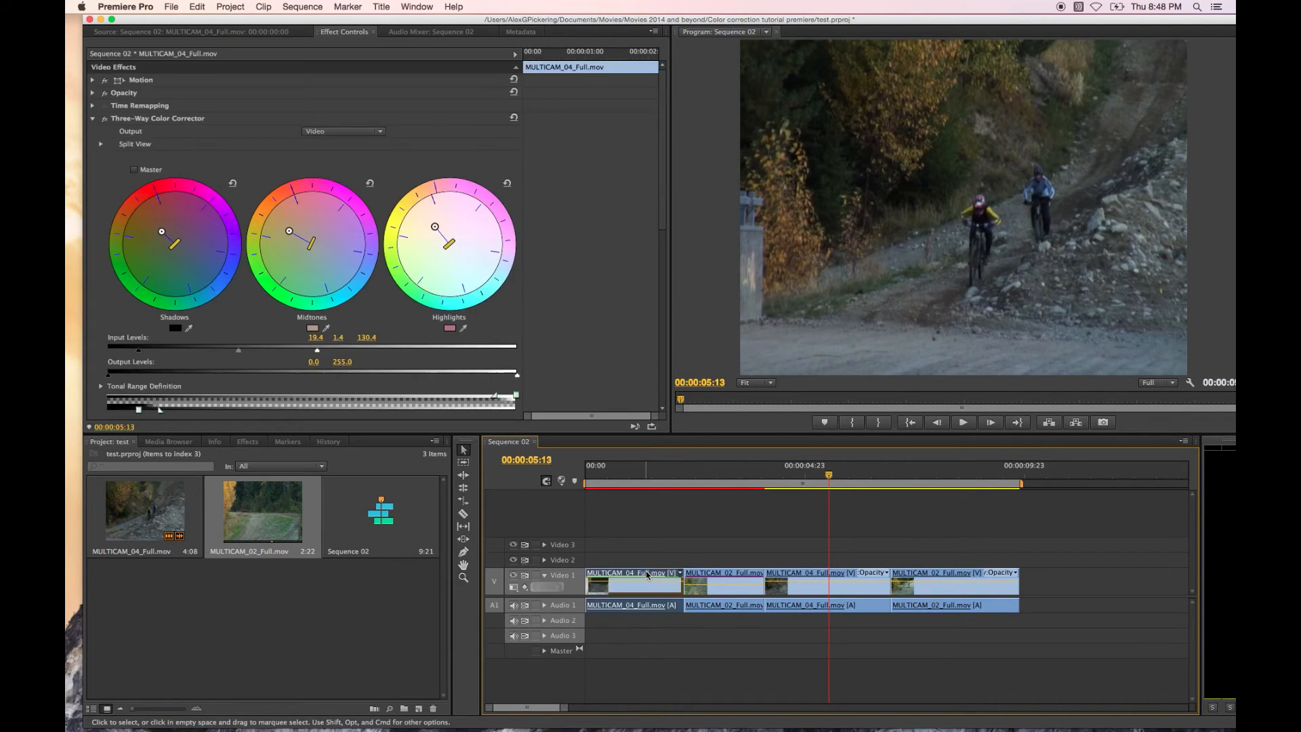
click(93, 119)
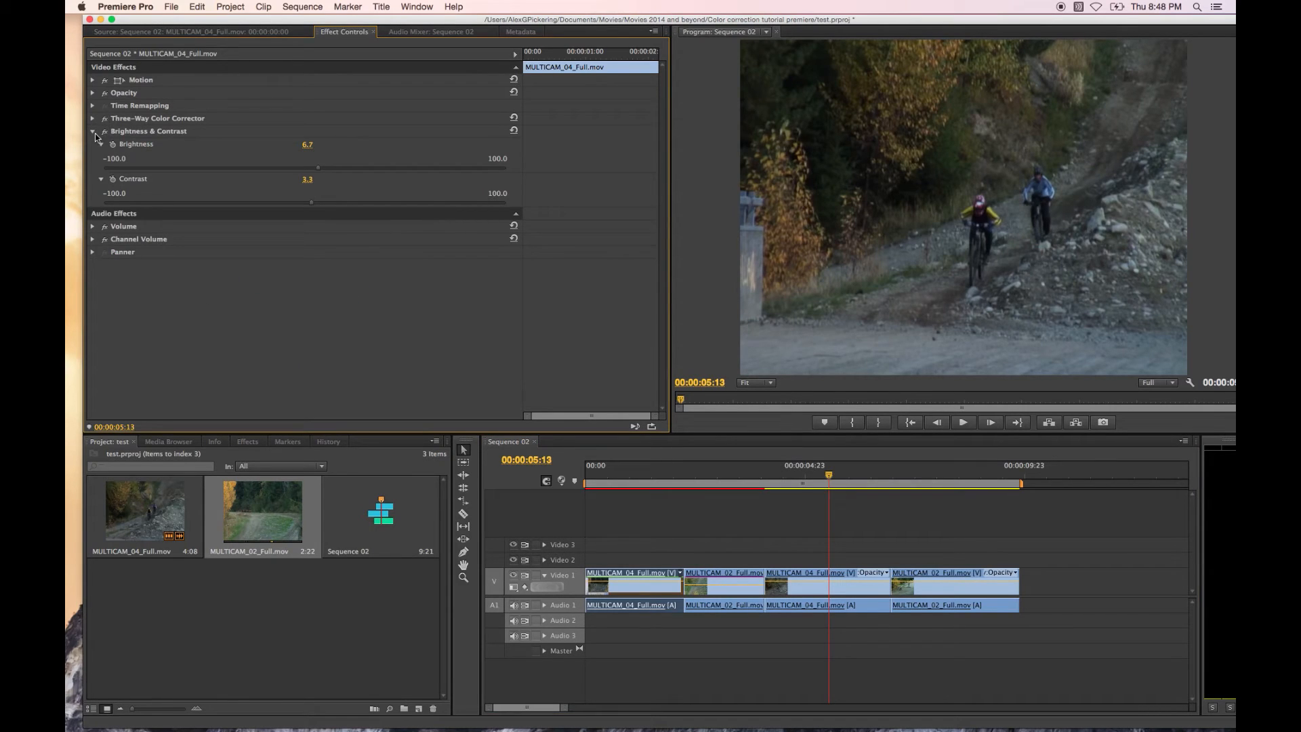
click(93, 132)
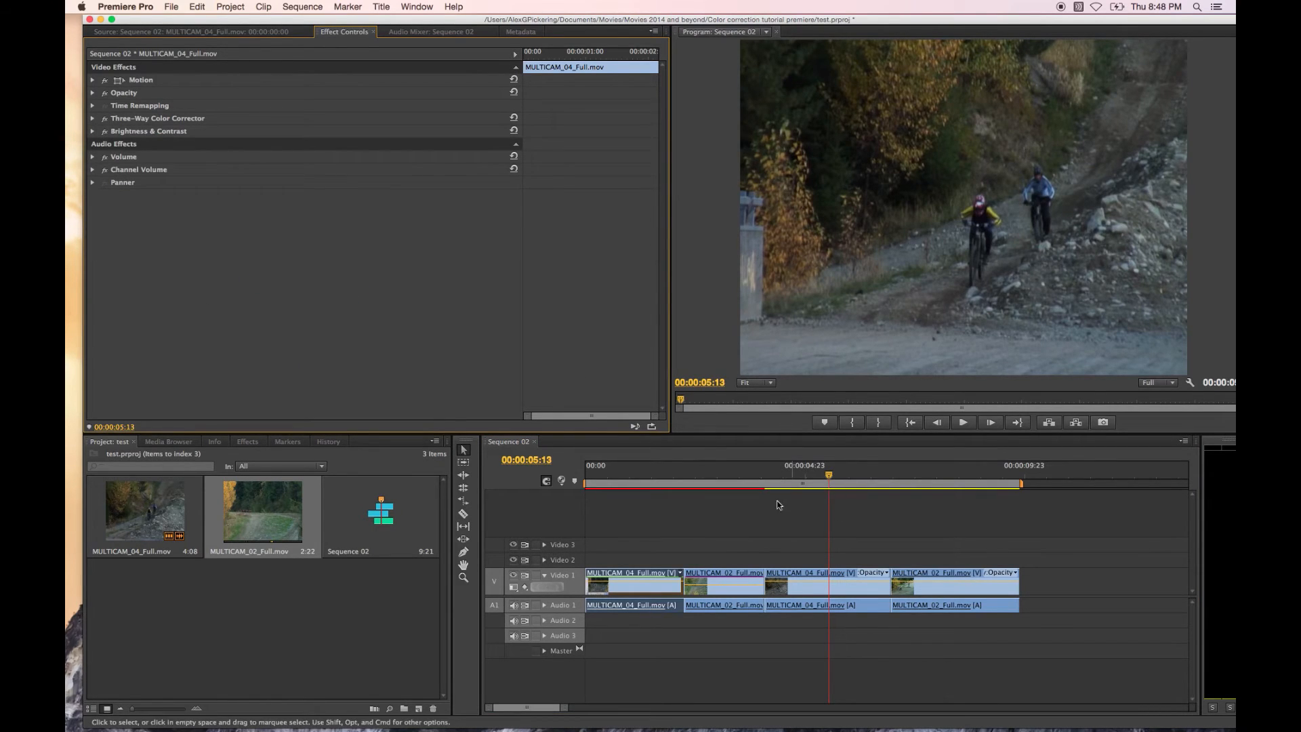
Preview the first clip at 00:00:01:08 with Brightness & Contrast and Three-Way Color Corrector each switched off and back on
click(643, 475)
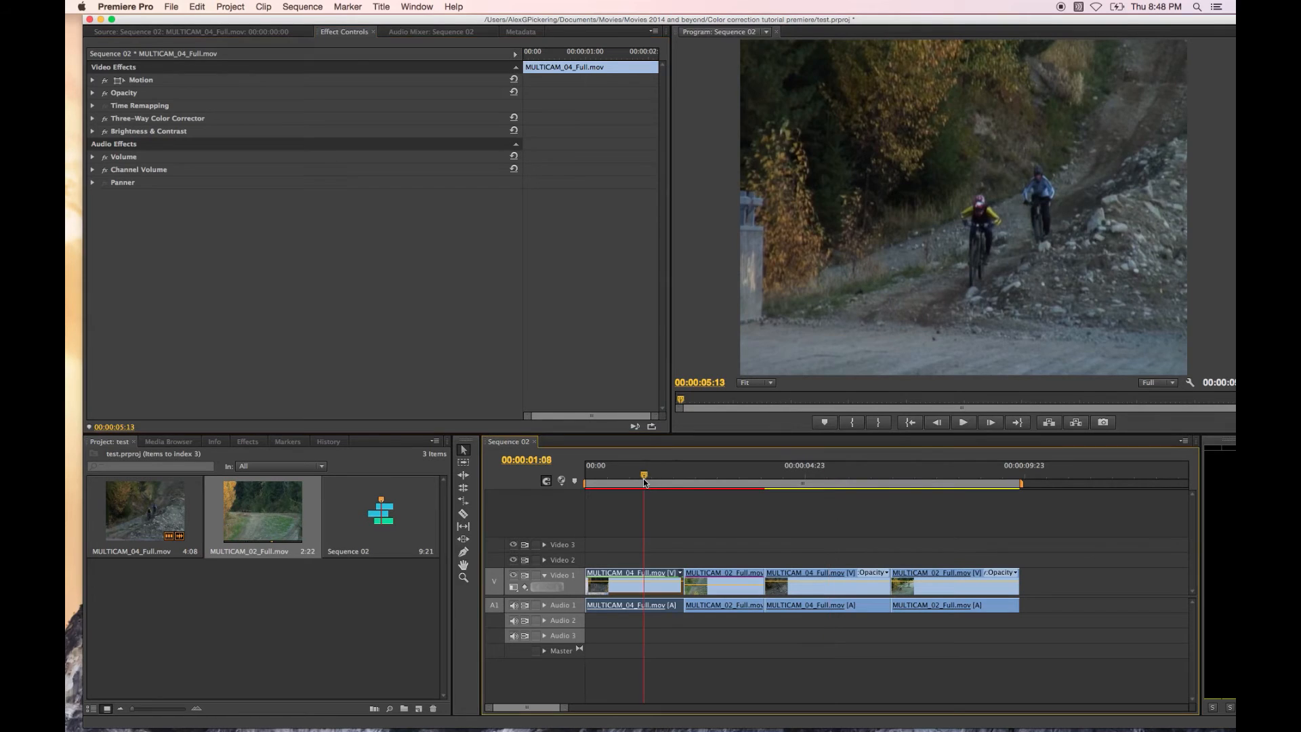
click(105, 131)
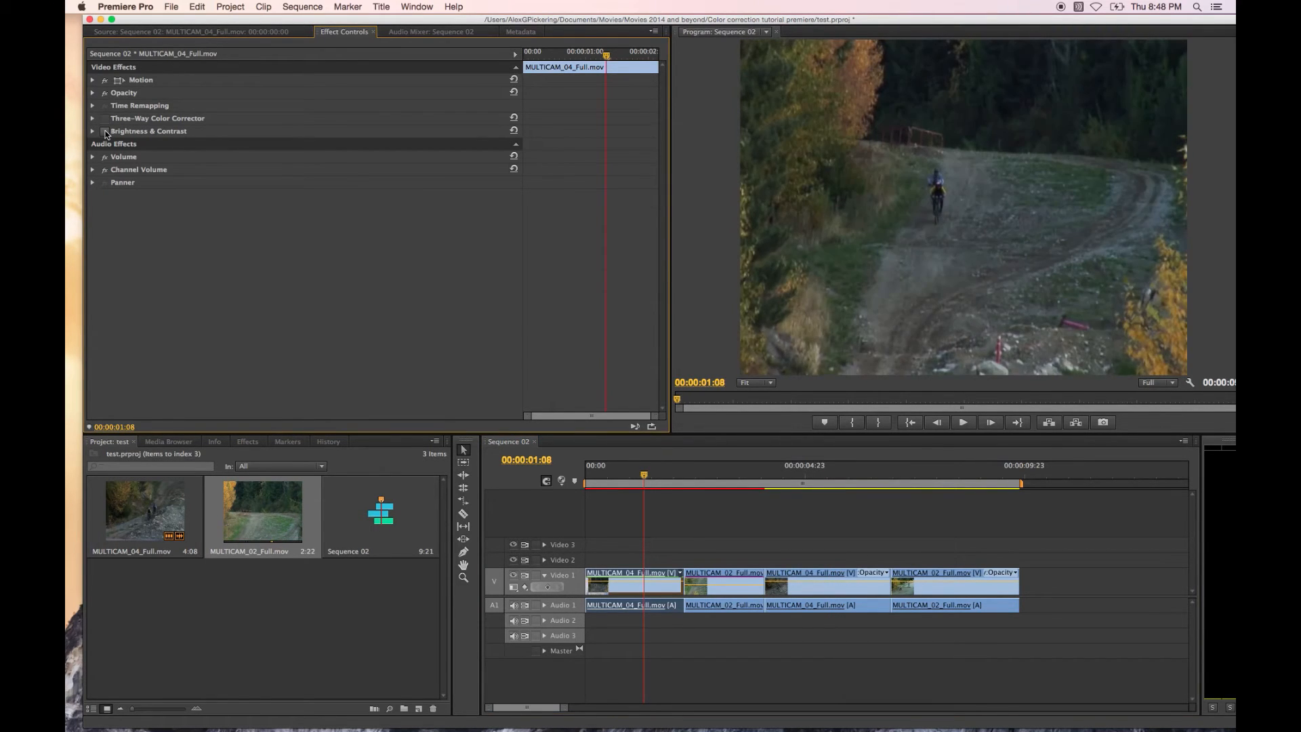
click(105, 132)
click(102, 119)
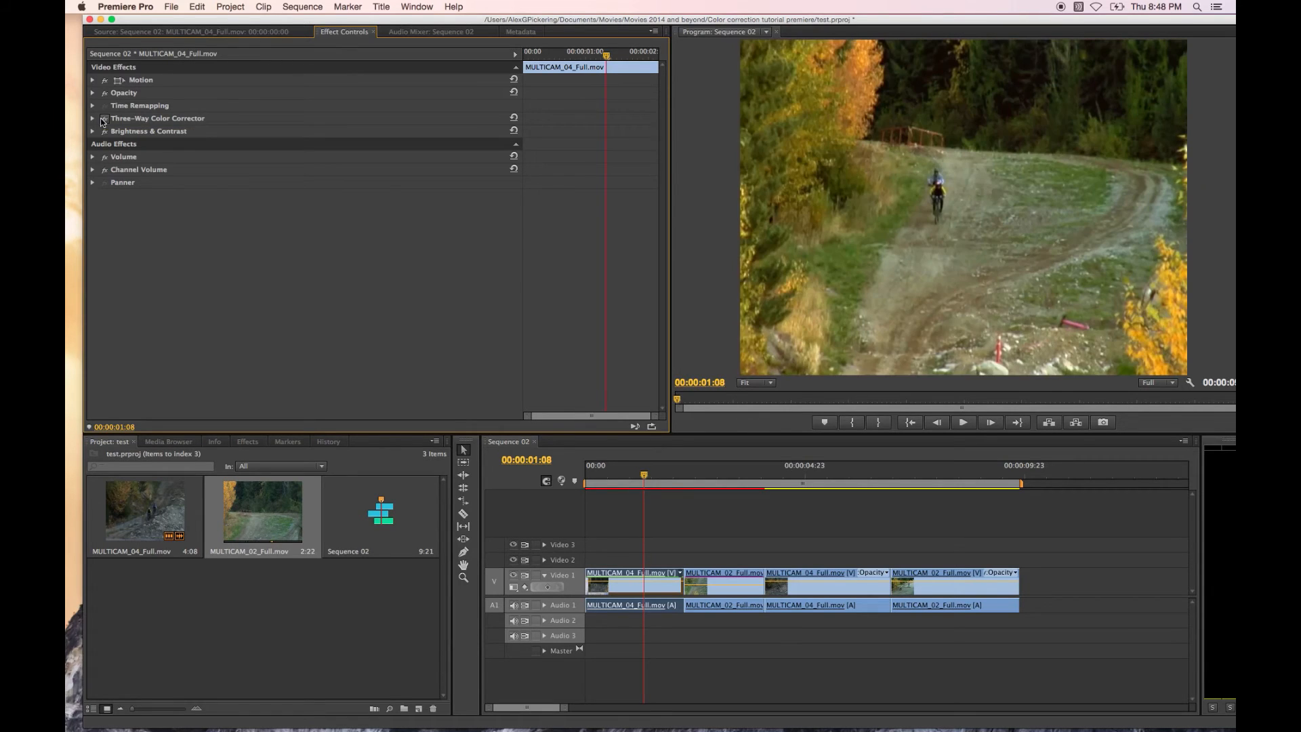
click(102, 118)
click(103, 118)
Copy both the Three-Way Color Corrector and Brightness & Contrast effects from the first MULTICAM_04_Full.mov clip
click(215, 120)
shift+click(217, 130)
click(197, 7)
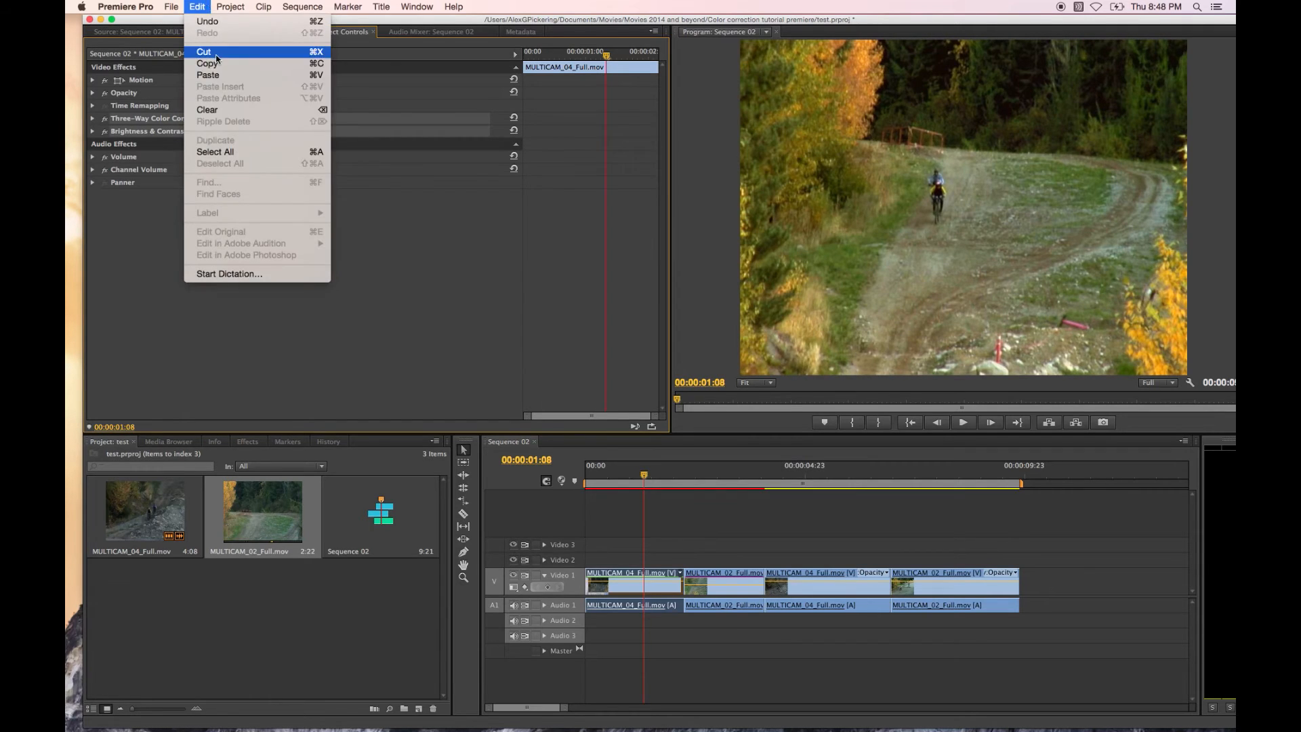
click(210, 71)
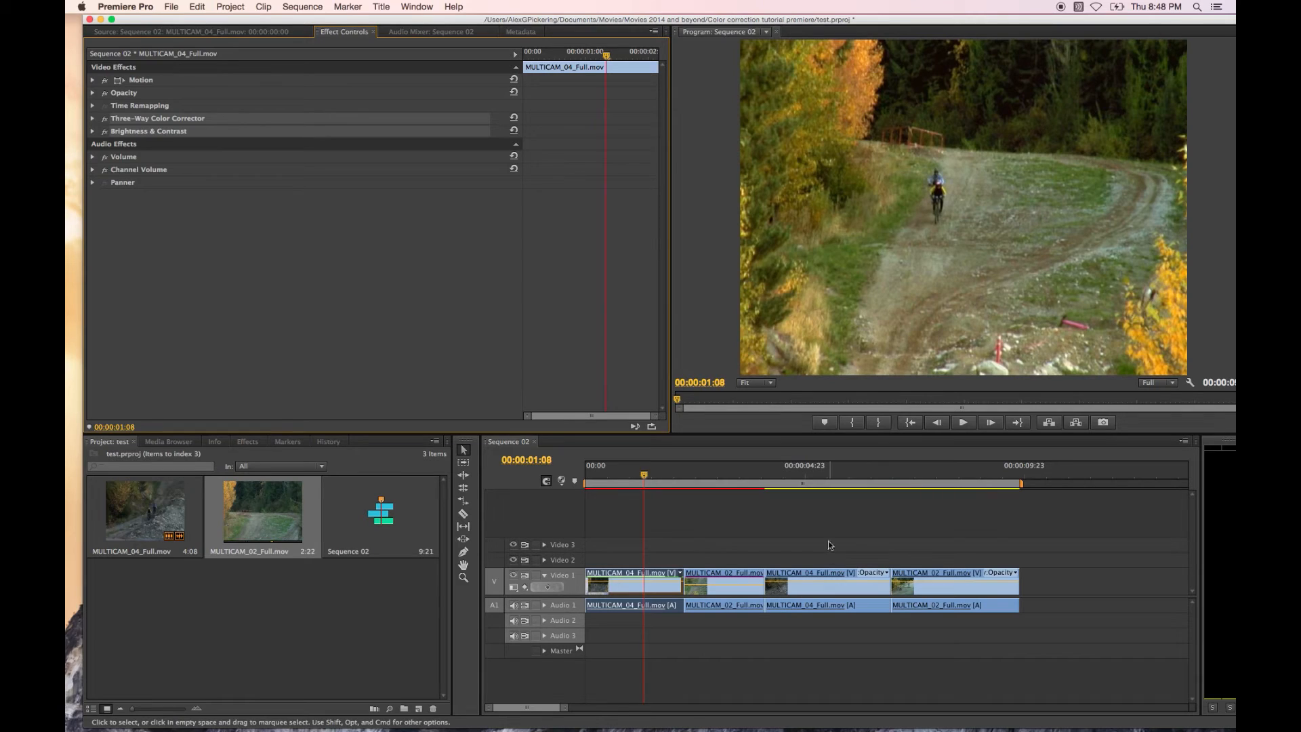
Paste the copied effects onto the second MULTICAM_04_Full.mov clip and toggle them off and on to check the grade at 00:00:05:05
click(813, 475)
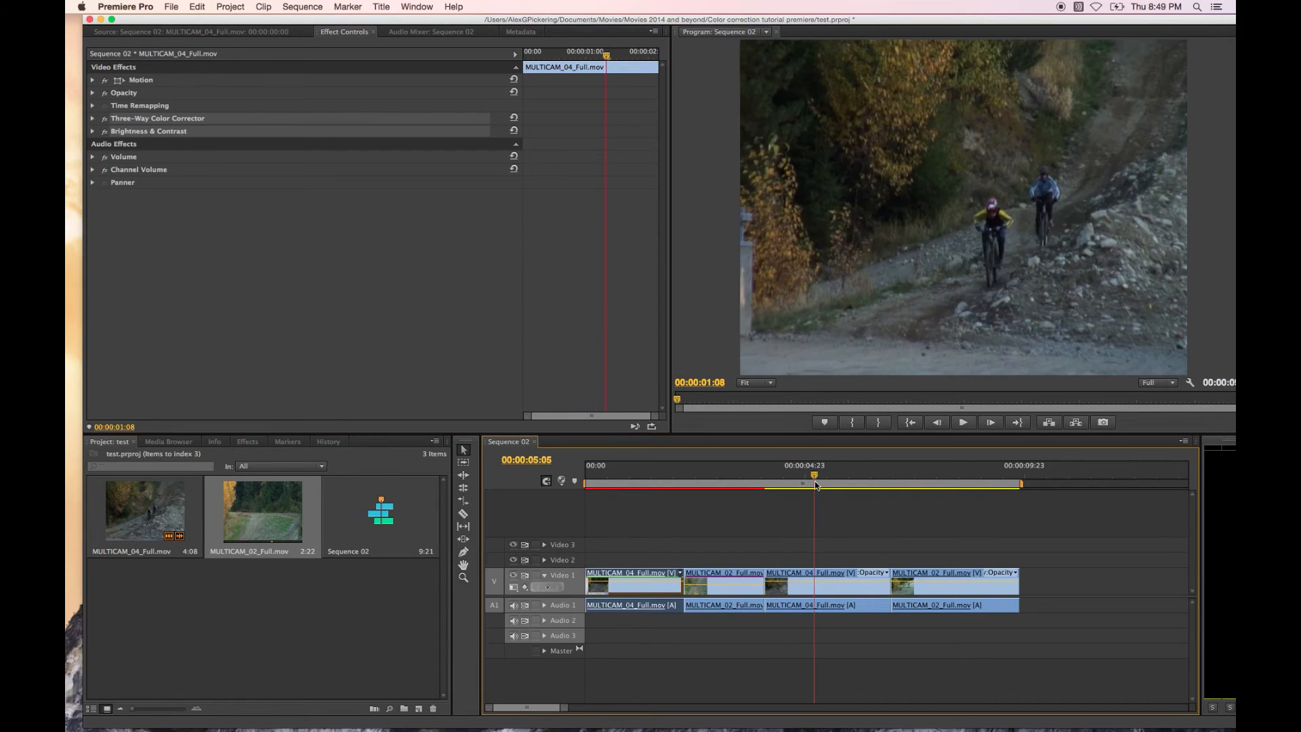
click(822, 572)
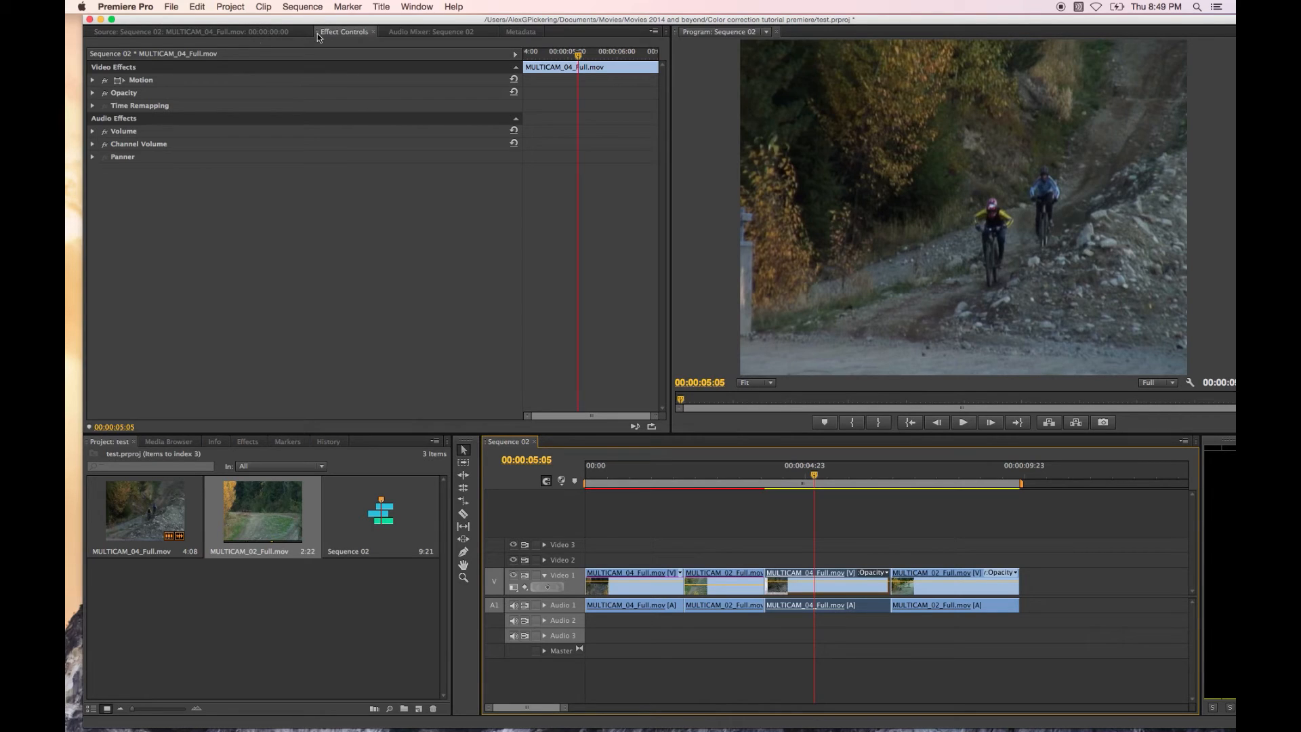
click(197, 7)
click(217, 76)
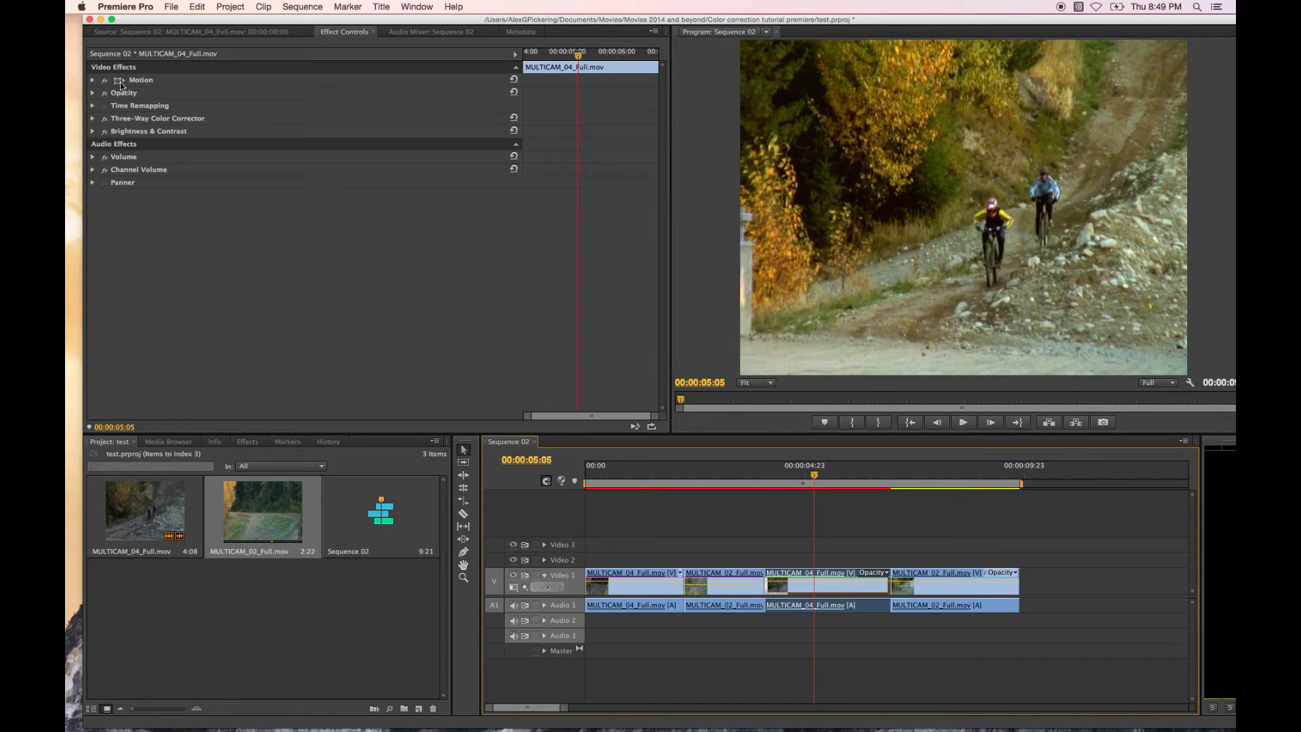
click(105, 132)
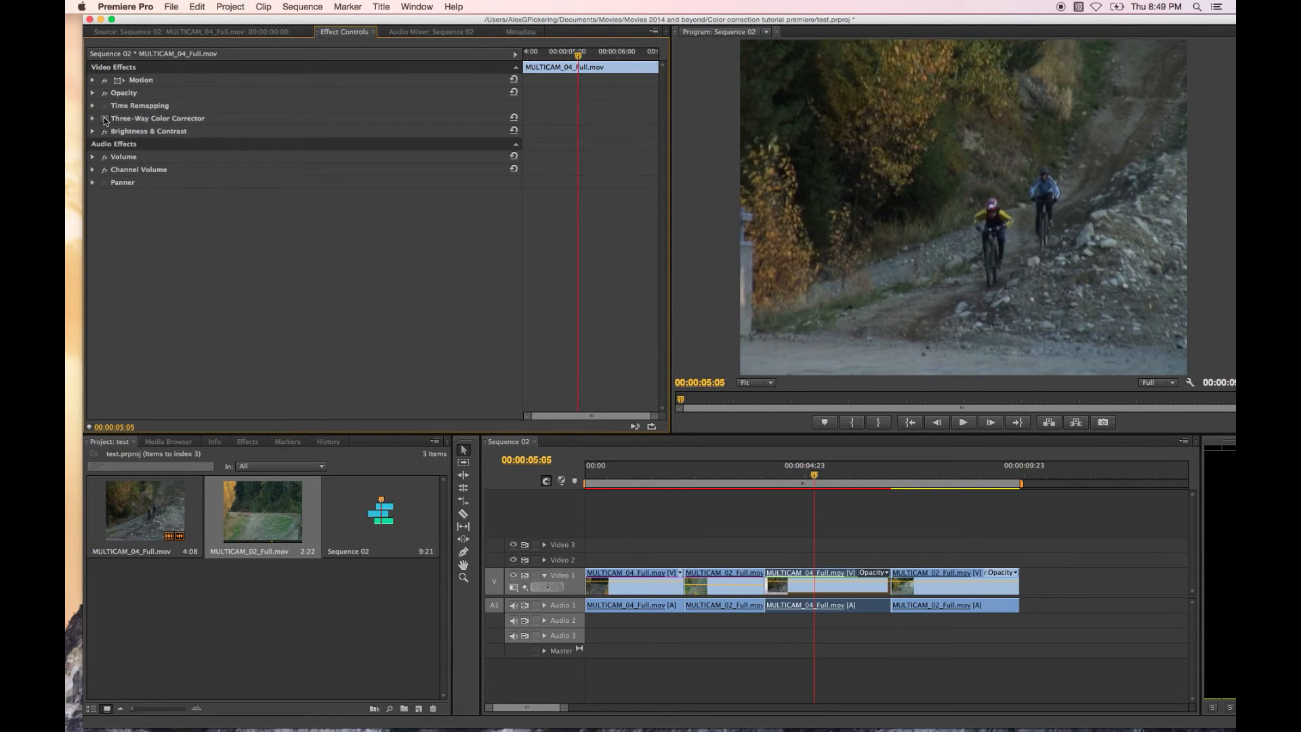
click(105, 118)
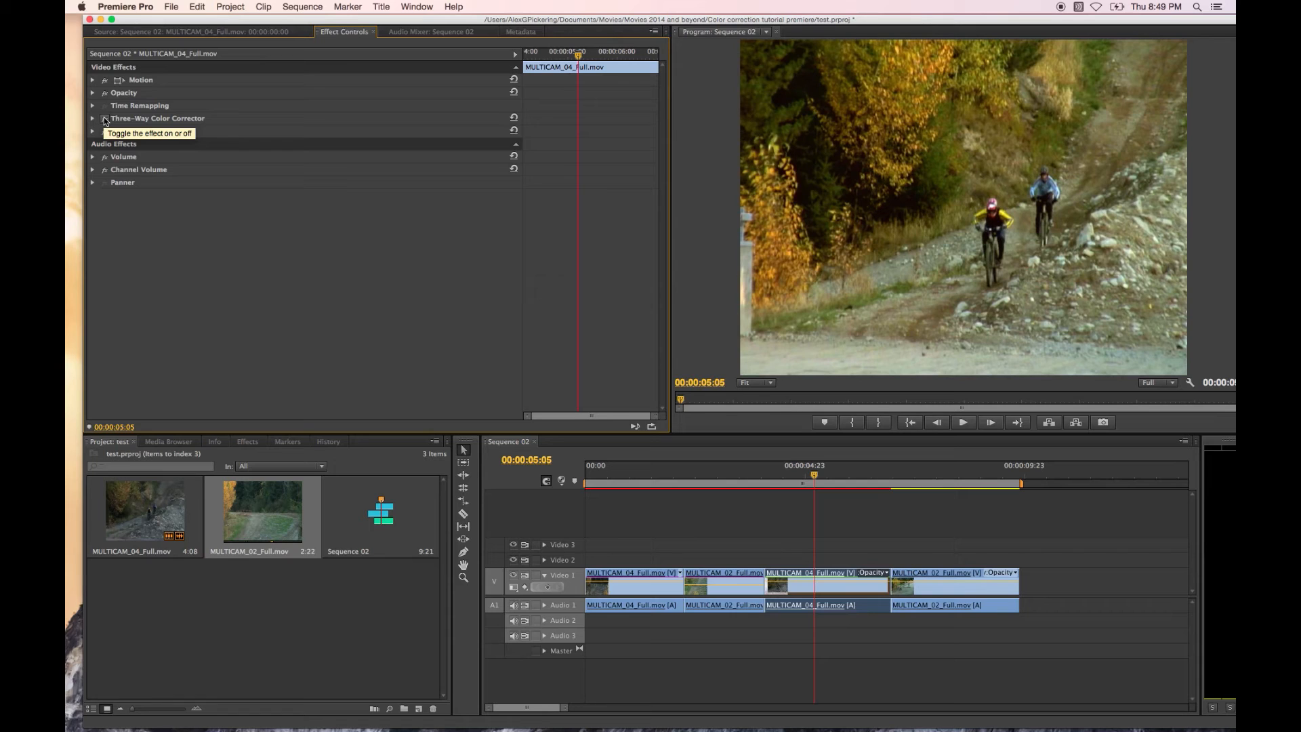
Copy the Three-Way Color Corrector and Brightness & Contrast effects from the first MULTICAM_02_Full.mov clip
click(737, 575)
click(719, 483)
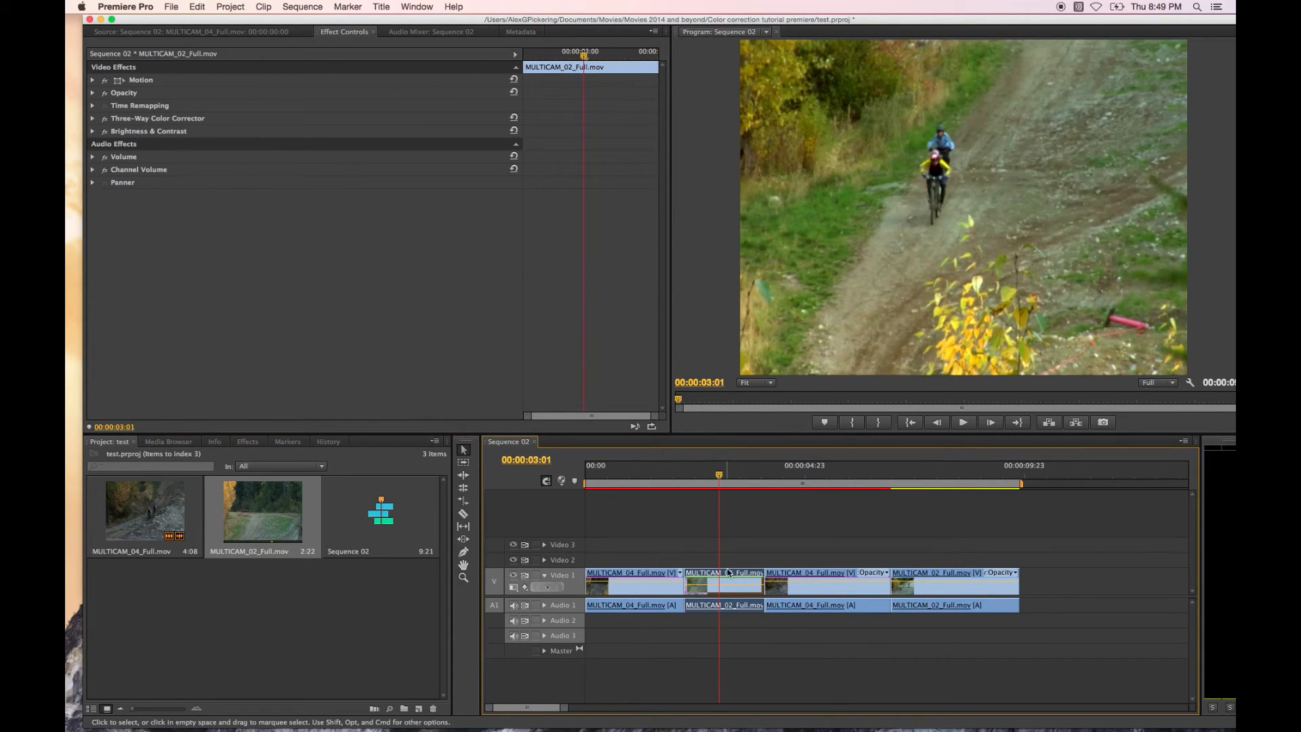
click(176, 118)
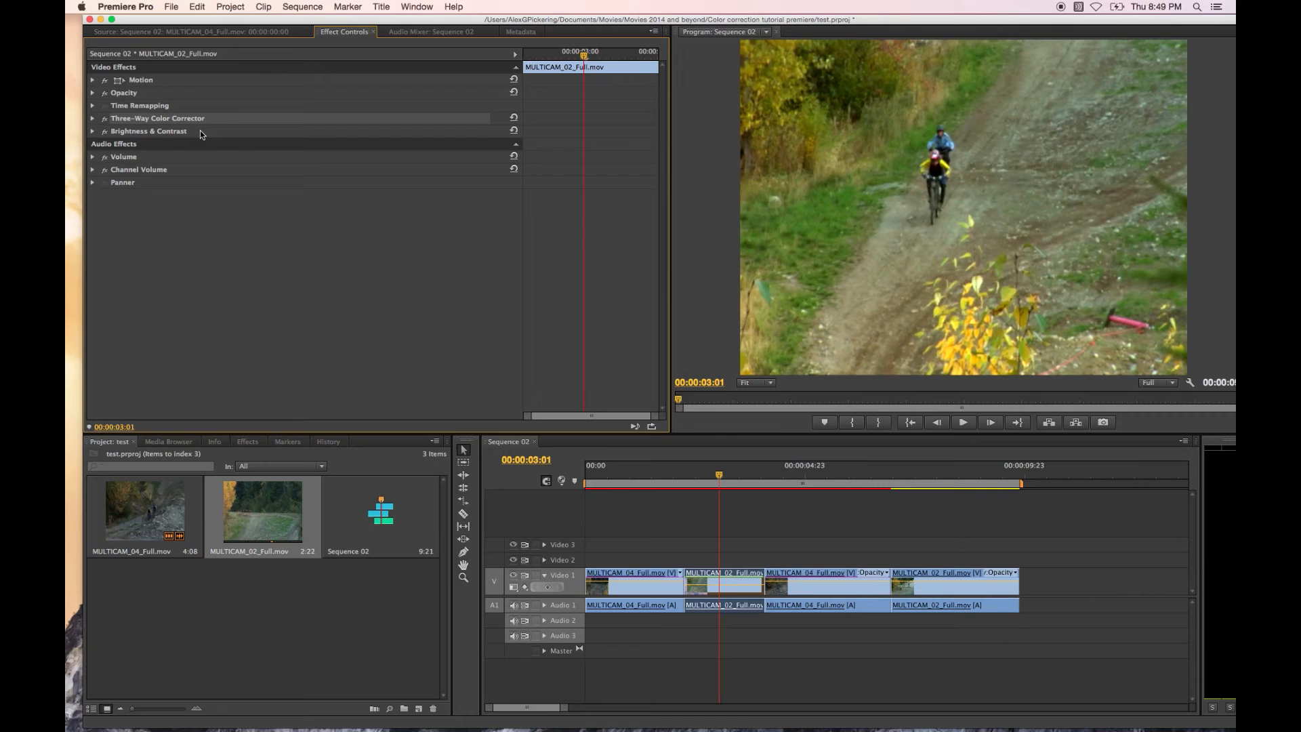
shift+click(201, 130)
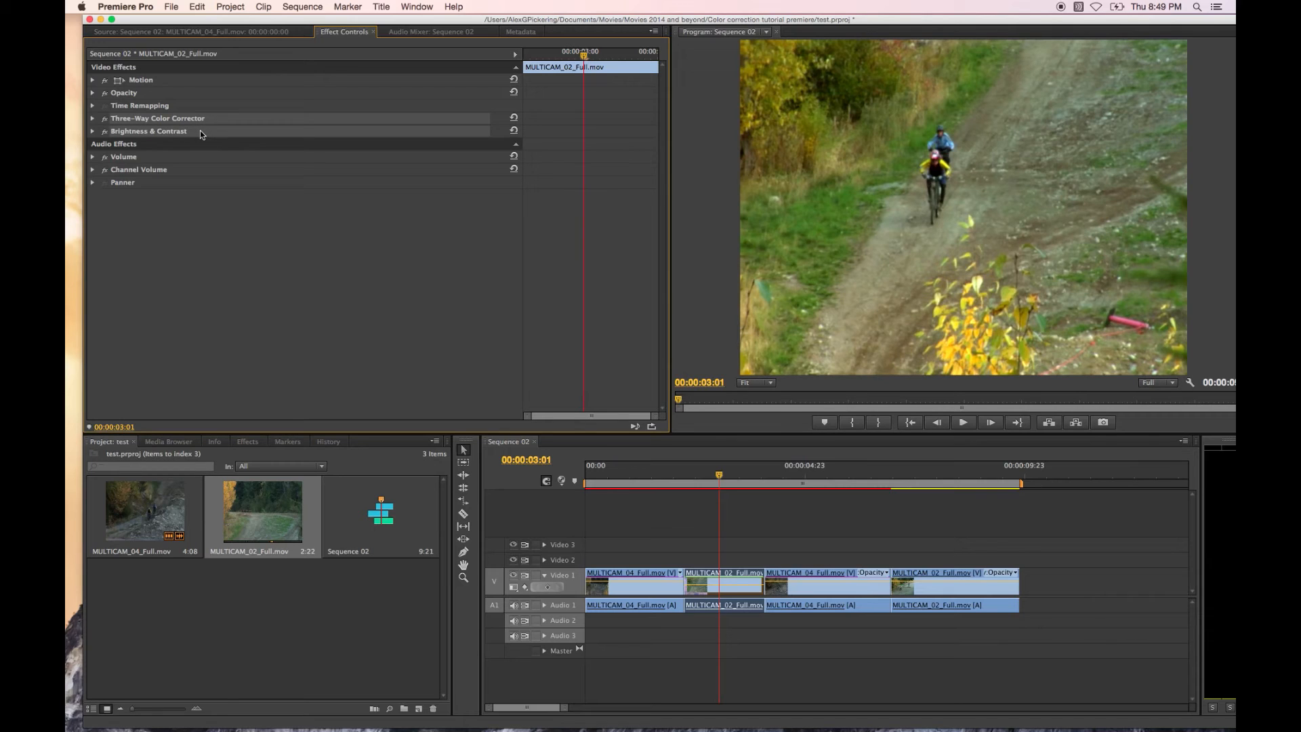
click(196, 6)
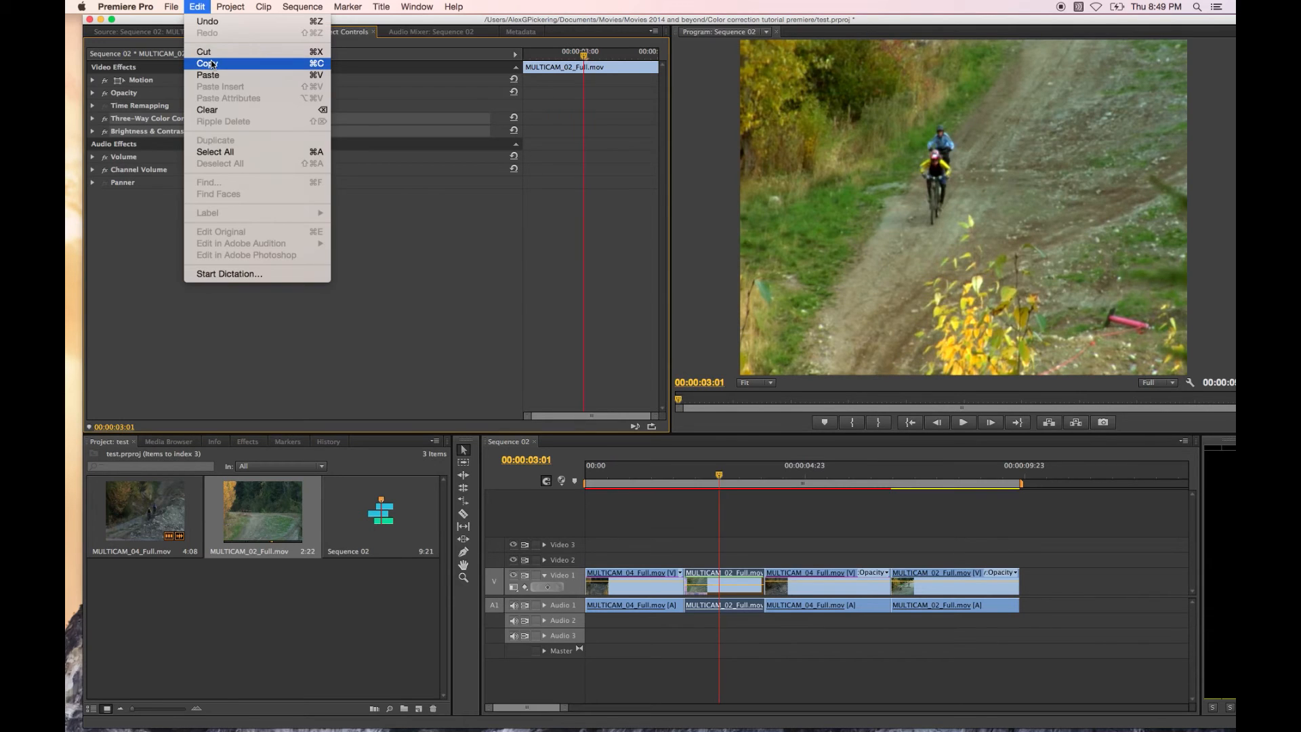
click(211, 63)
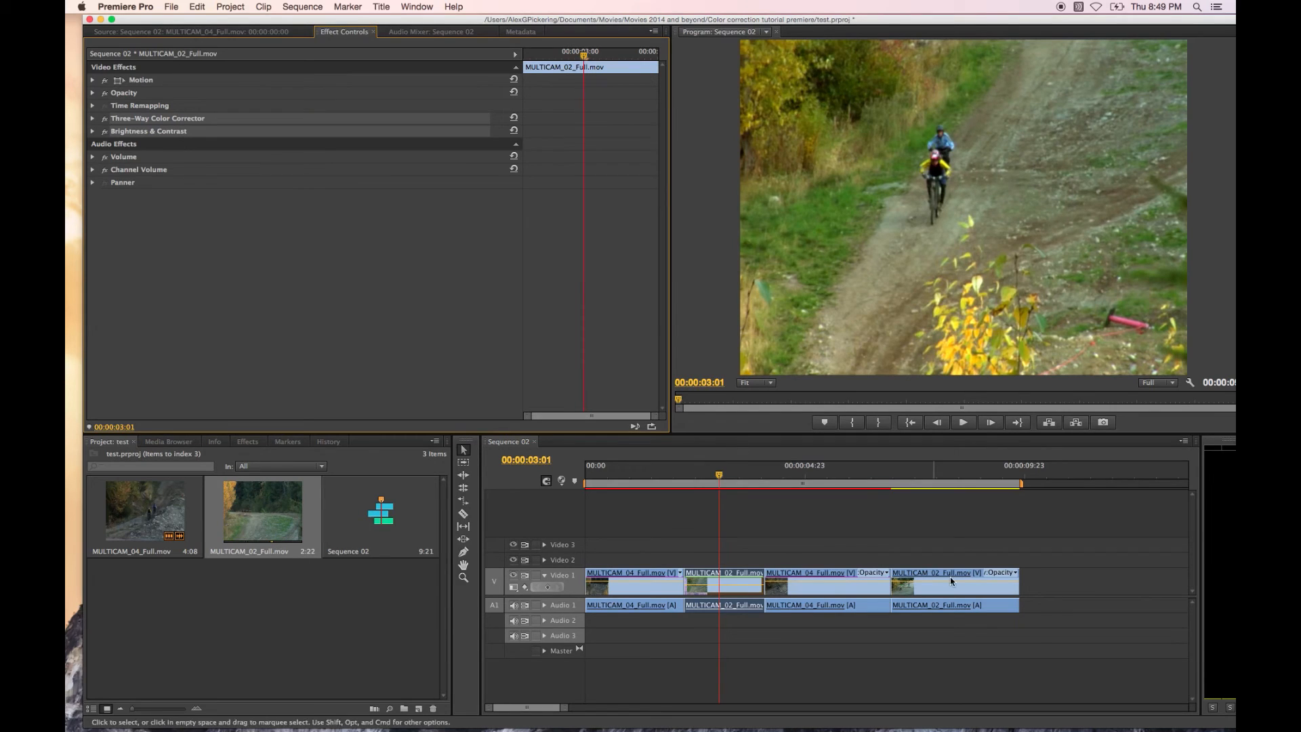
Paste the copied Three-Way Color Corrector and Brightness & Contrast effects onto the second MULTICAM_02_Full.mov clip
click(936, 473)
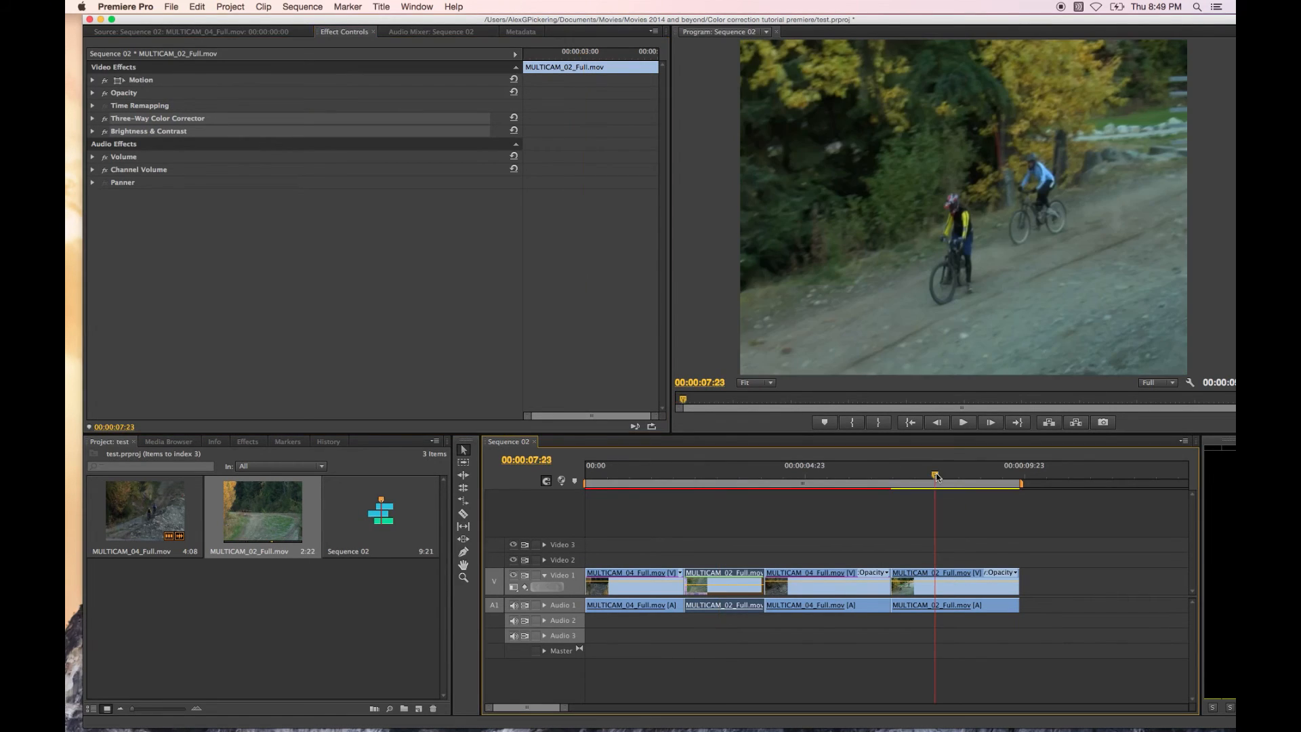
click(961, 571)
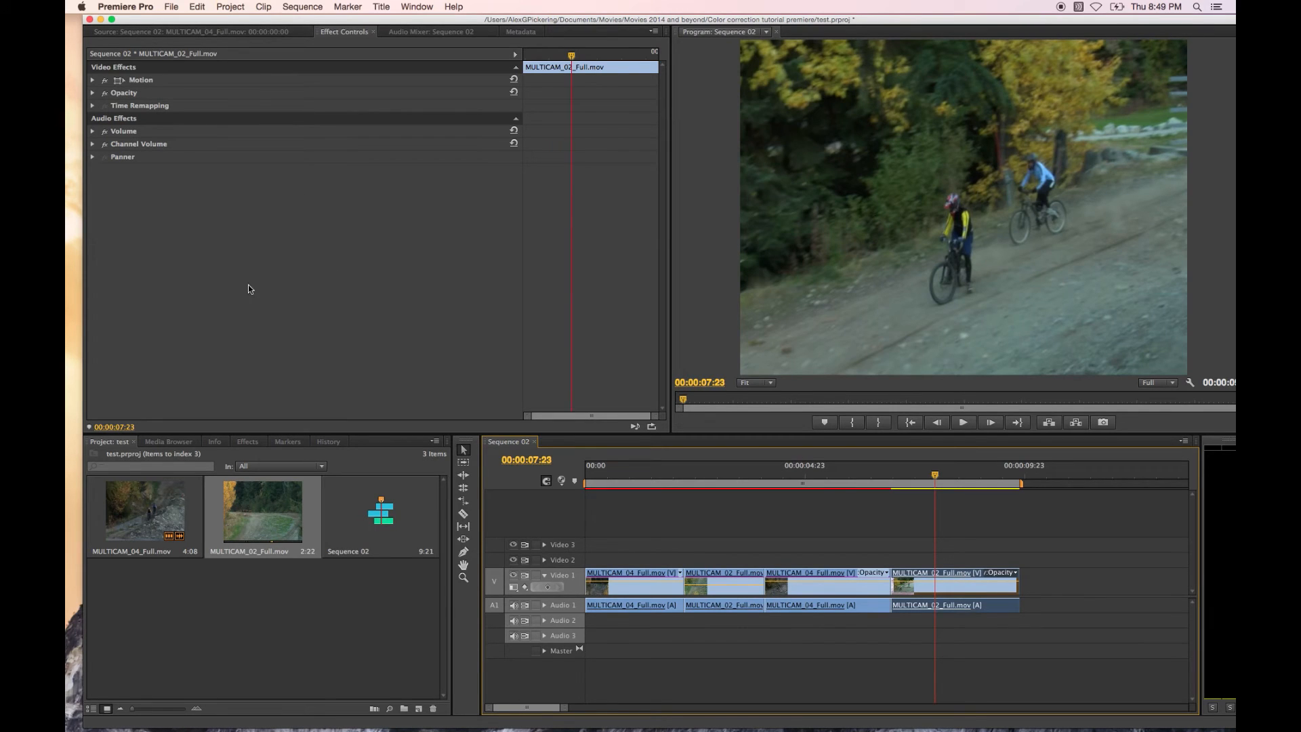
key(super+v)
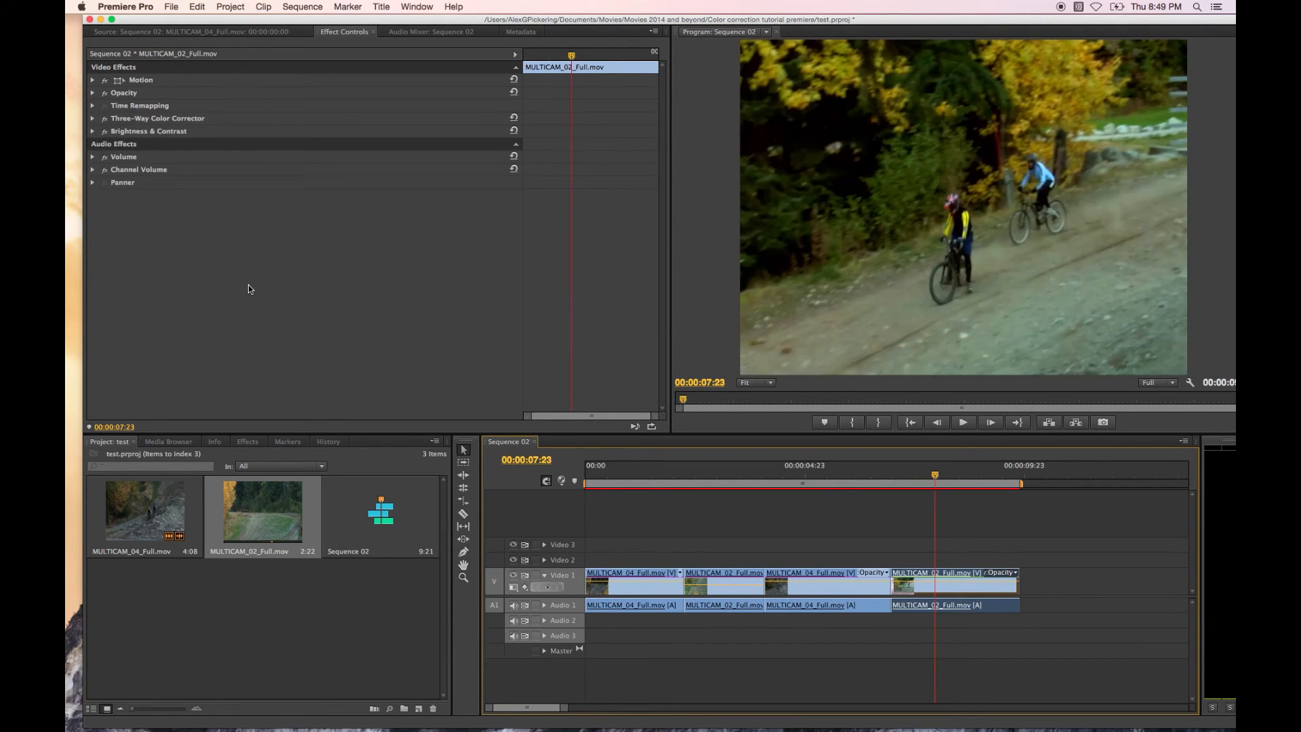
Check the second MULTICAM_02_Full.mov clip at 00:00:07:21 with Brightness & Contrast and Three-Way Color Corrector switched off and back on
drag(965, 475, 931, 476)
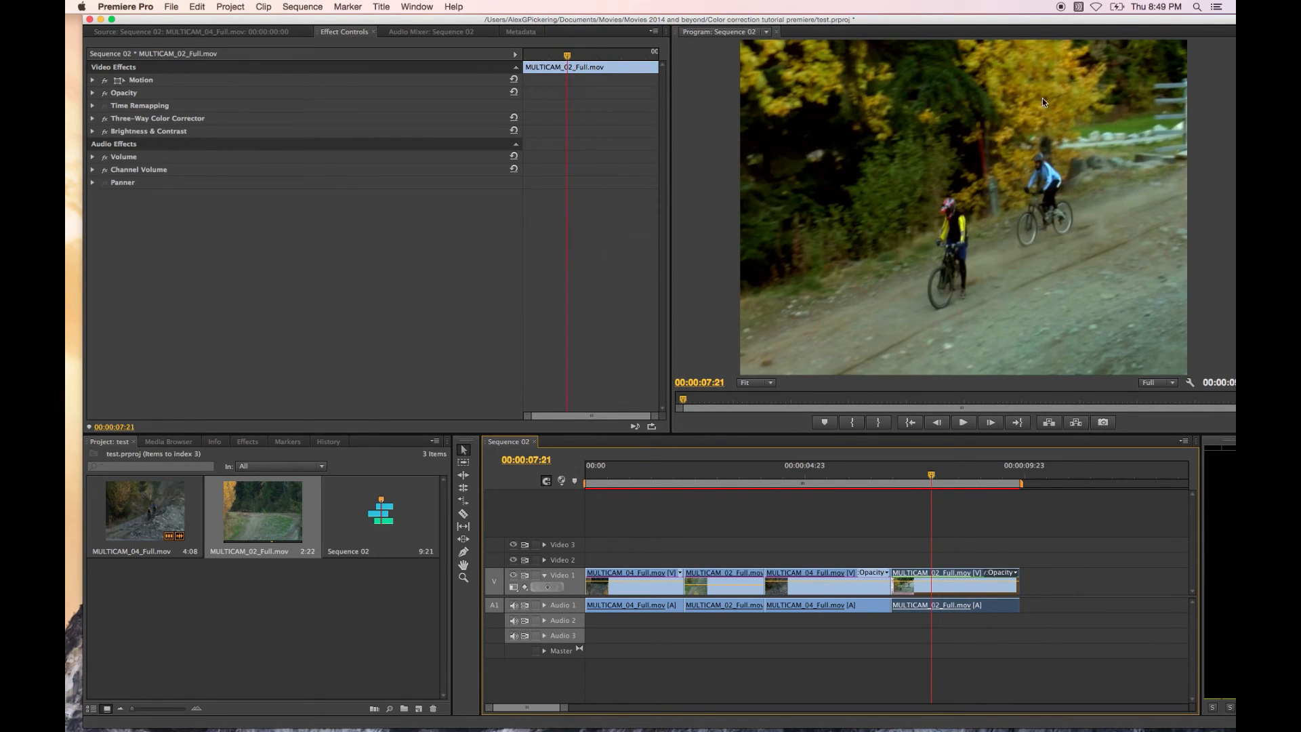
click(103, 133)
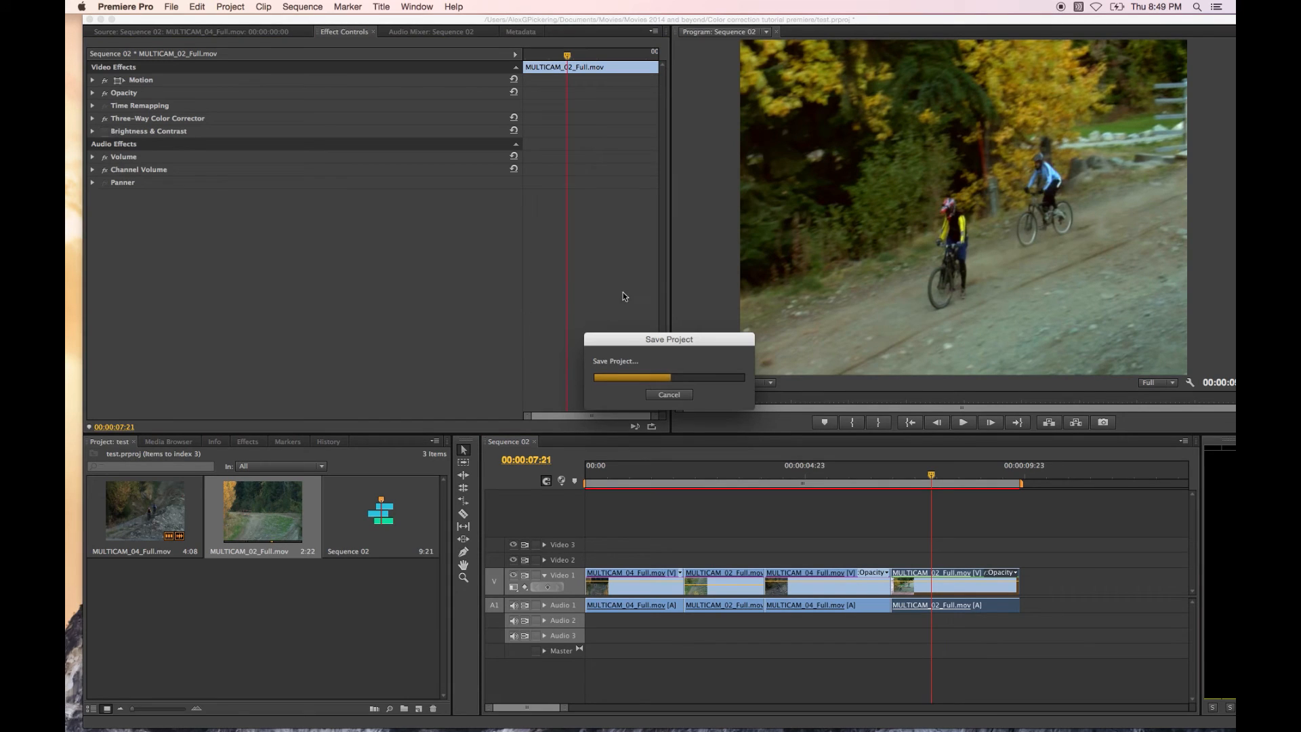
click(102, 123)
click(102, 123)
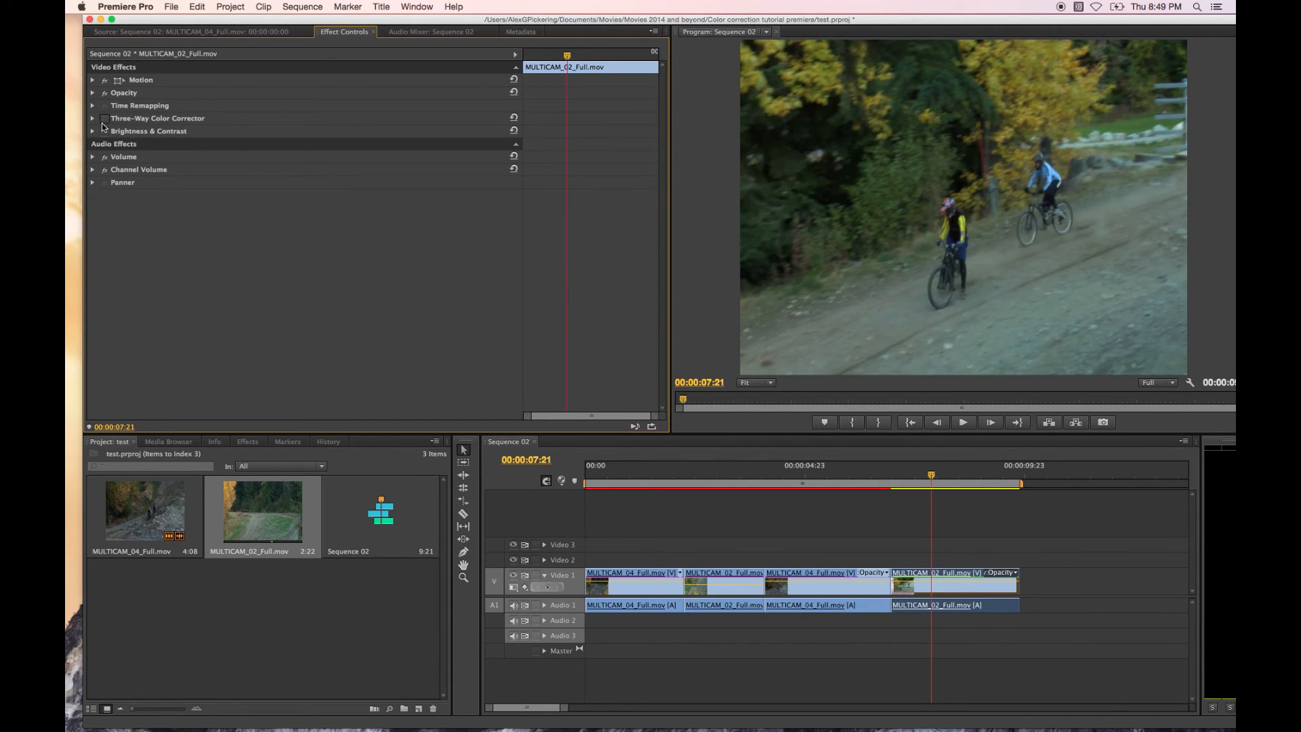
click(103, 132)
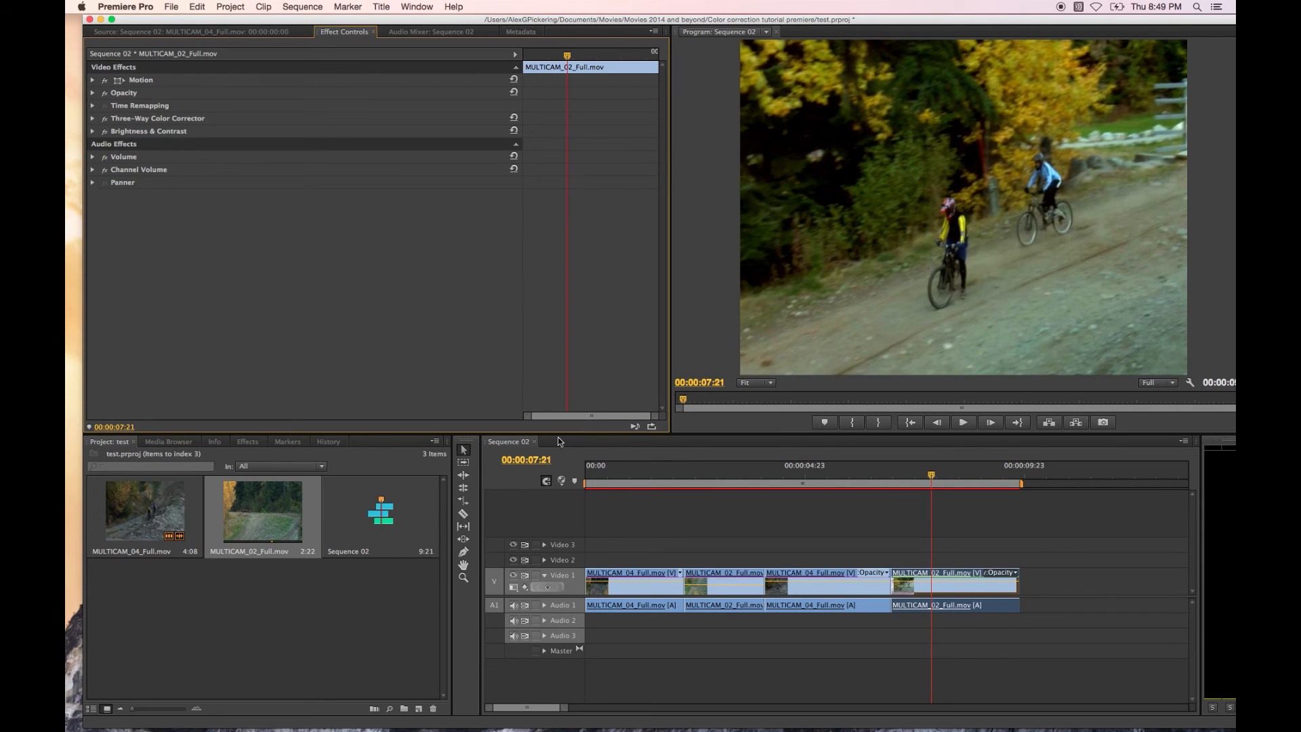
Play Sequence 02 from the start and compare the color grades at several points across its four clips
drag(612, 473, 521, 481)
key(space)
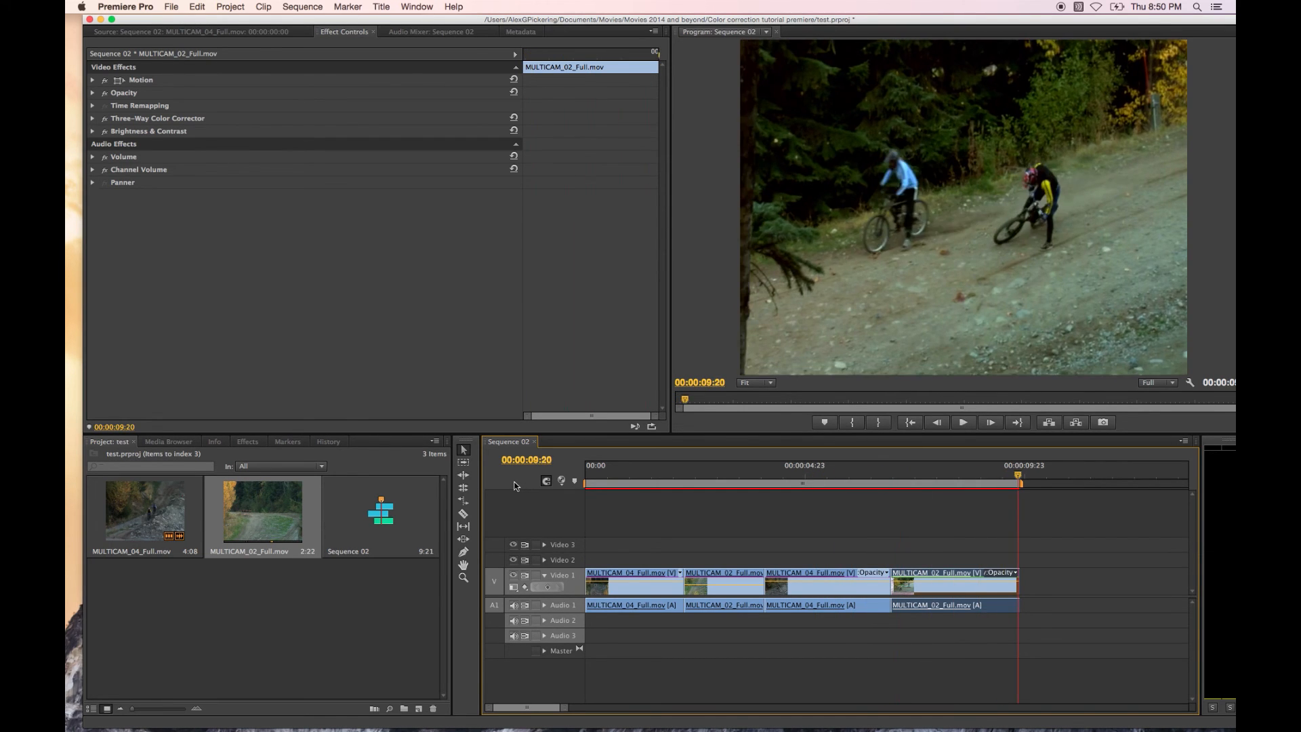
click(646, 483)
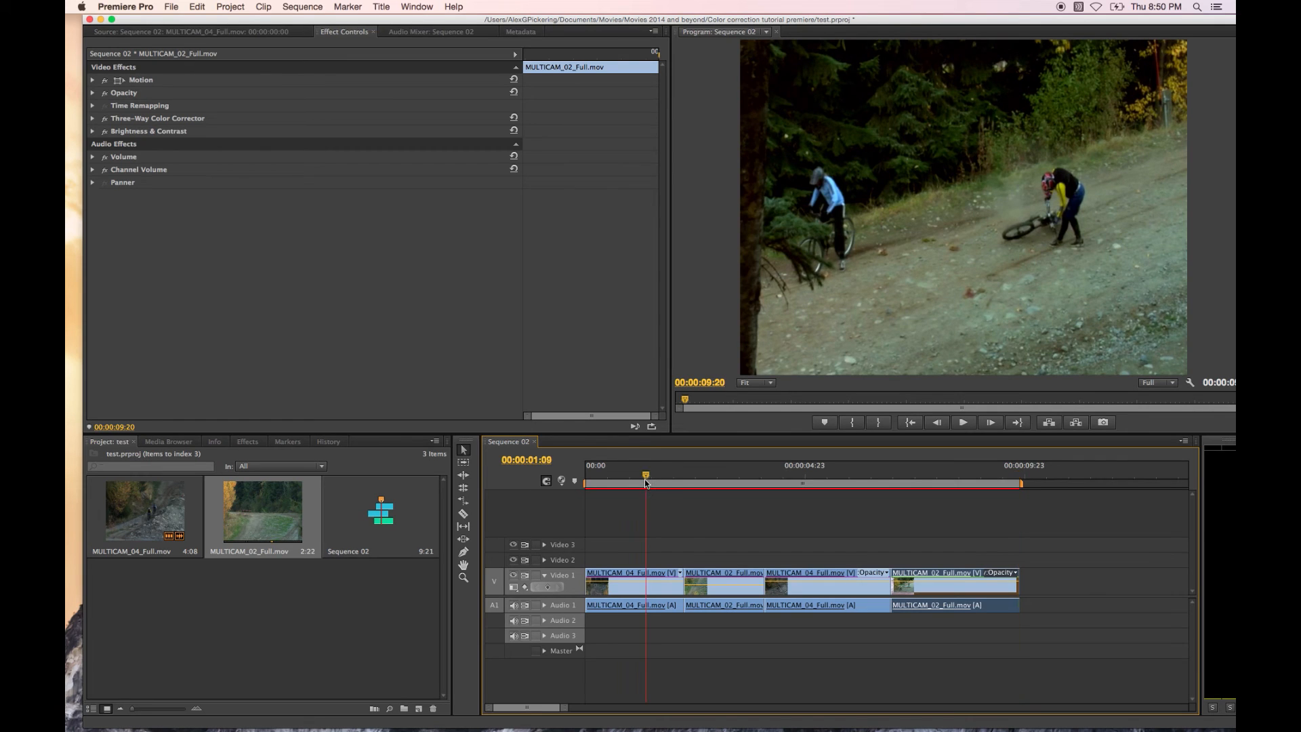
click(734, 479)
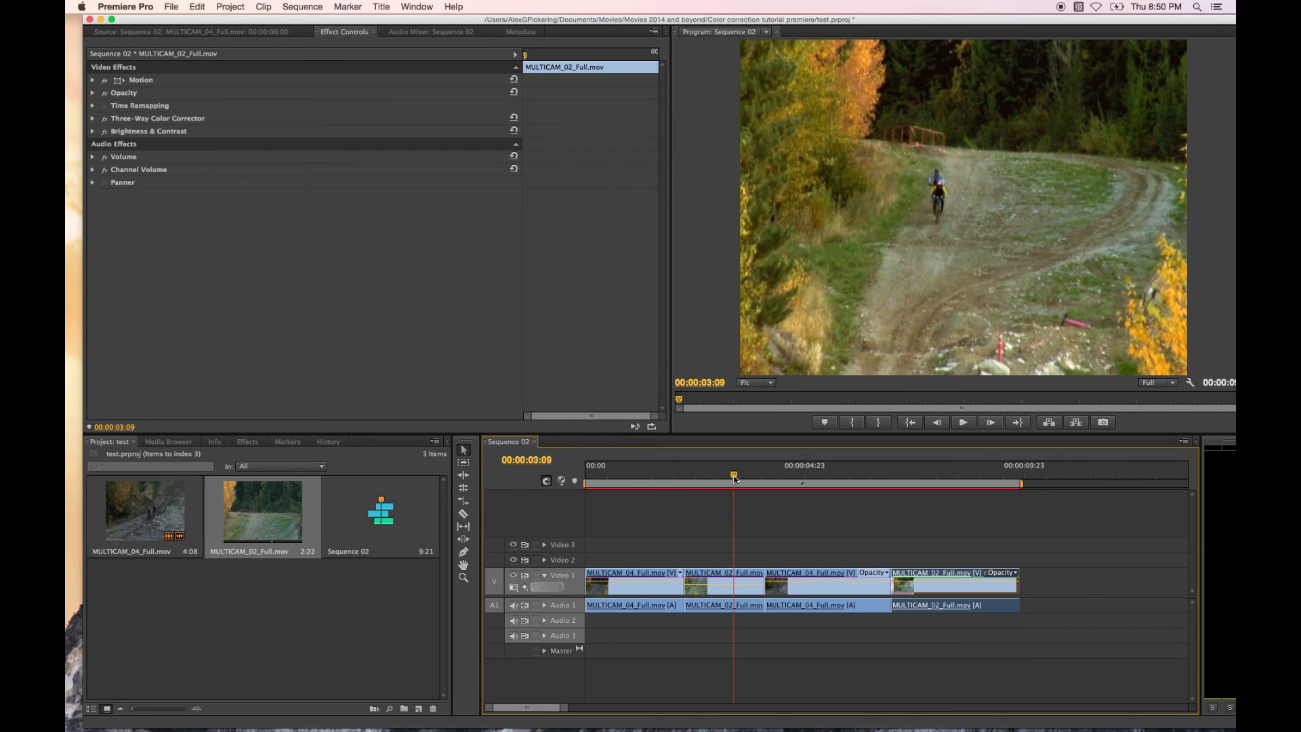
click(831, 481)
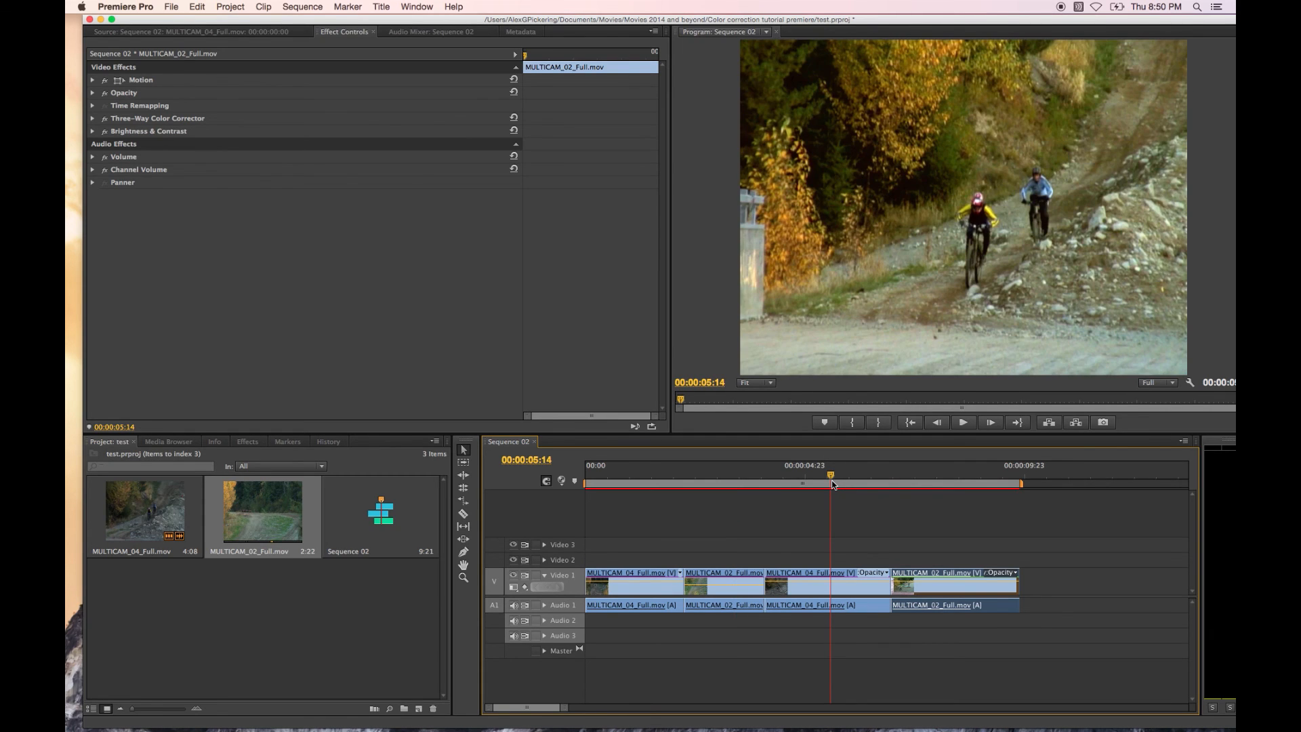
click(957, 482)
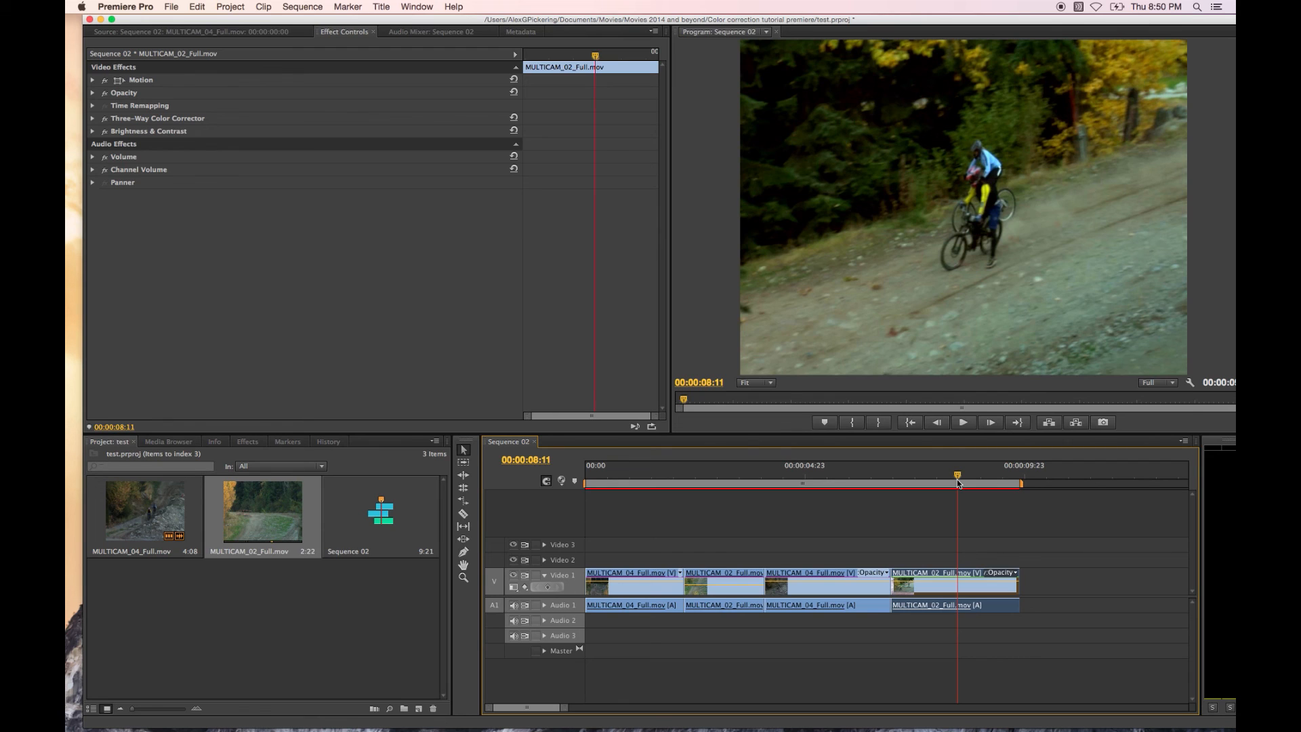
click(828, 481)
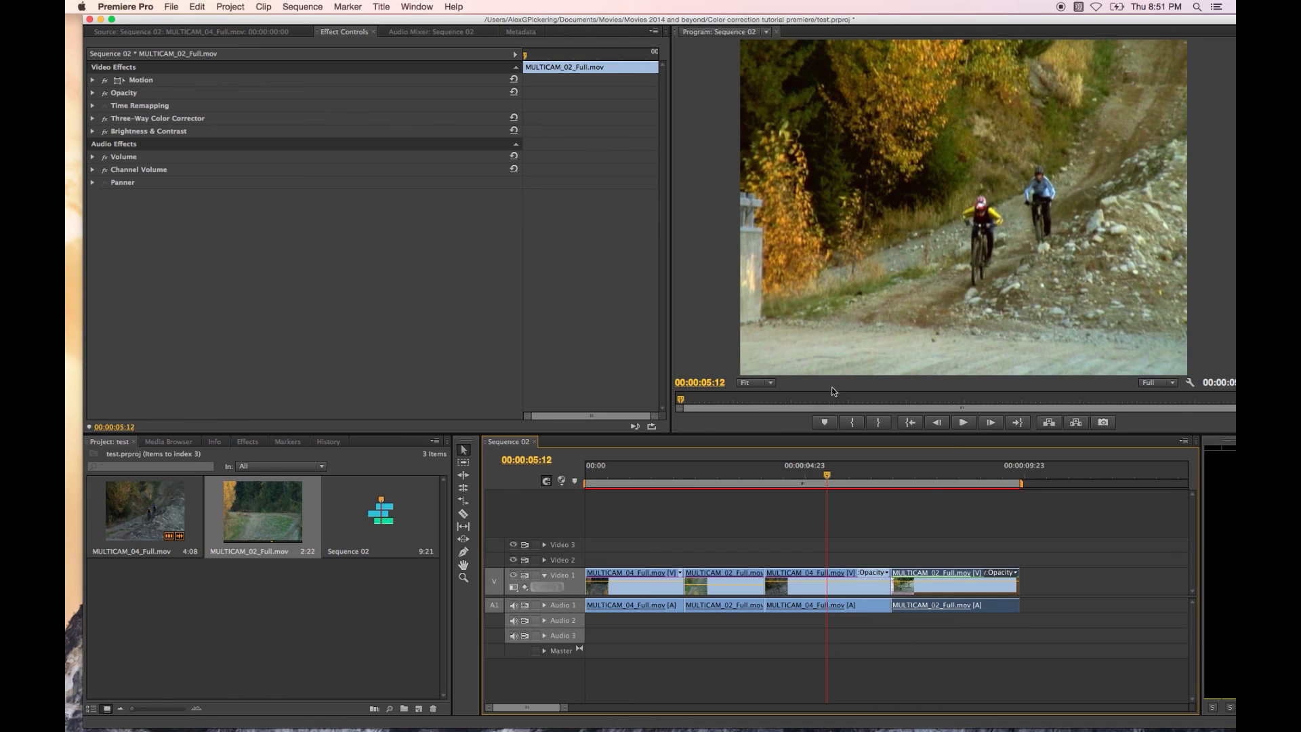
click(727, 483)
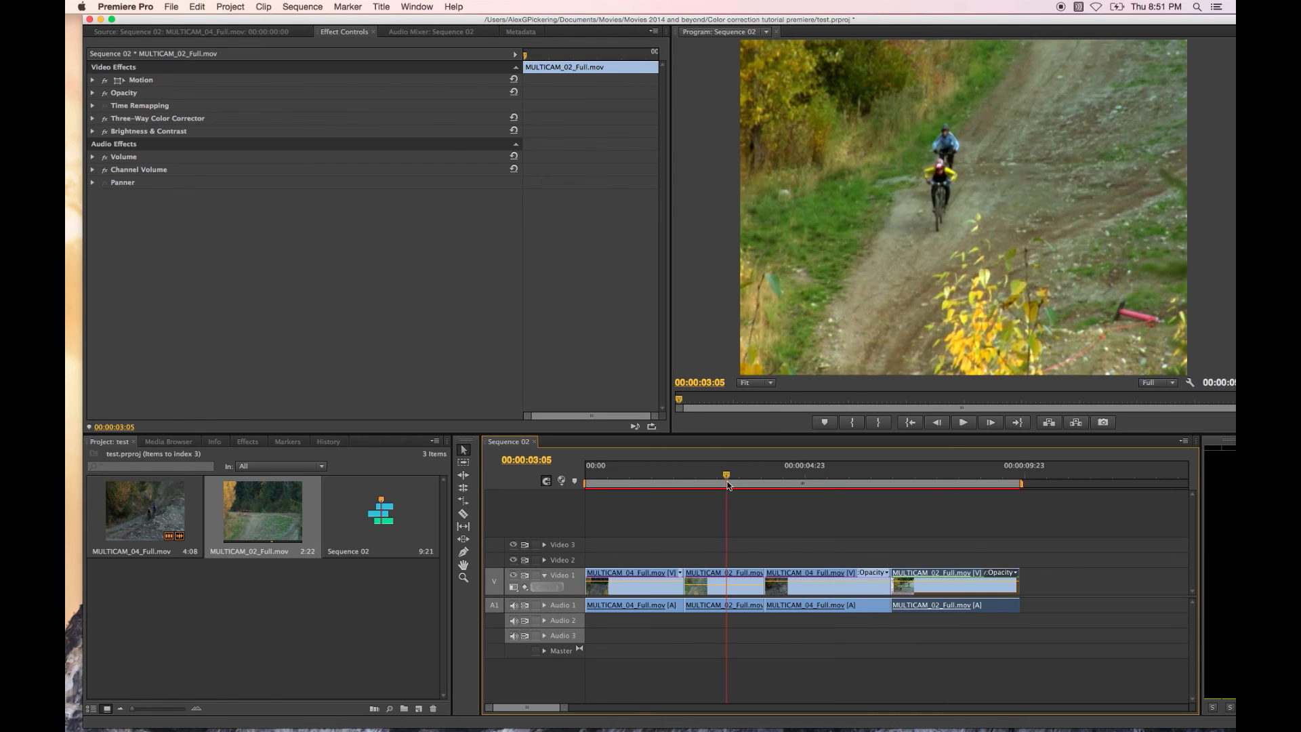
click(662, 479)
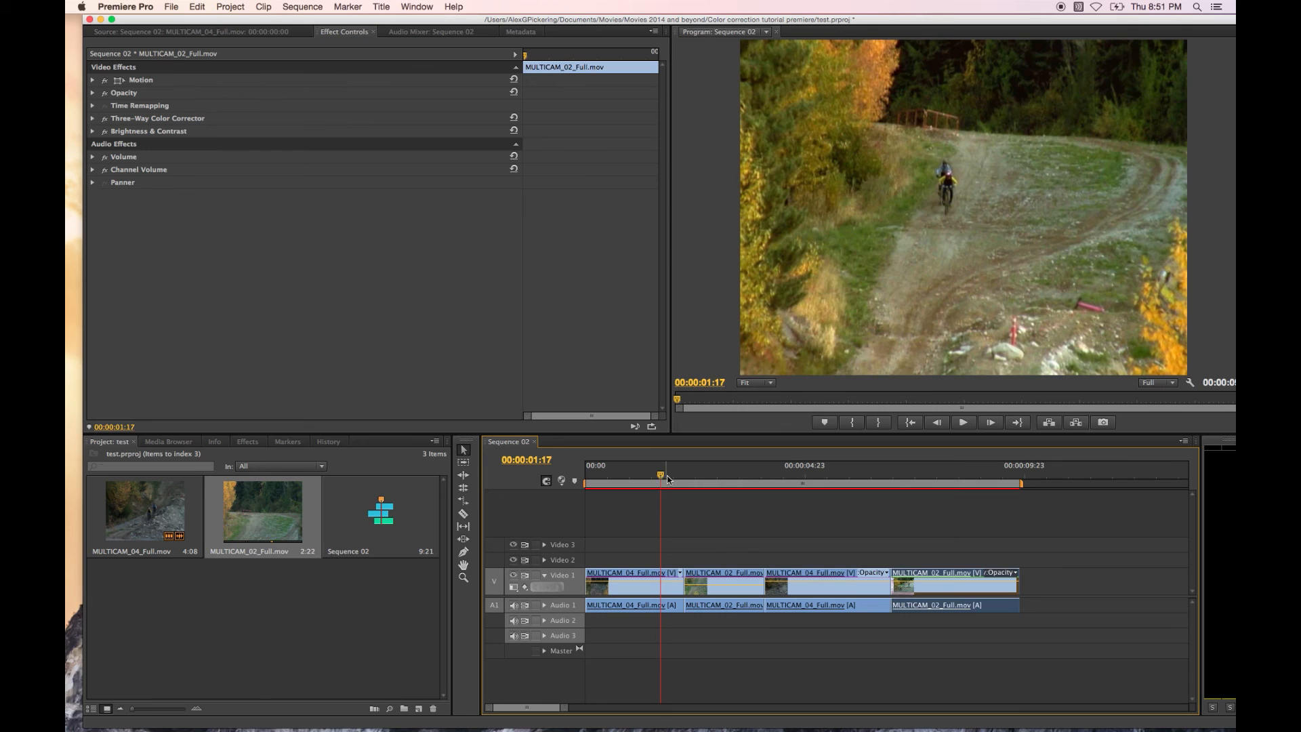